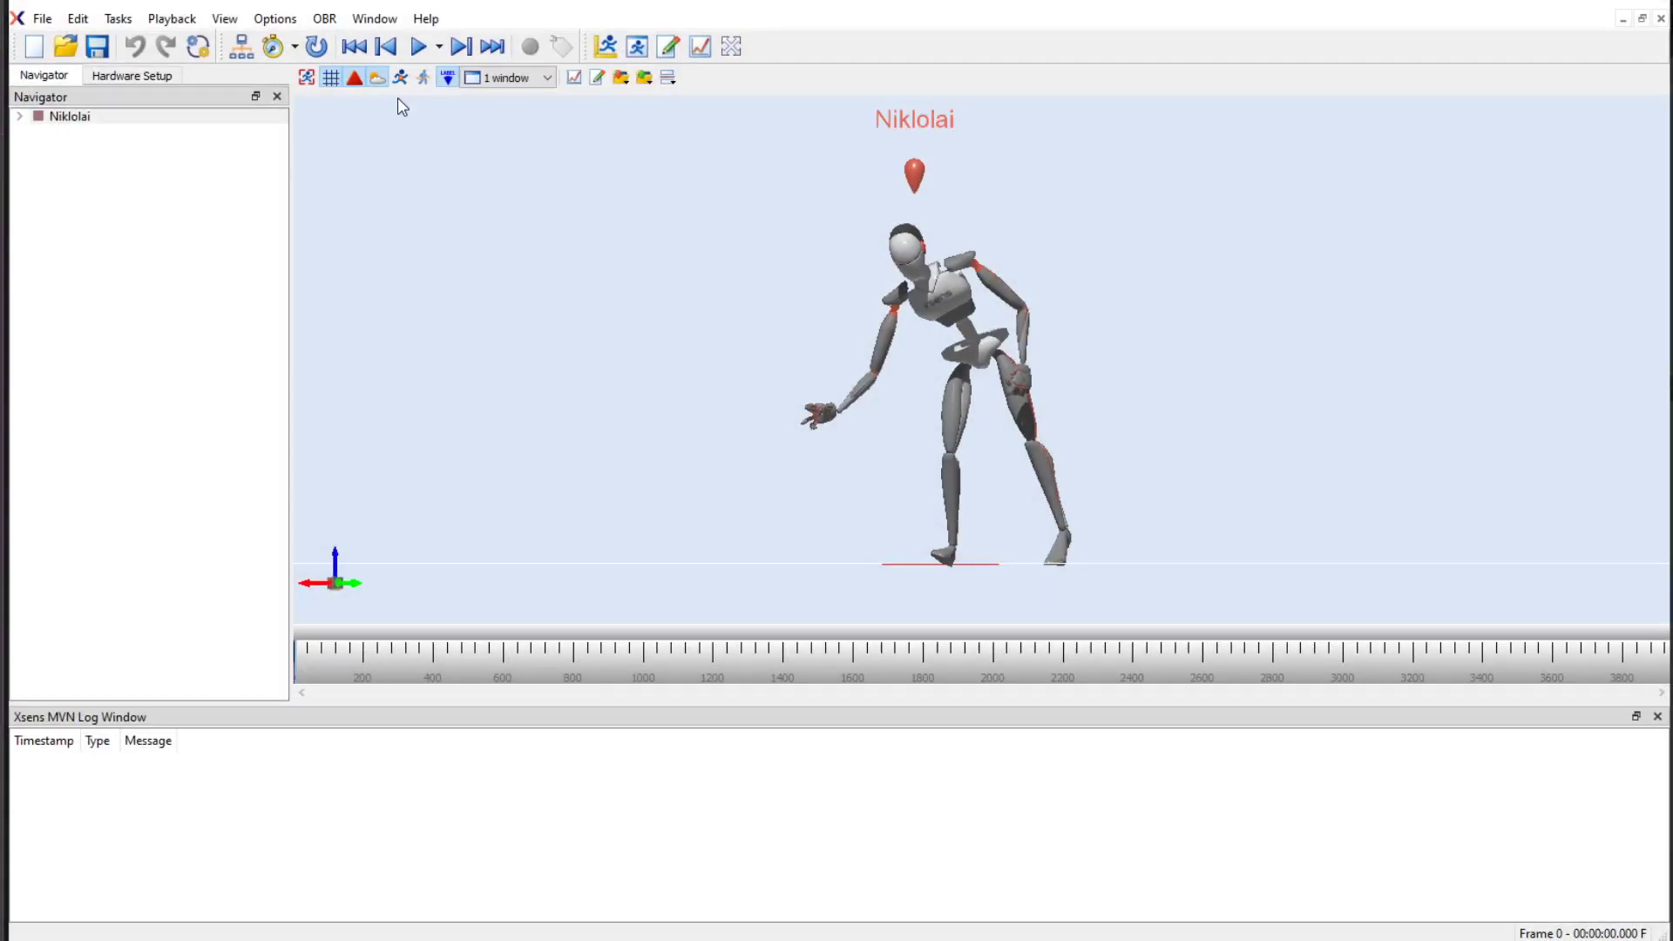
Scrub through the motion capture take and play it back from near the start
{"action": "left_click_drag", "start_coordinate": [315, 671], "coordinate": [700, 688]}
{"action": "left_click", "coordinate": [306, 655]}
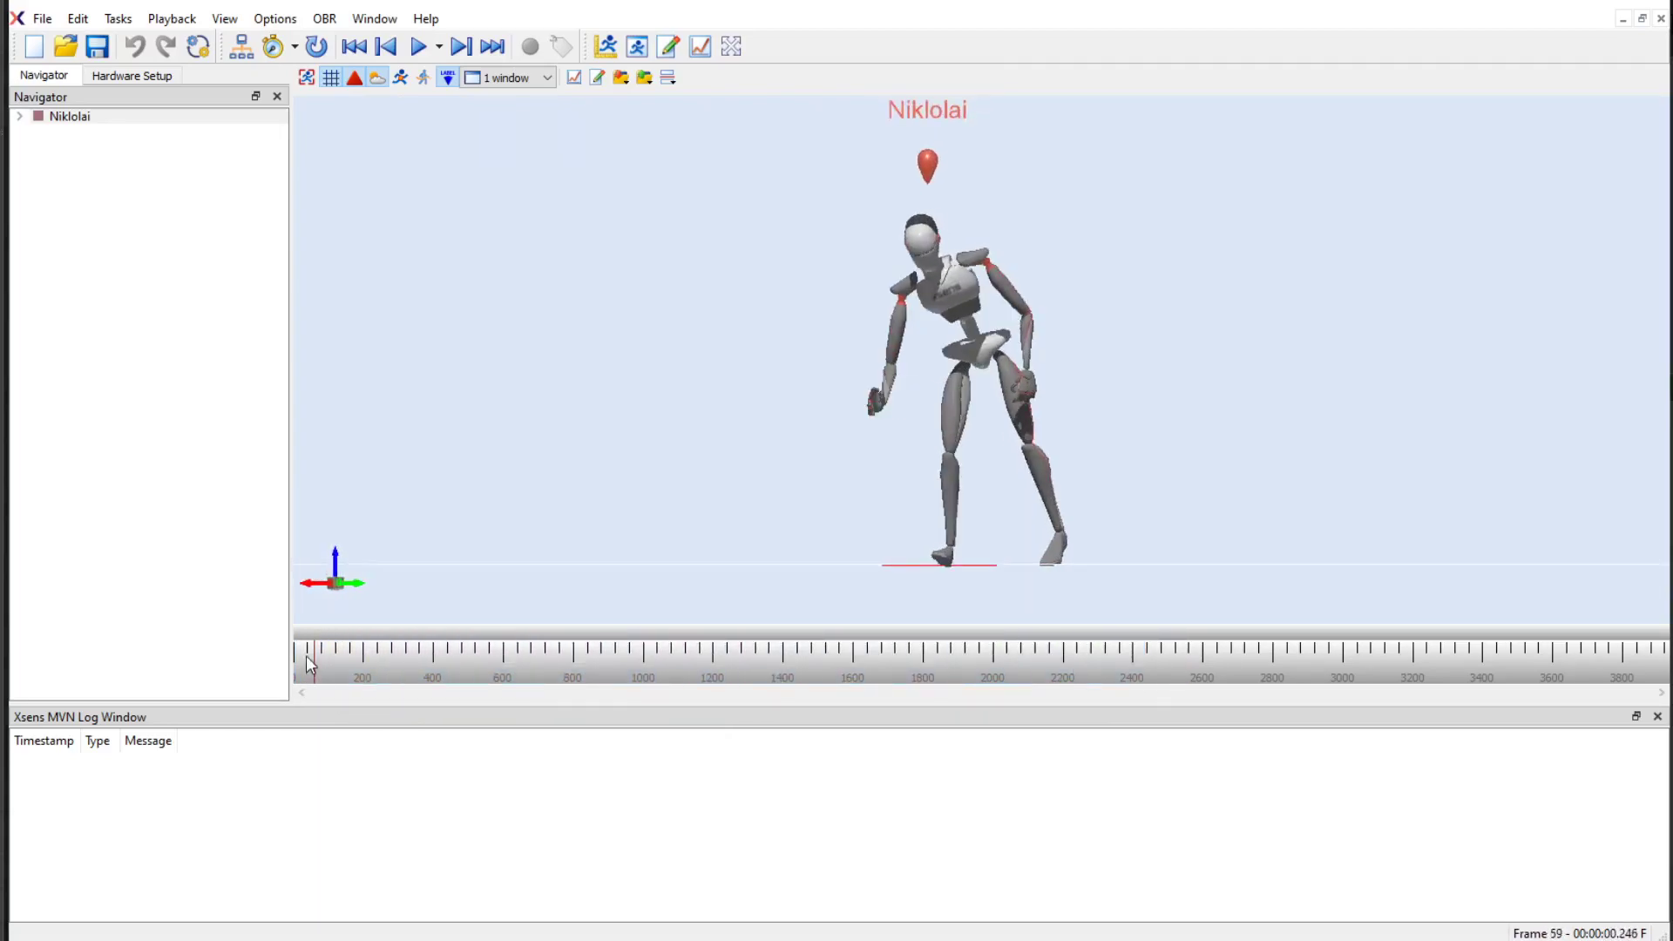
{"action": "key", "text": "space"}
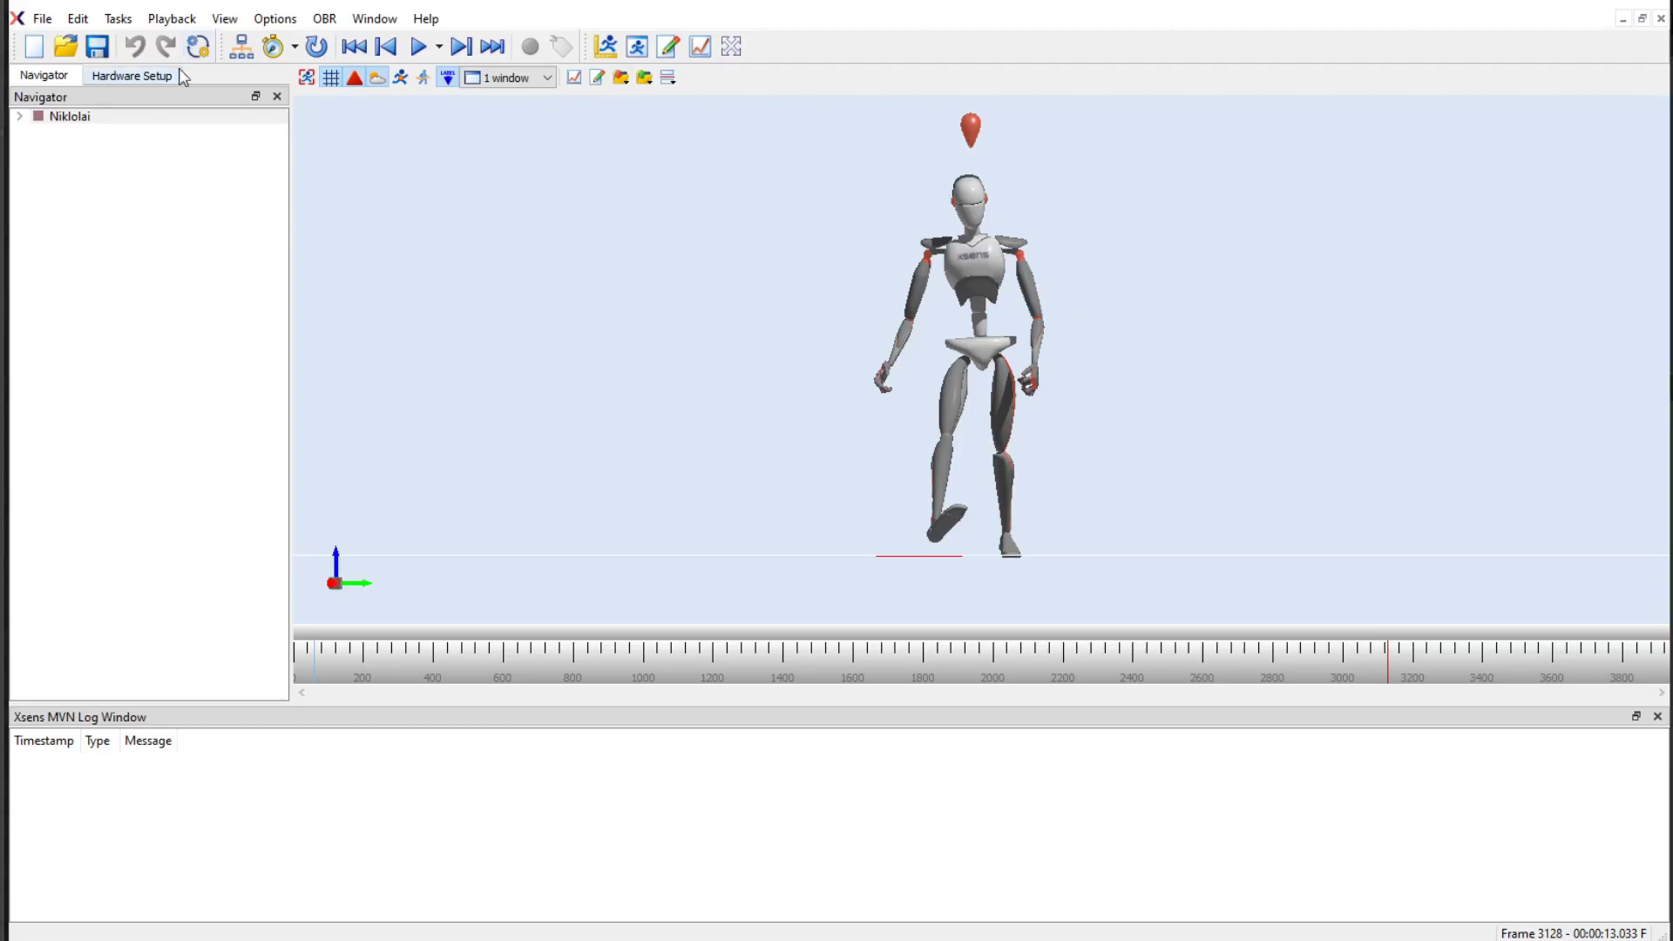
{"action": "left_click", "coordinate": [45, 20]}
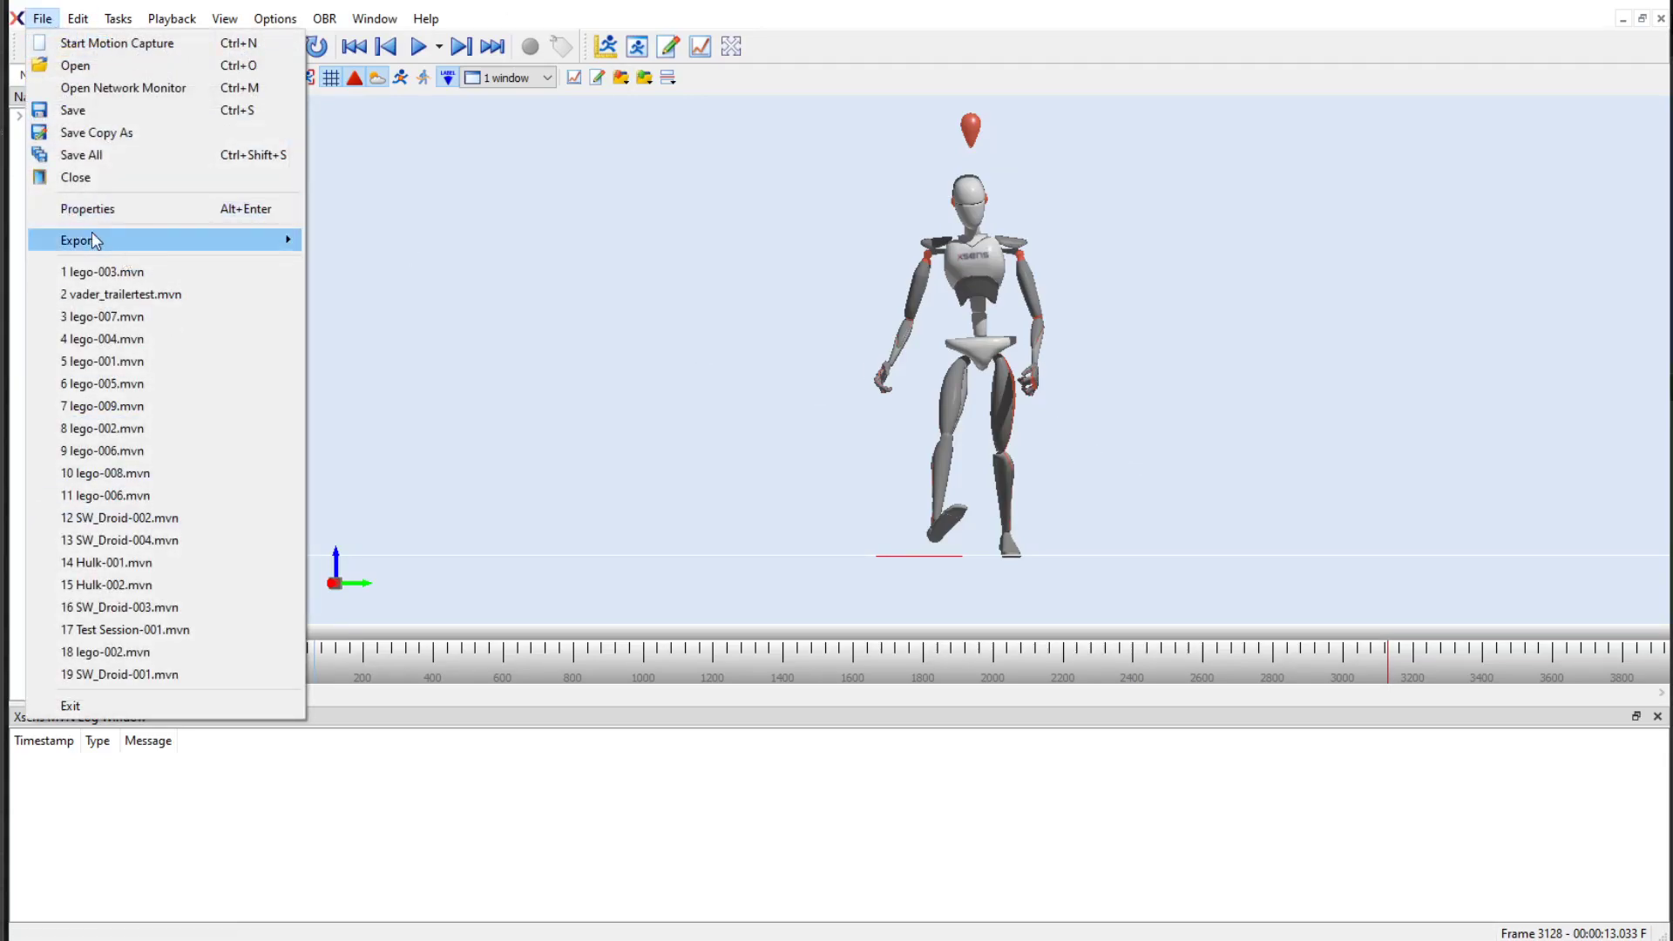
{"action": "mouse_move", "coordinate": [96, 240]}
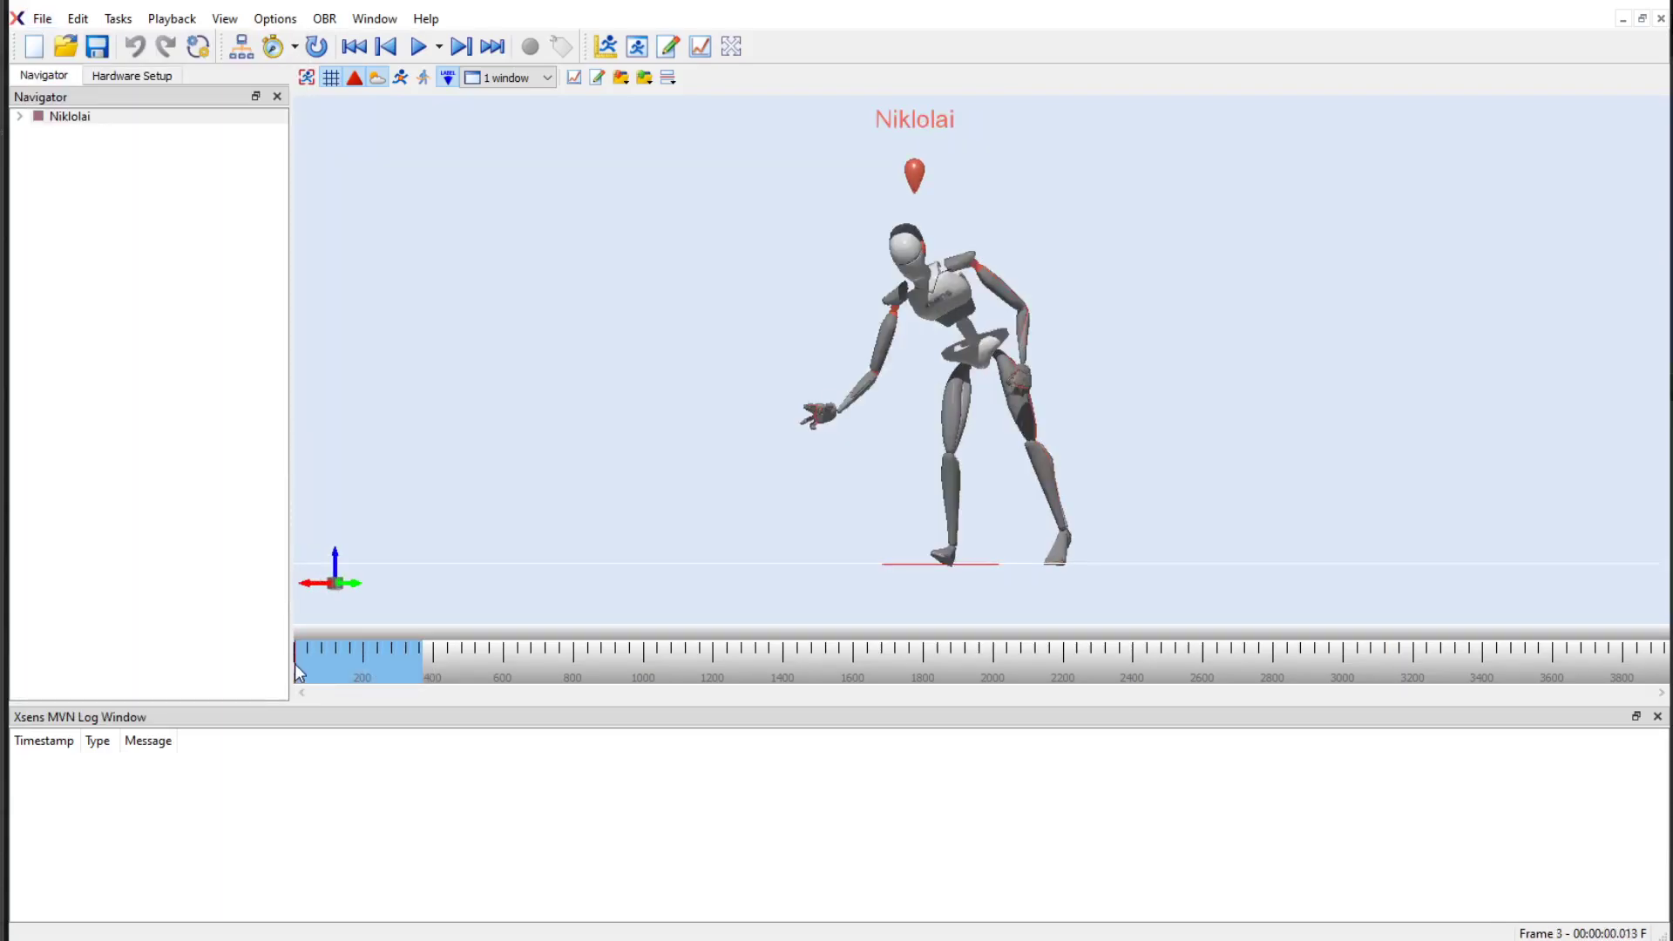
{"action": "left_click_drag", "start_coordinate": [318, 671], "coordinate": [391, 669]}
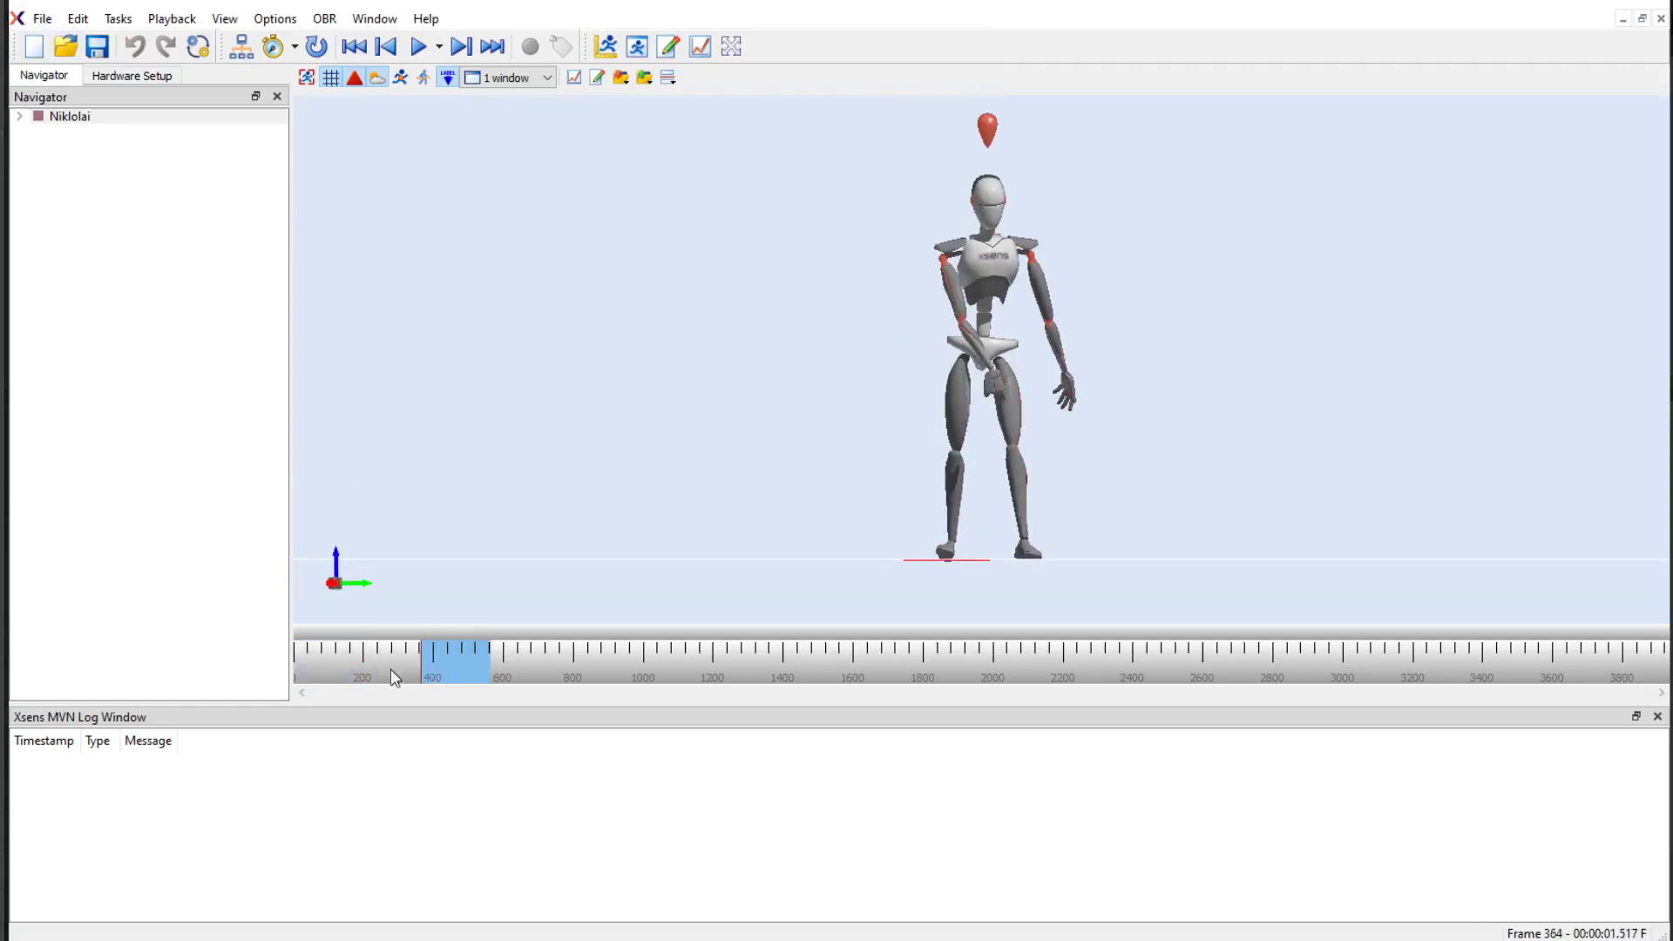
Return to frame 0 and export the motion capture take to the desktop as an FBX file named test
{"action": "left_click", "coordinate": [294, 666]}
{"action": "left_click", "coordinate": [41, 19]}
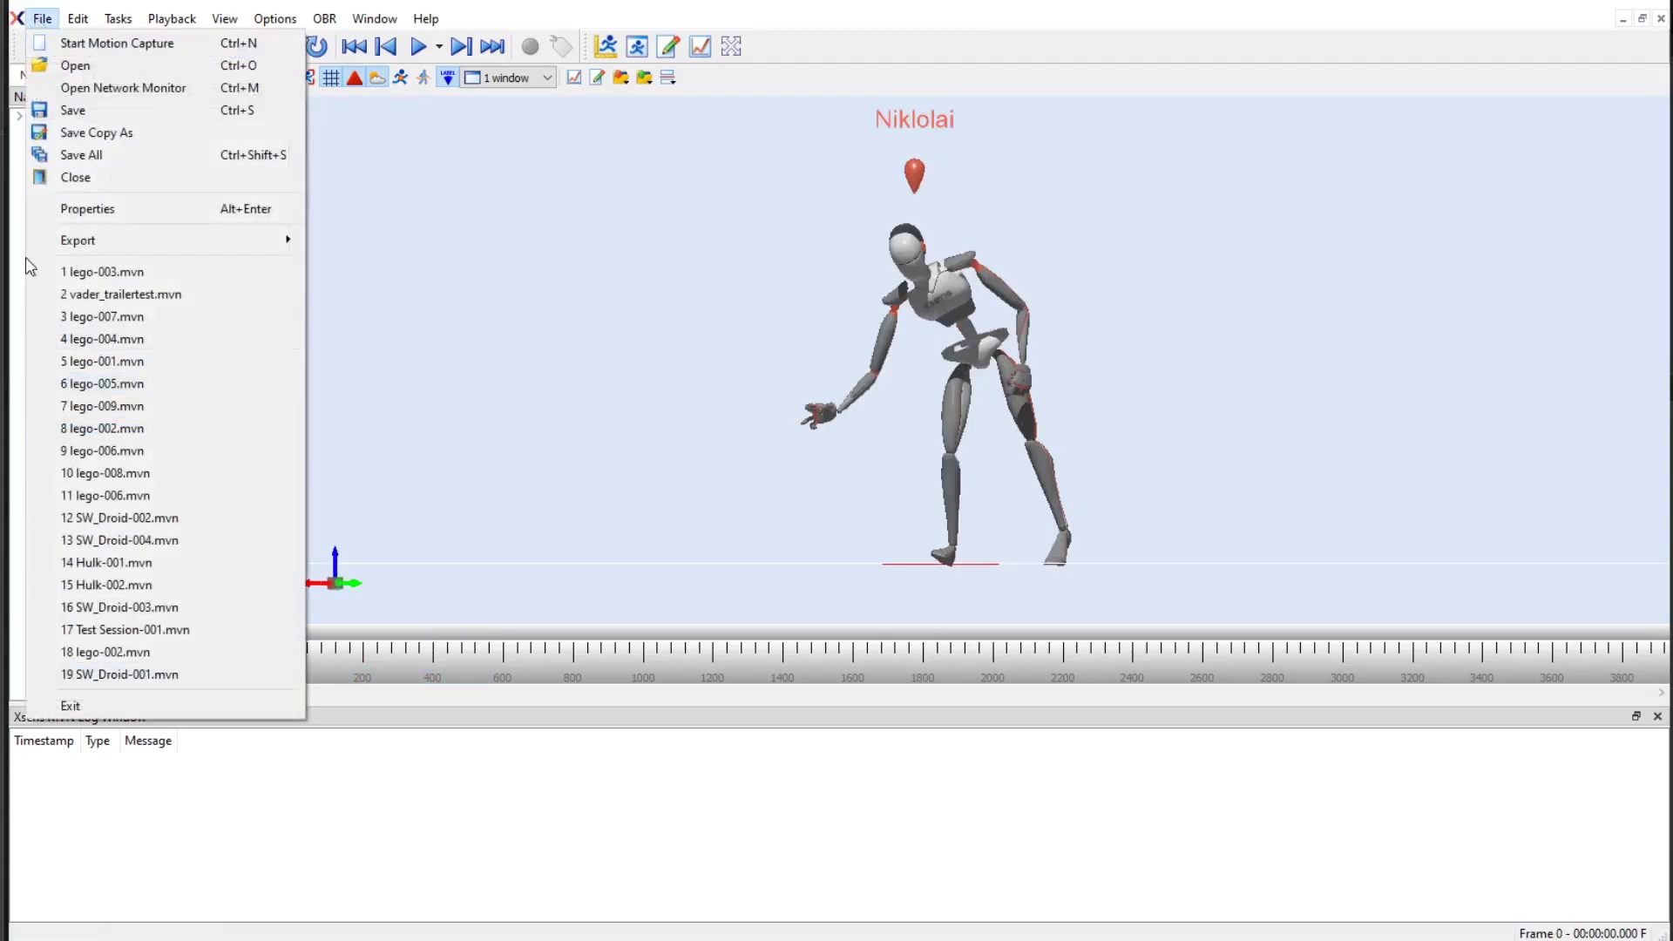
{"action": "mouse_move", "coordinate": [56, 238]}
{"action": "left_click", "coordinate": [399, 295]}
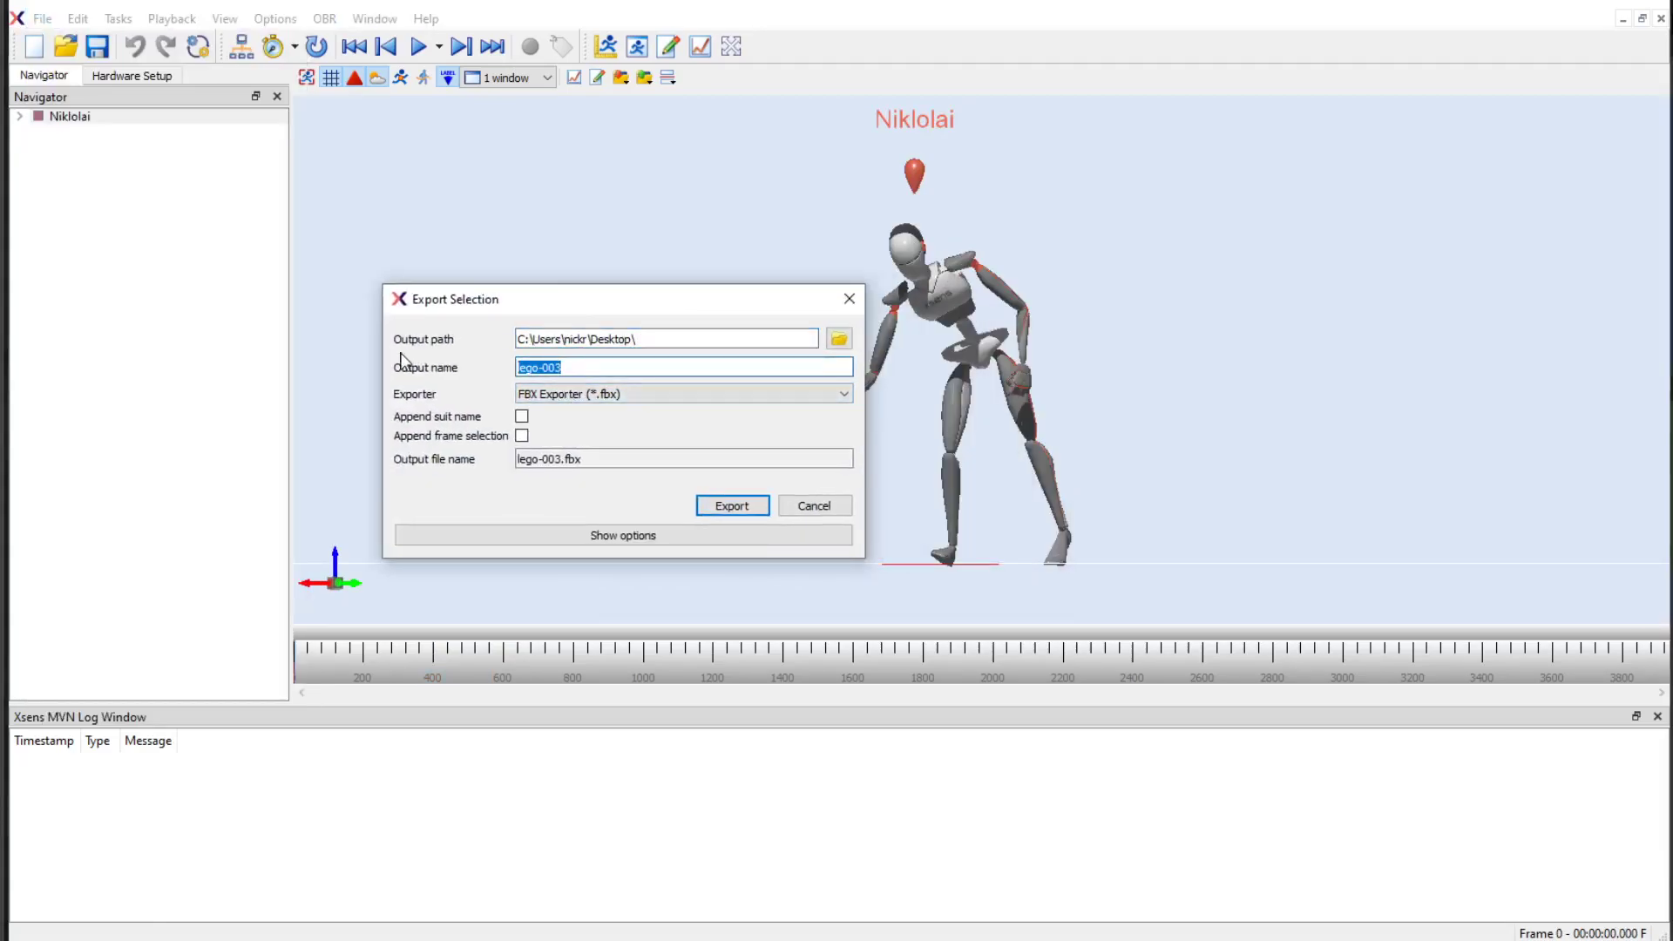
{"action": "key", "text": "BackSpace"}
{"action": "type", "text": "test"}
{"action": "left_click", "coordinate": [726, 512]}
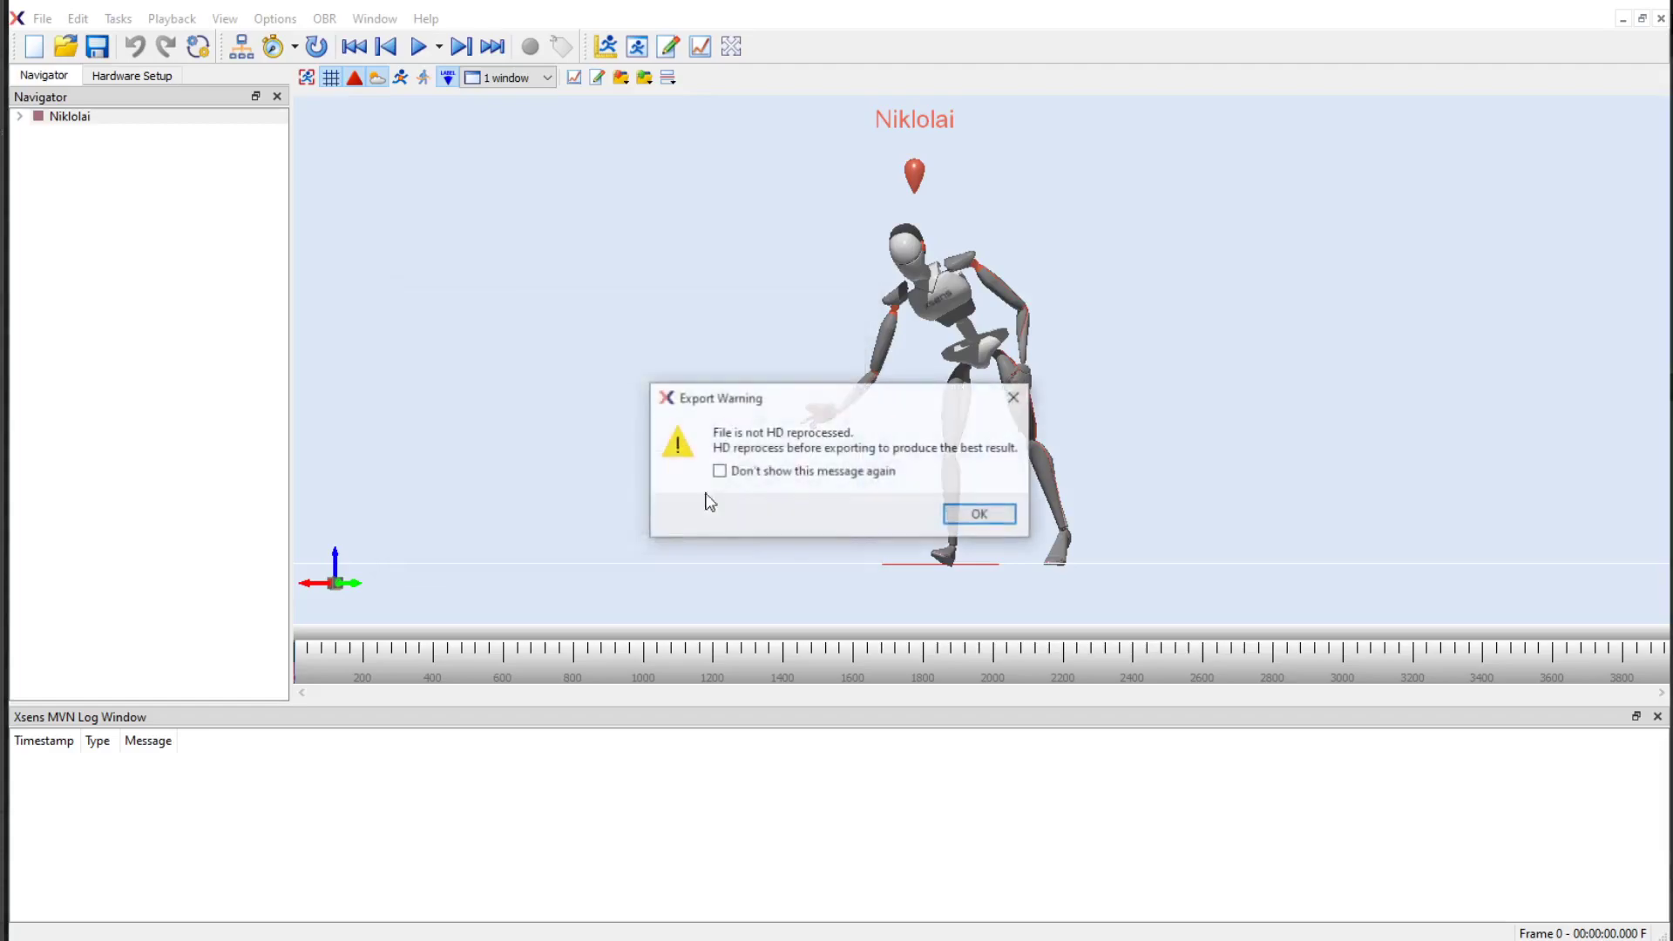
{"action": "left_click", "coordinate": [978, 514]}
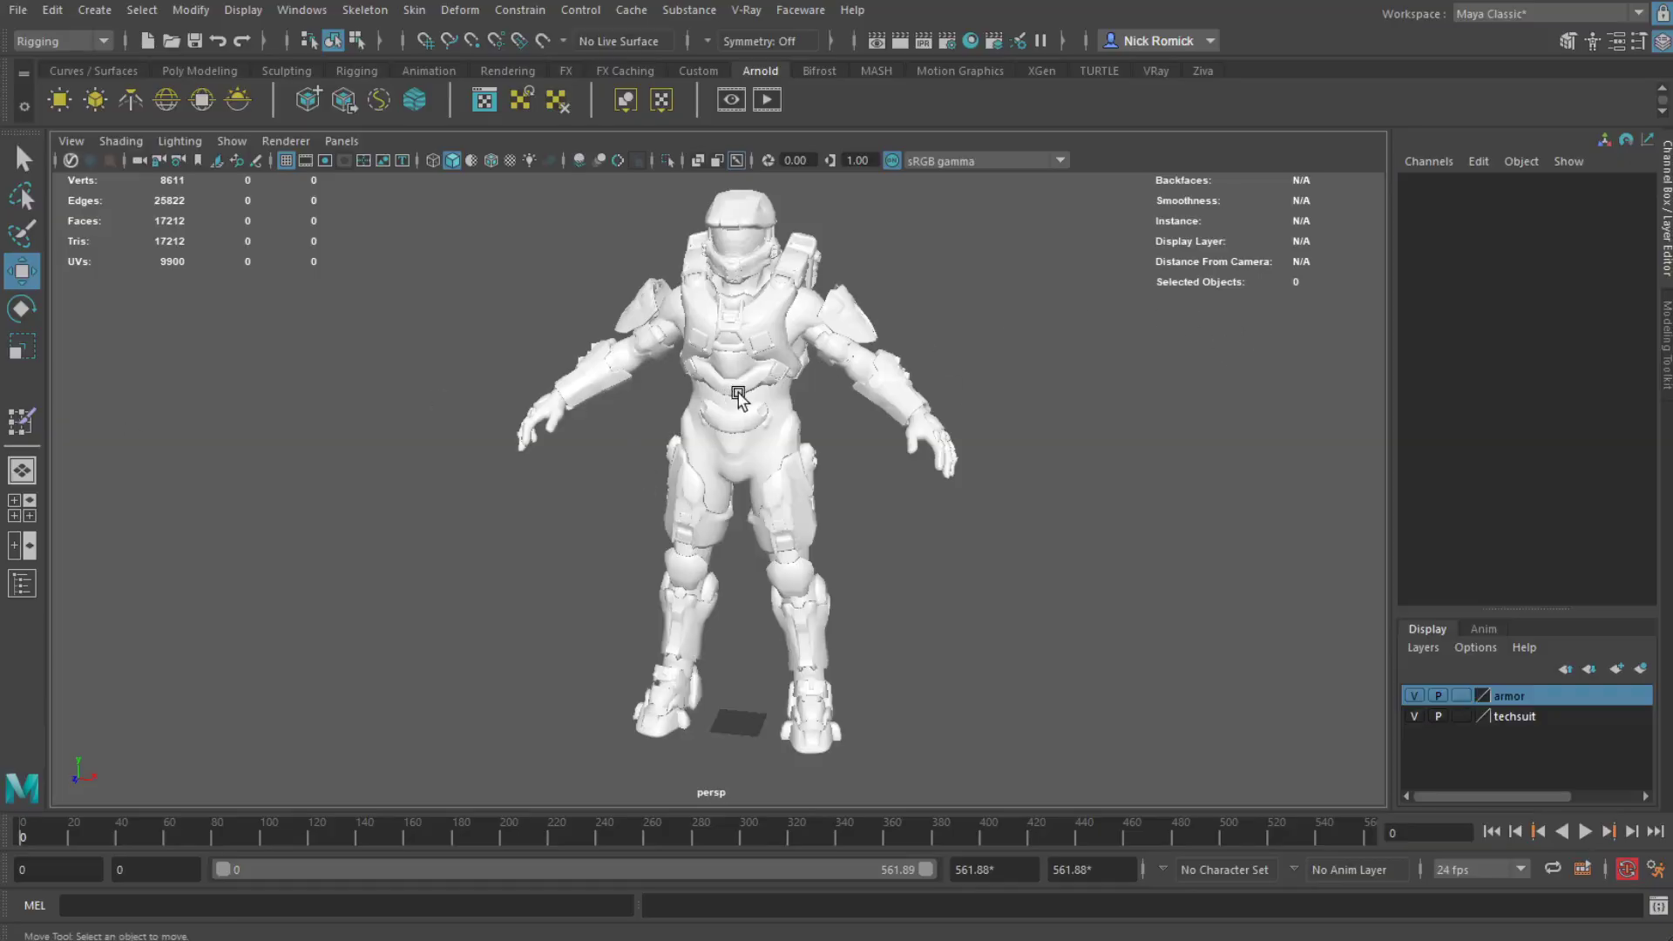
In Maya, toggle the visibility of the armor and techsuit layers and select the techsuit mesh to examine the character's parts
{"action": "middle_click_drag", "start_coordinate": [737, 359], "coordinate": [735, 374], "text": "alt"}
{"action": "left_click", "coordinate": [754, 462]}
{"action": "left_click", "coordinate": [598, 317]}
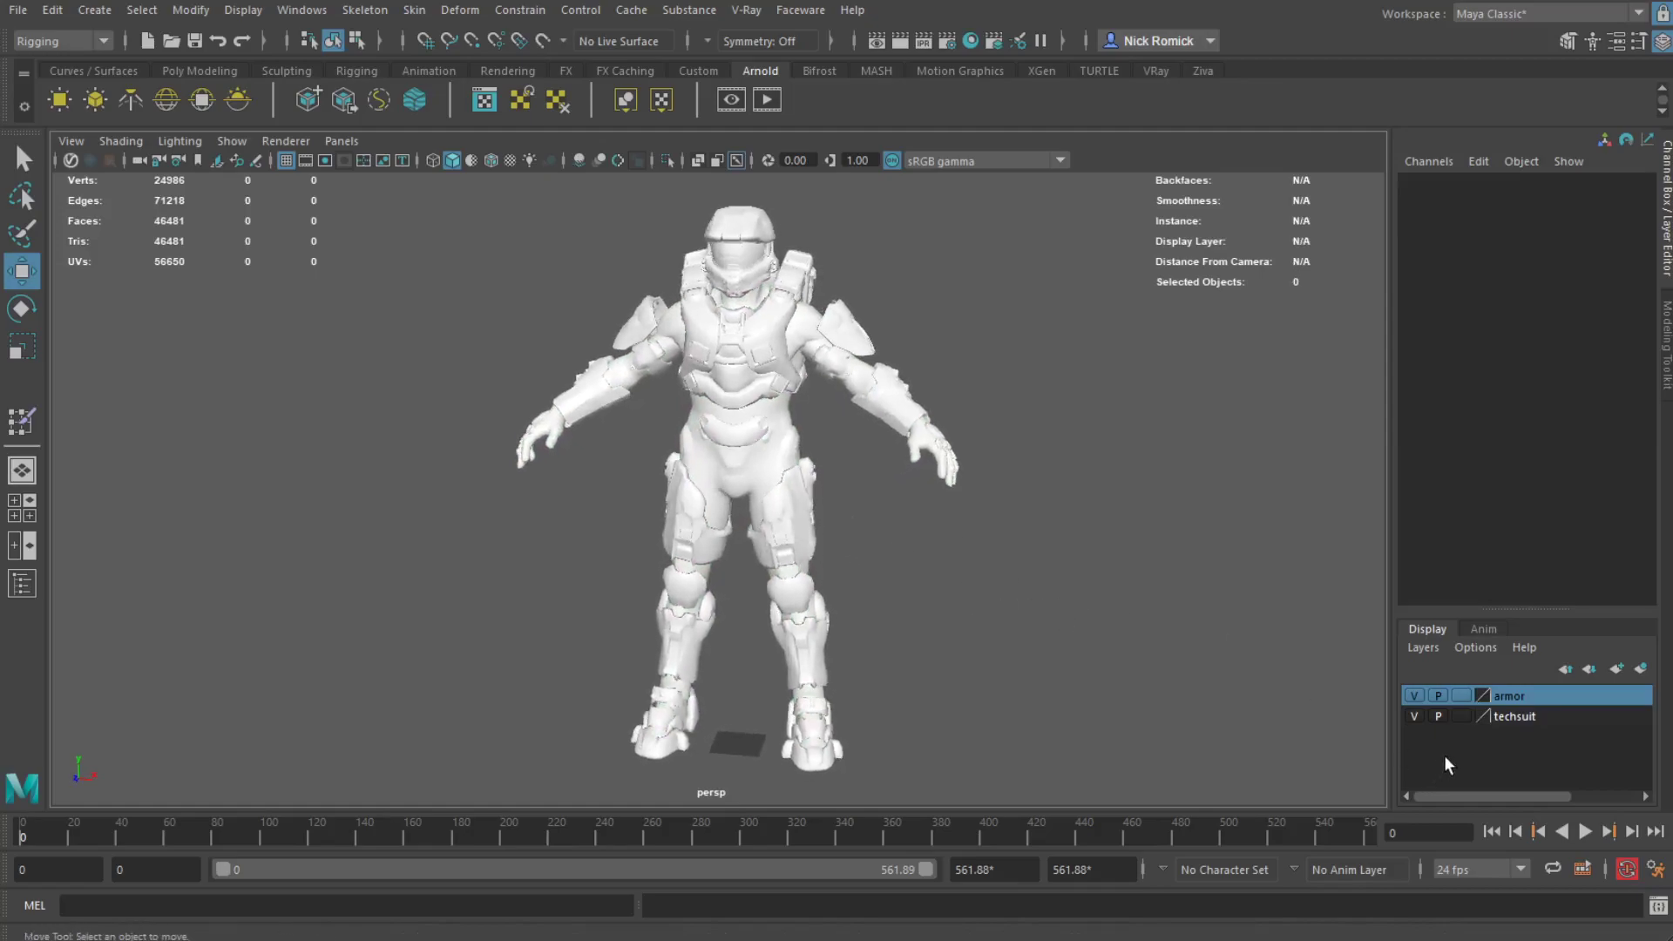
{"action": "left_click", "coordinate": [1413, 696]}
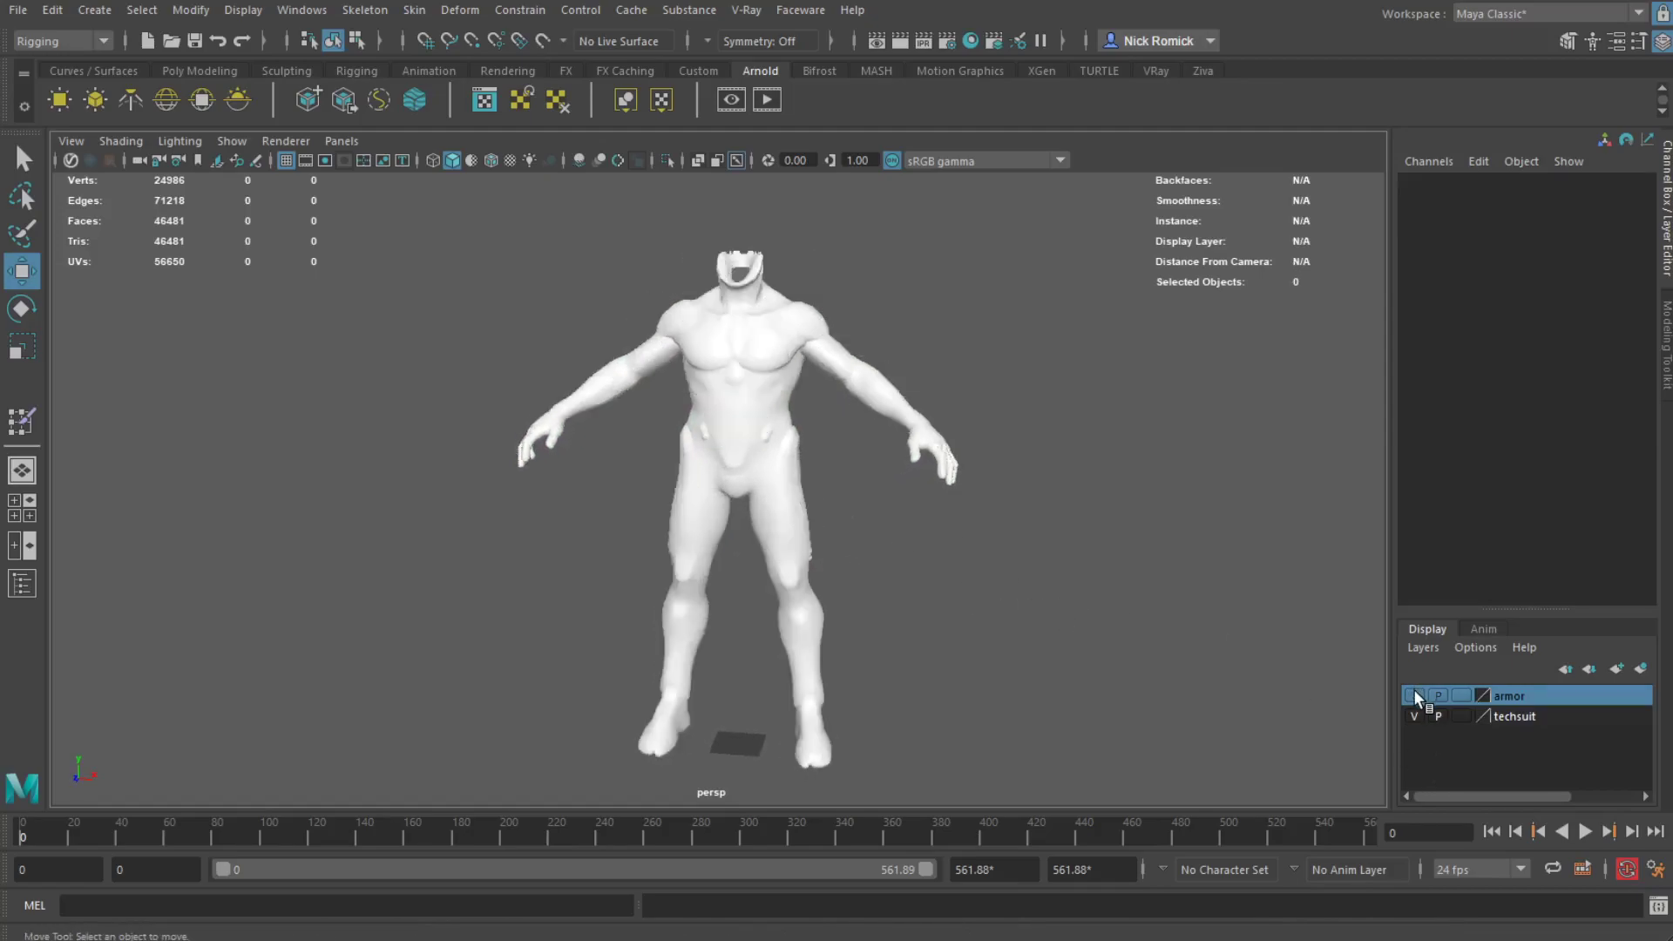
{"action": "left_click", "coordinate": [1412, 717]}
{"action": "left_click", "coordinate": [1412, 717]}
{"action": "left_click", "coordinate": [784, 704]}
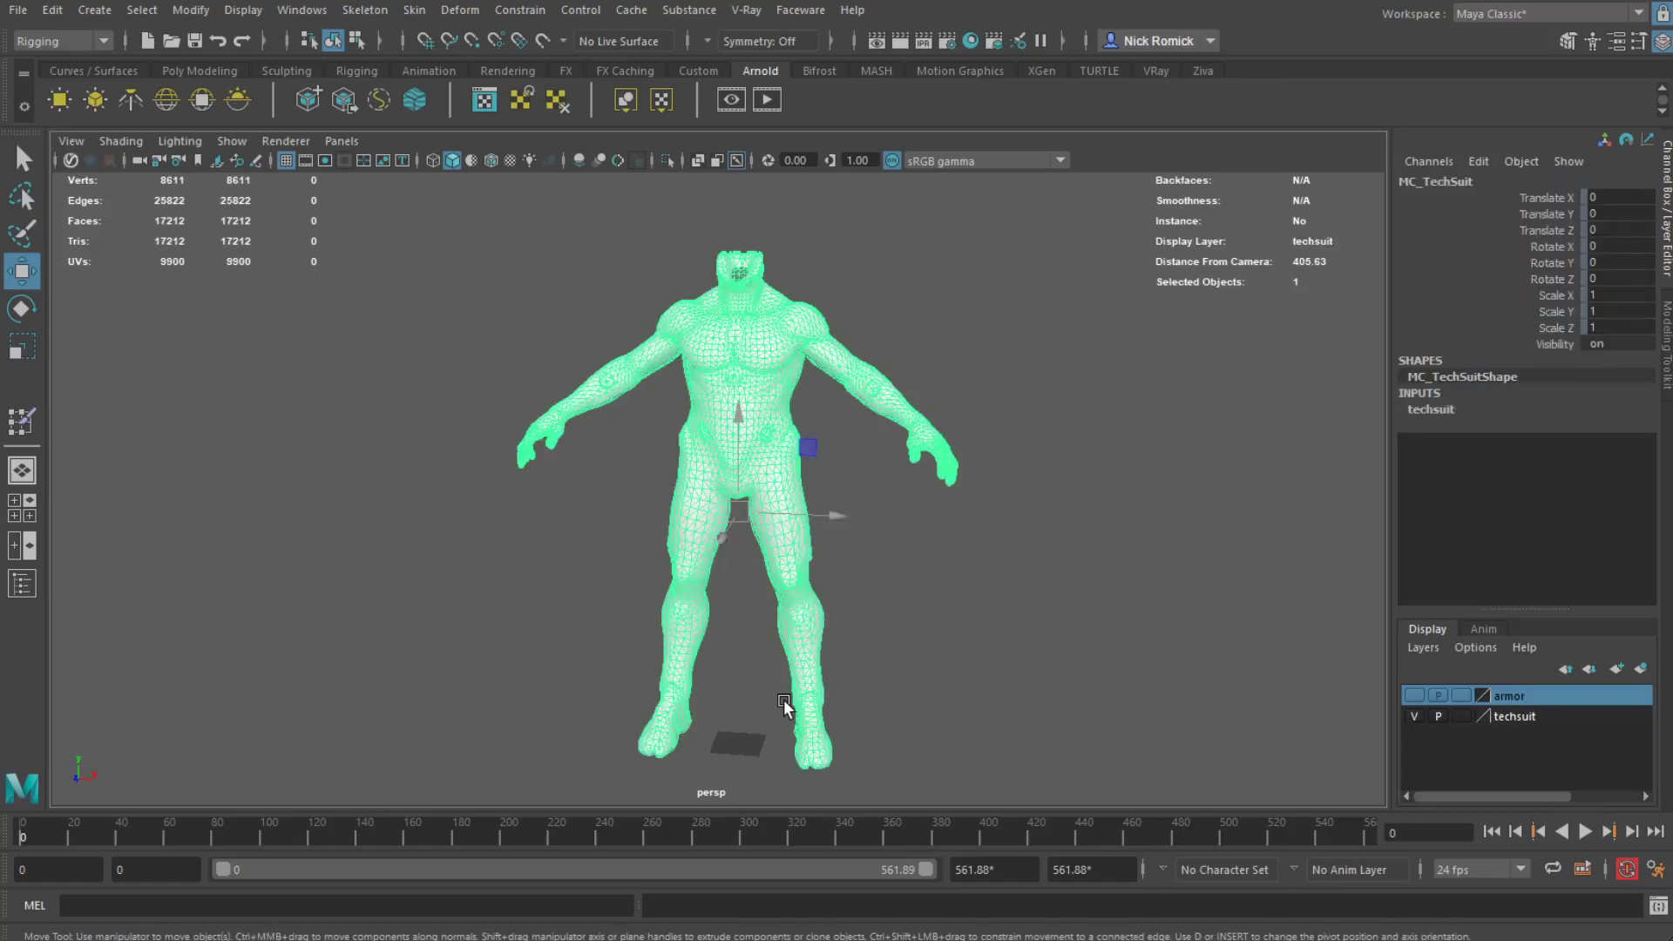
Show the armor layer and select the chest armor to examine how the armor is split into pieces
{"action": "left_click", "coordinate": [1414, 695]}
{"action": "left_click", "coordinate": [1050, 583]}
{"action": "left_click", "coordinate": [761, 343]}
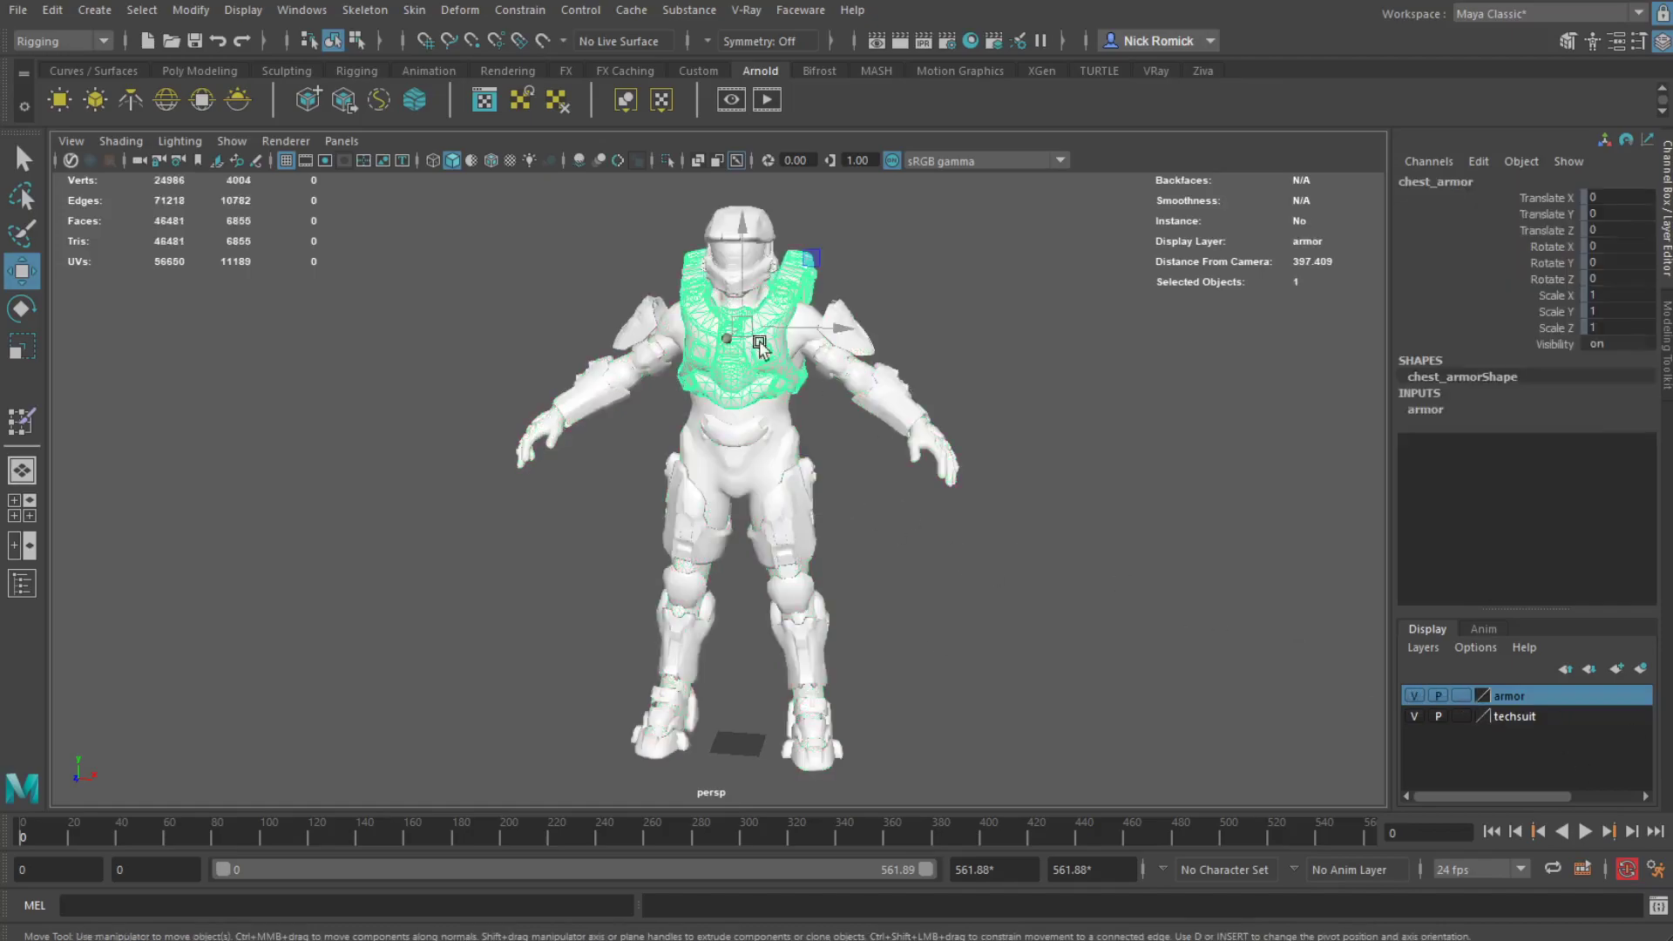
{"action": "left_click", "coordinate": [1045, 696]}
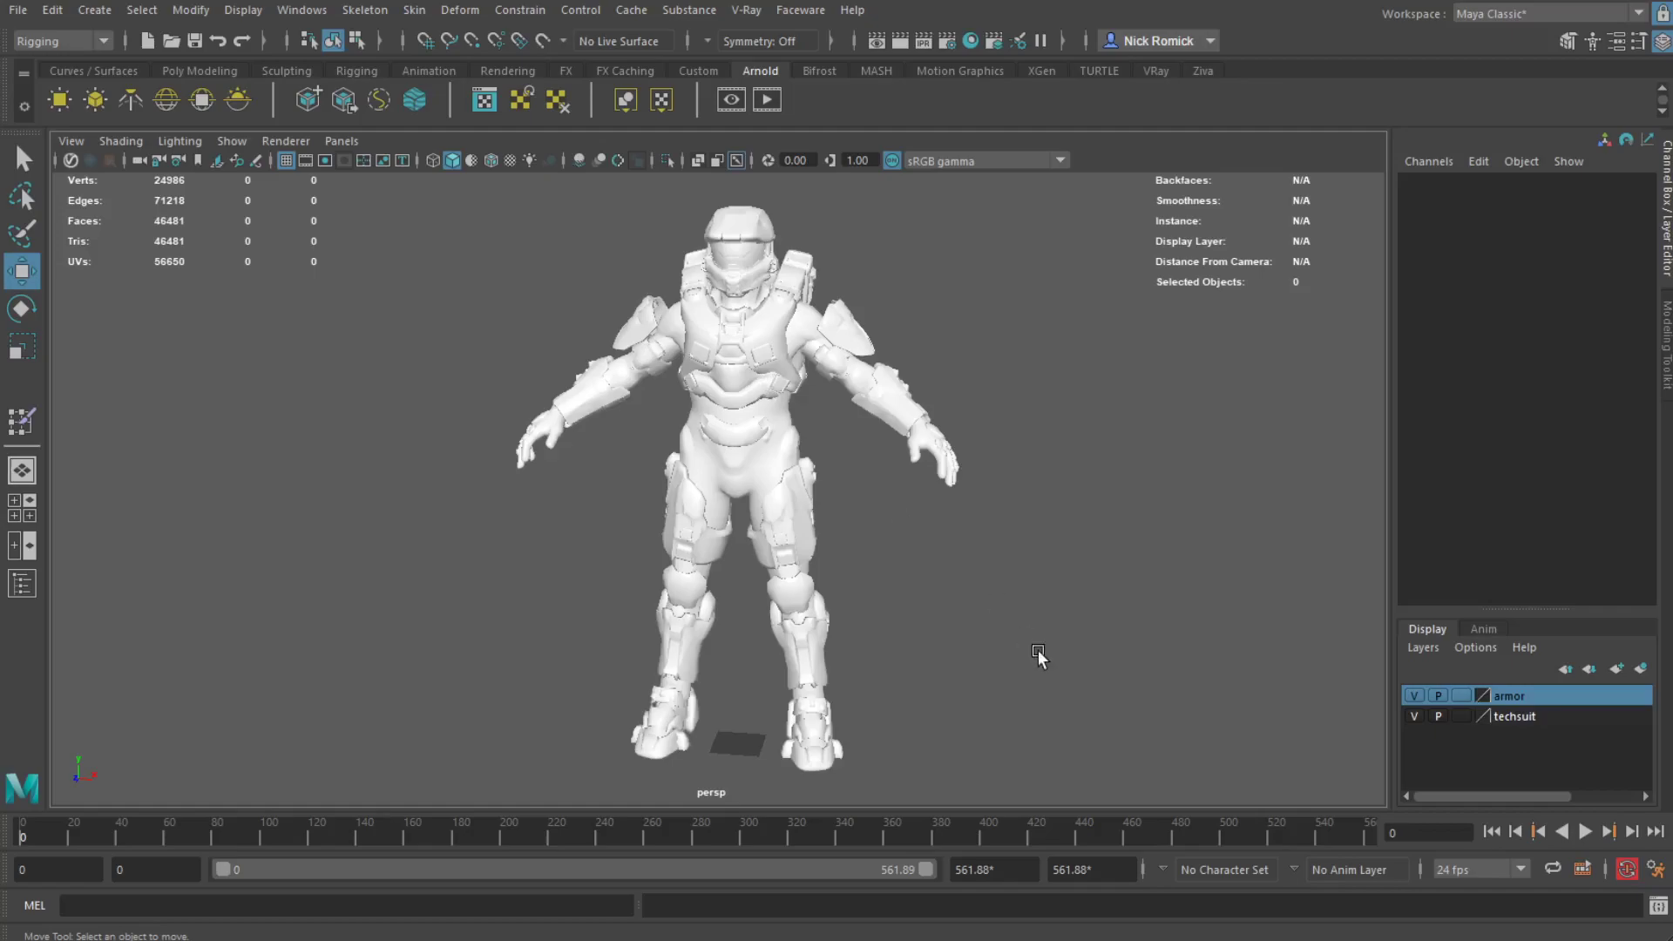
{"action": "middle_click_drag", "start_coordinate": [955, 545], "coordinate": [956, 549], "text": "alt"}
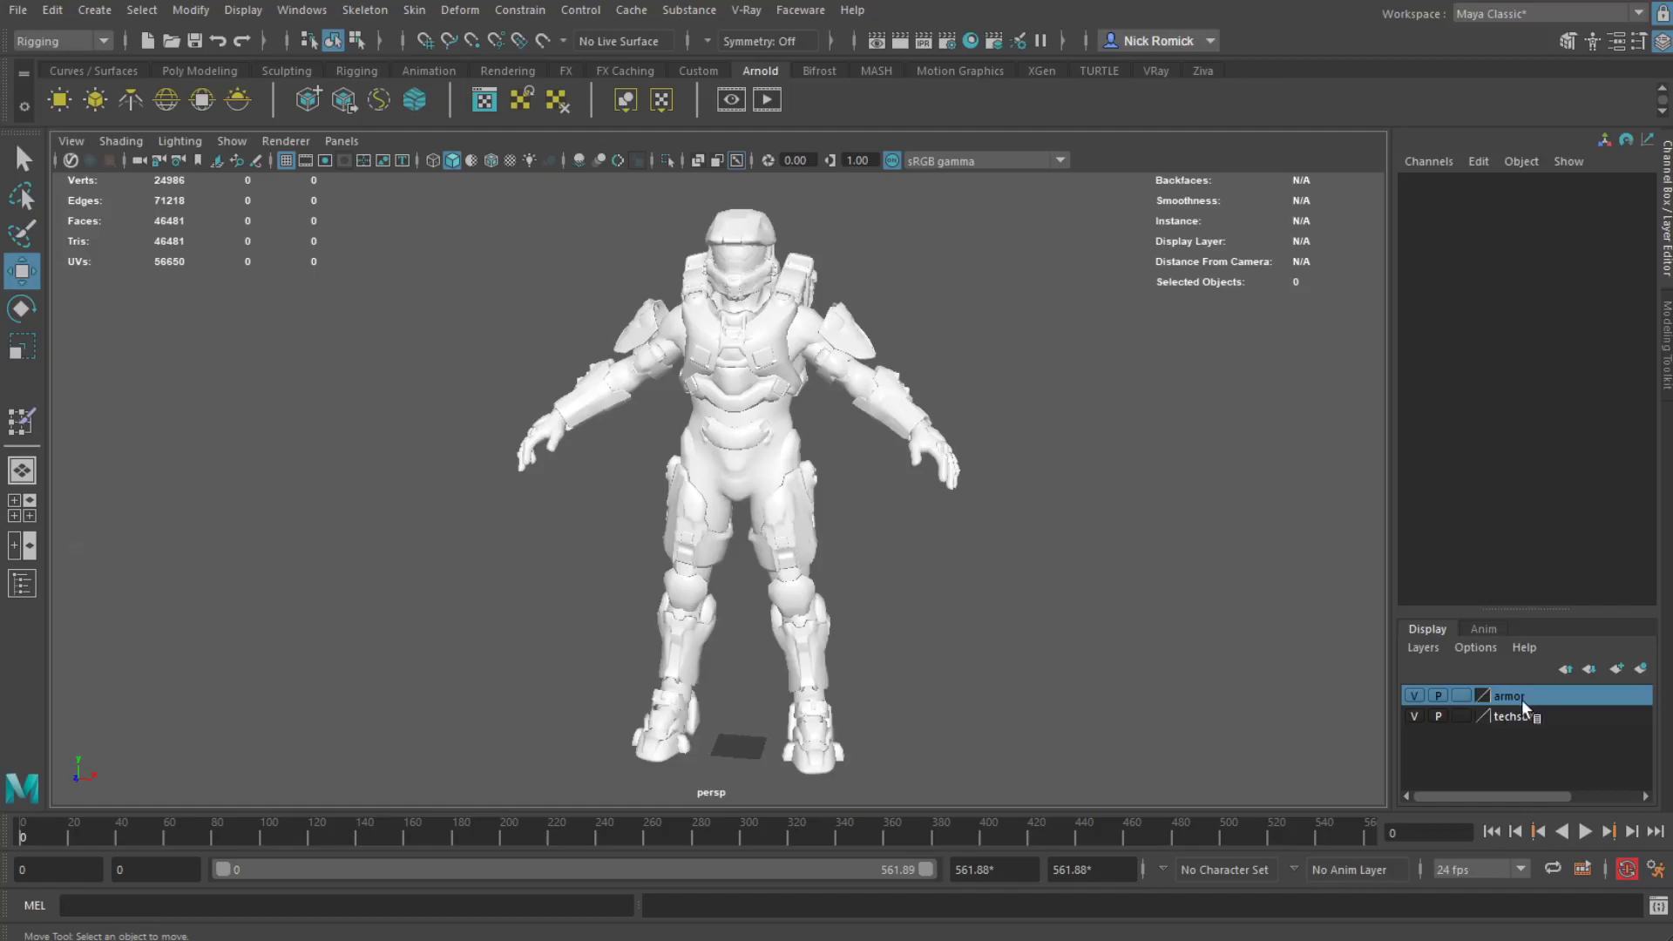
Hide the armor layer and import the motion capture skeleton from mc_turnaround - TEST.fbx into the scene
{"action": "left_click", "coordinate": [1414, 695]}
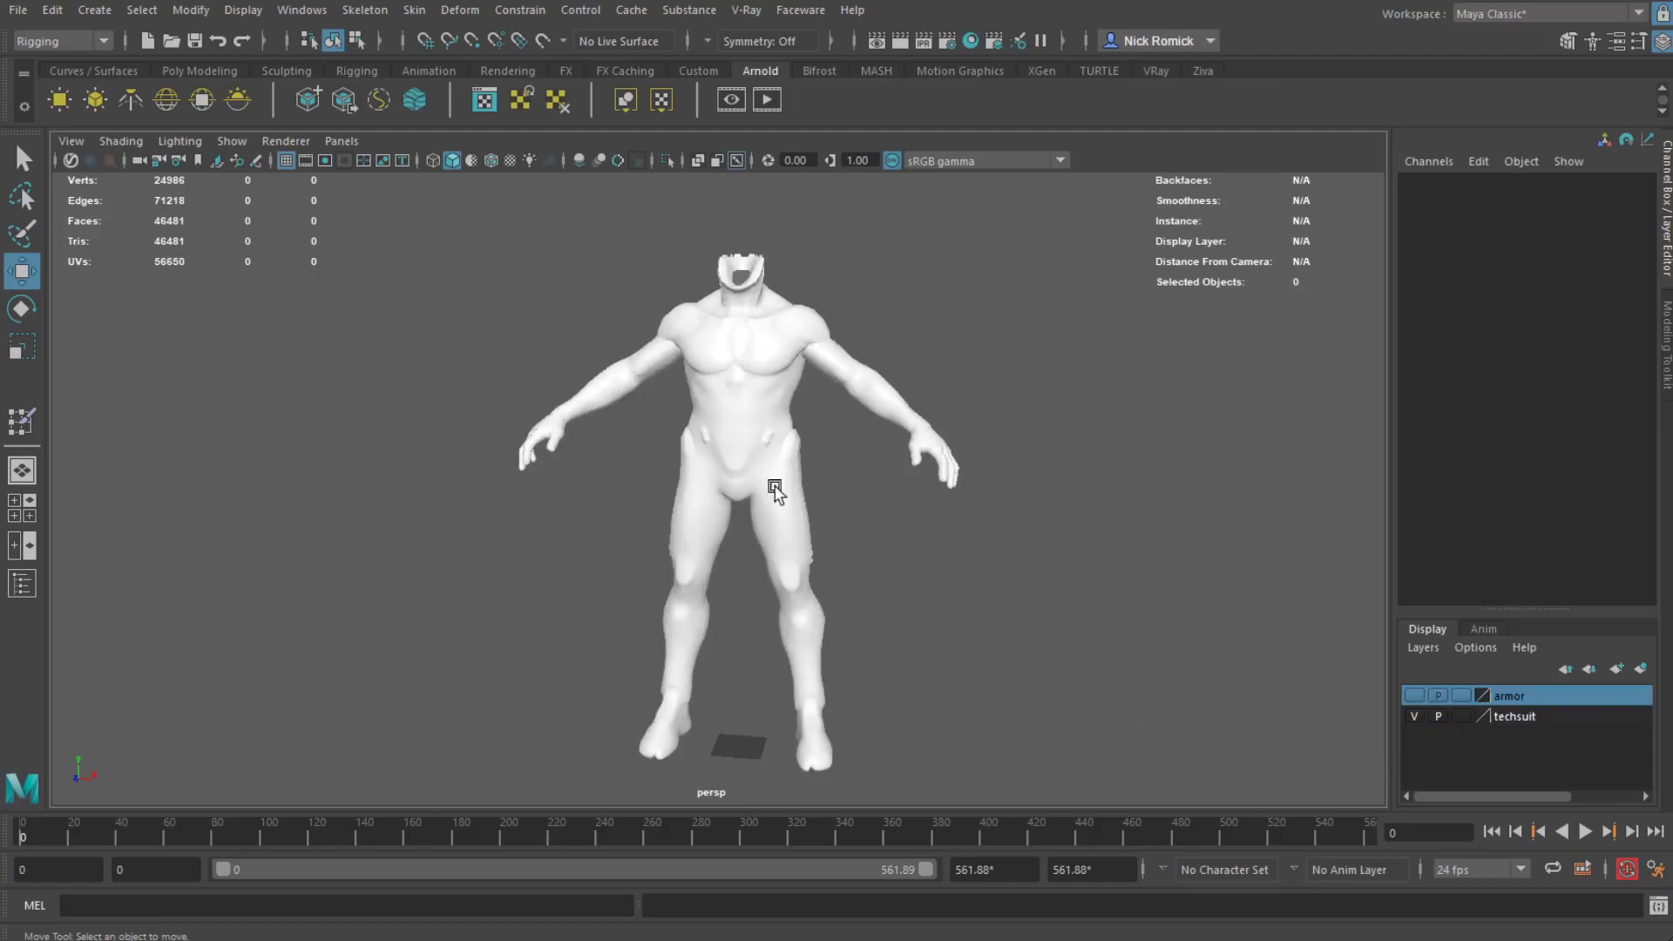
{"action": "left_click_drag", "start_coordinate": [942, 617], "coordinate": [775, 601], "text": "alt"}
{"action": "left_click", "coordinate": [18, 10]}
{"action": "left_click", "coordinate": [94, 234]}
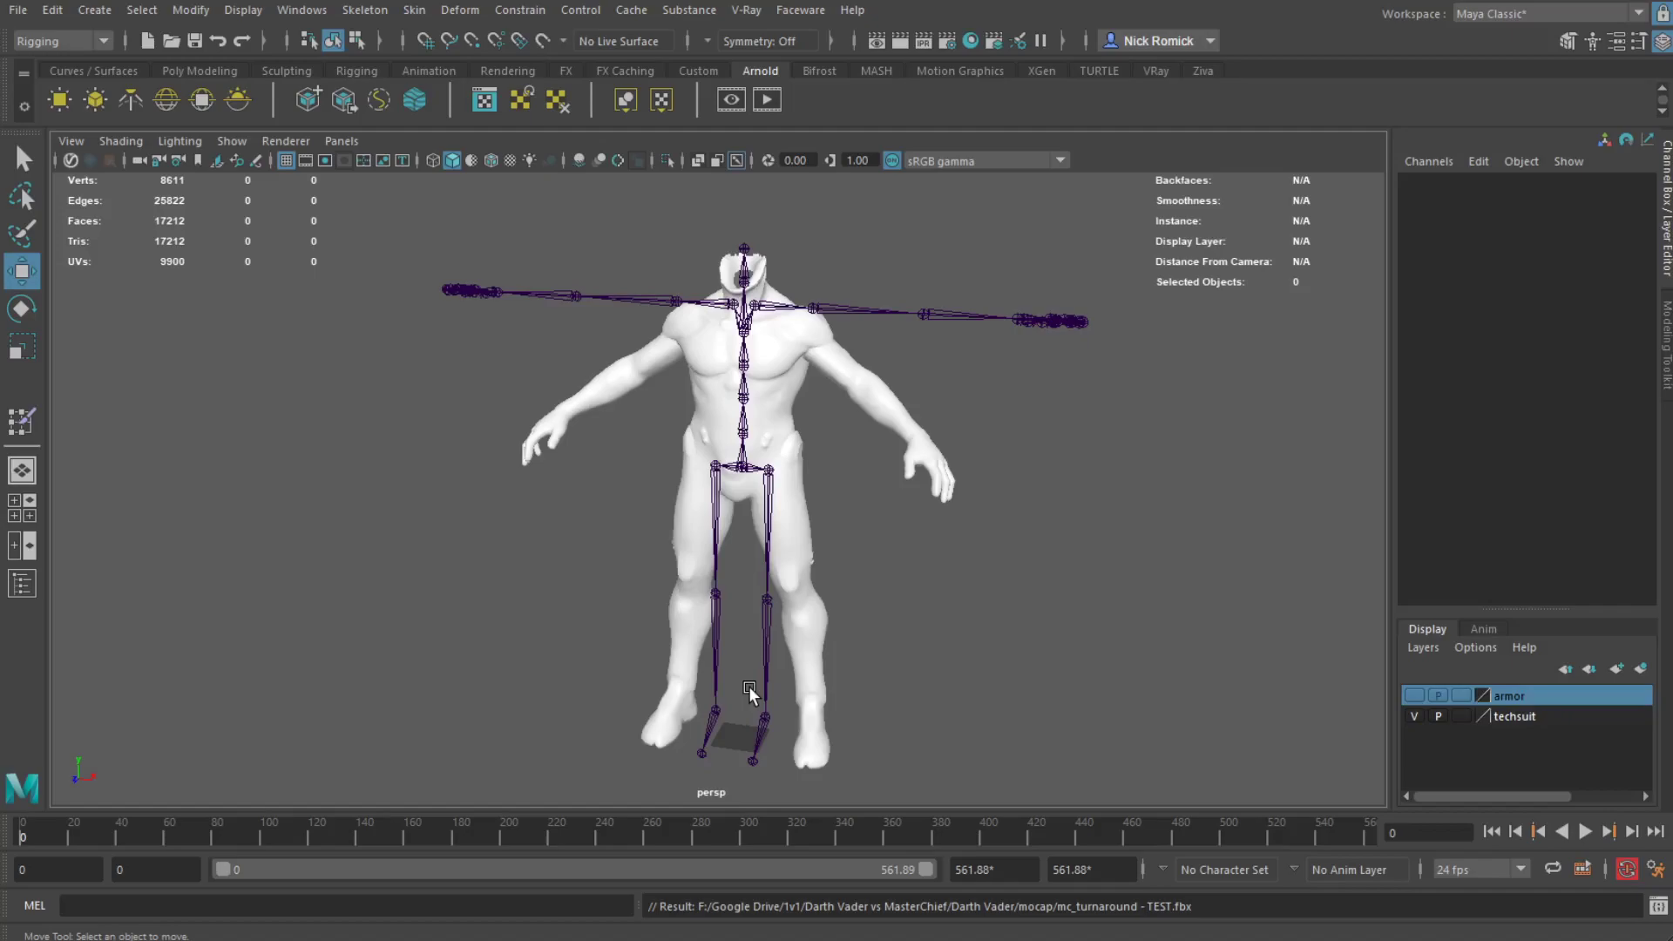
Select the skeleton's full hierarchy from the hip root joint and delete all of its animation keys across the timeline
{"action": "left_click_drag", "start_coordinate": [1099, 577], "coordinate": [822, 585], "text": "alt"}
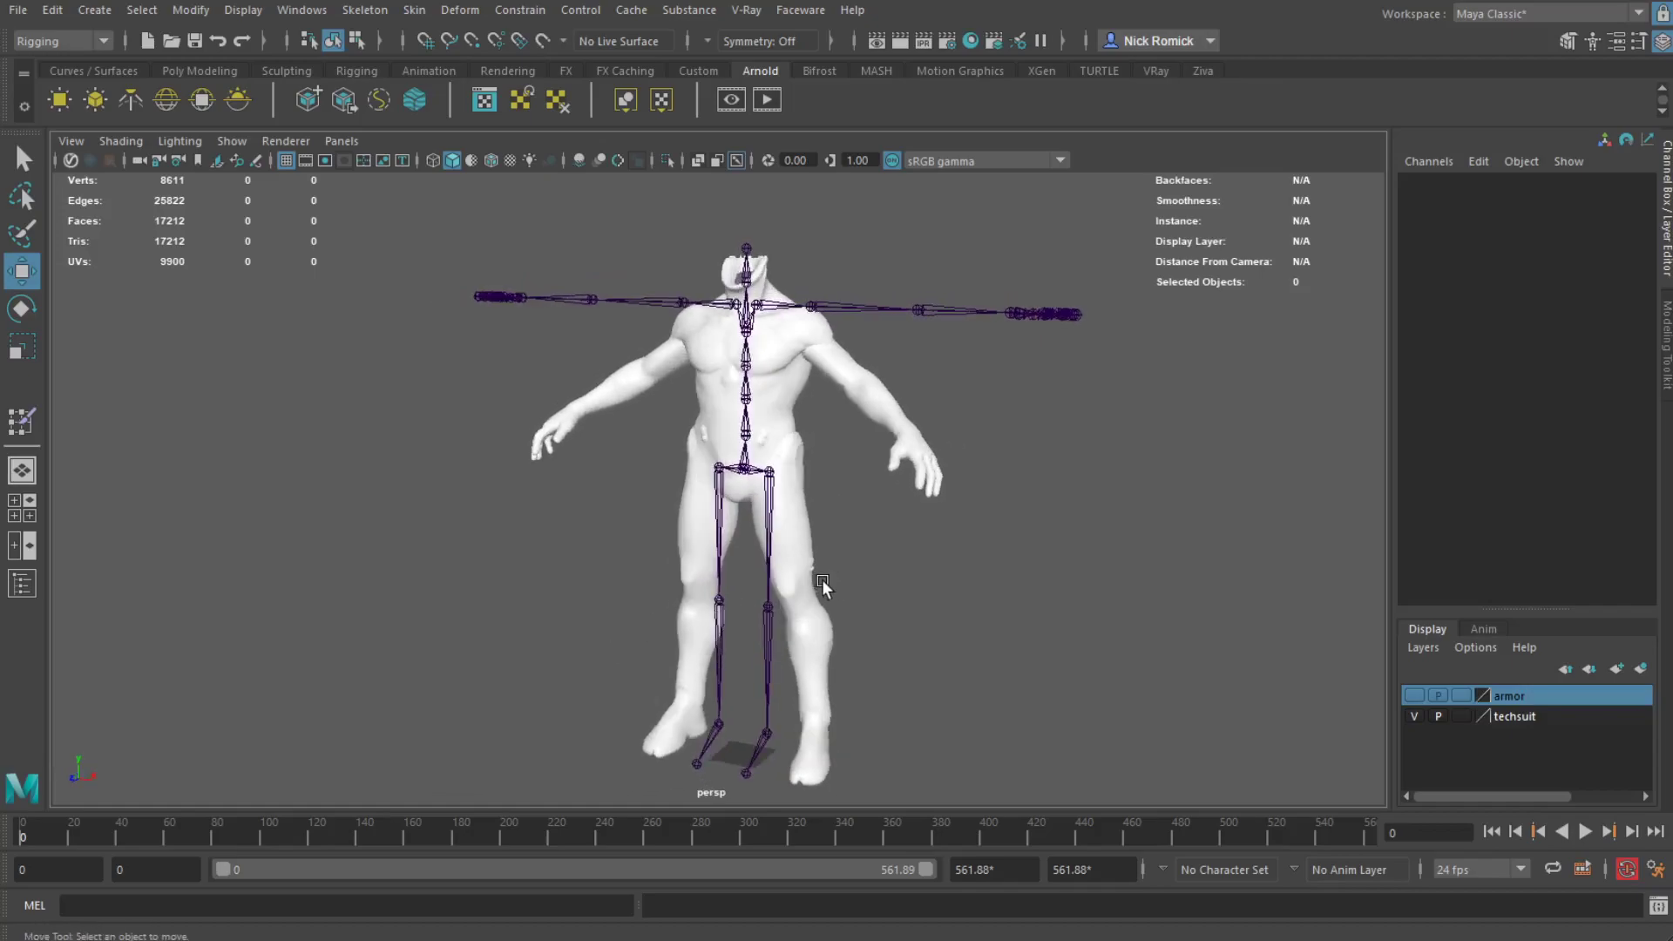
{"action": "left_click", "coordinate": [745, 470]}
{"action": "left_click_drag", "start_coordinate": [1019, 567], "coordinate": [933, 597], "text": "alt"}
{"action": "left_click", "coordinate": [899, 586]}
{"action": "left_click", "coordinate": [741, 468]}
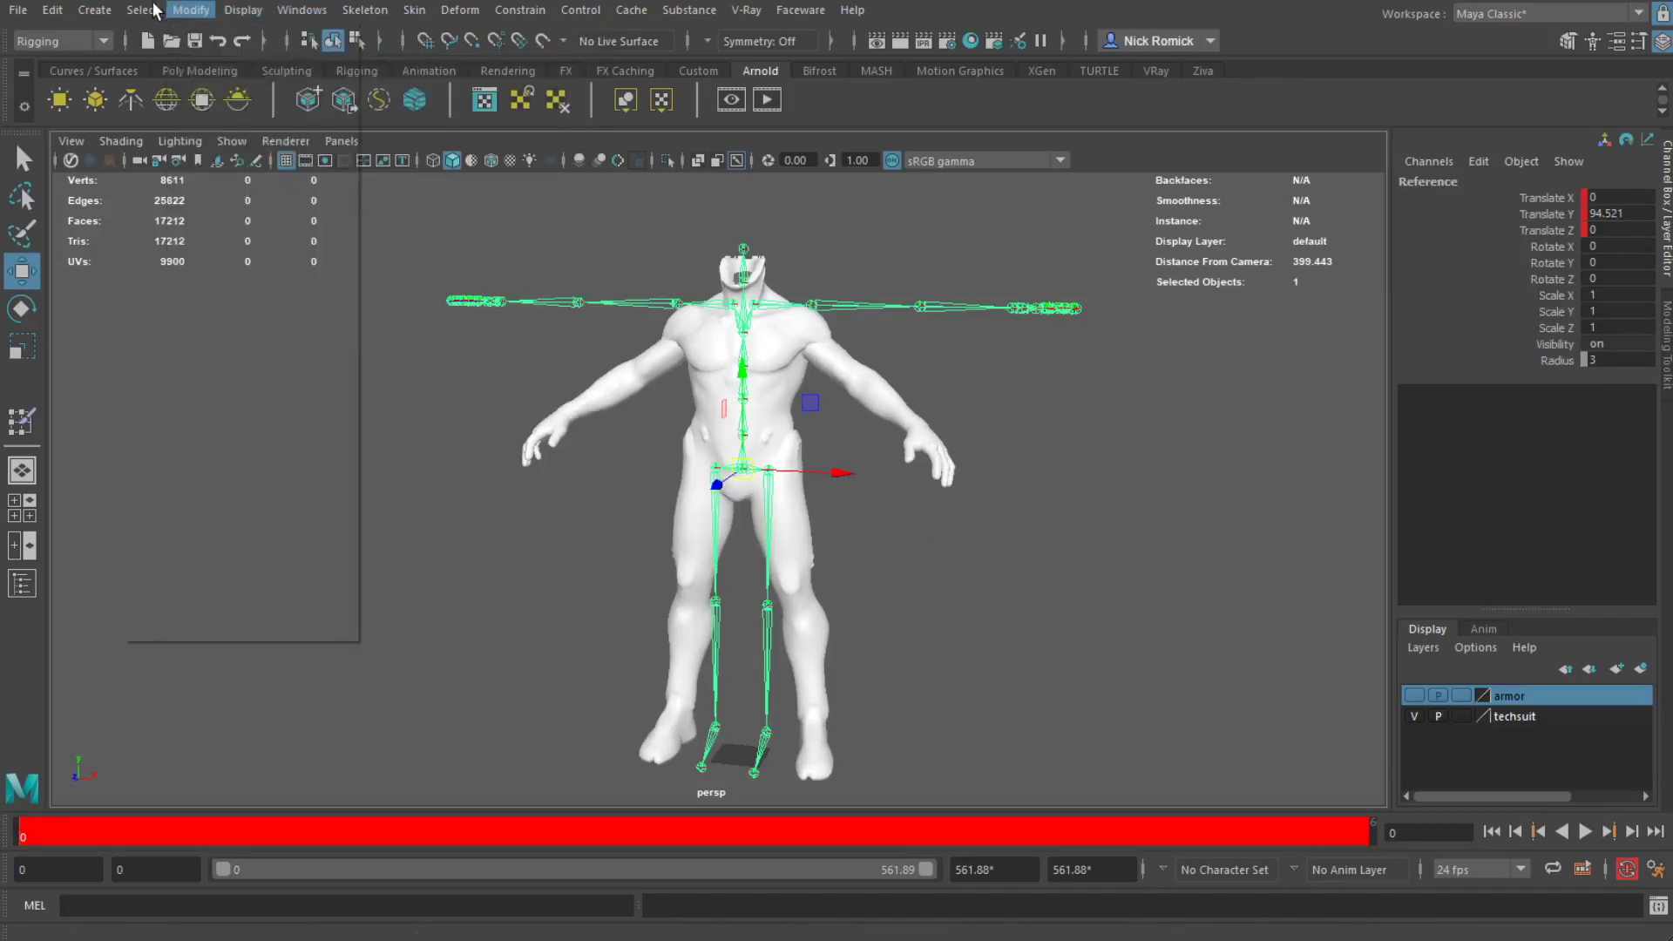
{"action": "left_click", "coordinate": [141, 9]}
{"action": "left_click", "coordinate": [193, 117]}
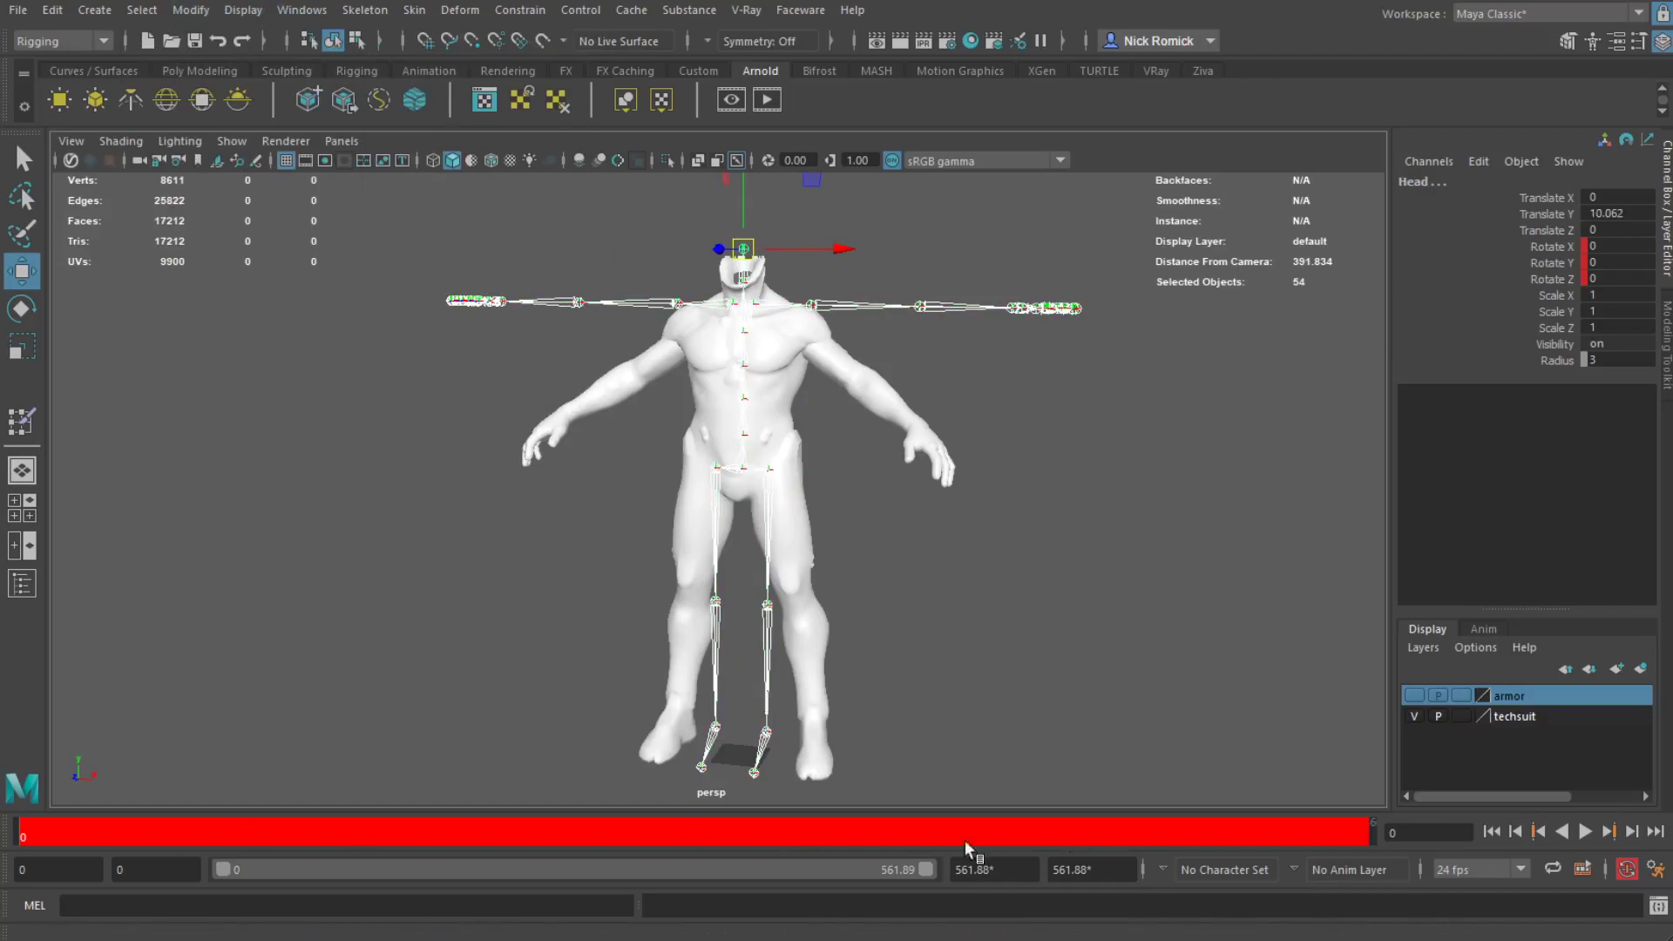
{"action": "left_click", "coordinate": [113, 838]}
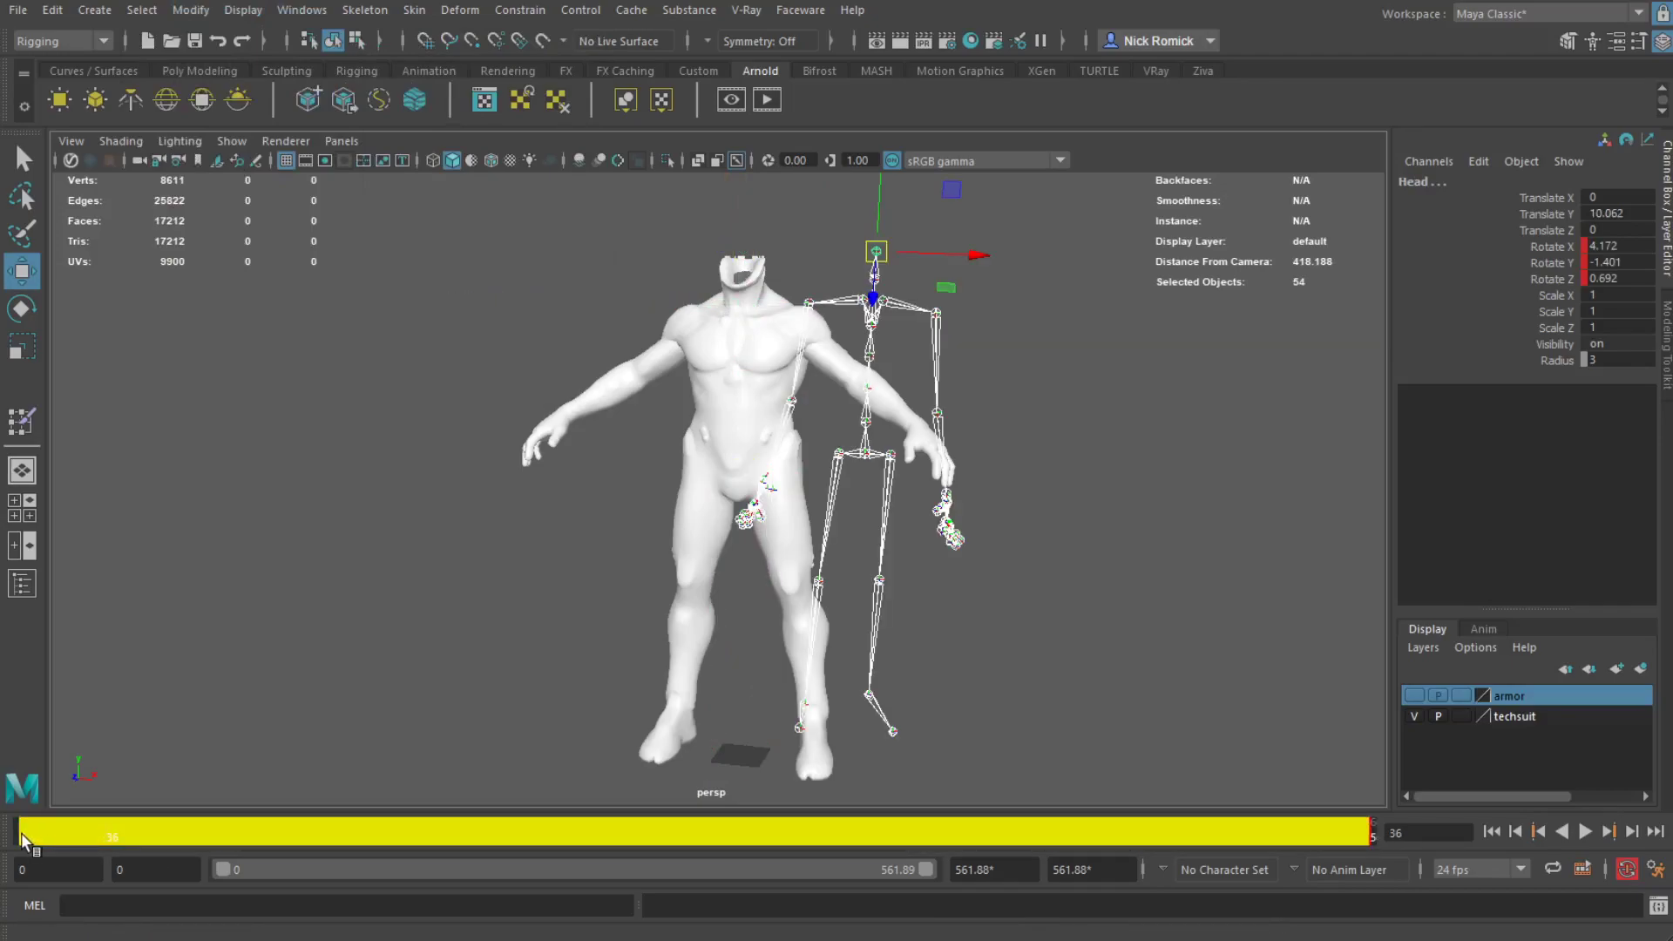
{"action": "left_click", "coordinate": [21, 839]}
{"action": "key", "text": "alt+v"}
{"action": "left_click_drag", "start_coordinate": [331, 840], "coordinate": [9, 834]}
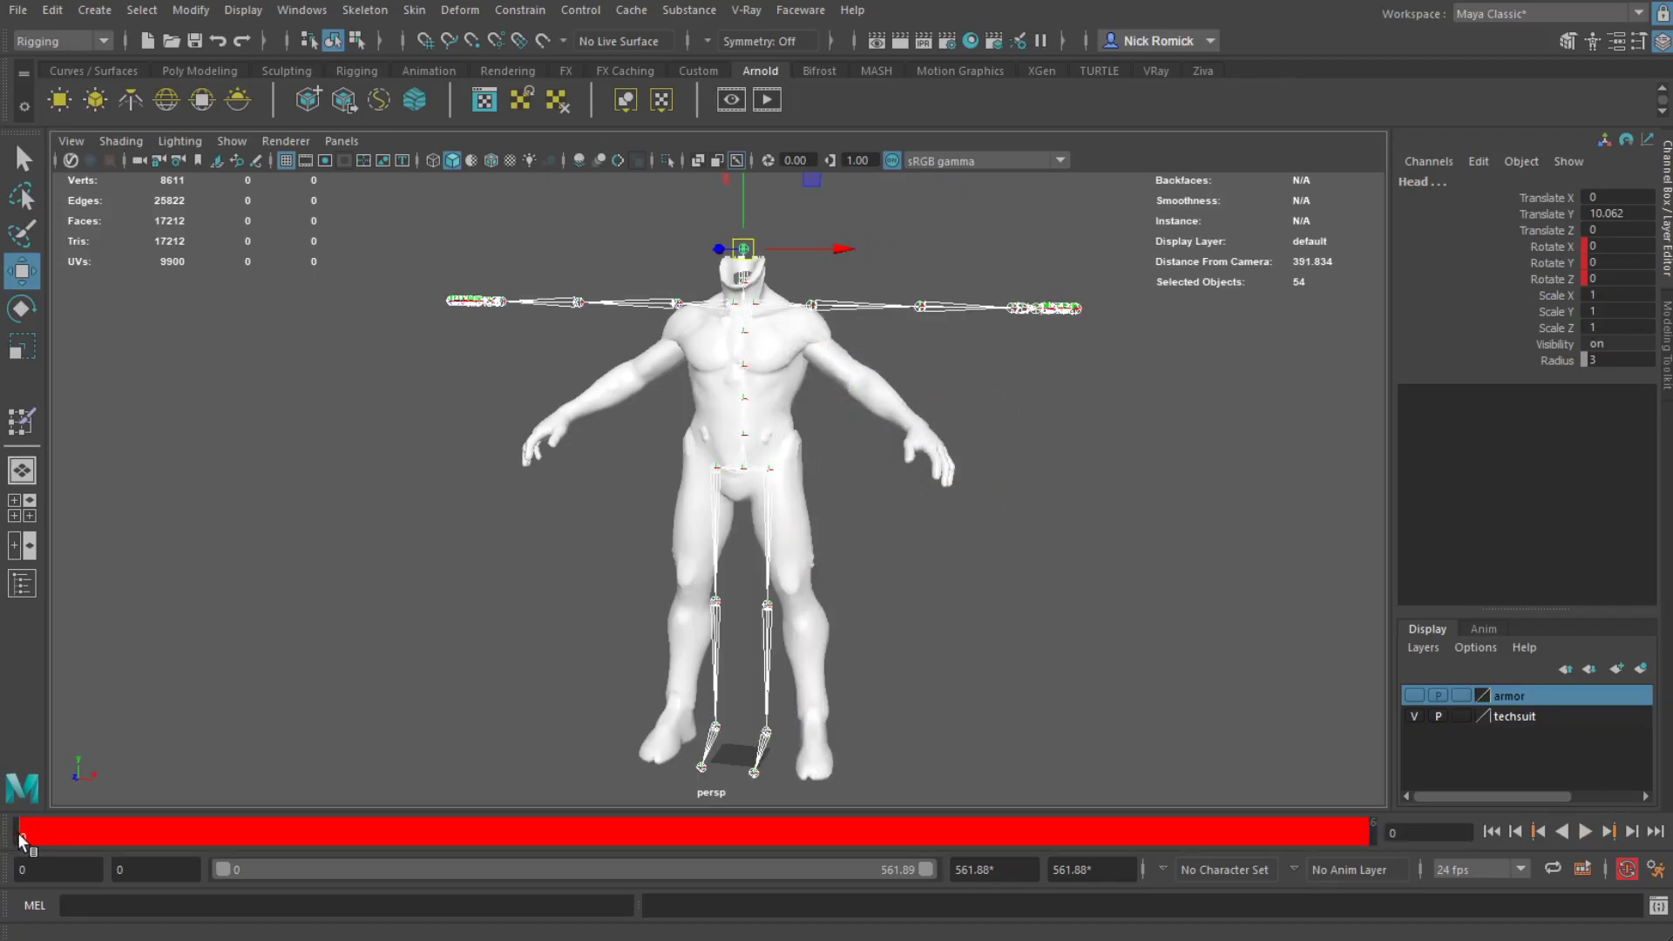
{"action": "right_click", "coordinate": [21, 838]}
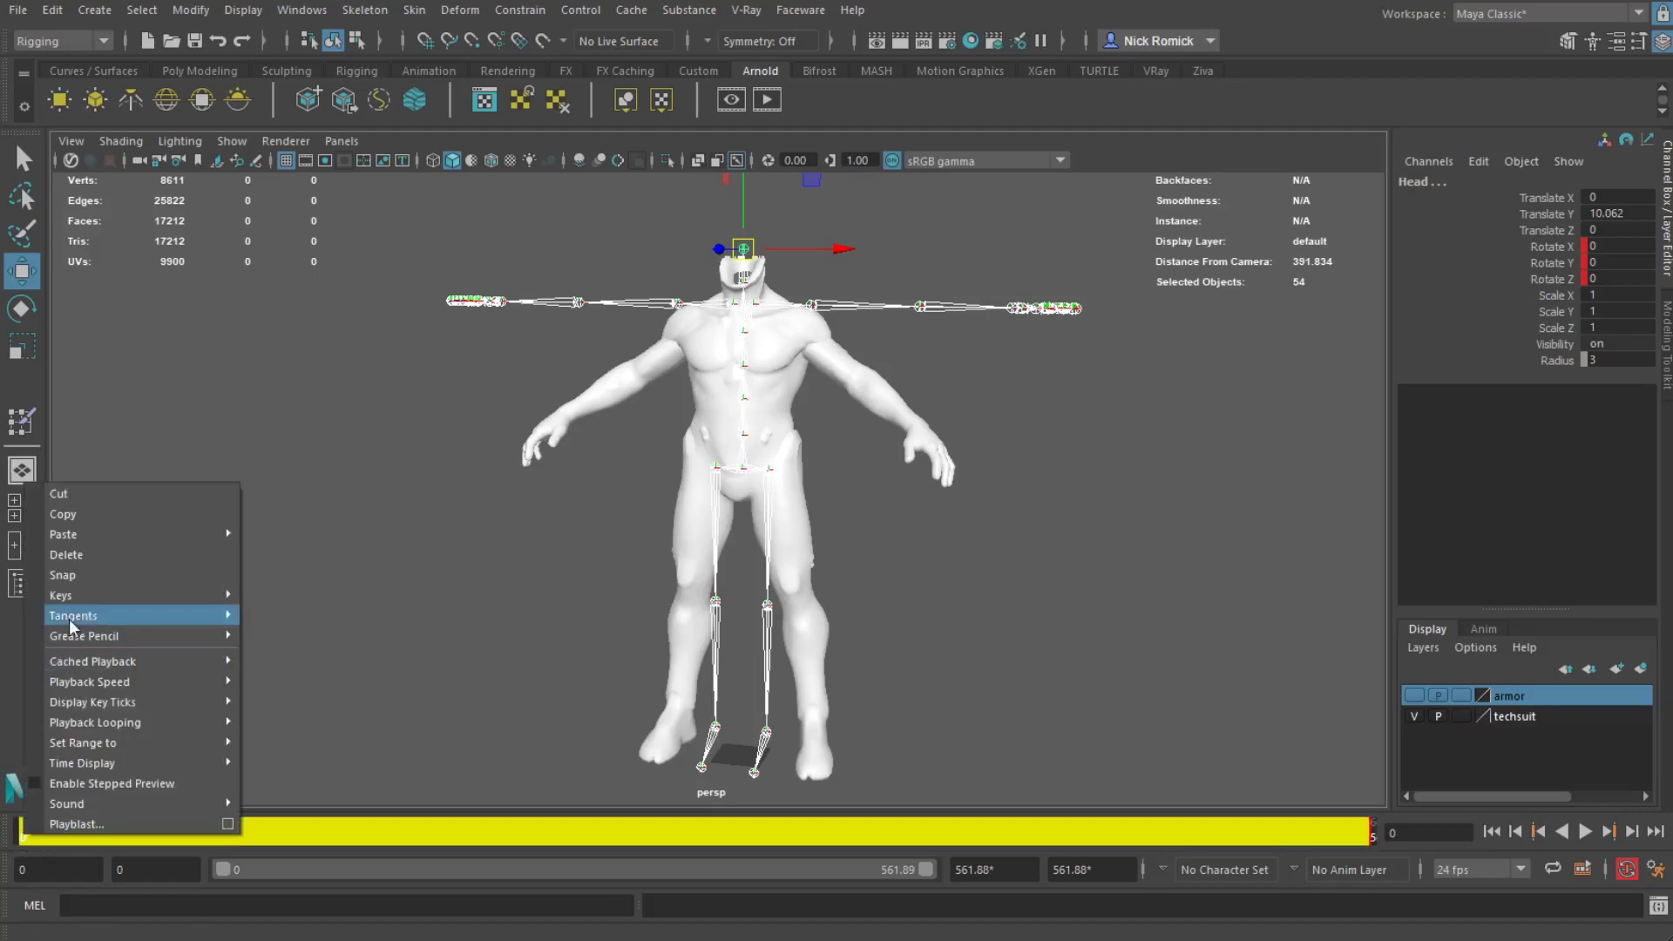
{"action": "left_click", "coordinate": [96, 568]}
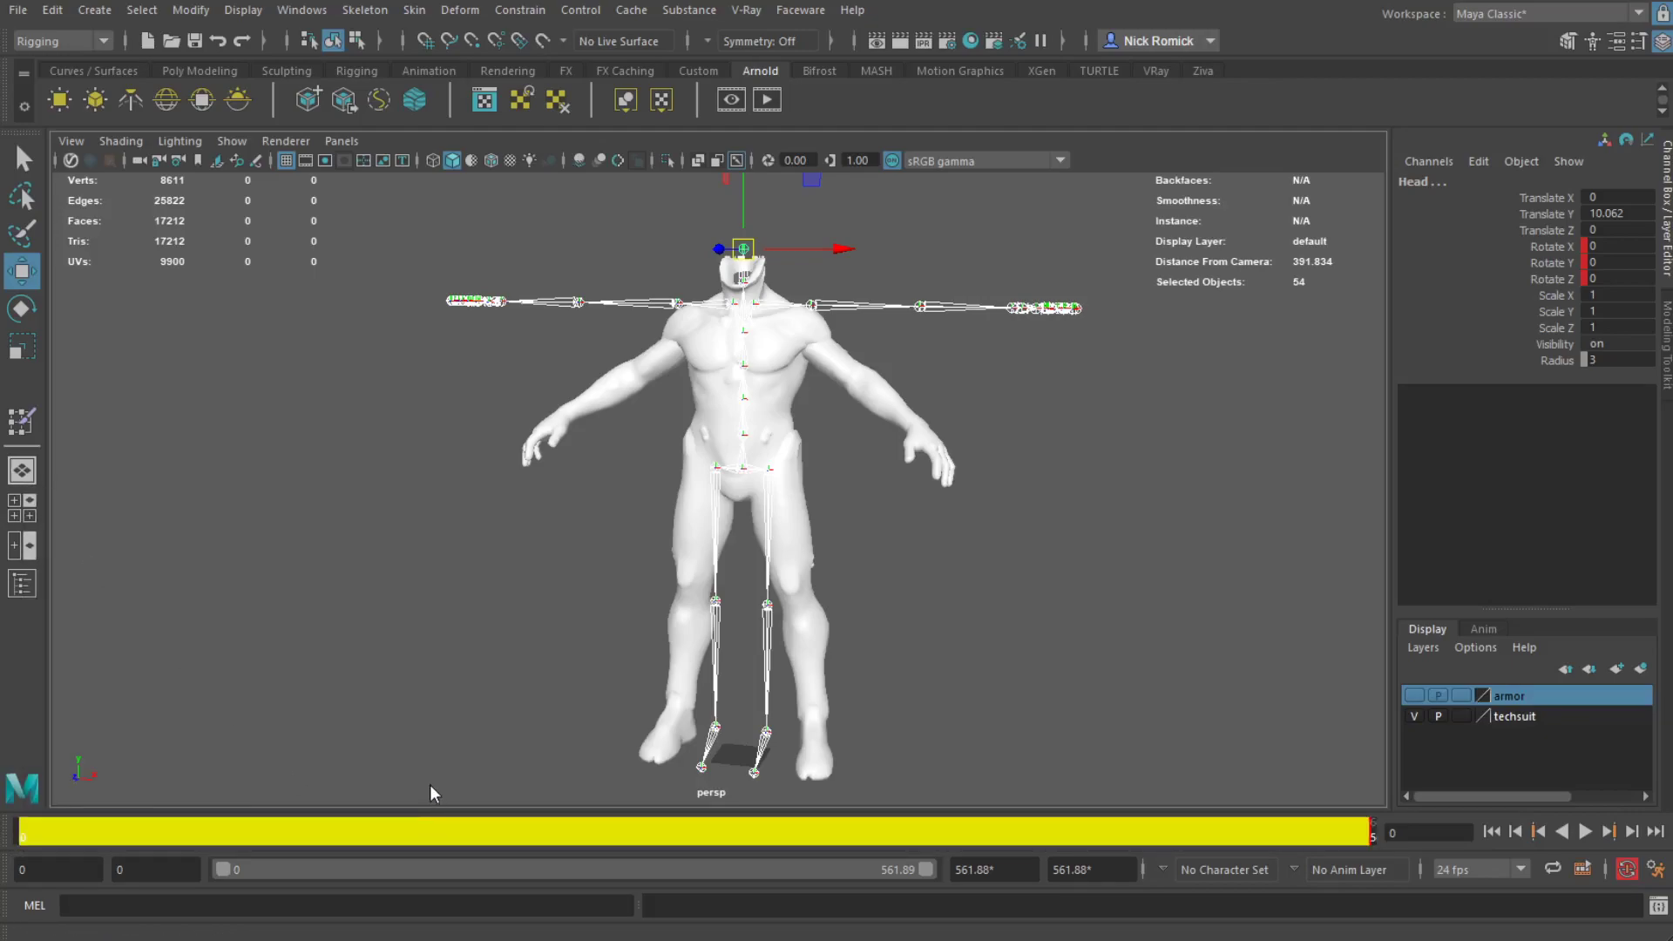
{"action": "left_click", "coordinate": [390, 677]}
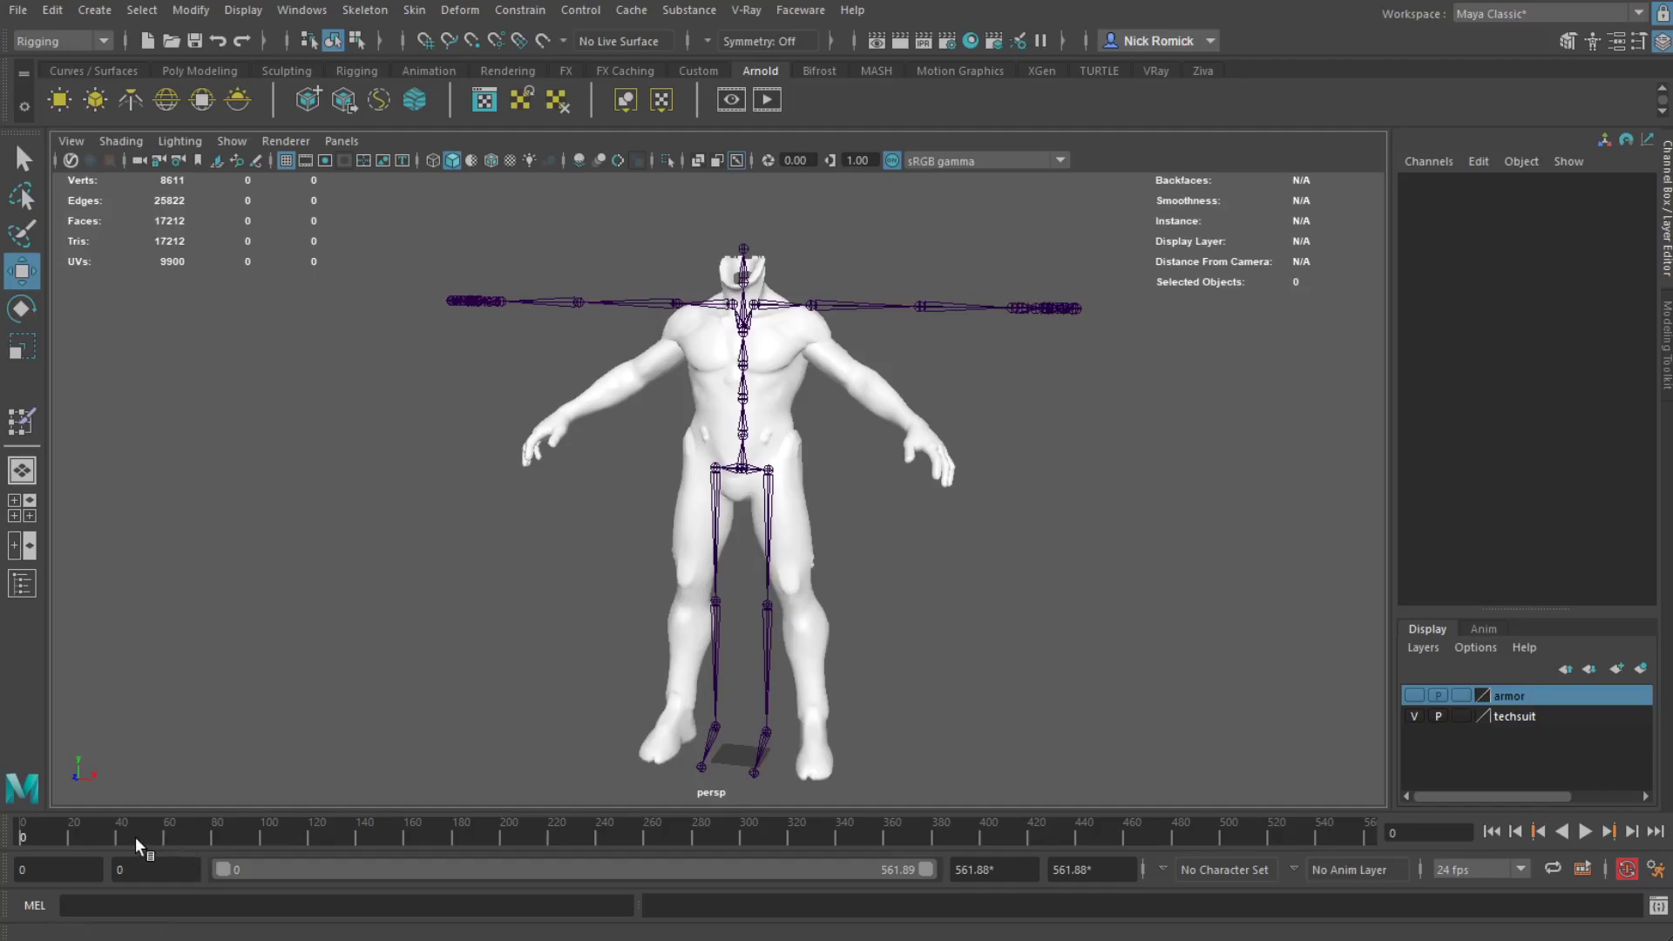
Scrub through the timeline to check the skeleton for leftover animation, returning to frame 0 with the root joint selected
{"action": "left_click_drag", "start_coordinate": [135, 838], "coordinate": [194, 841]}
{"action": "left_click_drag", "start_coordinate": [406, 830], "coordinate": [278, 832]}
{"action": "left_click", "coordinate": [13, 833]}
{"action": "left_click", "coordinate": [750, 470]}
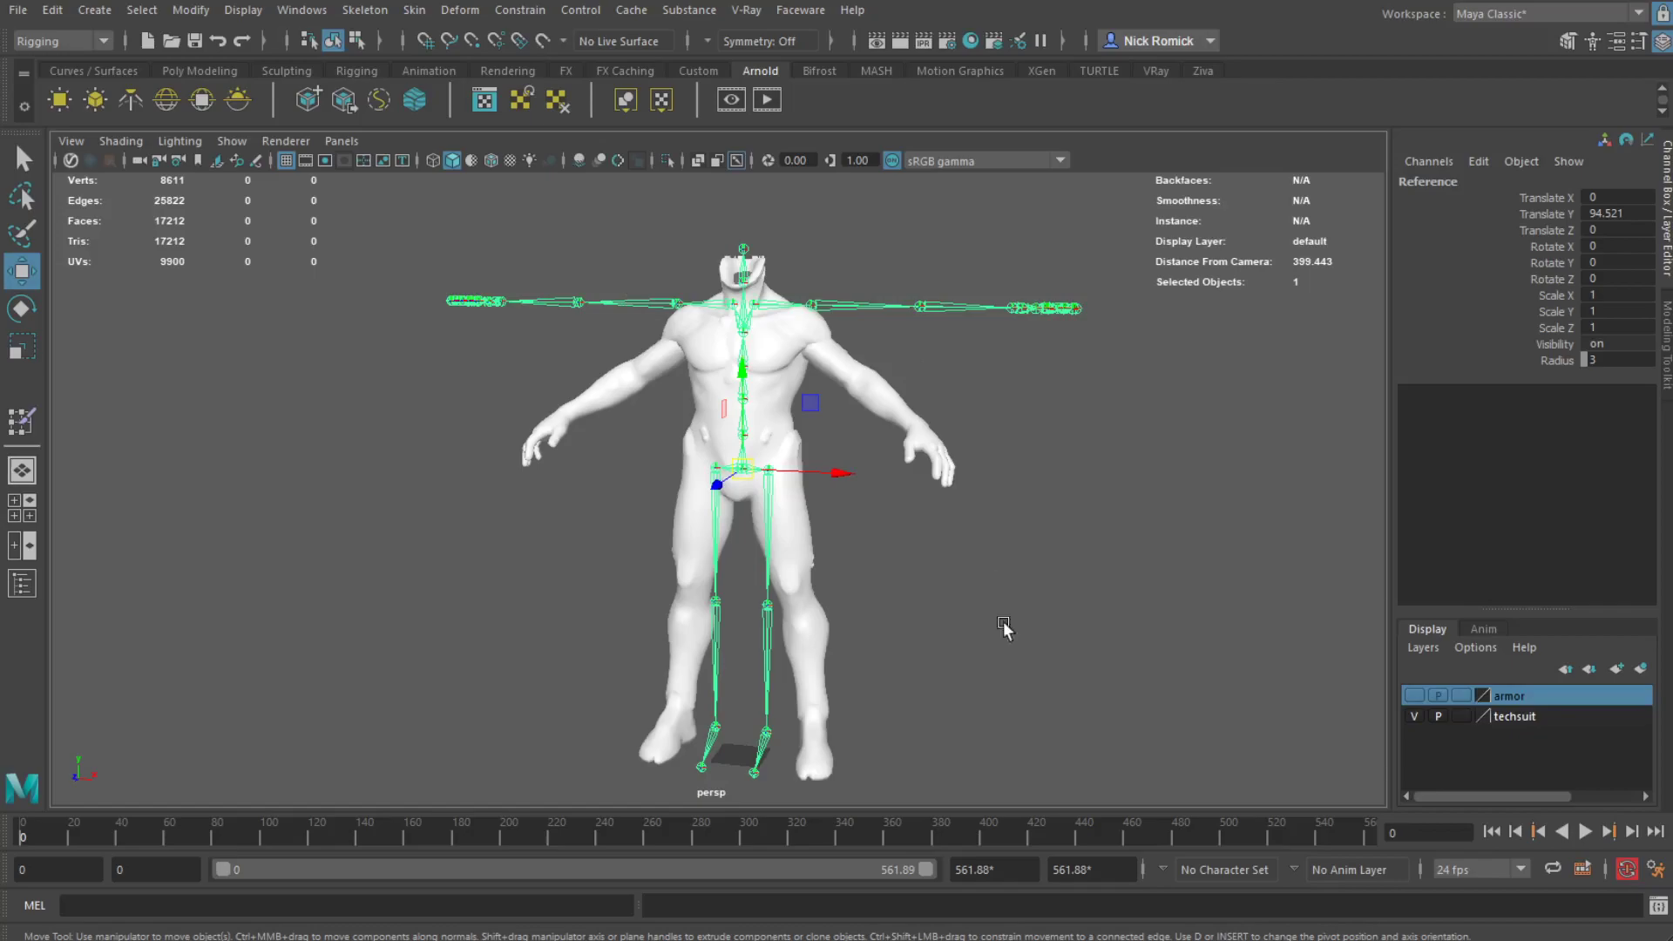
{"action": "left_click", "coordinate": [1626, 869]}
Set the armor and techsuit layers to template display and make the armor layer visible
{"action": "left_click", "coordinate": [1460, 695]}
{"action": "left_click", "coordinate": [1460, 715]}
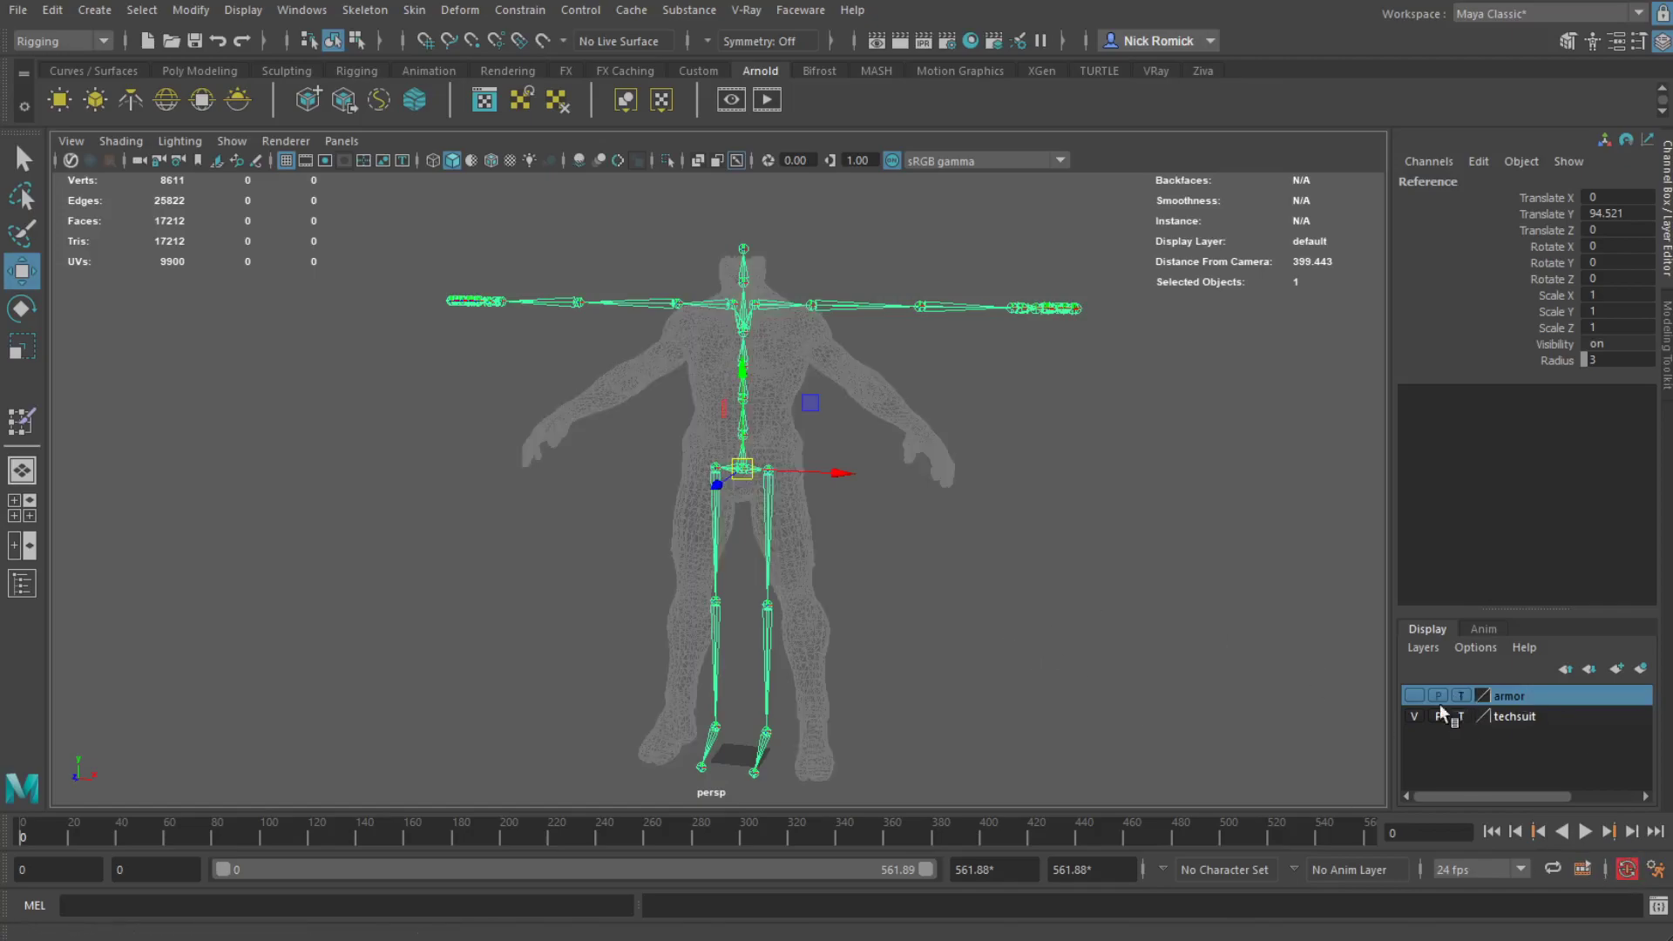
{"action": "left_click", "coordinate": [1414, 695]}
{"action": "left_click", "coordinate": [1132, 554]}
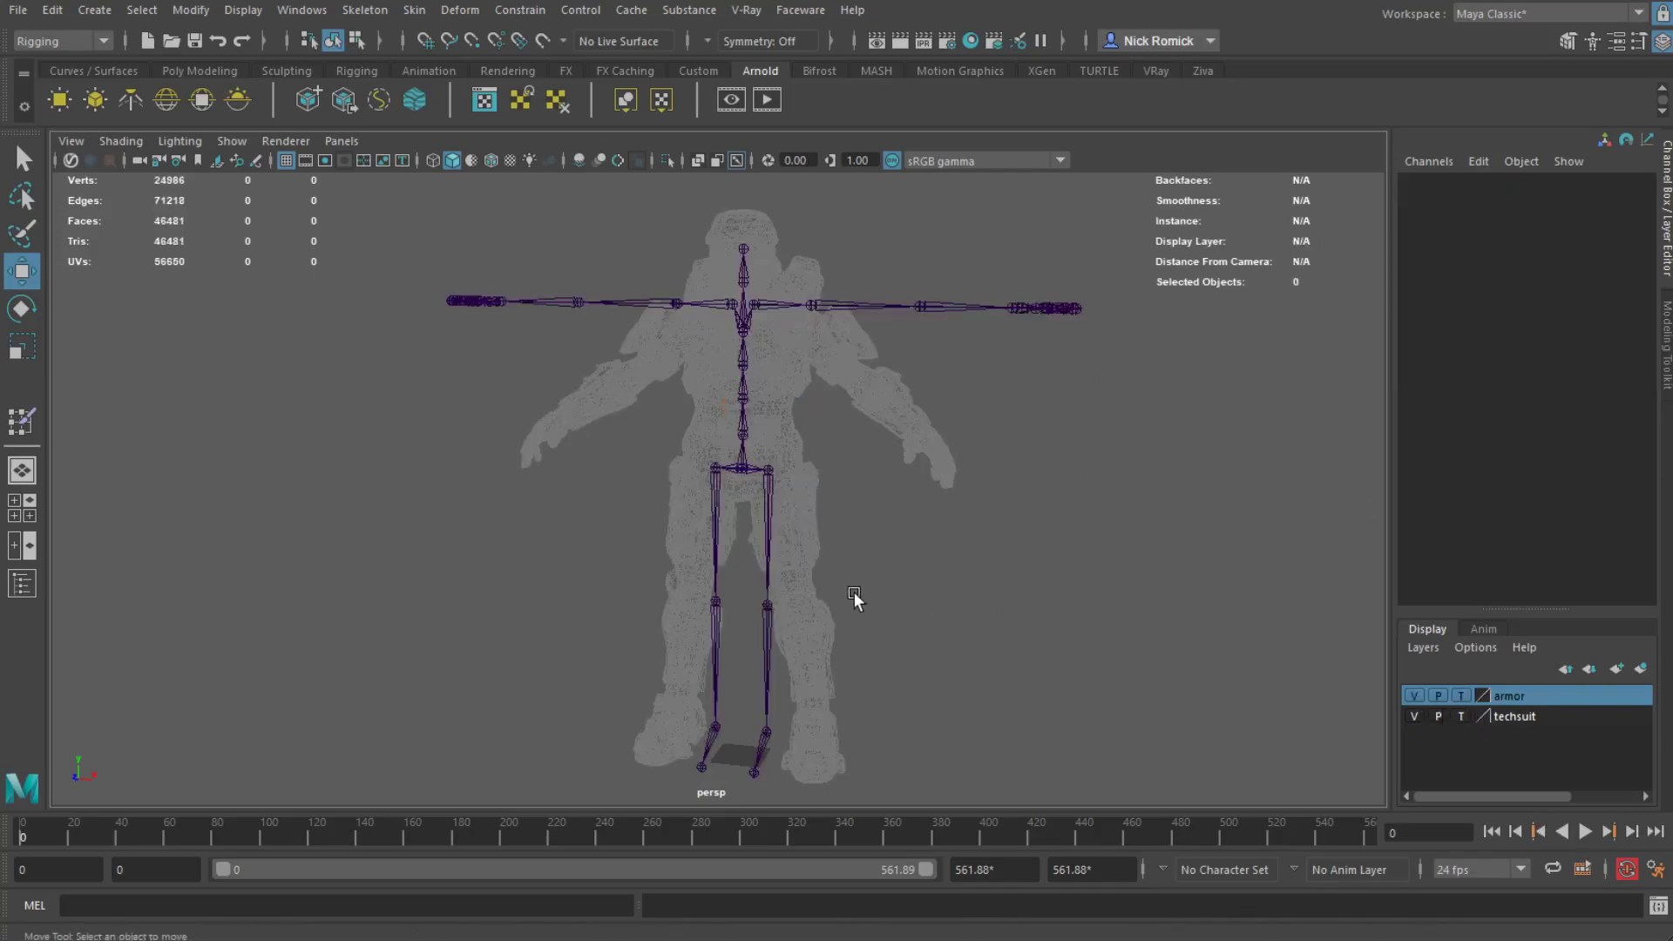
Rotate both upper leg joints outward about Z to line up with the mesh legs, the left one to about 12°
{"action": "left_click_drag", "start_coordinate": [844, 589], "coordinate": [807, 582], "text": "alt"}
{"action": "middle_click_drag", "start_coordinate": [909, 492], "coordinate": [850, 453], "text": "alt"}
{"action": "scroll", "coordinate": [850, 453], "scroll_direction": "up", "scroll_amount": 5}
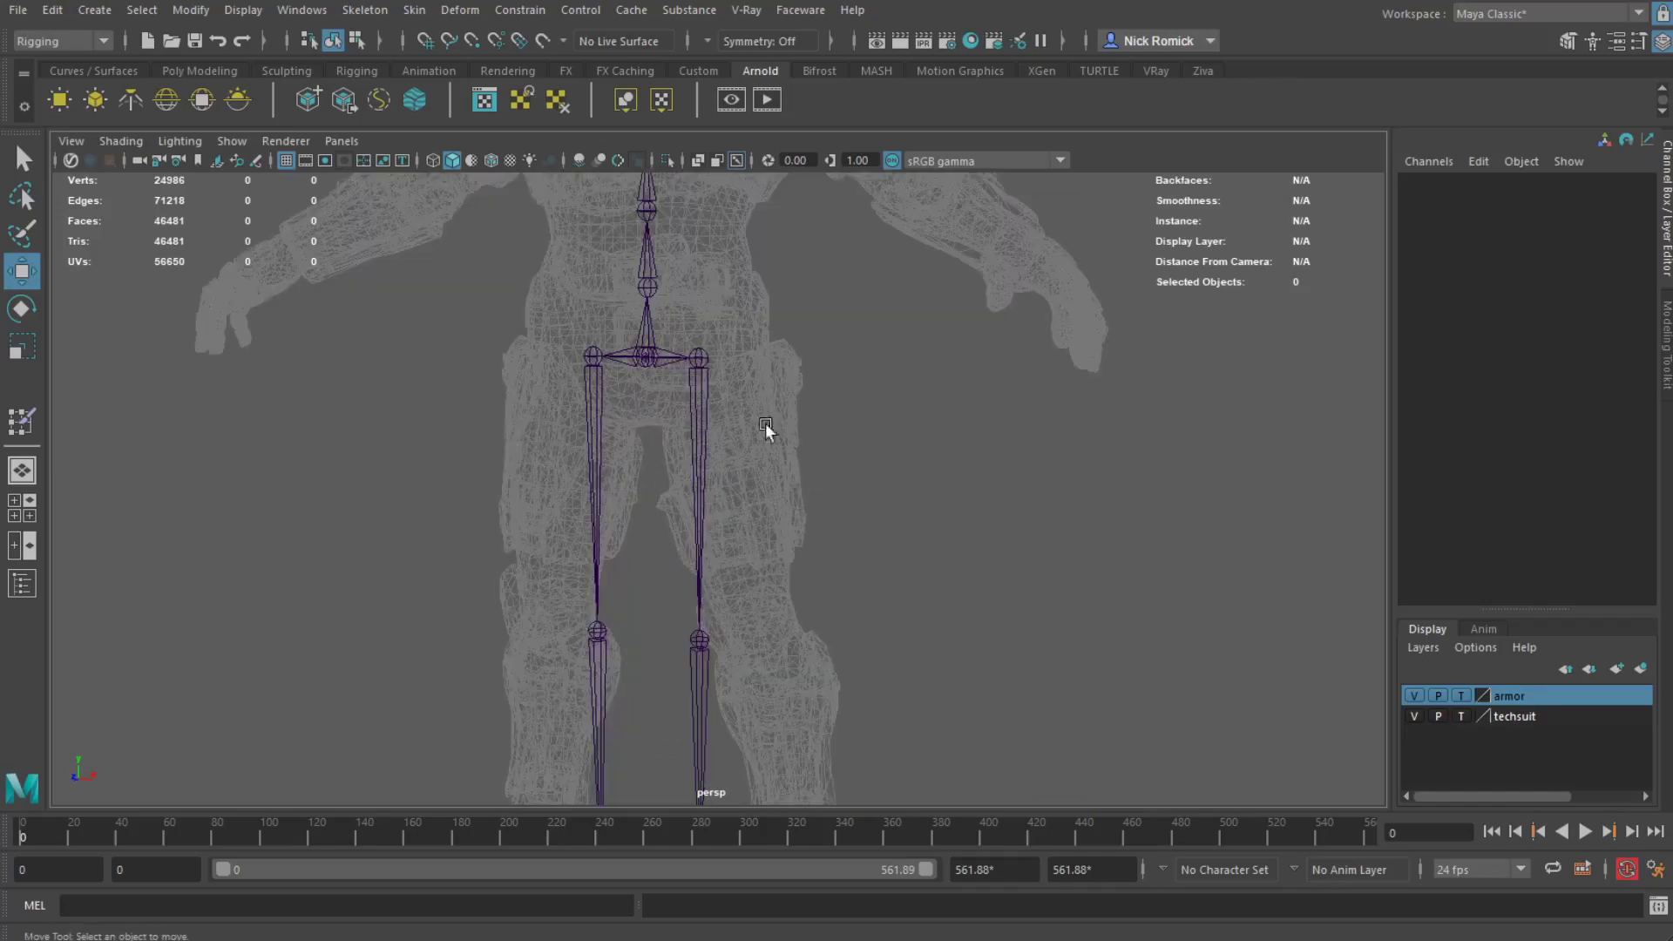
{"action": "left_click", "coordinate": [699, 384]}
{"action": "left_click_drag", "start_coordinate": [816, 536], "coordinate": [871, 580], "text": "alt"}
{"action": "key", "text": "e"}
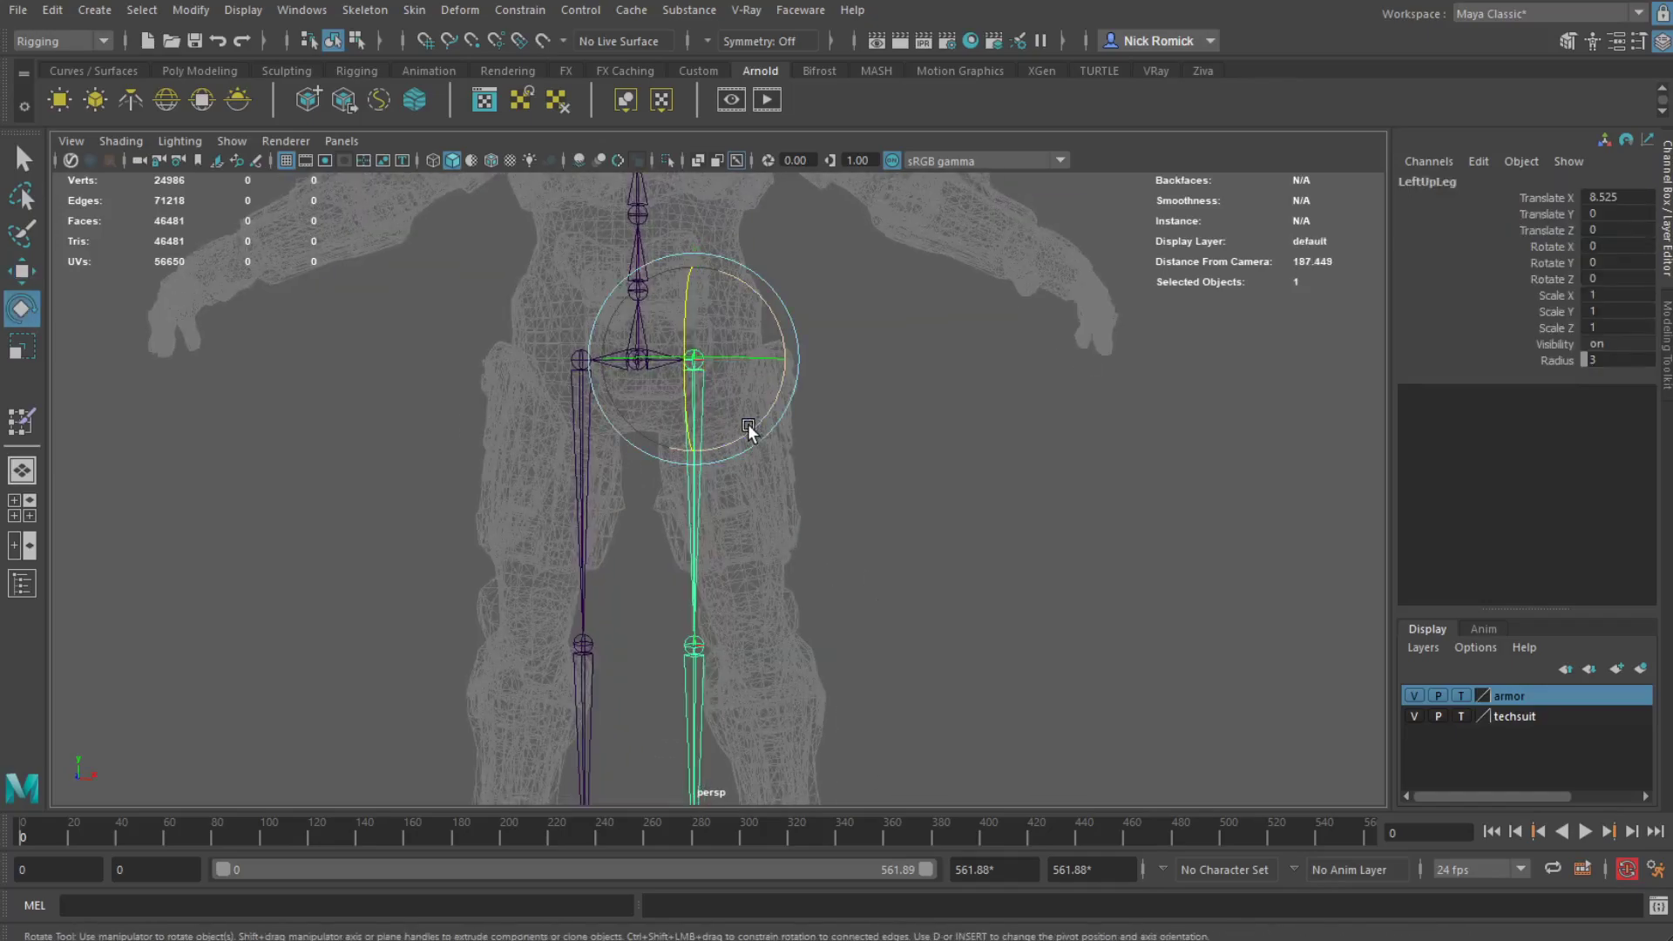
{"action": "left_click_drag", "start_coordinate": [746, 423], "coordinate": [776, 416]}
{"action": "left_click", "coordinate": [580, 360]}
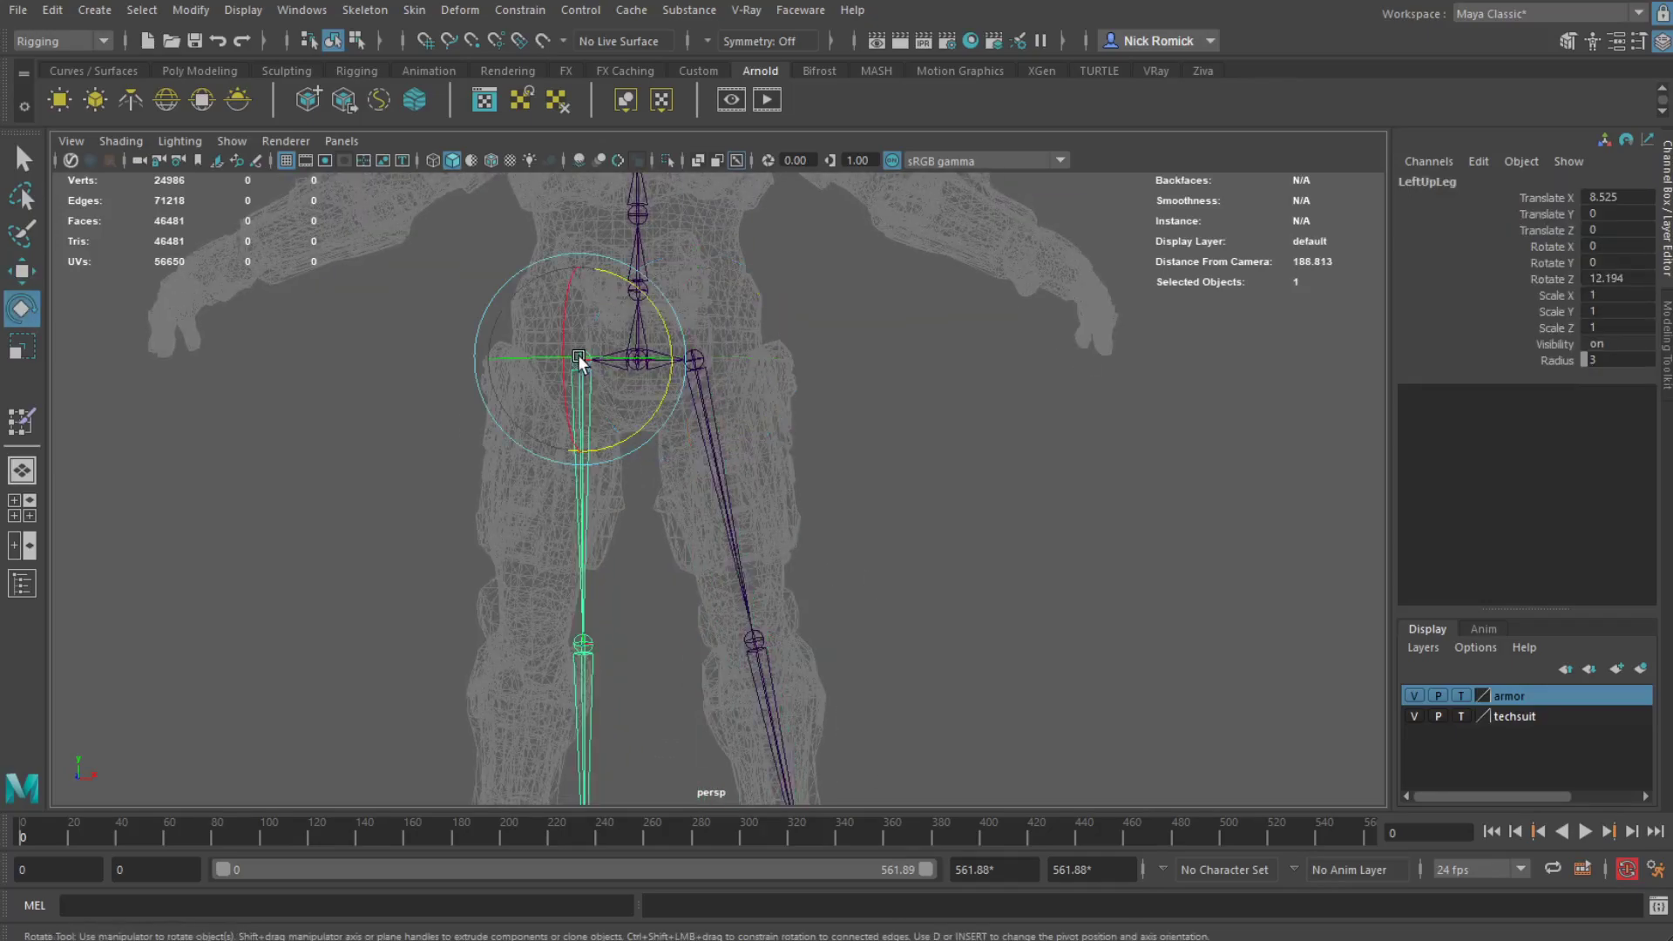
{"action": "left_click_drag", "start_coordinate": [642, 446], "coordinate": [619, 440]}
Rotate the left upper leg and left knee joints to follow the mesh leg in side view
{"action": "left_click_drag", "start_coordinate": [863, 562], "coordinate": [662, 562], "text": "alt"}
{"action": "left_click", "coordinate": [728, 646]}
{"action": "middle_click_drag", "start_coordinate": [1010, 671], "coordinate": [895, 523], "text": "alt"}
{"action": "left_click_drag", "start_coordinate": [875, 491], "coordinate": [895, 580], "text": "alt"}
{"action": "right_click_drag", "start_coordinate": [896, 579], "coordinate": [870, 480], "text": "alt"}
{"action": "left_click_drag", "start_coordinate": [871, 481], "coordinate": [778, 511], "text": "alt"}
{"action": "left_click", "coordinate": [666, 296]}
{"action": "left_click_drag", "start_coordinate": [737, 331], "coordinate": [760, 334]}
{"action": "left_click", "coordinate": [681, 515]}
{"action": "left_click", "coordinate": [686, 499]}
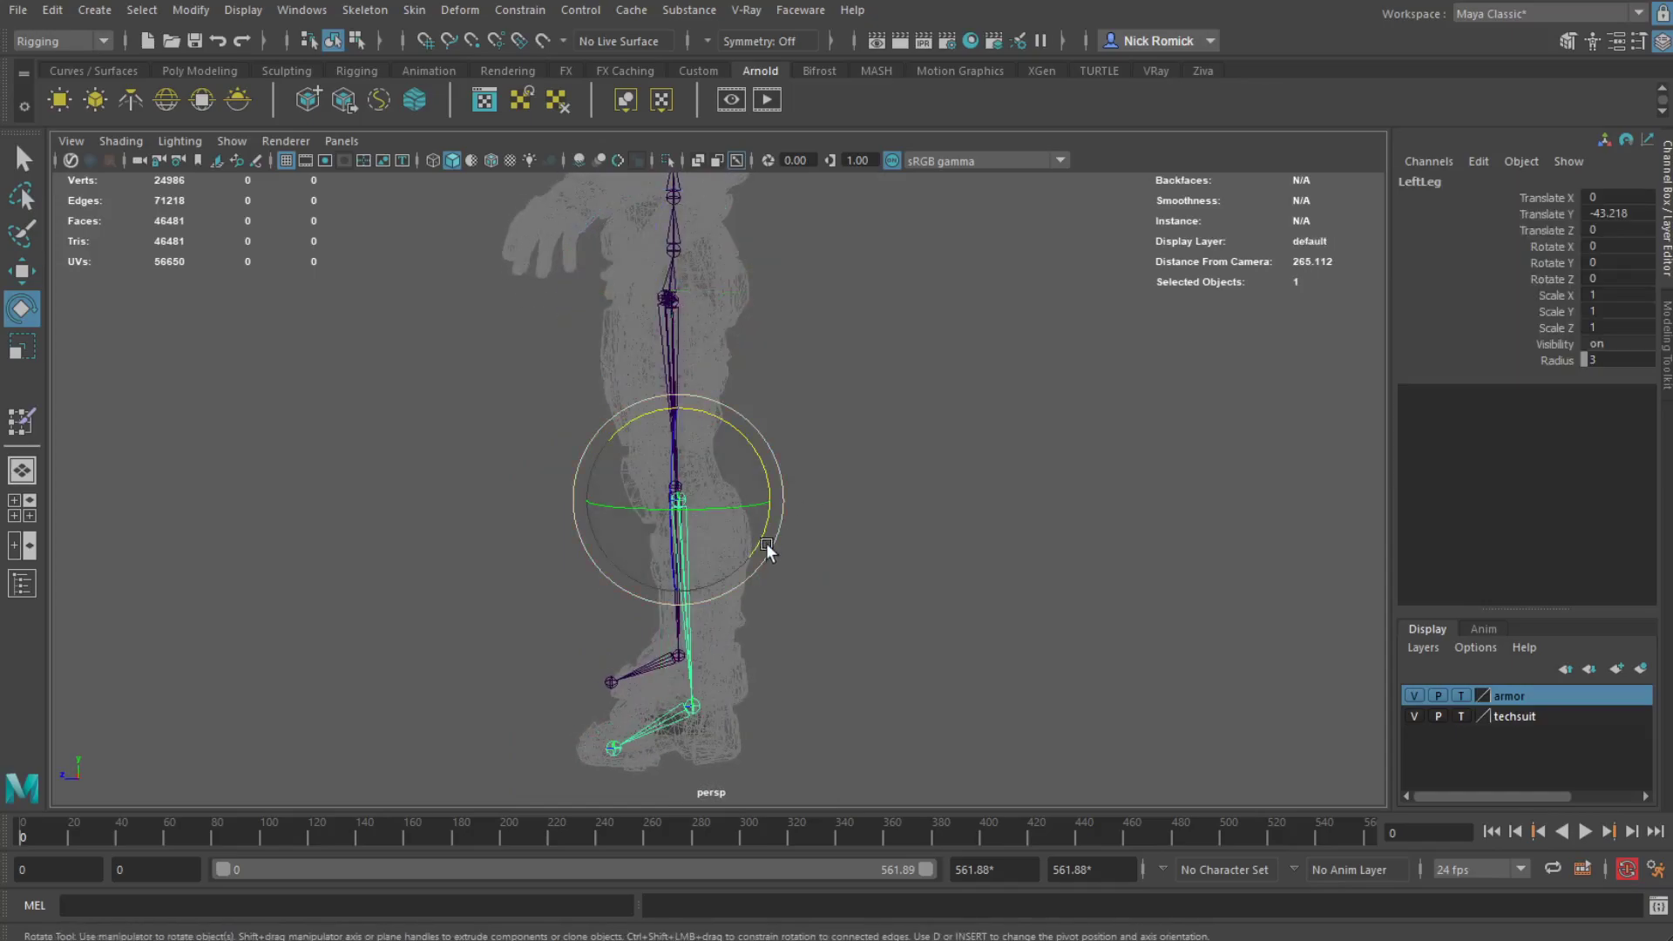
{"action": "left_click_drag", "start_coordinate": [765, 541], "coordinate": [762, 535]}
Rotate the right leg's joints from the hip to follow the mesh's right leg in profile
{"action": "left_click_drag", "start_coordinate": [749, 671], "coordinate": [964, 669], "text": "alt"}
{"action": "left_click", "coordinate": [729, 300]}
{"action": "left_click_drag", "start_coordinate": [793, 346], "coordinate": [791, 343]}
{"action": "left_click", "coordinate": [691, 497]}
{"action": "left_click_drag", "start_coordinate": [691, 496], "coordinate": [844, 472], "text": "alt"}
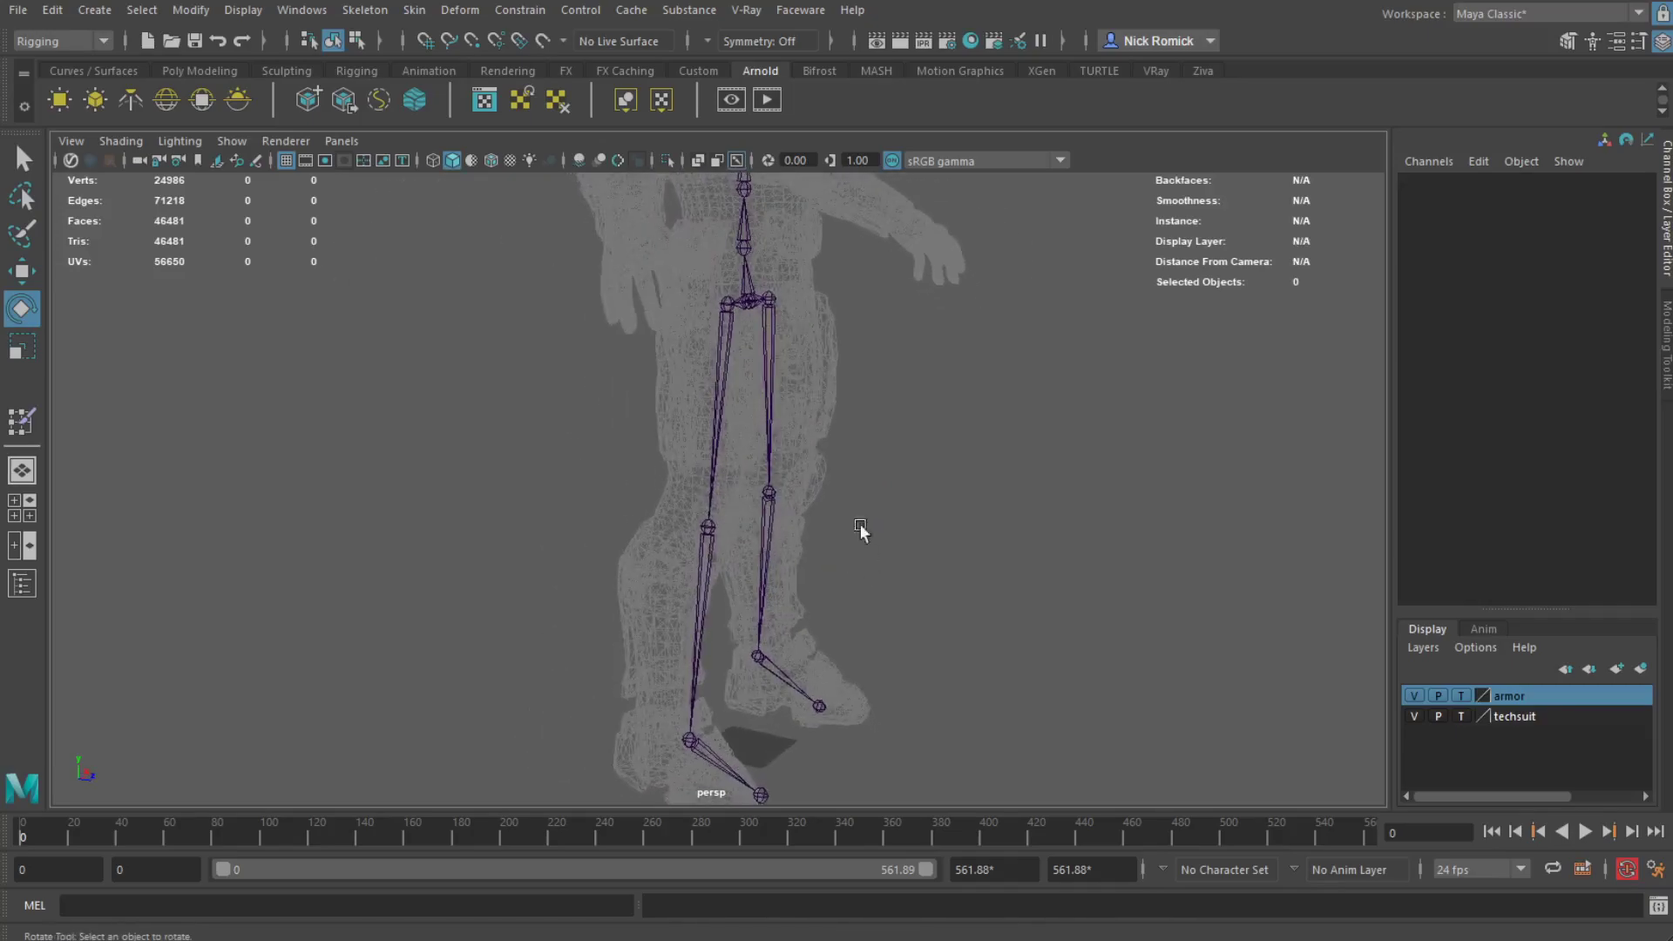
{"action": "left_click", "coordinate": [728, 305]}
{"action": "left_click_drag", "start_coordinate": [776, 378], "coordinate": [761, 383]}
{"action": "left_click", "coordinate": [693, 527]}
{"action": "left_click_drag", "start_coordinate": [780, 547], "coordinate": [910, 542]}
Rotate the right shoulder joint down to about 24° in Z toward the mesh's right arm
{"action": "middle_click_drag", "start_coordinate": [921, 448], "coordinate": [939, 625], "text": "alt"}
{"action": "left_click", "coordinate": [723, 333]}
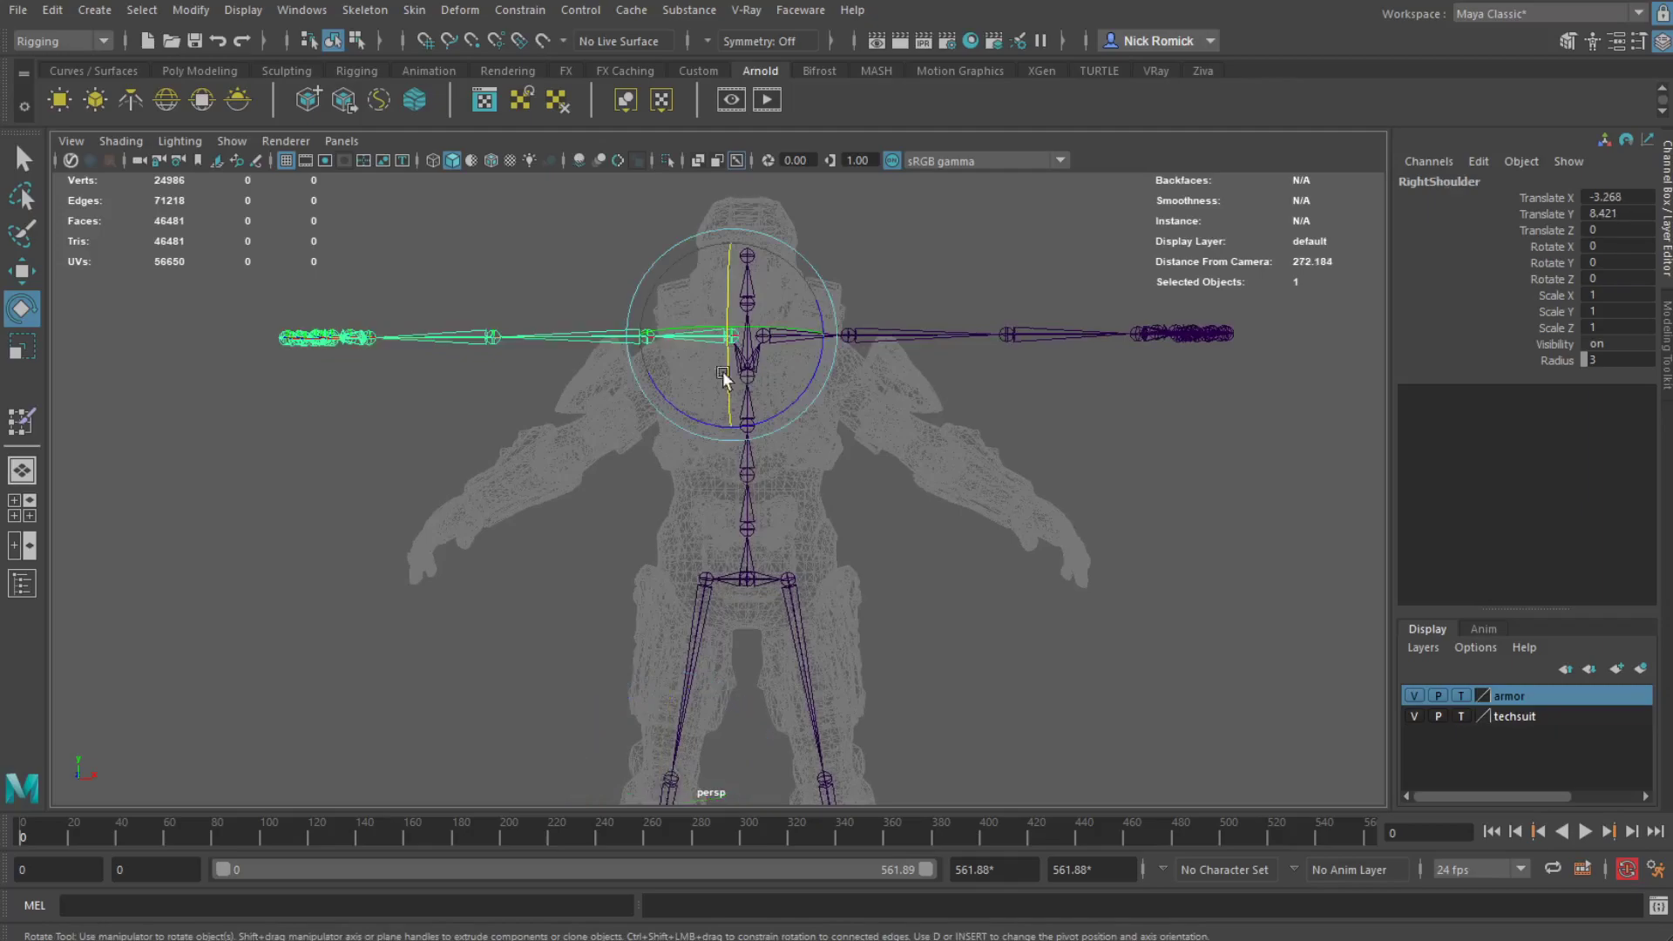
{"action": "left_click_drag", "start_coordinate": [803, 394], "coordinate": [855, 353]}
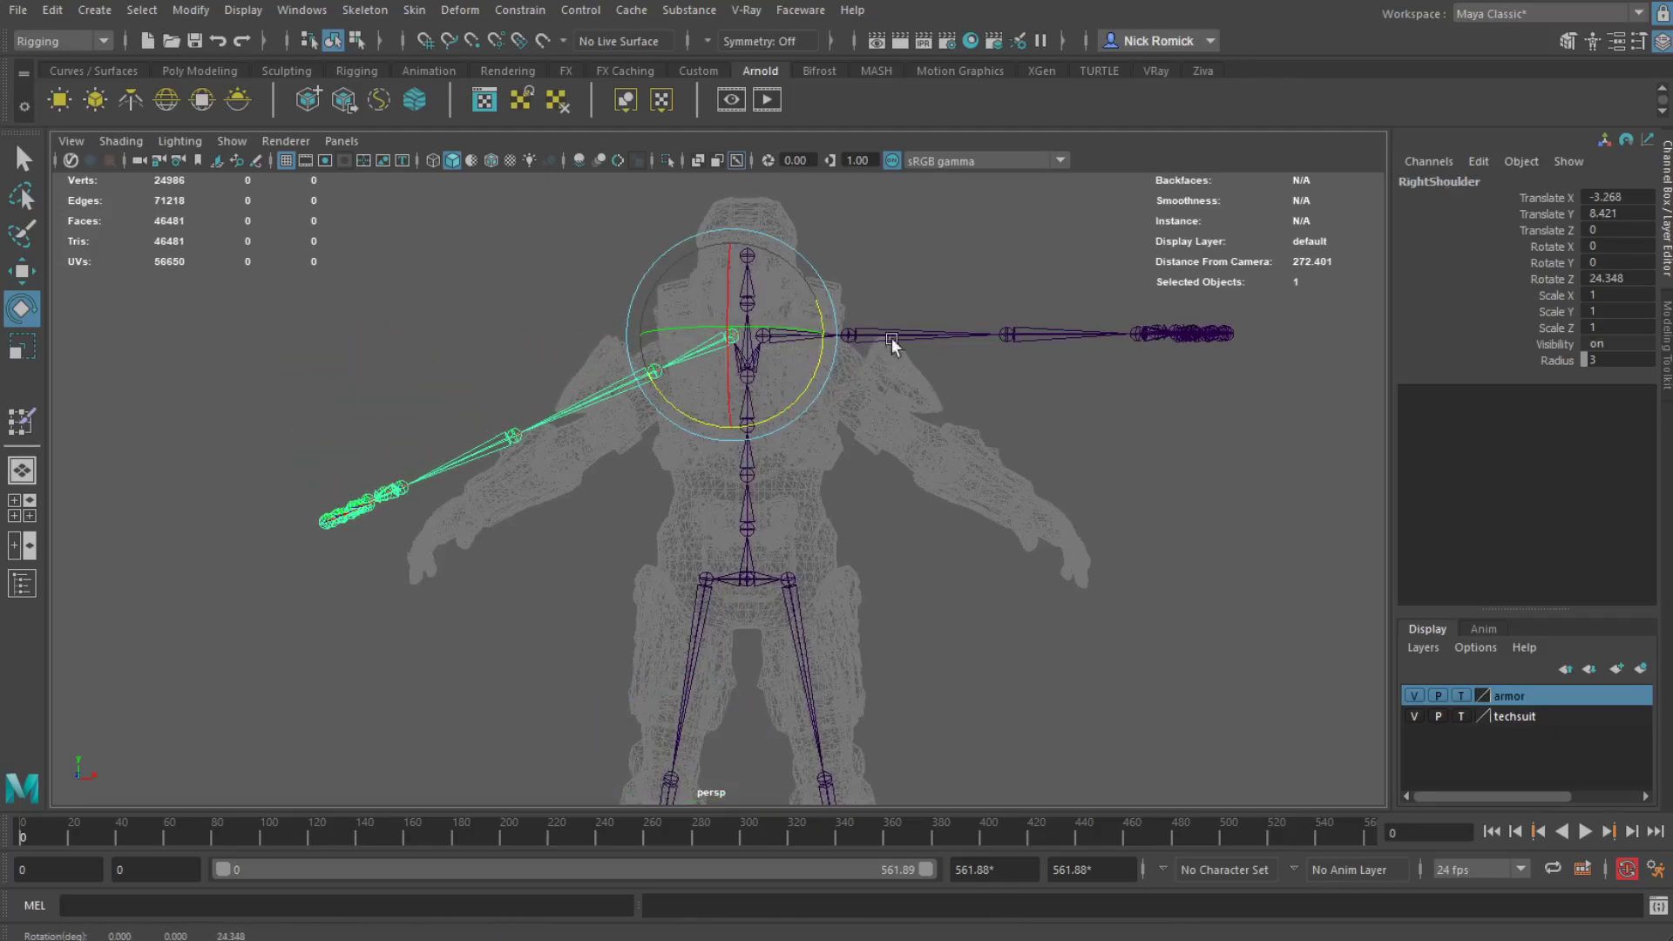
Try rotating the left upper arm joint down toward the mesh arm, and undo the rotation
{"action": "left_click", "coordinate": [911, 347]}
{"action": "left_click", "coordinate": [852, 338]}
{"action": "left_click_drag", "start_coordinate": [926, 401], "coordinate": [870, 427]}
{"action": "key", "text": "ctrl+z"}
{"action": "left_click", "coordinate": [754, 324]}
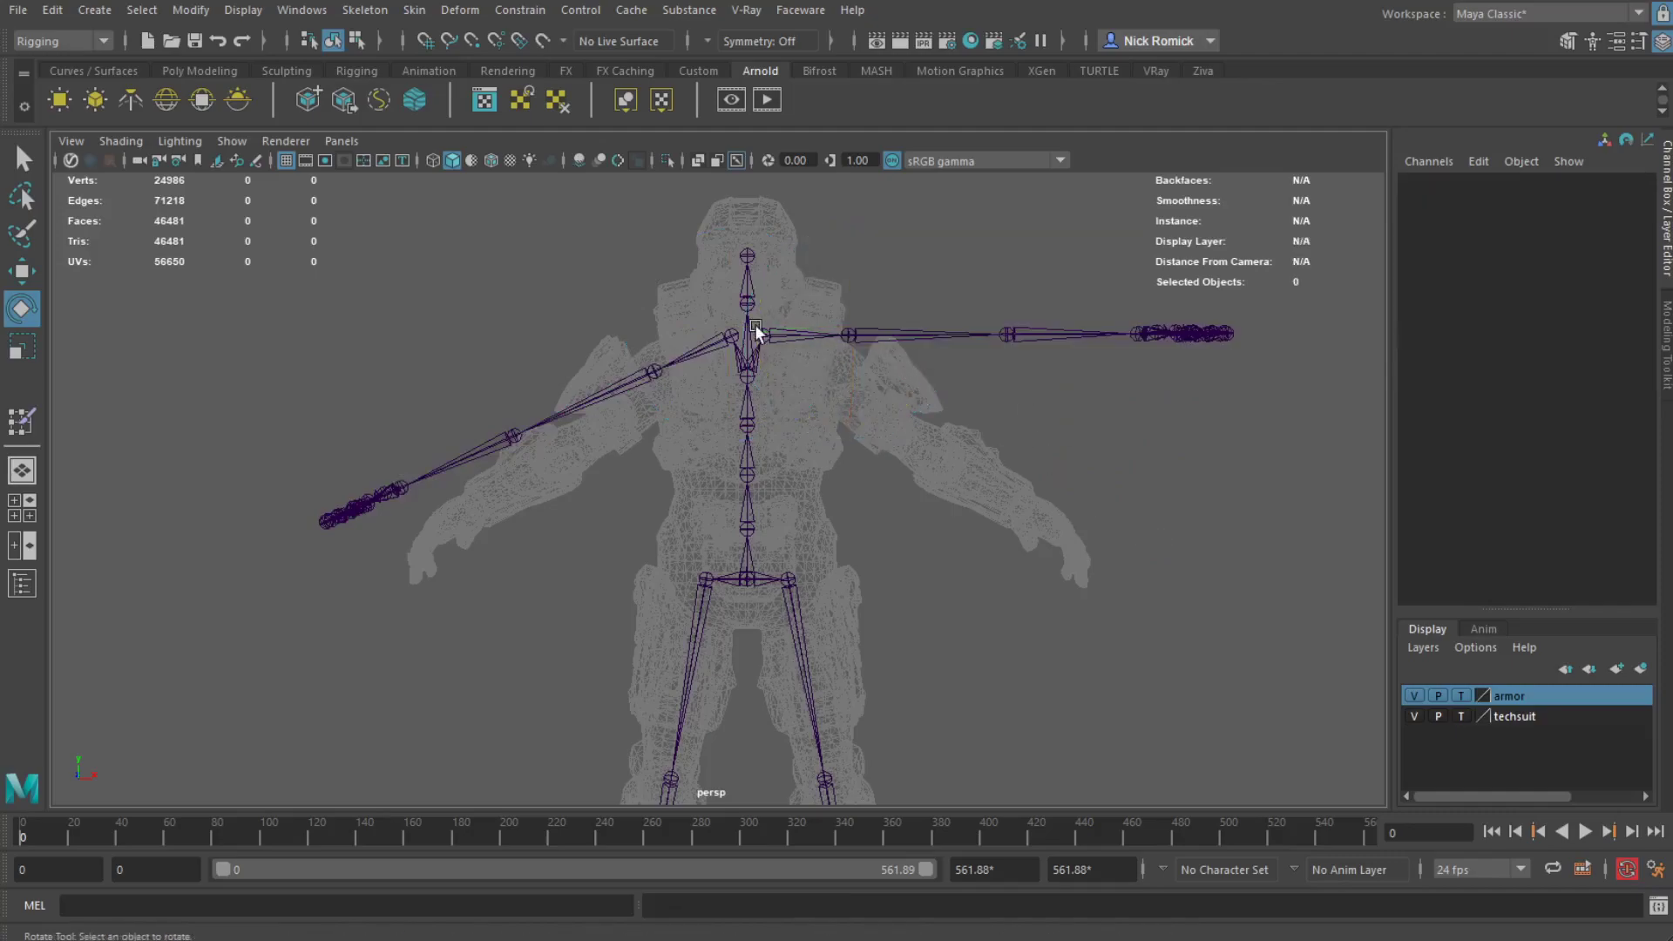
Rotate the left shoulder joint down toward the mesh arm and line up both shoulder joints with the mesh in top view
{"action": "left_click", "coordinate": [765, 334]}
{"action": "left_click_drag", "start_coordinate": [841, 384], "coordinate": [808, 413]}
{"action": "left_click", "coordinate": [907, 446]}
{"action": "left_click_drag", "start_coordinate": [907, 447], "coordinate": [765, 485], "text": "alt"}
{"action": "left_click", "coordinate": [746, 494]}
{"action": "left_click_drag", "start_coordinate": [770, 580], "coordinate": [760, 589]}
{"action": "left_click", "coordinate": [913, 554]}
{"action": "left_click", "coordinate": [783, 478]}
{"action": "left_click_drag", "start_coordinate": [851, 537], "coordinate": [858, 519]}
Rotate the right upper arm and forearm joints forward toward the mesh arm, with the forearm at about 22°, 40° and 8°
{"action": "left_click", "coordinate": [662, 526]}
{"action": "left_click", "coordinate": [662, 526]}
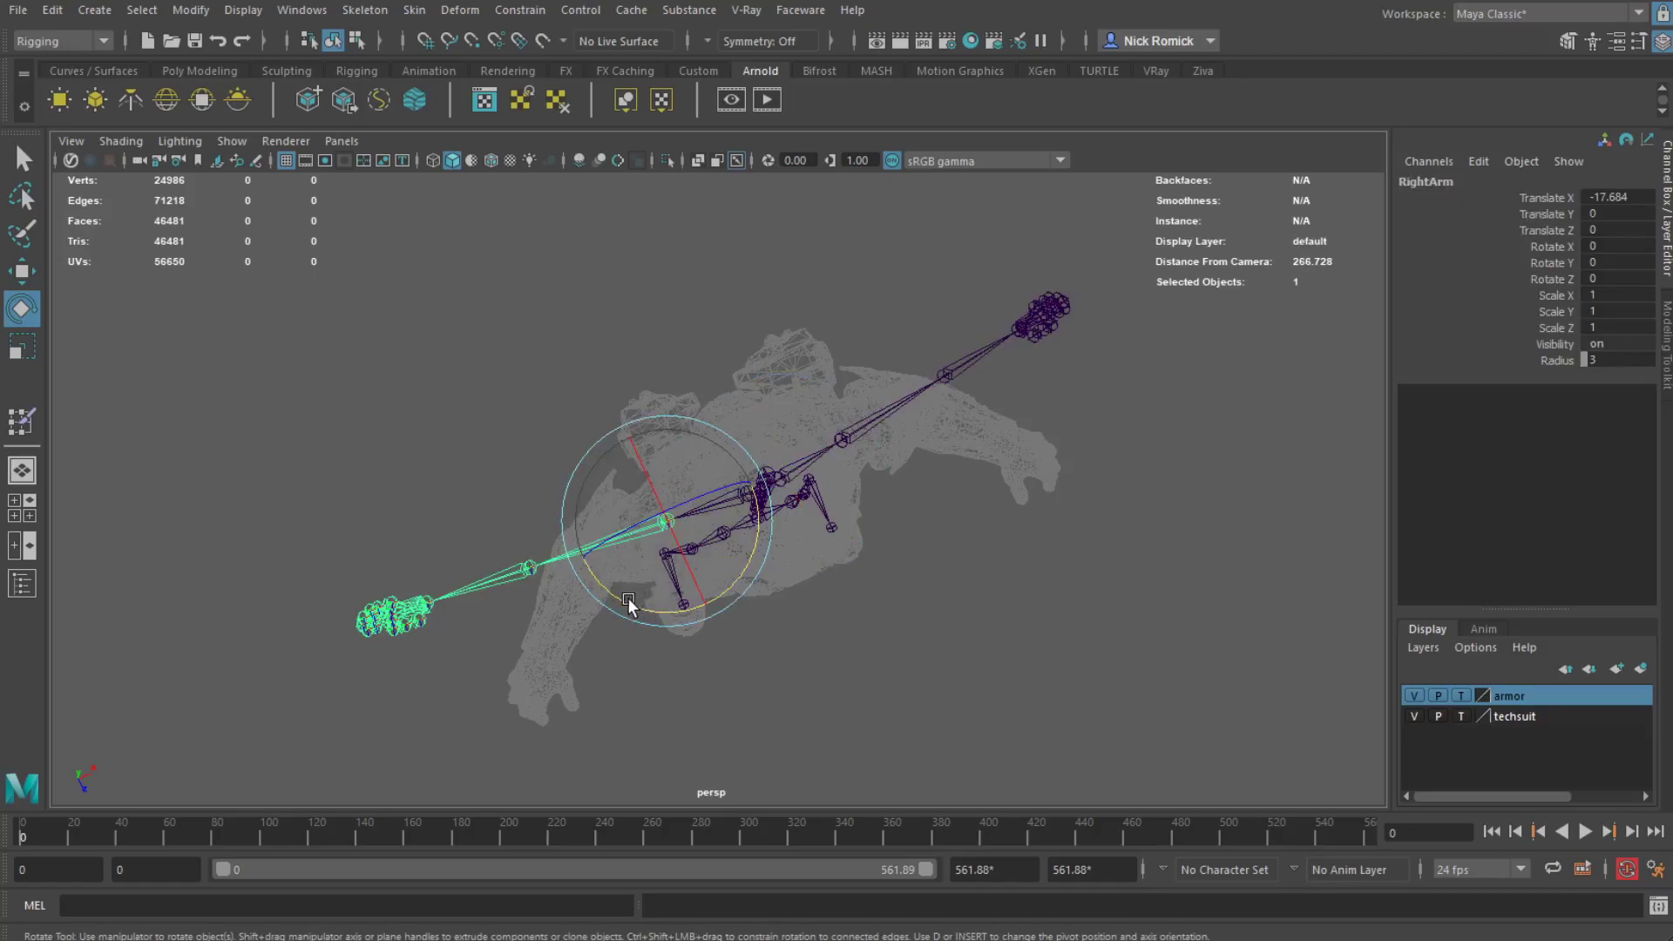
{"action": "mouse_move", "coordinate": [660, 602]}
{"action": "left_mouse_down"}
{"action": "mouse_move", "coordinate": [644, 601]}
{"action": "mouse_move", "coordinate": [693, 635]}
{"action": "mouse_move", "coordinate": [645, 588]}
{"action": "left_mouse_up"}
{"action": "left_click", "coordinate": [541, 596]}
{"action": "left_click_drag", "start_coordinate": [538, 478], "coordinate": [691, 459]}
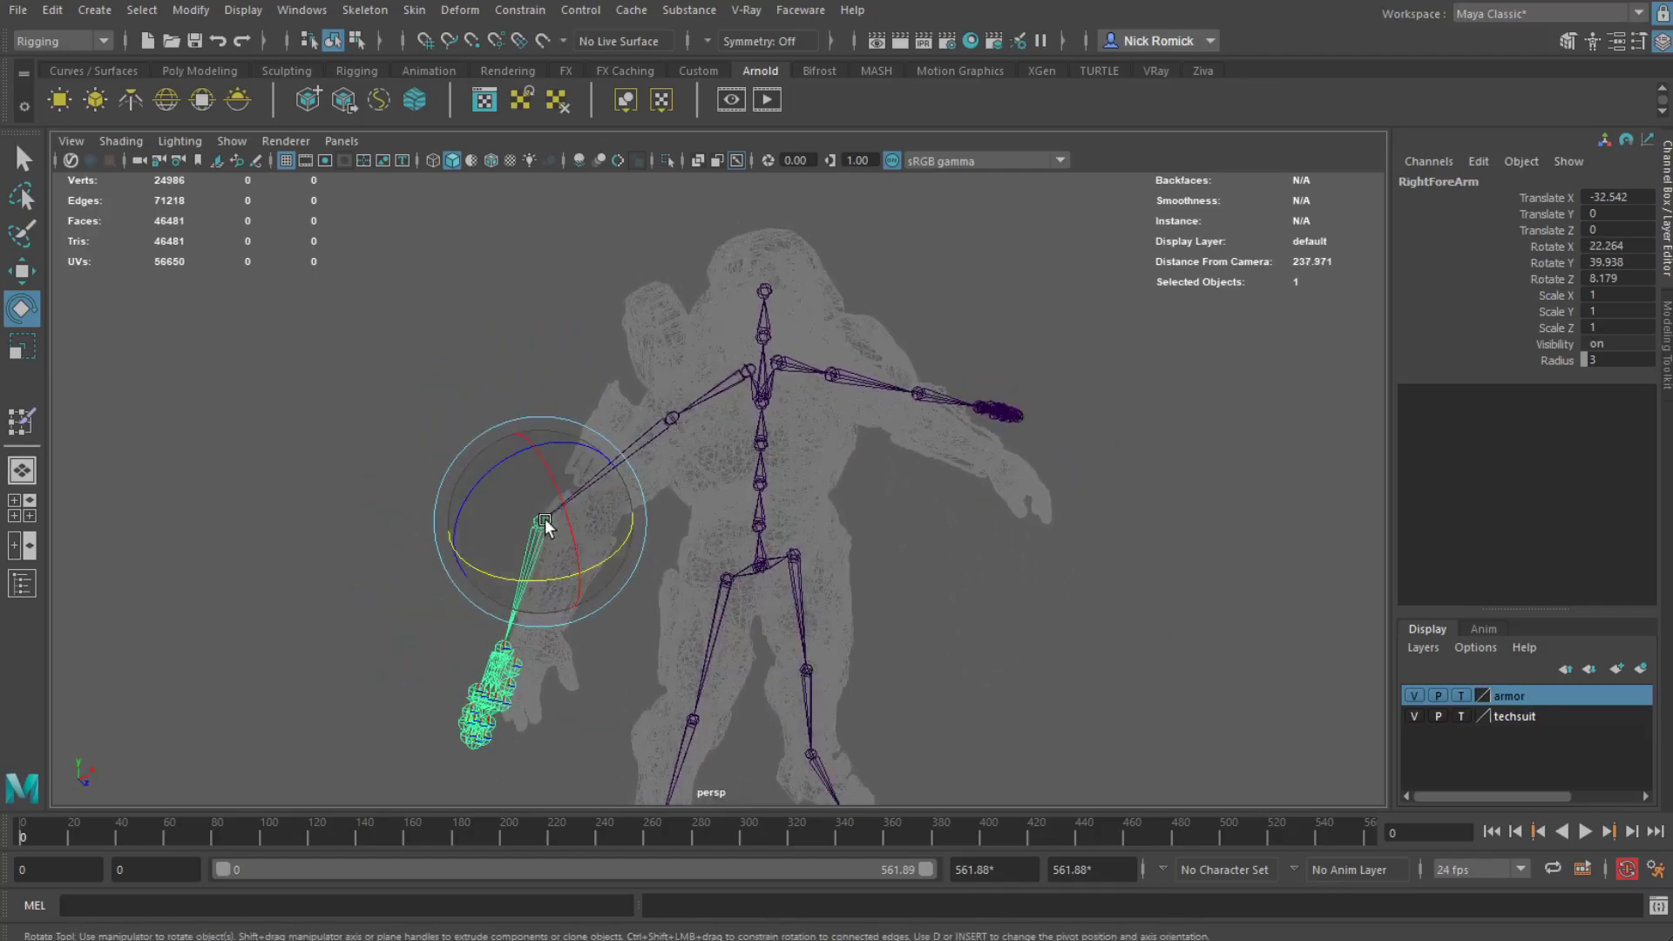
{"action": "left_click", "coordinate": [519, 525]}
{"action": "left_click", "coordinate": [519, 524]}
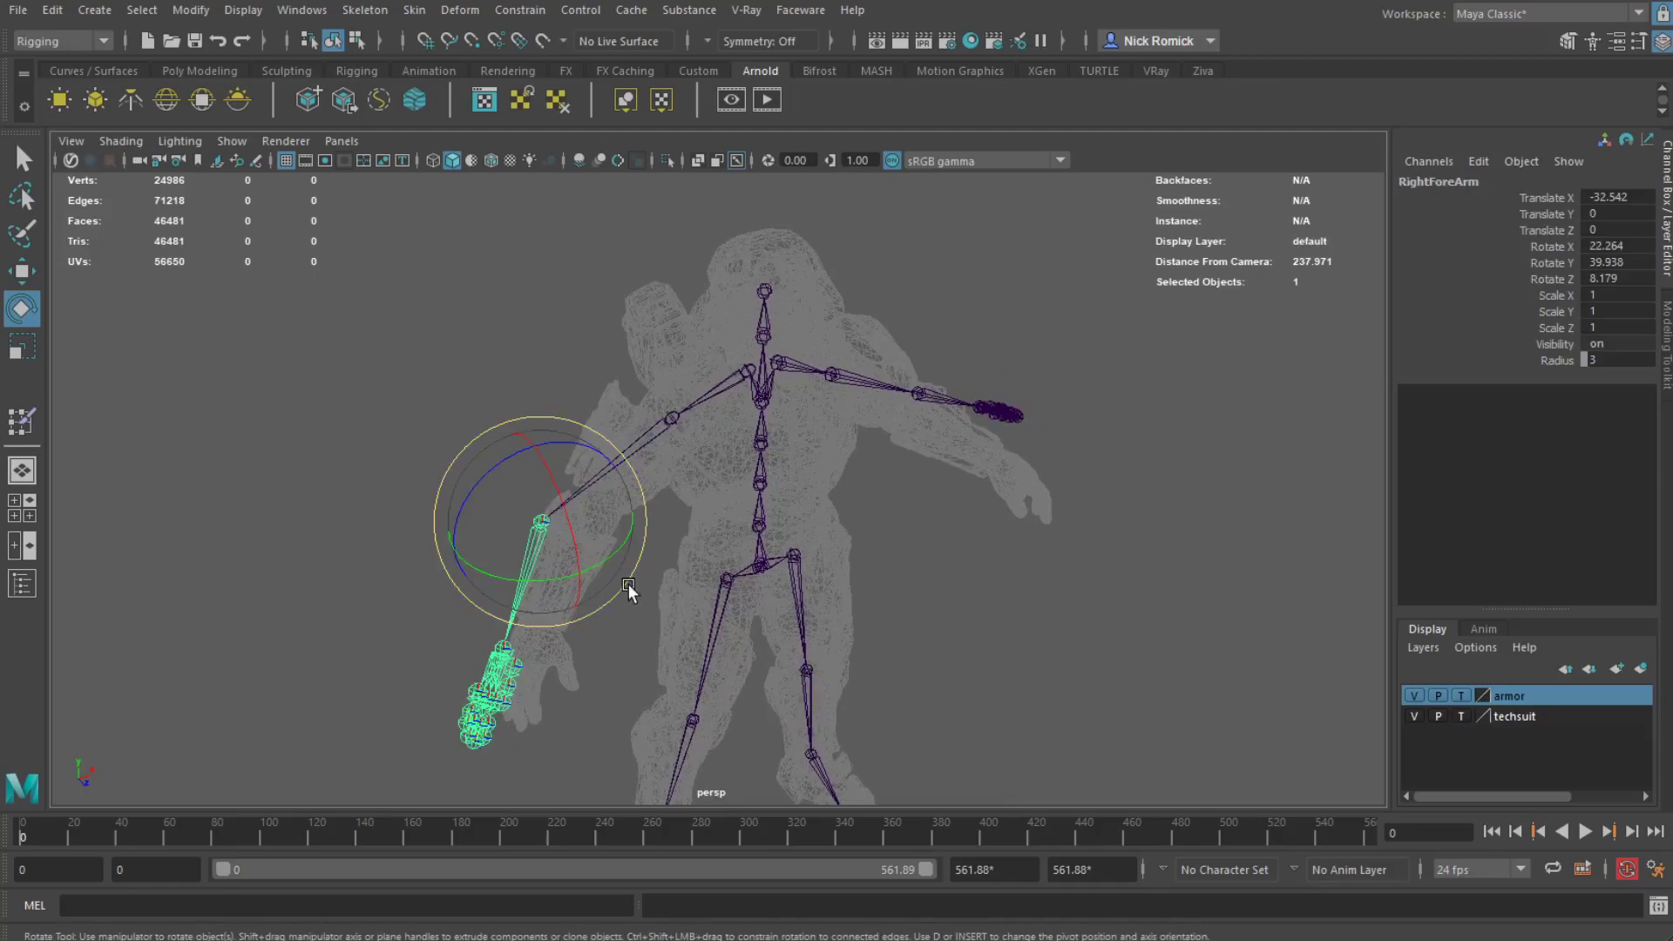
Move the right forearm joint to the mesh's elbow at about X -21.6, Y -6.66, Z -2.44, and adjust its rotation
{"action": "key", "text": "w"}
{"action": "left_click_drag", "start_coordinate": [629, 584], "coordinate": [724, 568], "text": "alt"}
{"action": "key", "text": "e"}
{"action": "left_click_drag", "start_coordinate": [694, 634], "coordinate": [683, 632]}
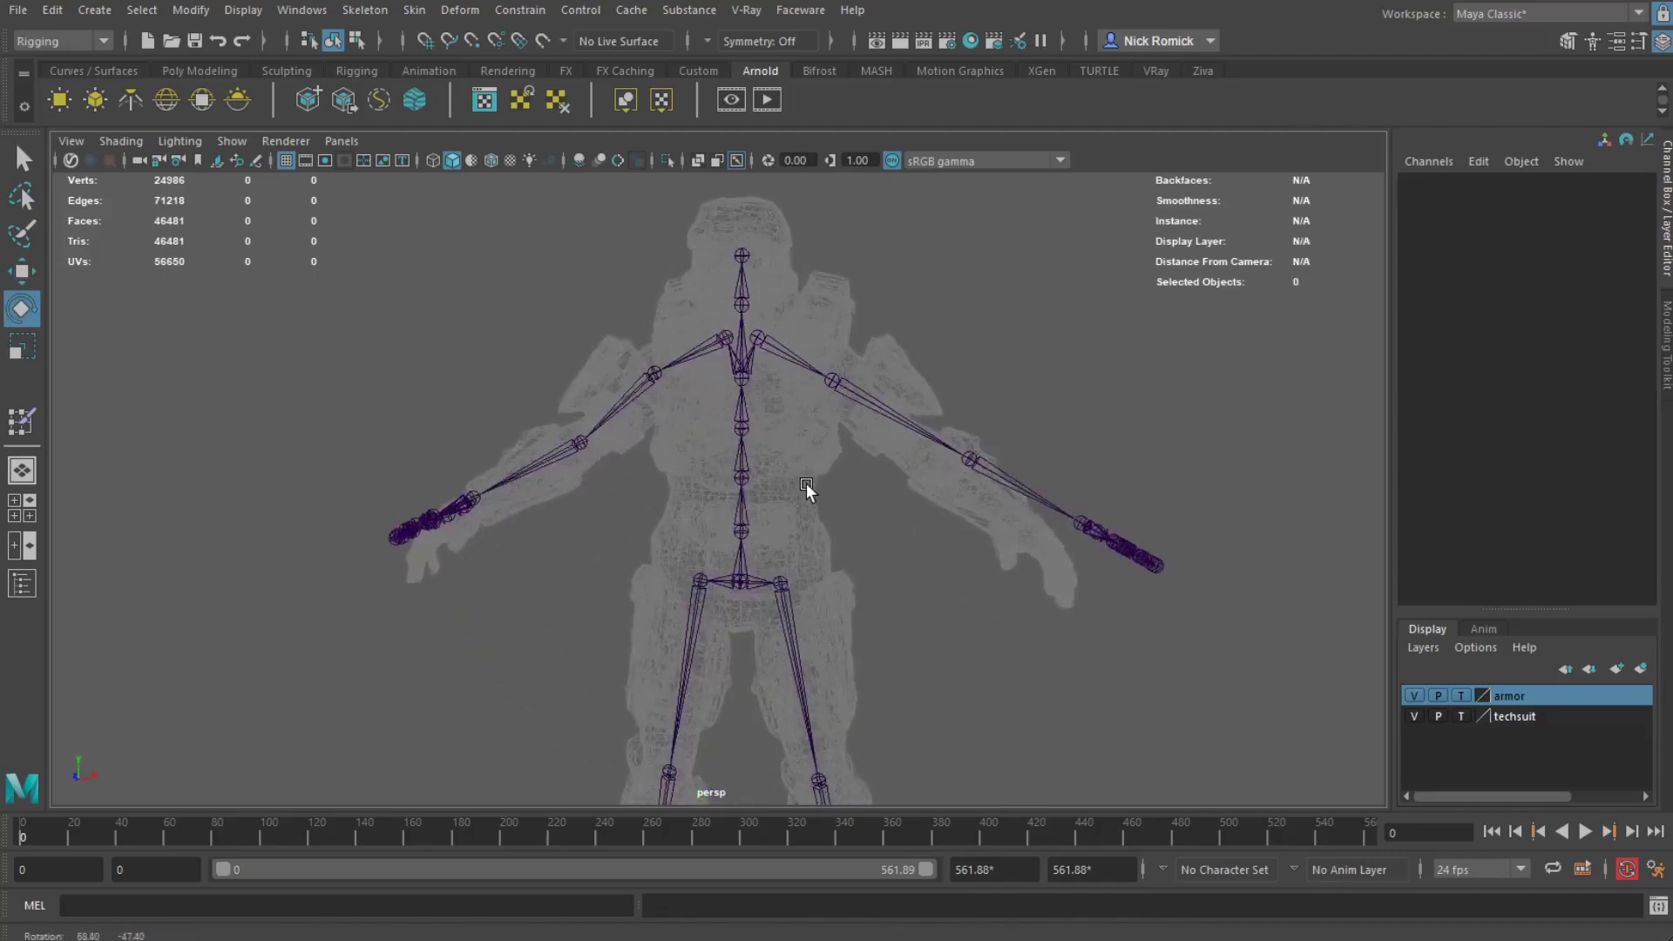
{"action": "left_click_drag", "start_coordinate": [807, 482], "coordinate": [823, 480], "text": "alt"}
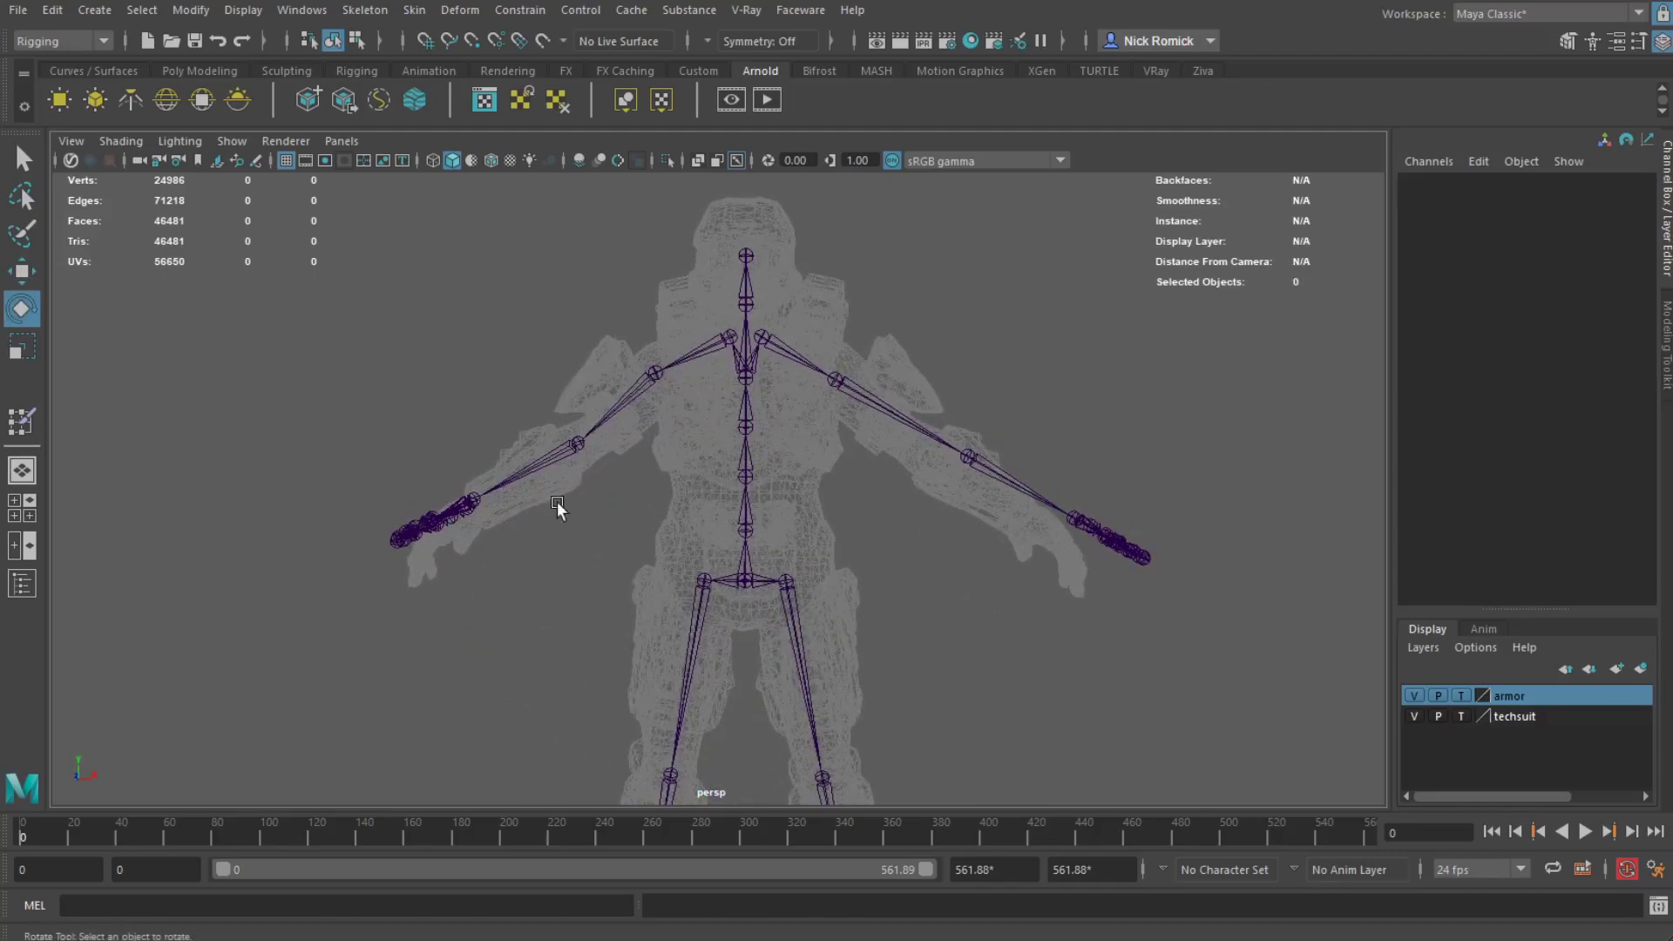
Rotate the left upper arm joint to about -3.9° in Z and move the left forearm joint to X 22.85, Y -1.708
{"action": "left_click", "coordinate": [881, 406]}
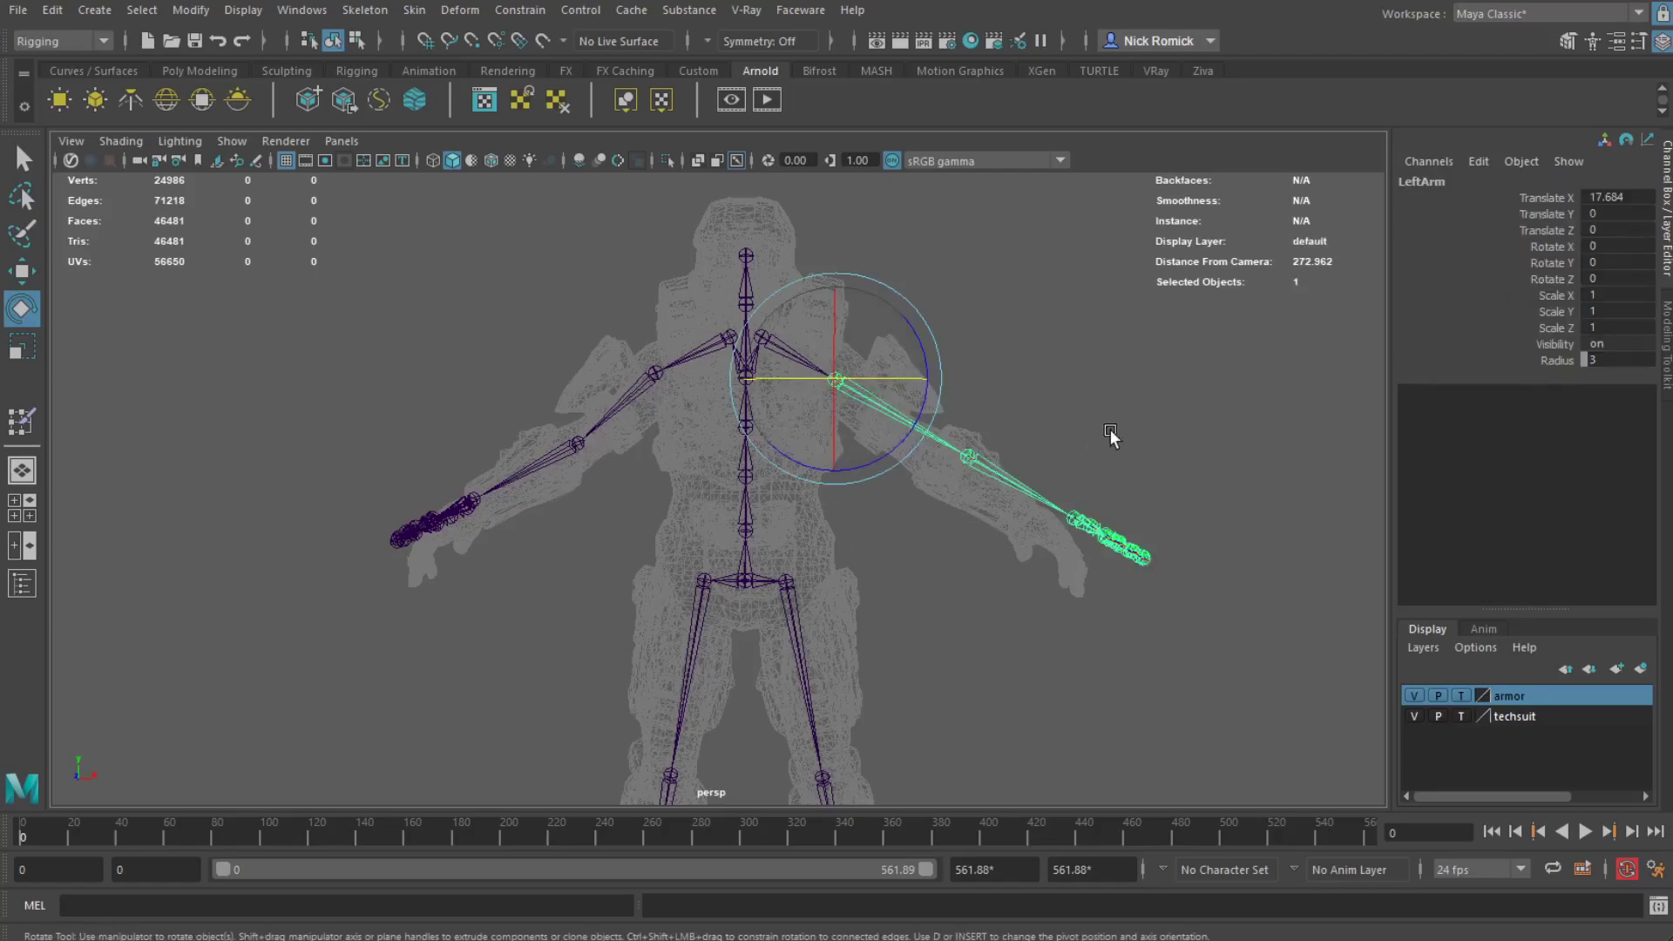
{"action": "left_click_drag", "start_coordinate": [926, 381], "coordinate": [924, 394]}
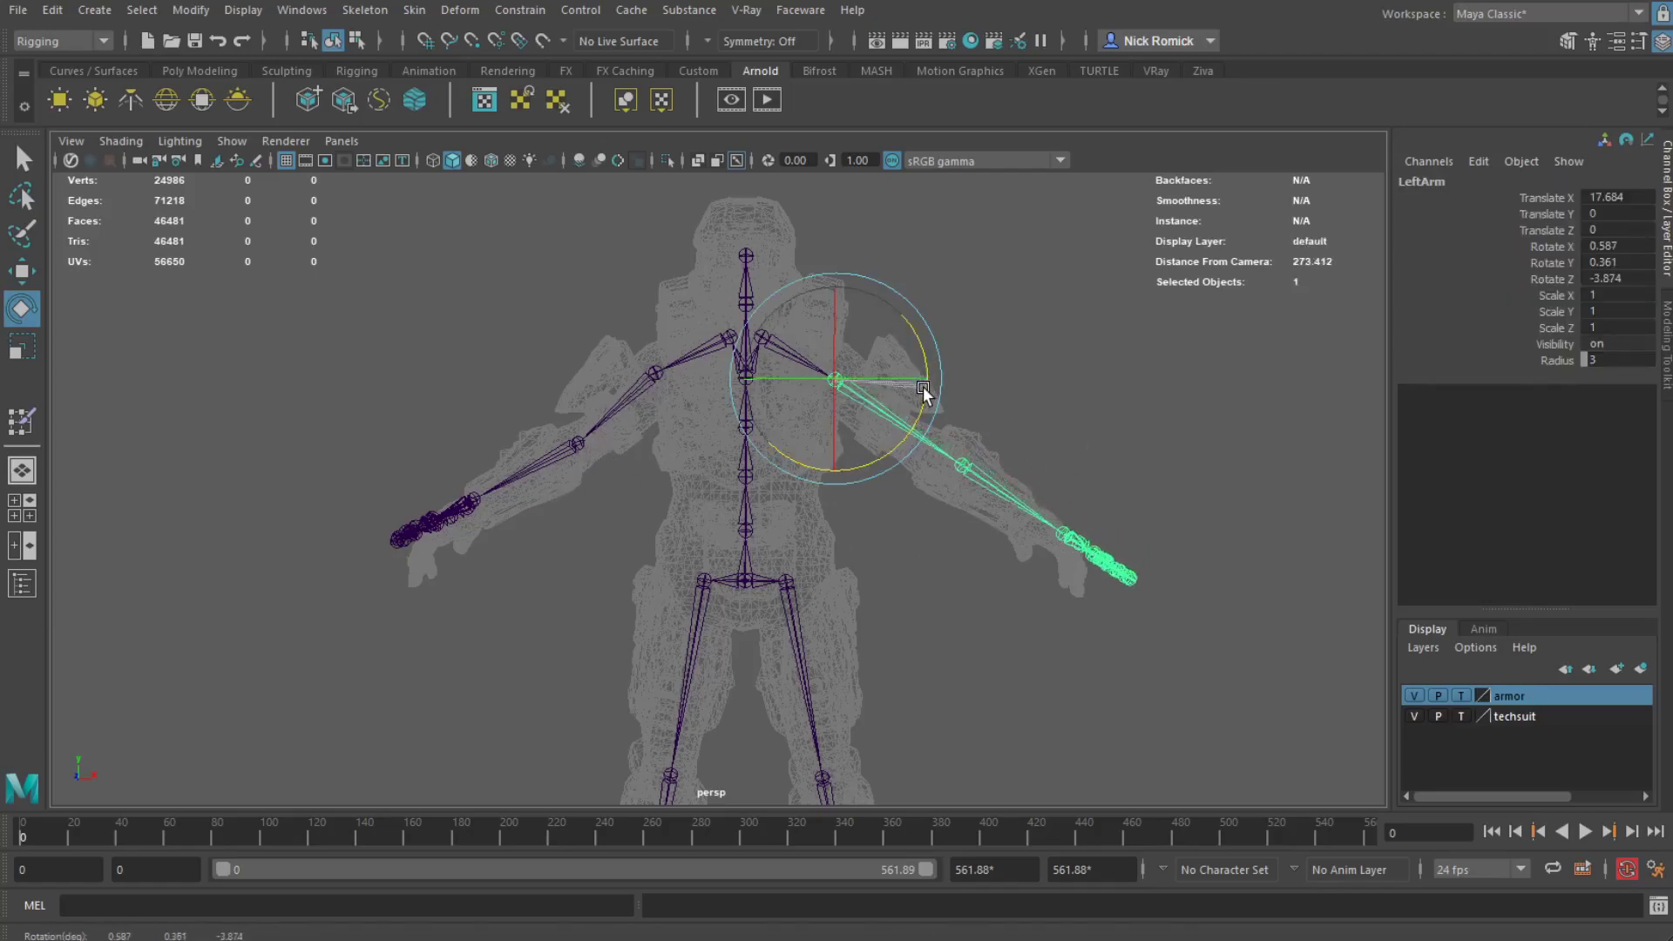
{"action": "left_click", "coordinate": [962, 468]}
{"action": "key", "text": "w"}
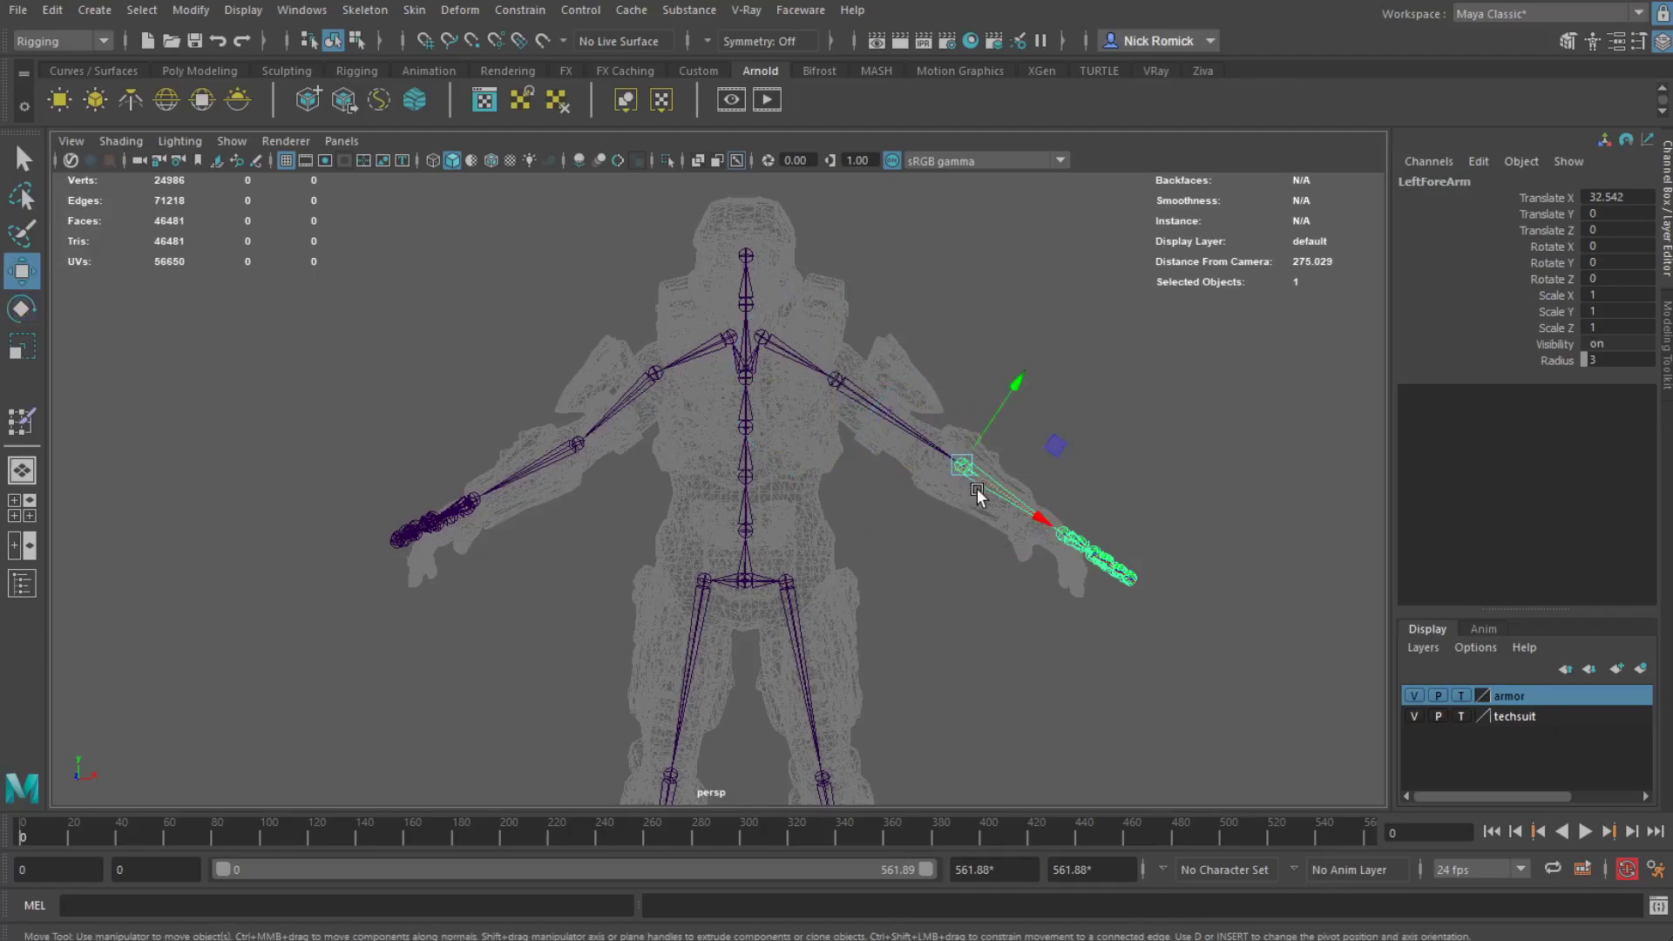
{"action": "left_click_drag", "start_coordinate": [976, 493], "coordinate": [987, 495]}
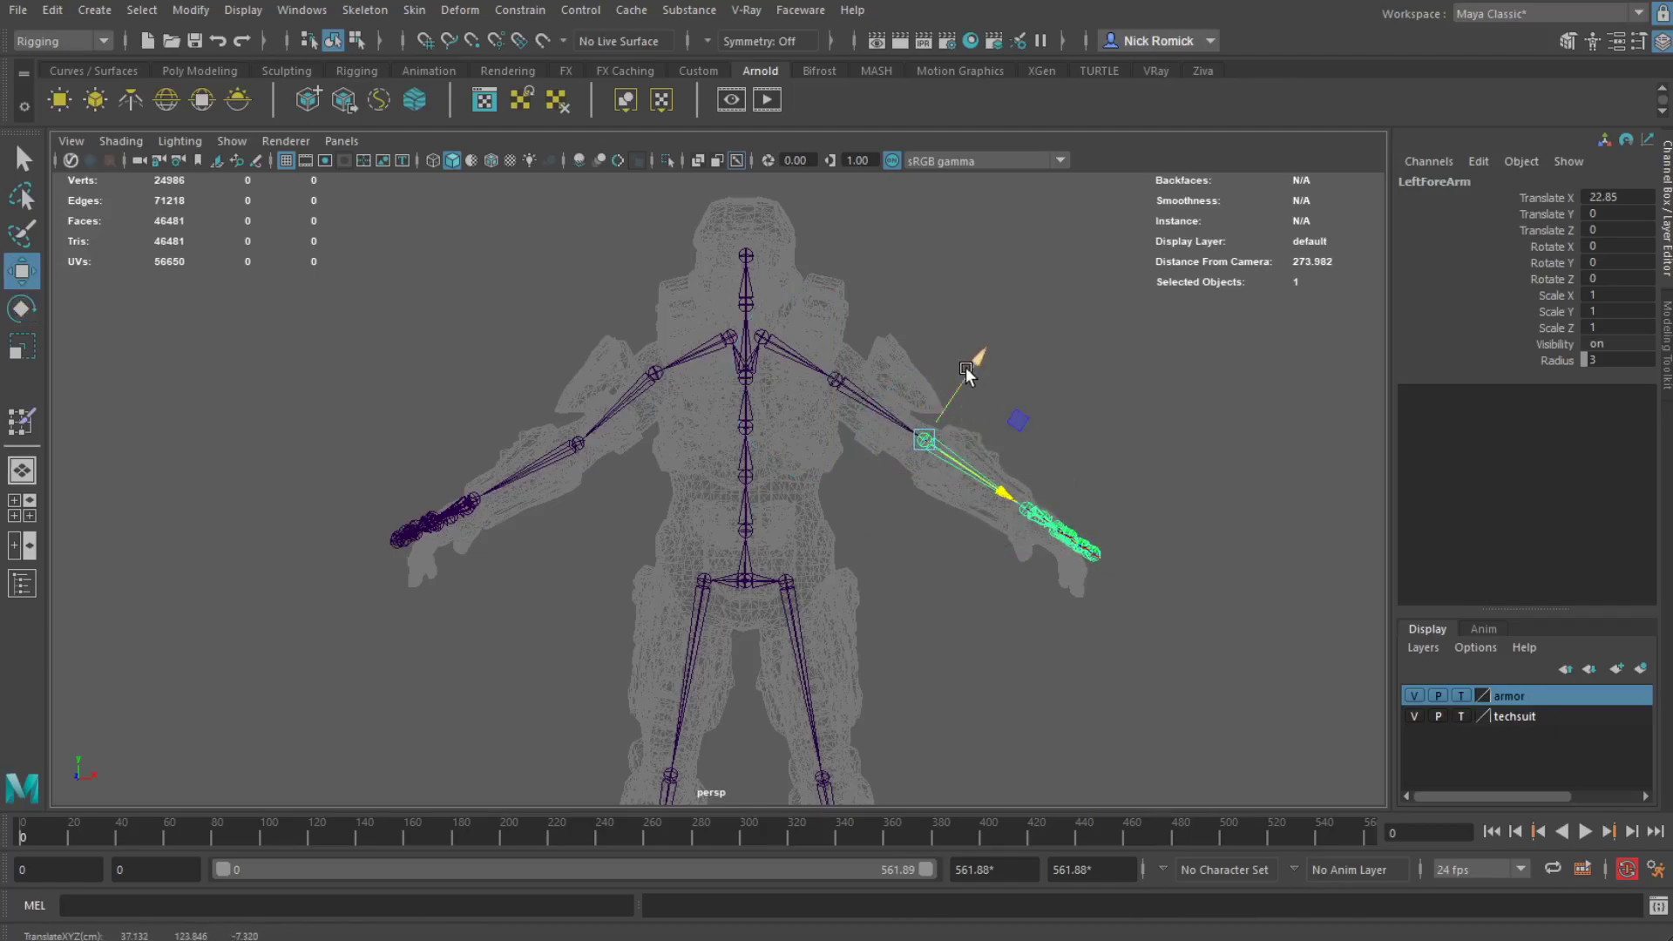
{"action": "left_click_drag", "start_coordinate": [965, 368], "coordinate": [960, 374]}
{"action": "left_click", "coordinate": [1061, 420]}
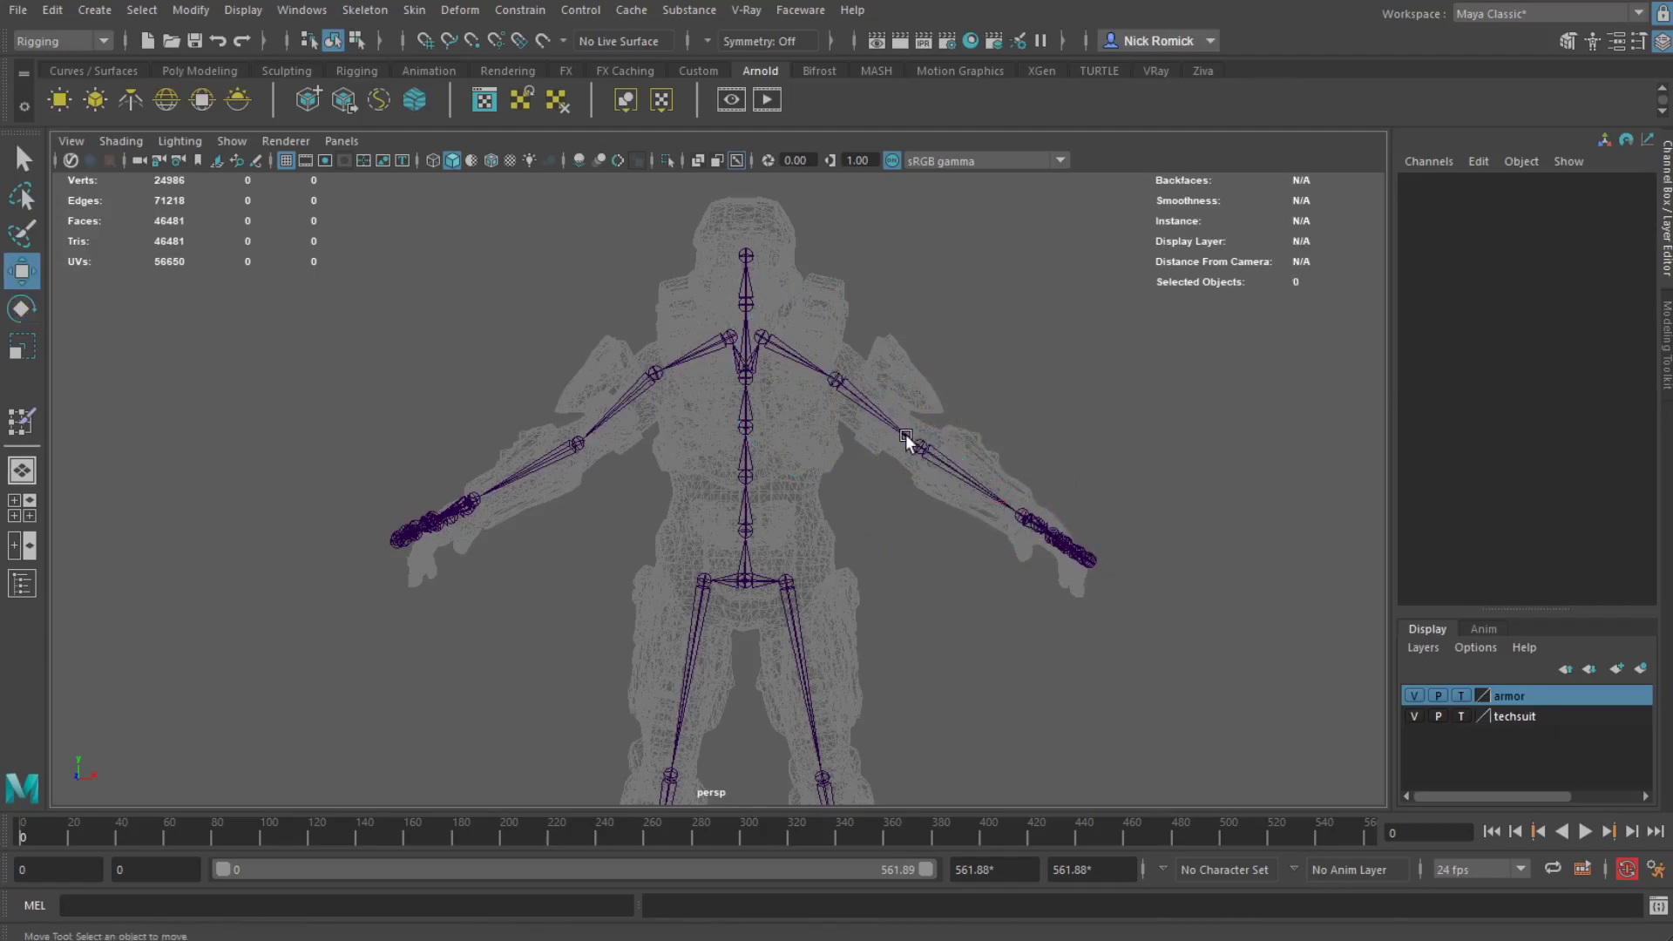
Rotate the left forearm joint forward so that it follows the mesh's forearm in side view
{"action": "left_click", "coordinate": [920, 442]}
{"action": "scroll", "coordinate": [1083, 520], "scroll_direction": "up", "scroll_amount": 6}
{"action": "left_click_drag", "start_coordinate": [1084, 520], "coordinate": [734, 498], "text": "alt"}
{"action": "scroll", "coordinate": [739, 508], "scroll_direction": "down", "scroll_amount": 5}
{"action": "key", "text": "e"}
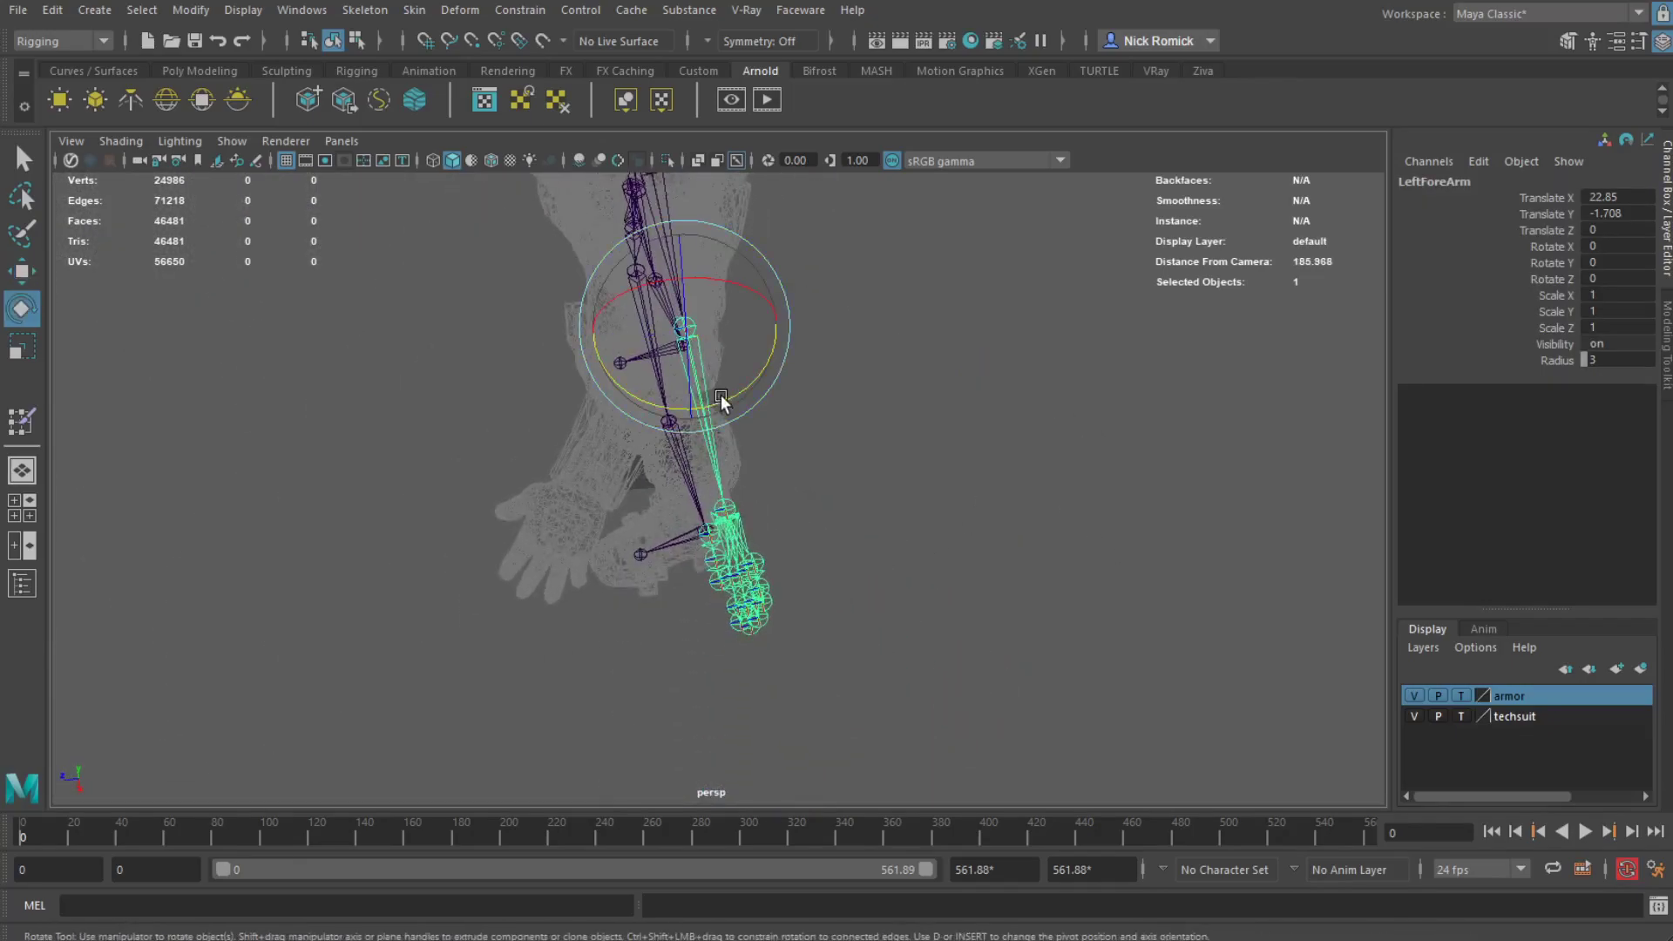
{"action": "left_click_drag", "start_coordinate": [740, 410], "coordinate": [899, 380]}
{"action": "middle_click_drag", "start_coordinate": [899, 380], "coordinate": [960, 500], "text": "alt"}
{"action": "left_click_drag", "start_coordinate": [960, 500], "coordinate": [790, 359], "text": "alt"}
Rotate the left upper arm joint so that the arm chain sits inside the mesh's arm
{"action": "left_click", "coordinate": [675, 312]}
{"action": "left_click", "coordinate": [933, 505]}
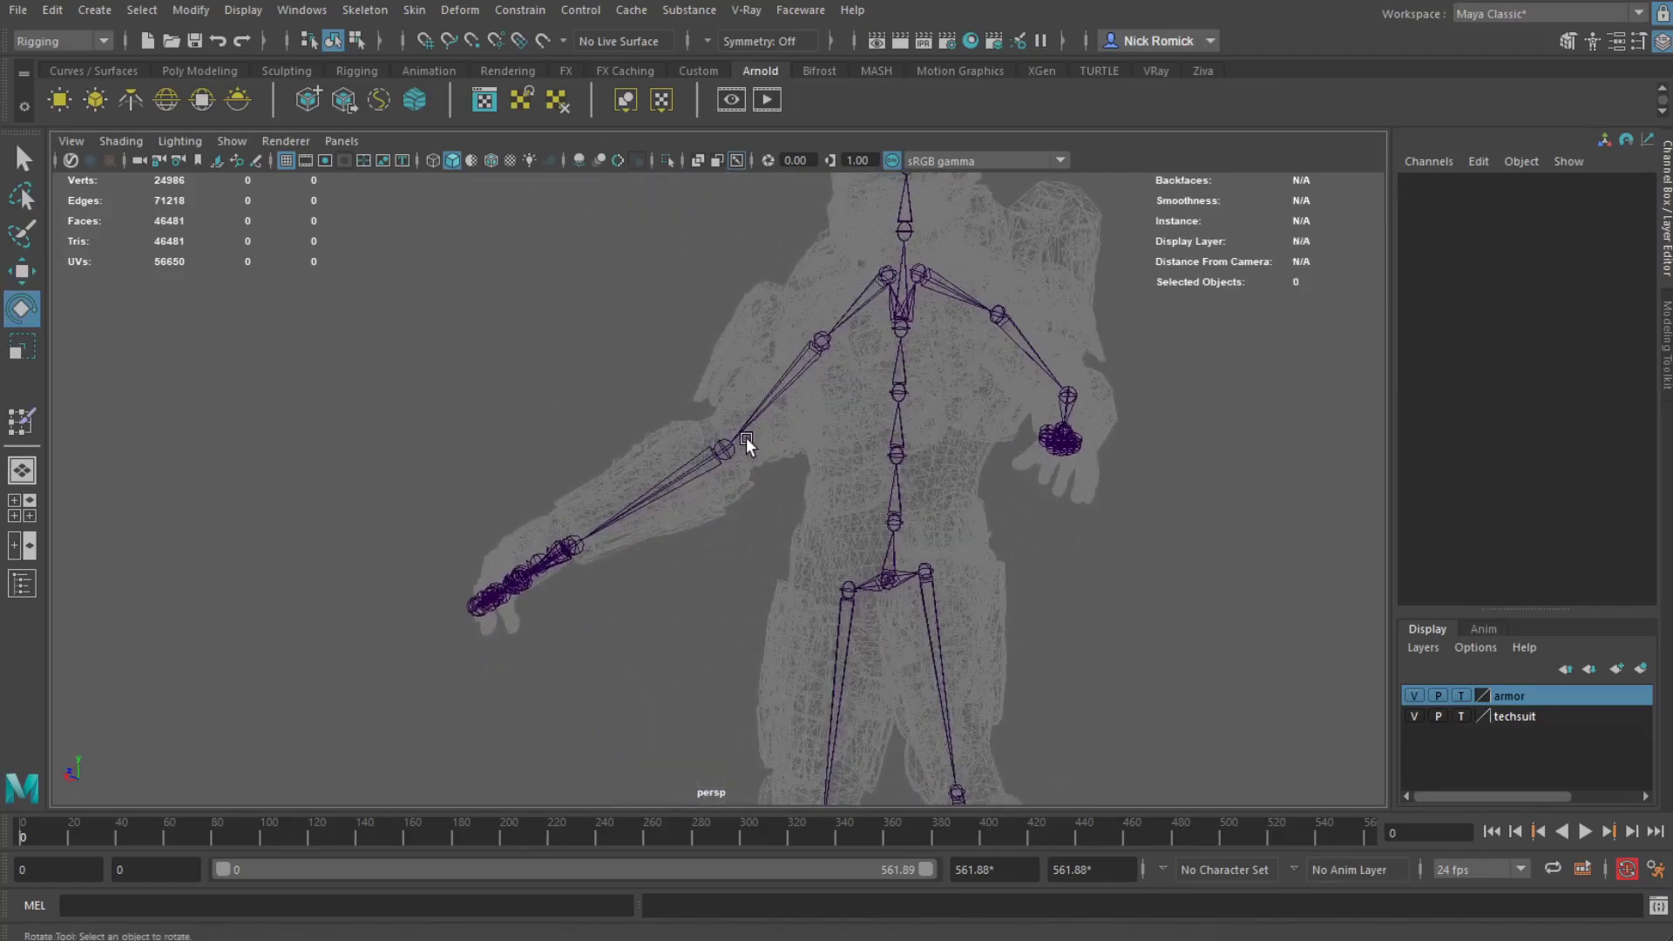
{"action": "left_click", "coordinate": [823, 339]}
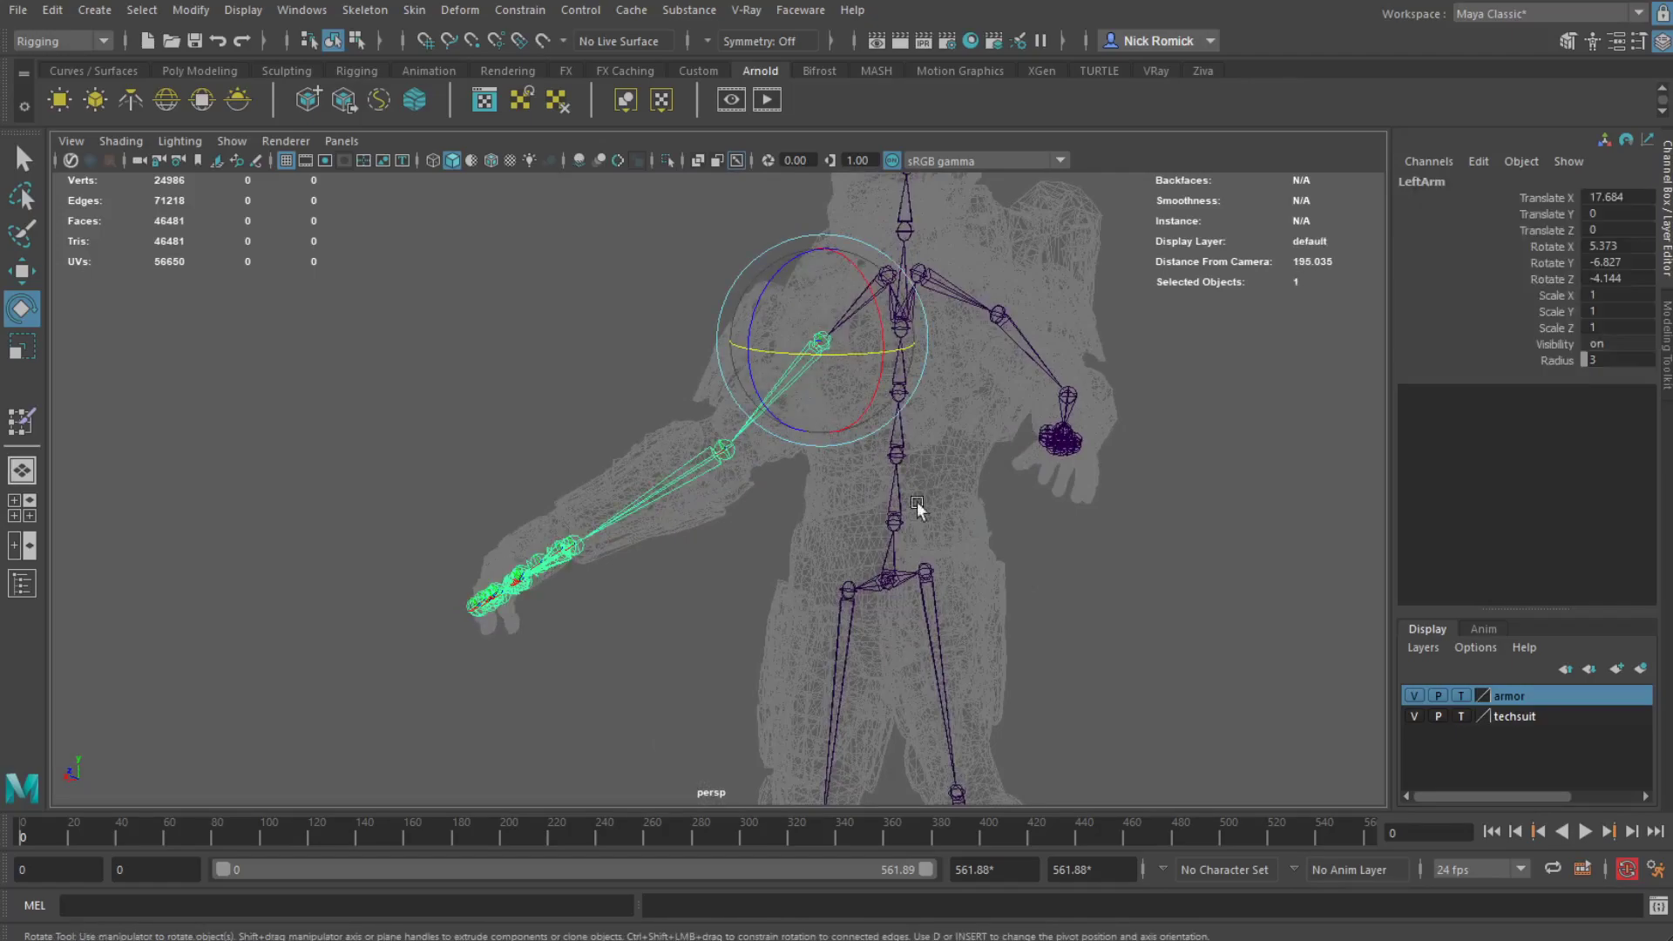
{"action": "left_click_drag", "start_coordinate": [901, 510], "coordinate": [657, 509], "text": "alt"}
{"action": "left_click_drag", "start_coordinate": [786, 289], "coordinate": [800, 281]}
{"action": "left_click", "coordinate": [718, 521]}
Rotate the right forearm joint down to follow the mesh's forearm, reaching about 16°, 32° and 11°
{"action": "left_click_drag", "start_coordinate": [1065, 519], "coordinate": [703, 556], "text": "alt"}
{"action": "left_click", "coordinate": [547, 451]}
{"action": "left_click_drag", "start_coordinate": [606, 489], "coordinate": [603, 494]}
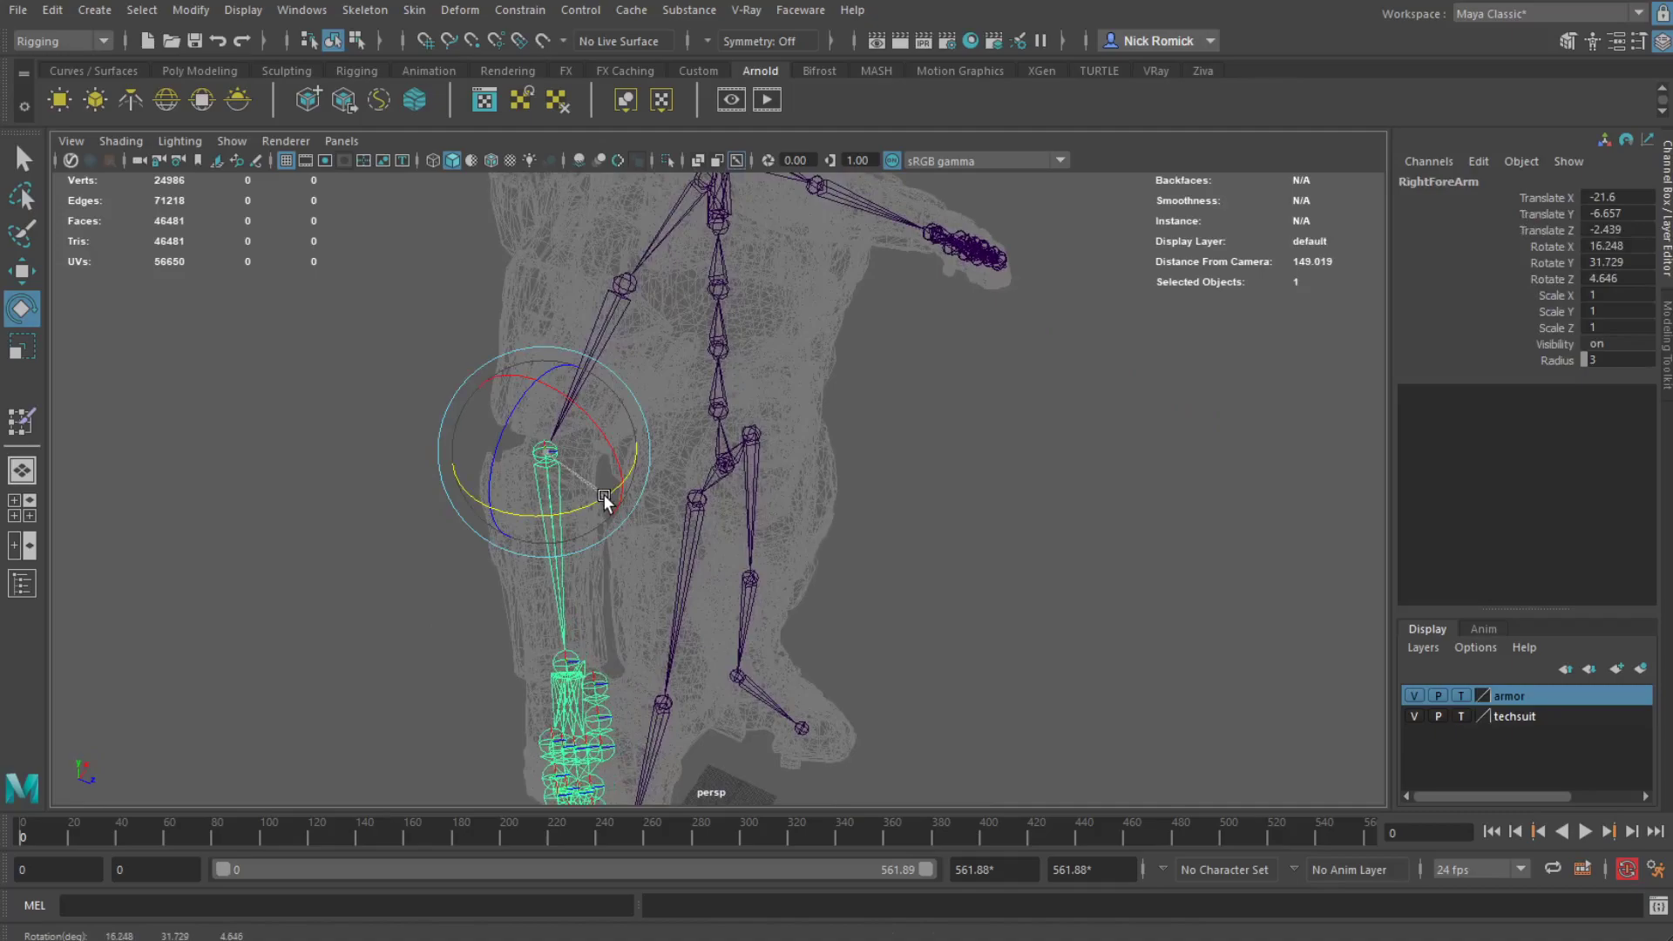
{"action": "left_click", "coordinate": [989, 594]}
{"action": "left_click_drag", "start_coordinate": [990, 594], "coordinate": [758, 509], "text": "alt"}
{"action": "left_click", "coordinate": [608, 353]}
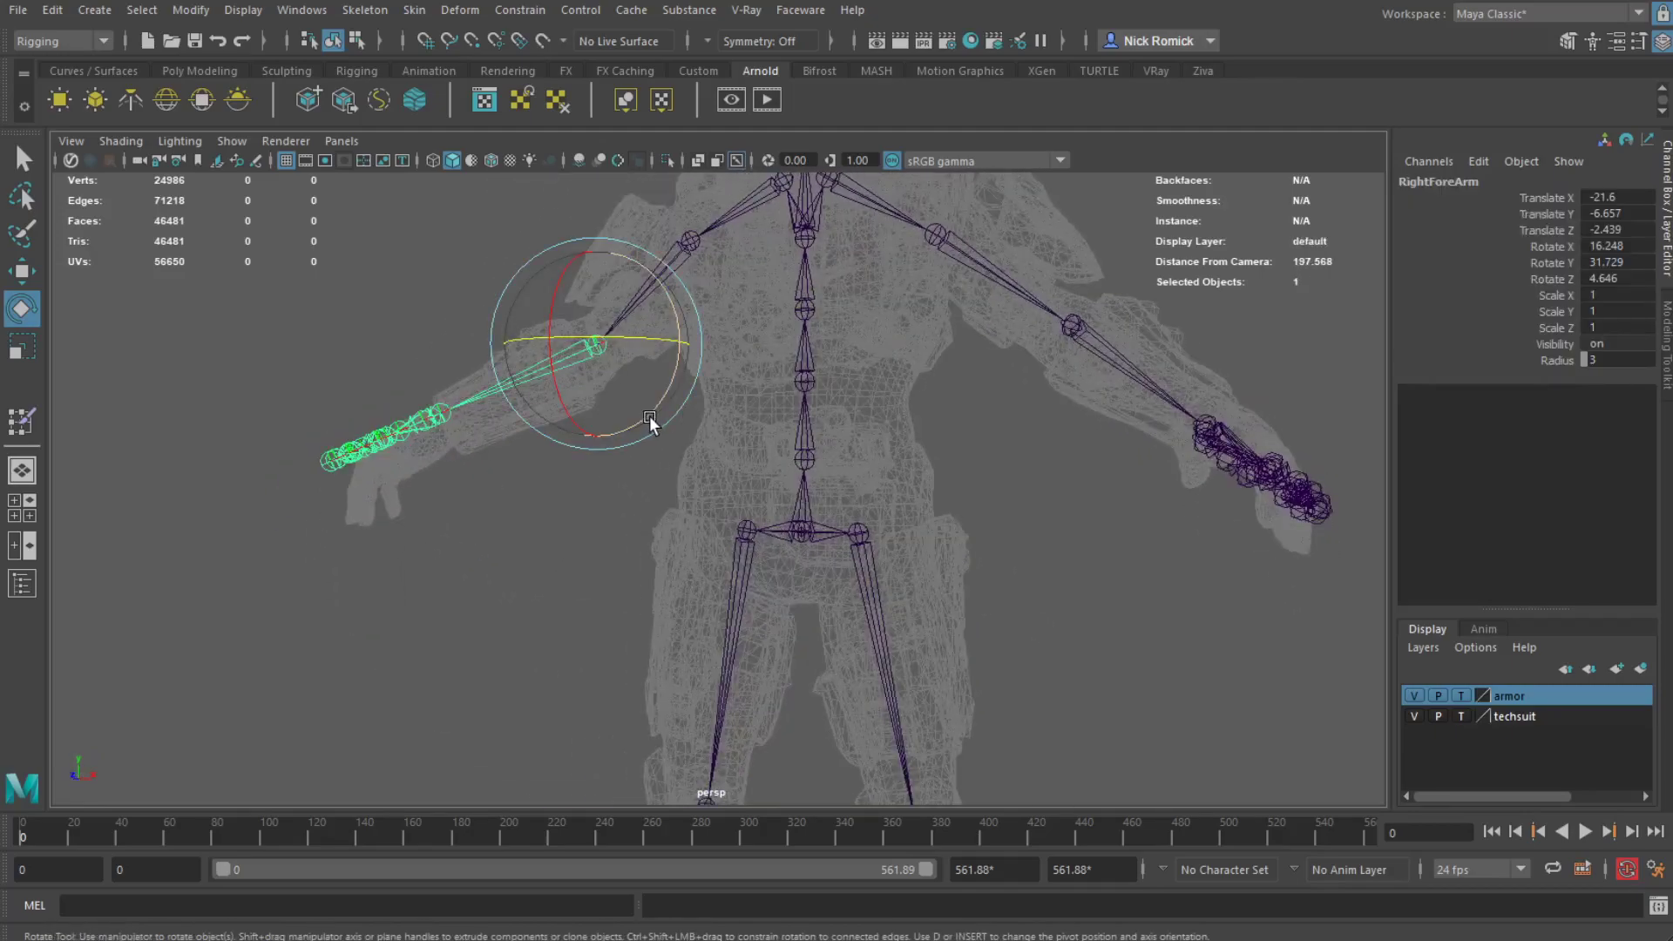
{"action": "left_click_drag", "start_coordinate": [649, 418], "coordinate": [906, 523]}
Select the left hand joint and check its placement against the mesh's wrist from several angles
{"action": "left_click", "coordinate": [748, 413]}
{"action": "scroll", "coordinate": [845, 413], "scroll_direction": "up", "scroll_amount": 3}
{"action": "left_click", "coordinate": [745, 370]}
{"action": "key", "text": "w"}
{"action": "left_click", "coordinate": [871, 505]}
{"action": "left_click", "coordinate": [876, 508]}
{"action": "left_click_drag", "start_coordinate": [784, 436], "coordinate": [911, 542], "text": "alt"}
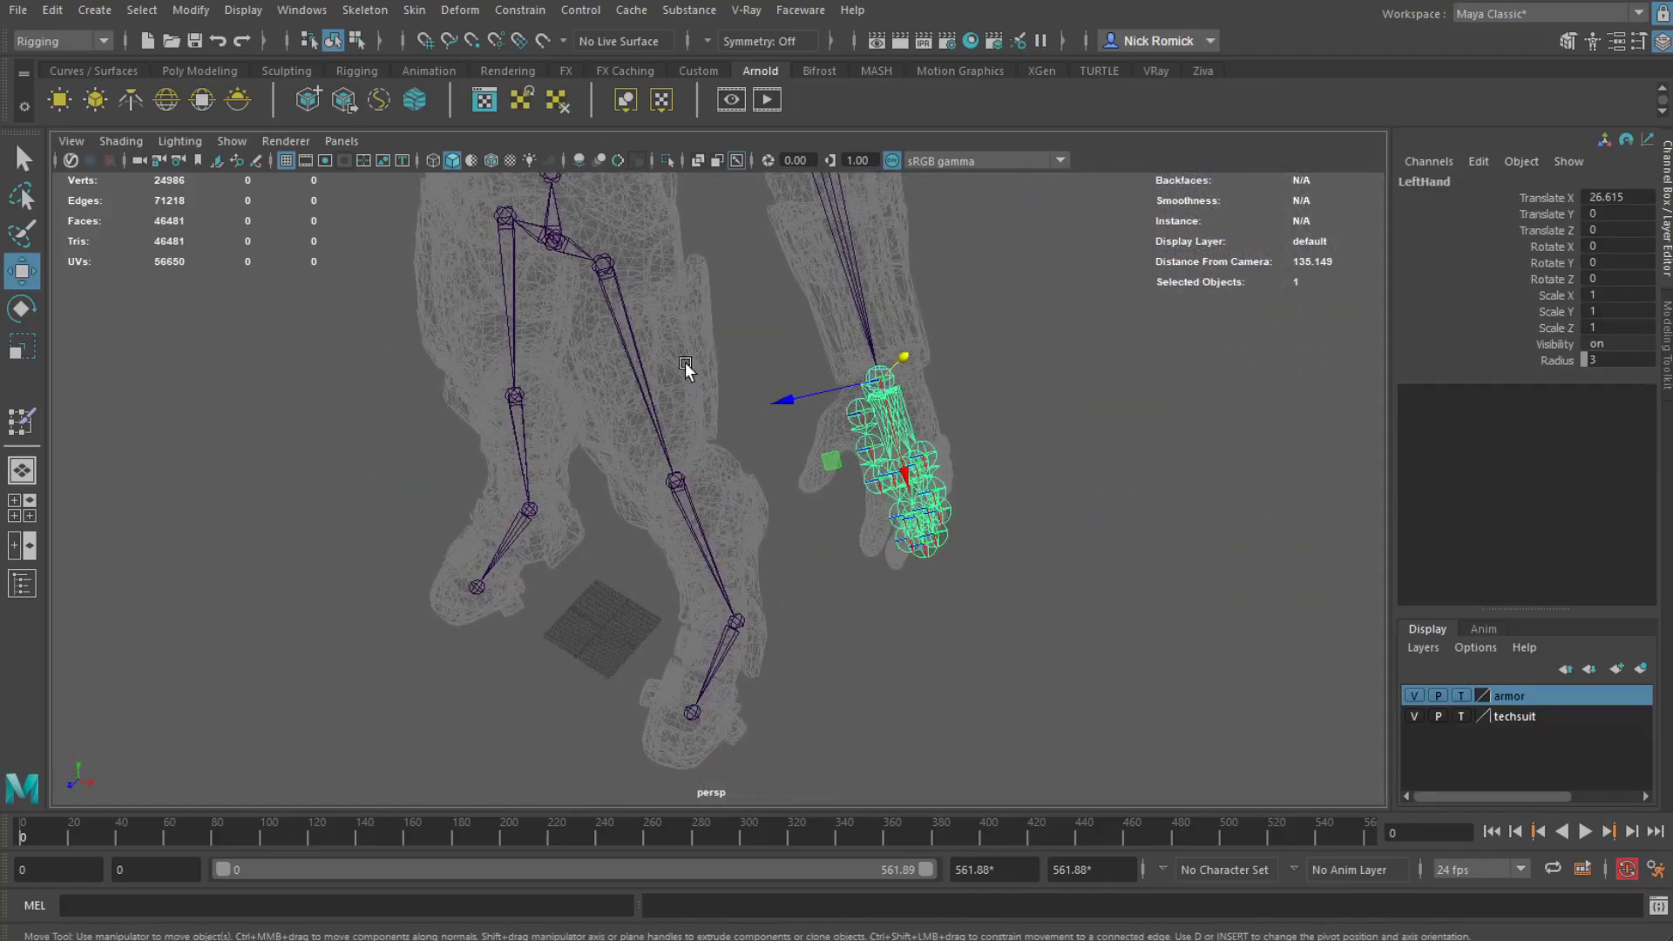
{"action": "scroll", "coordinate": [688, 369], "scroll_direction": "down", "scroll_amount": 3}
{"action": "middle_click_drag", "start_coordinate": [687, 369], "coordinate": [957, 554], "text": "alt"}
{"action": "left_click_drag", "start_coordinate": [956, 558], "coordinate": [906, 531], "text": "alt"}
Turn off template display for the armor and techsuit layers and hide the armor layer
{"action": "left_click", "coordinate": [1460, 696]}
{"action": "left_click", "coordinate": [1460, 716]}
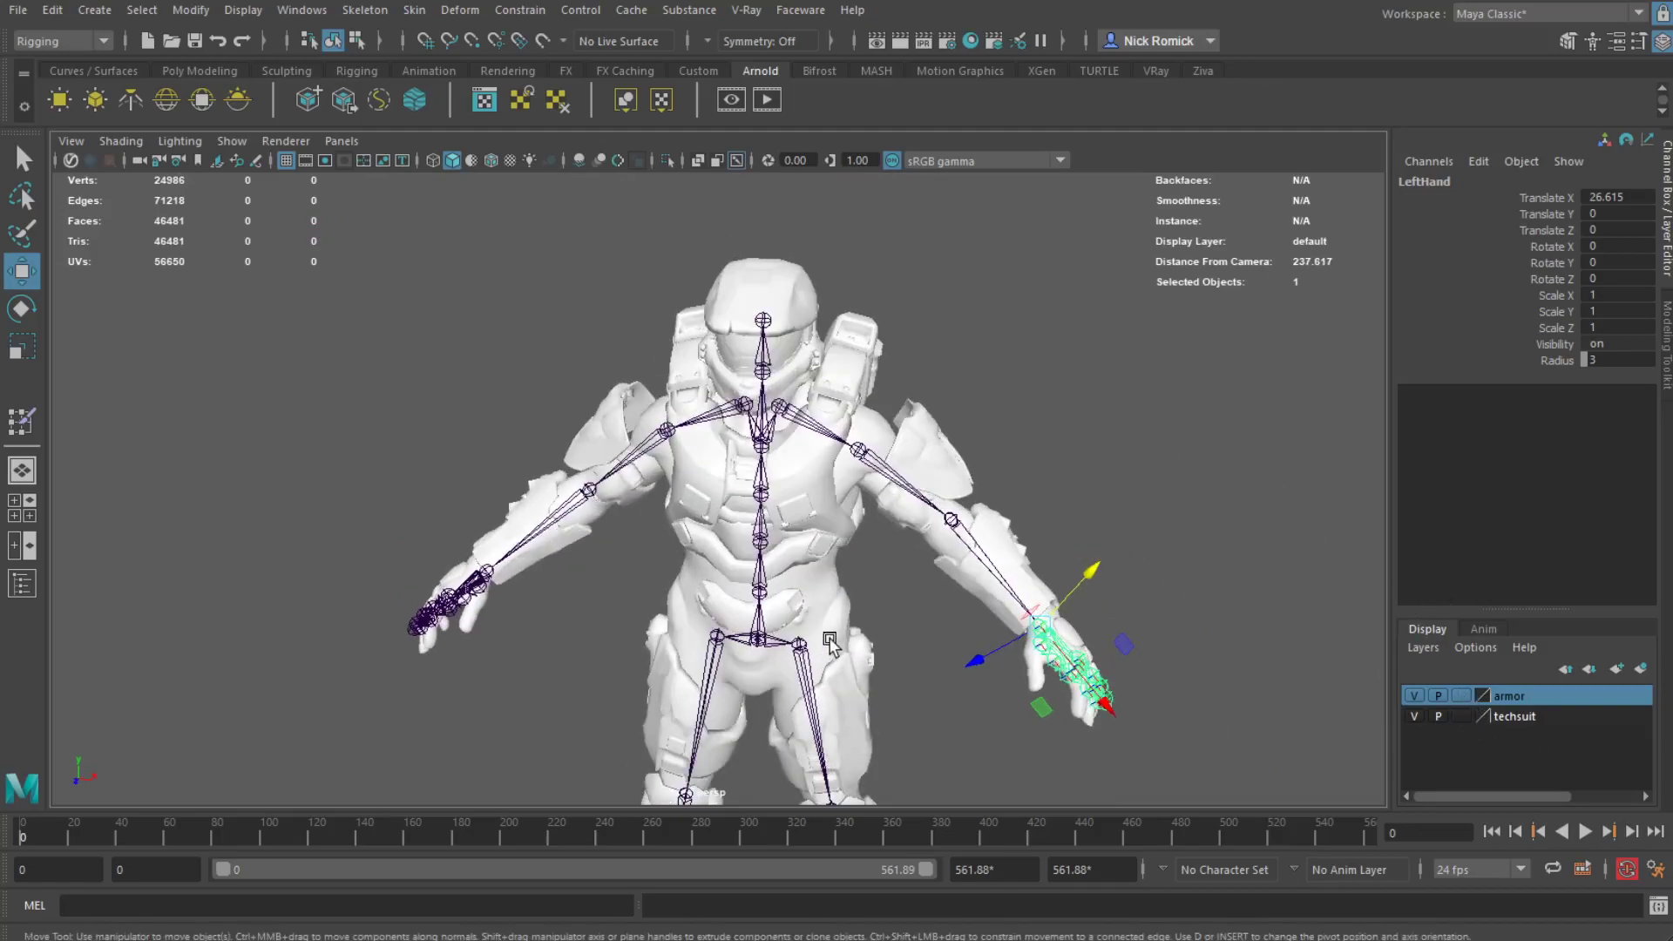
{"action": "scroll", "coordinate": [692, 521], "scroll_direction": "up", "scroll_amount": 3}
{"action": "left_click", "coordinate": [1415, 695]}
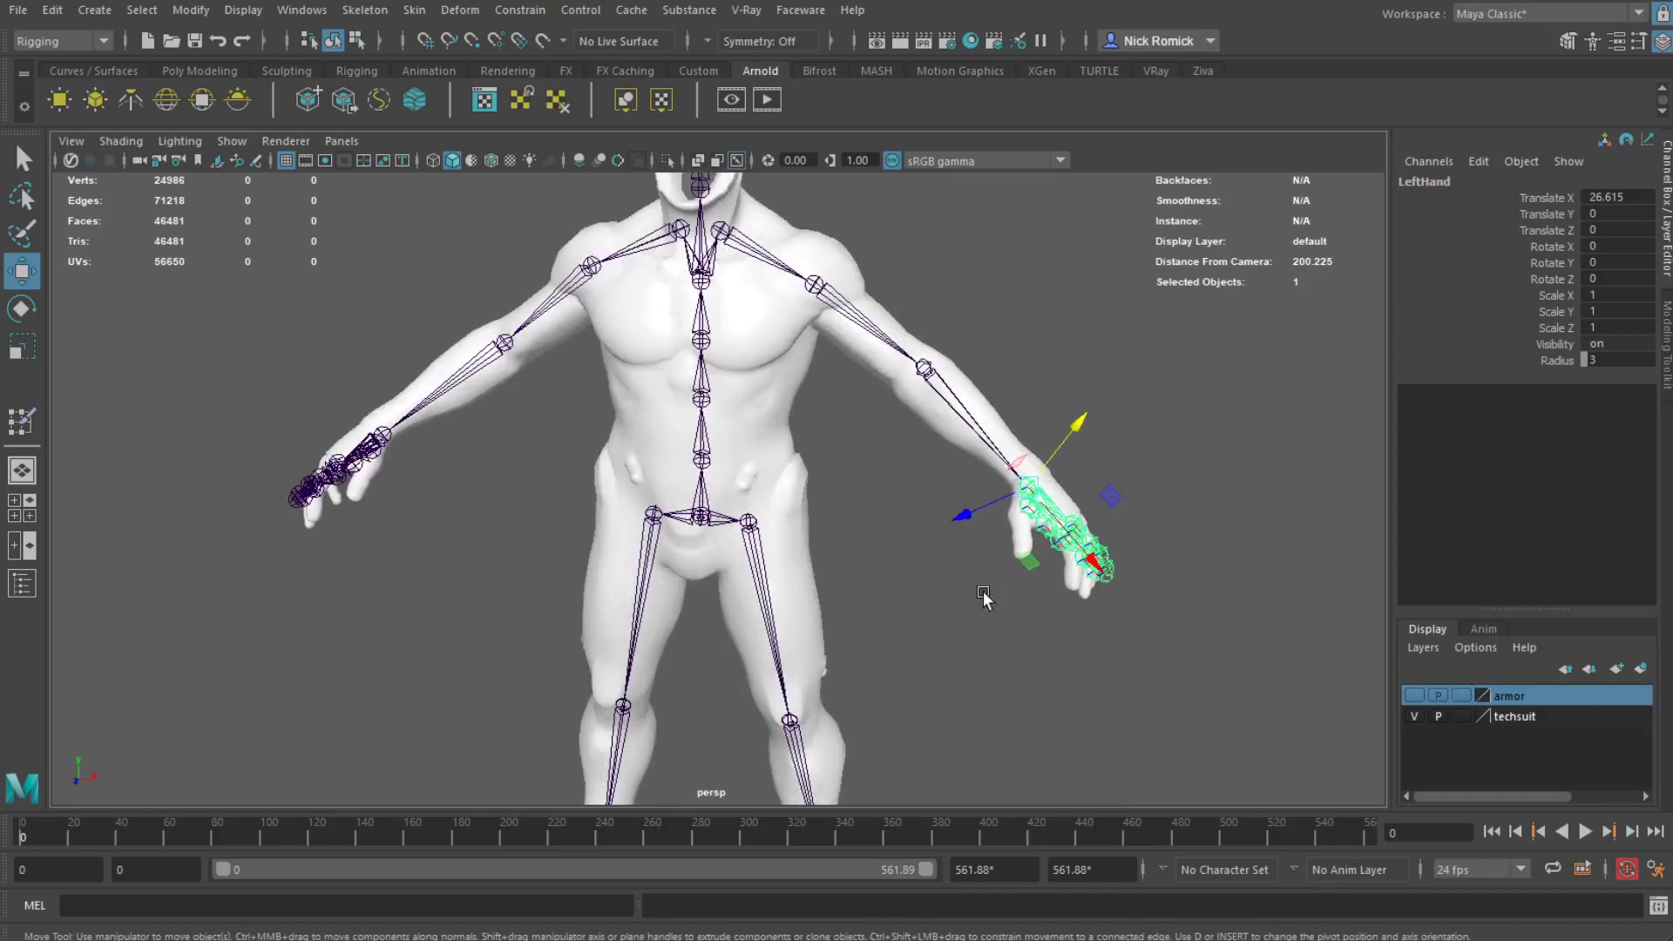
Bind the techsuit body mesh to the skeleton's root joint with Bind Skin
{"action": "left_click", "coordinate": [704, 517]}
{"action": "left_click", "coordinate": [670, 457], "text": "shift"}
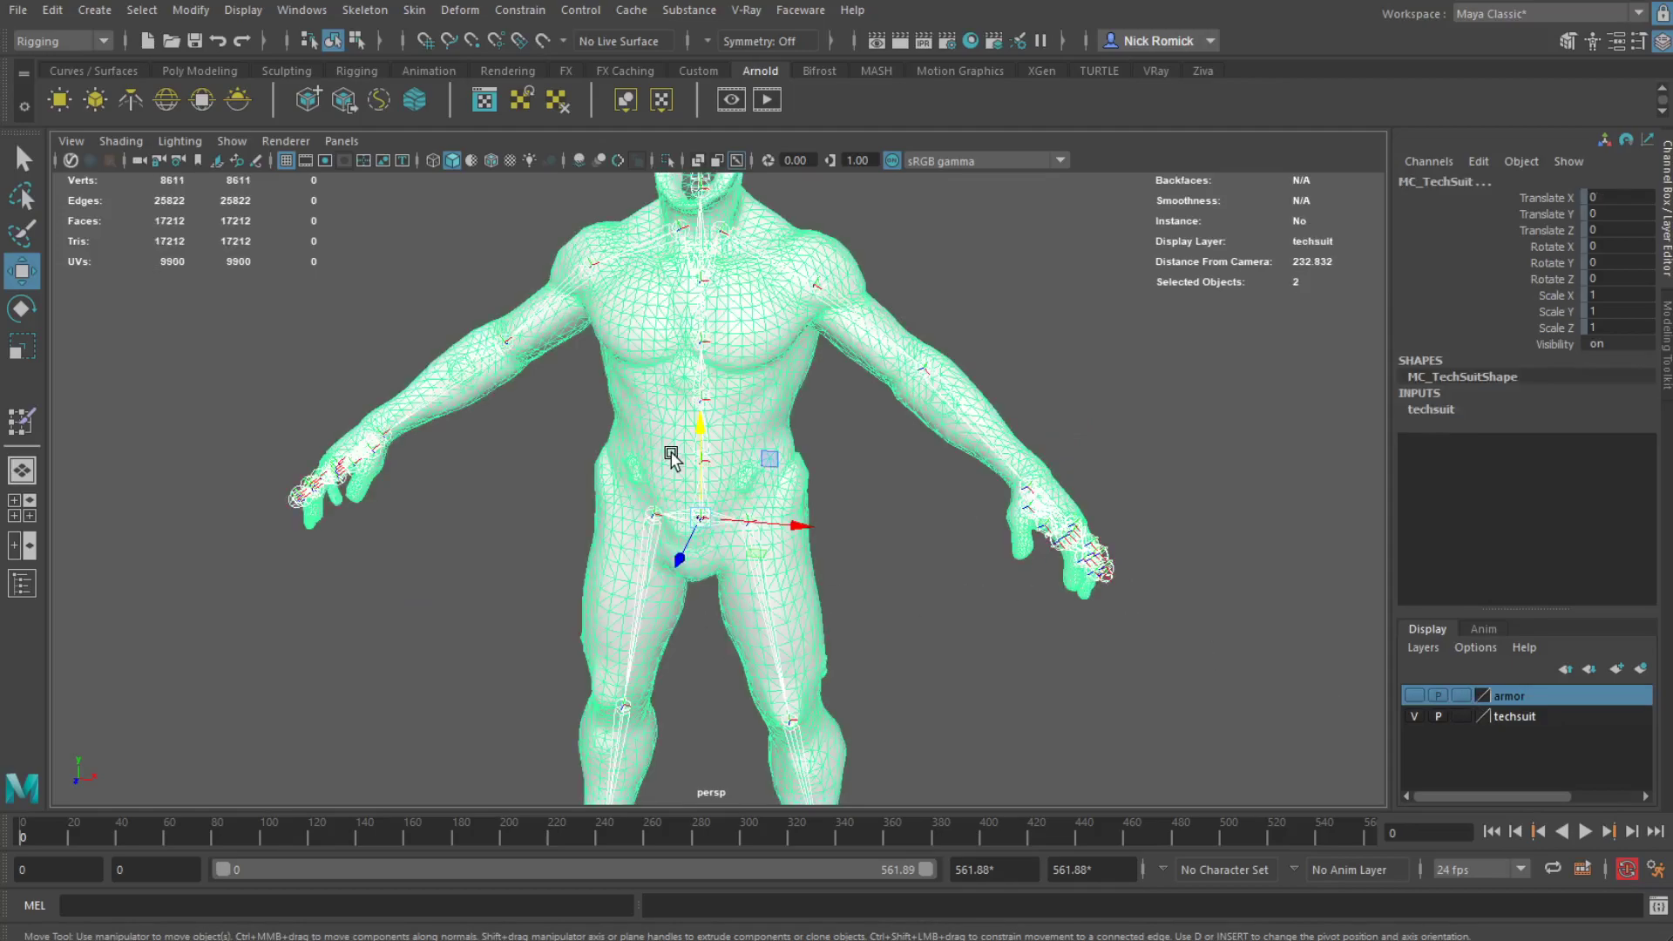
{"action": "left_click", "coordinate": [59, 41]}
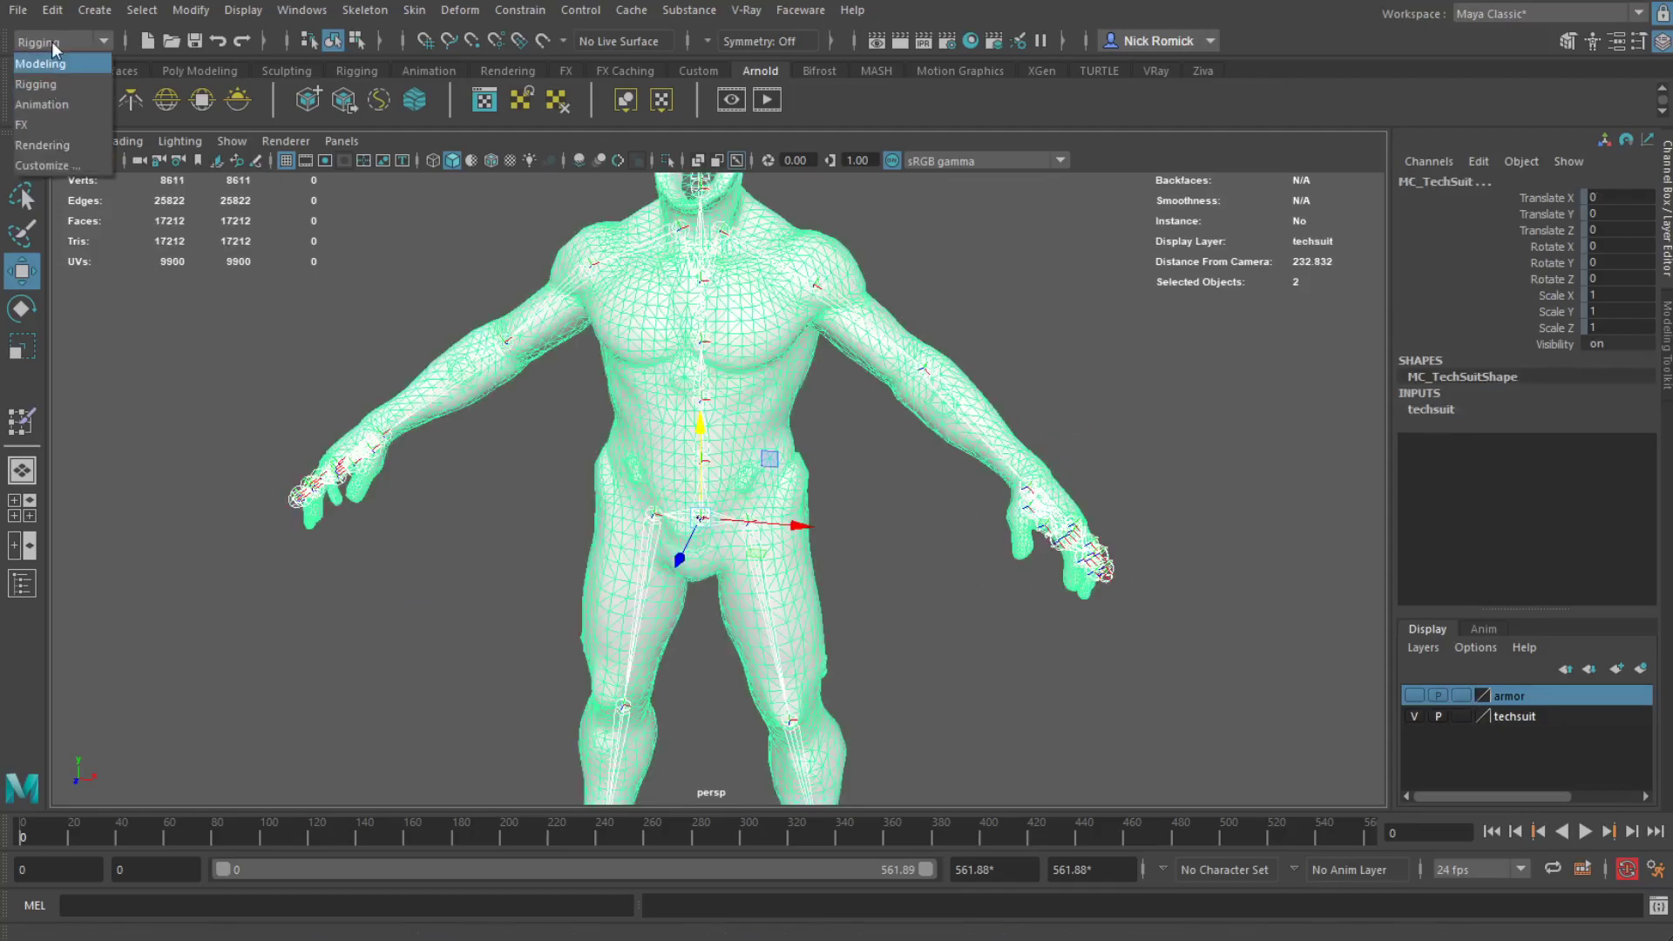
{"action": "left_click", "coordinate": [50, 40]}
{"action": "left_click", "coordinate": [413, 10]}
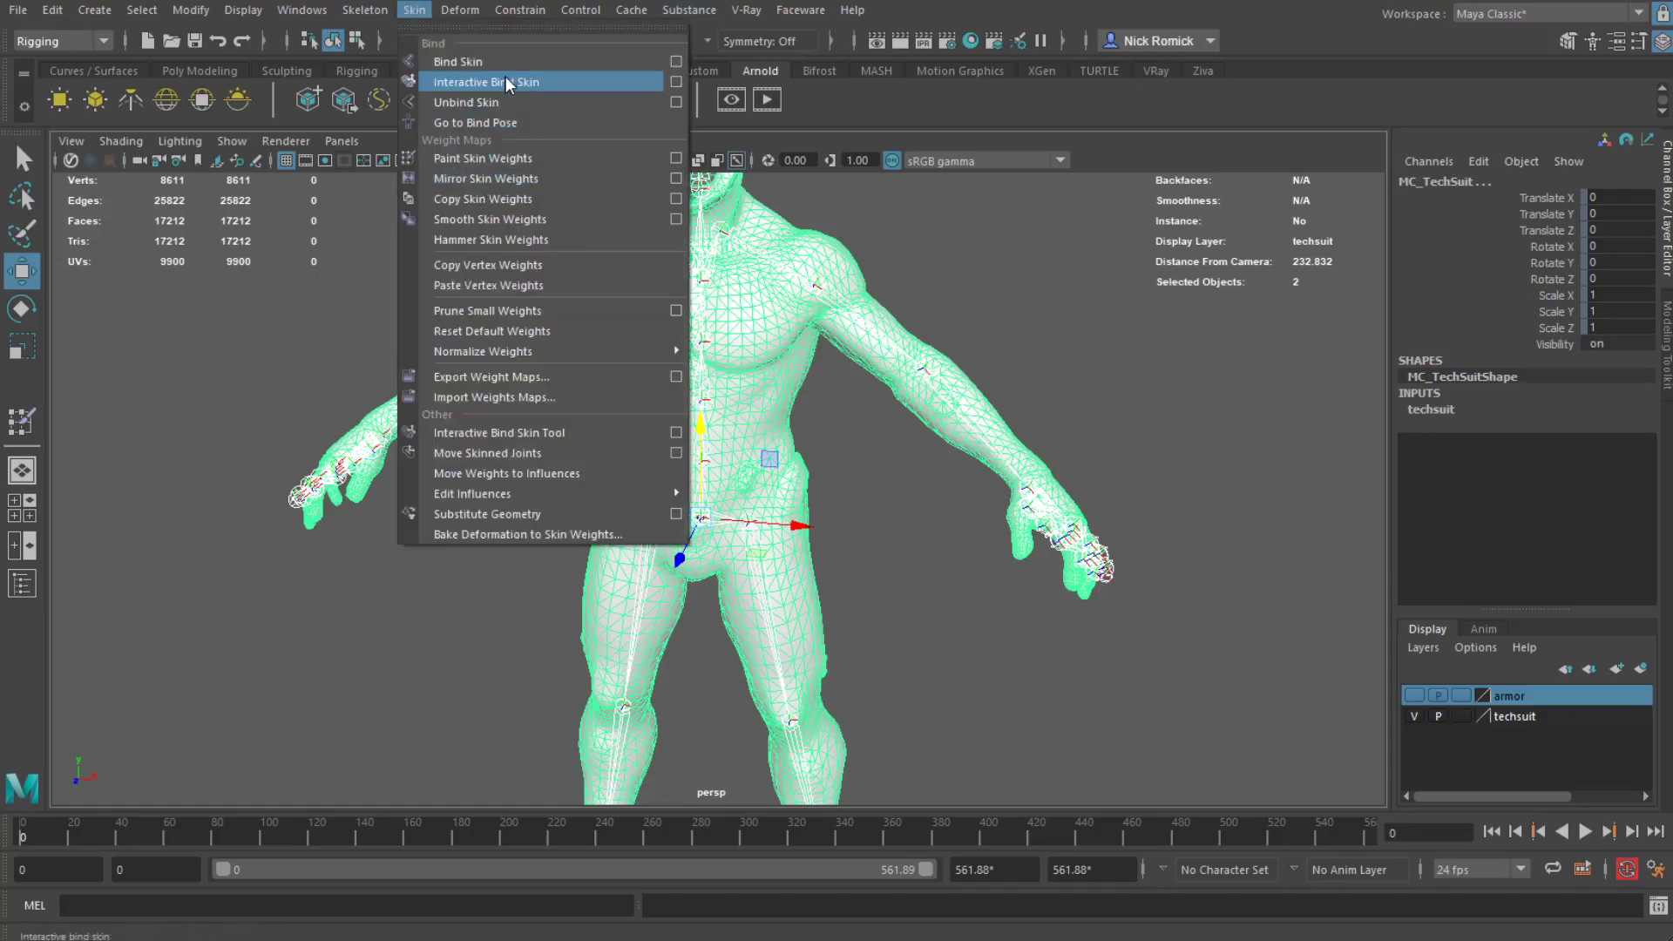
{"action": "left_click", "coordinate": [510, 63]}
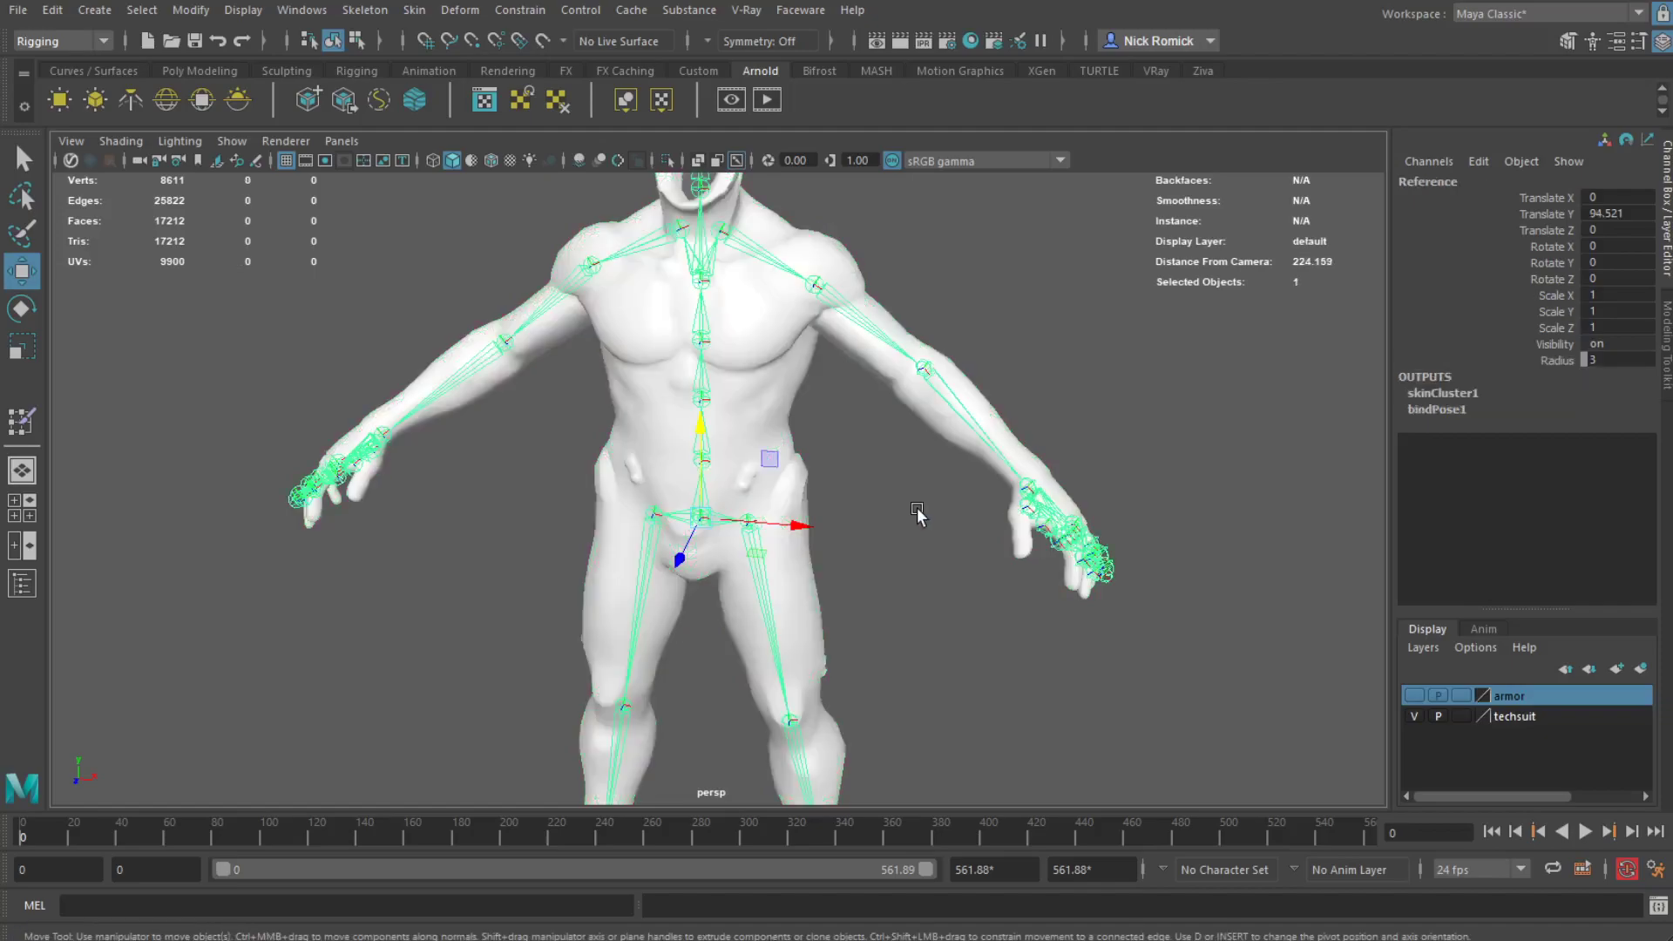
Test the techsuit's deformation by rotating the lowest spine joint, and undo the rotation
{"action": "left_click", "coordinate": [917, 514]}
{"action": "left_click", "coordinate": [700, 466]}
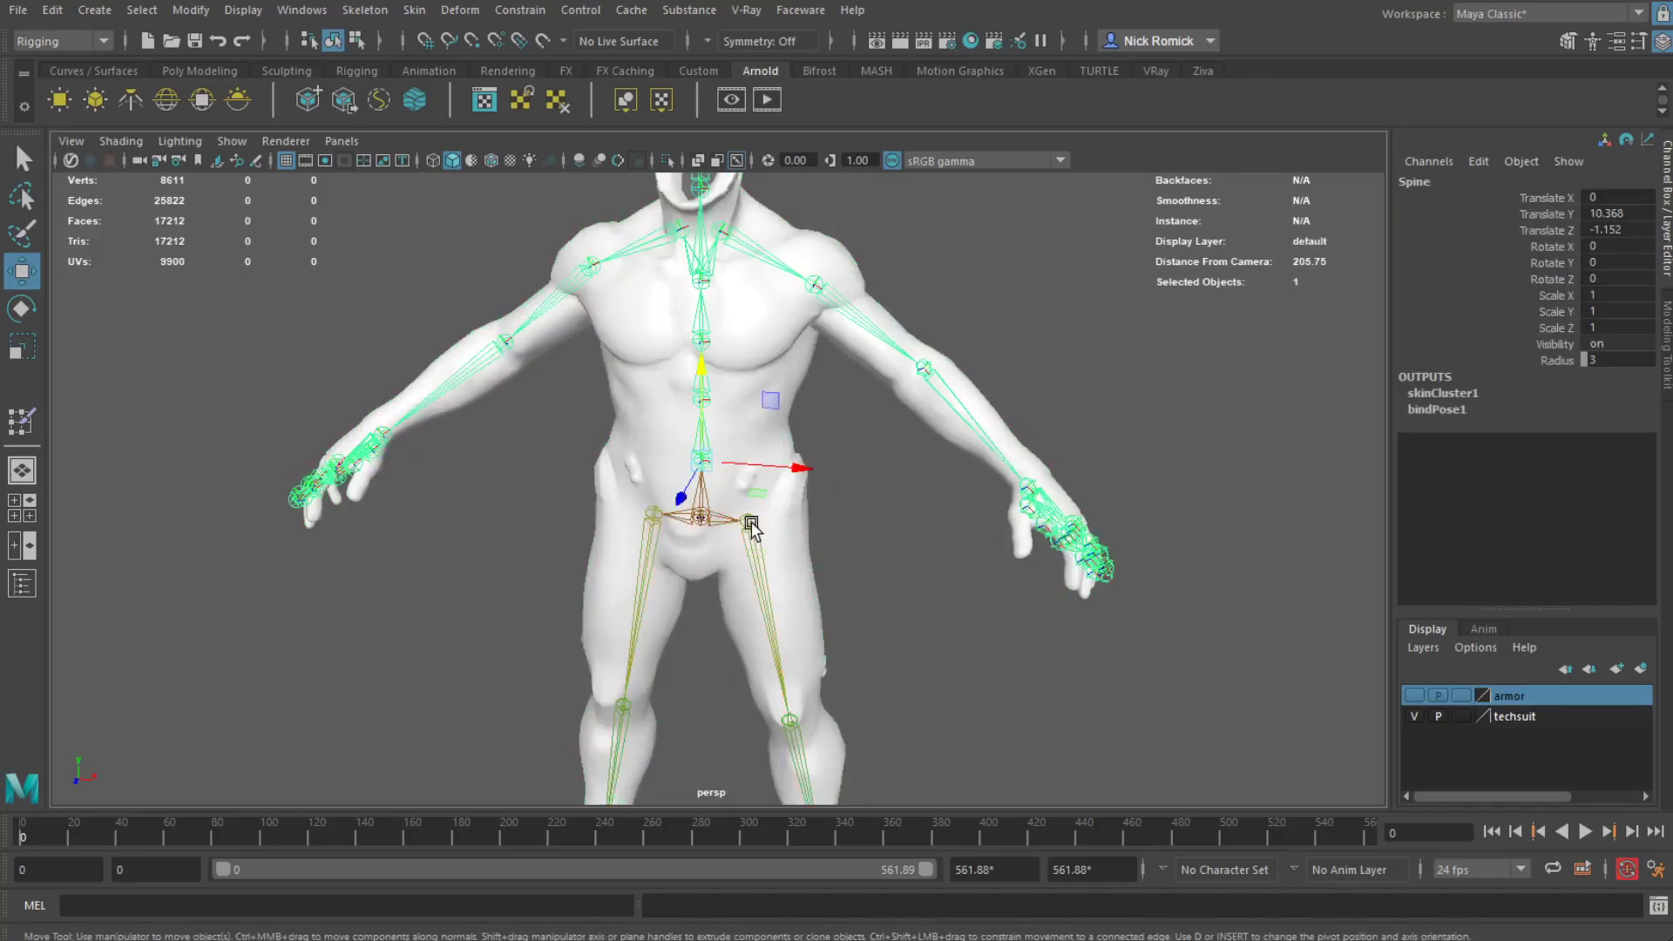
{"action": "key", "text": "e"}
{"action": "left_click_drag", "start_coordinate": [720, 495], "coordinate": [706, 446]}
{"action": "key", "text": "ctrl+z"}
Test the techsuit's elbow deformation by rotating the right forearm joint, and undo the rotations
{"action": "left_click", "coordinate": [493, 350]}
{"action": "left_click_drag", "start_coordinate": [493, 350], "coordinate": [328, 433], "text": "alt"}
{"action": "key", "text": "d"}
{"action": "key", "text": "f"}
{"action": "left_click_drag", "start_coordinate": [495, 432], "coordinate": [70, 347], "text": "alt"}
{"action": "key", "text": "ctrl+z"}
{"action": "left_click_drag", "start_coordinate": [731, 405], "coordinate": [534, 351], "text": "alt"}
{"action": "scroll", "coordinate": [610, 357], "scroll_direction": "down", "scroll_amount": 6}
{"action": "middle_click_drag", "start_coordinate": [852, 368], "coordinate": [641, 390], "text": "alt"}
{"action": "key", "text": "ctrl+z"}
{"action": "key", "text": "ctrl+z"}
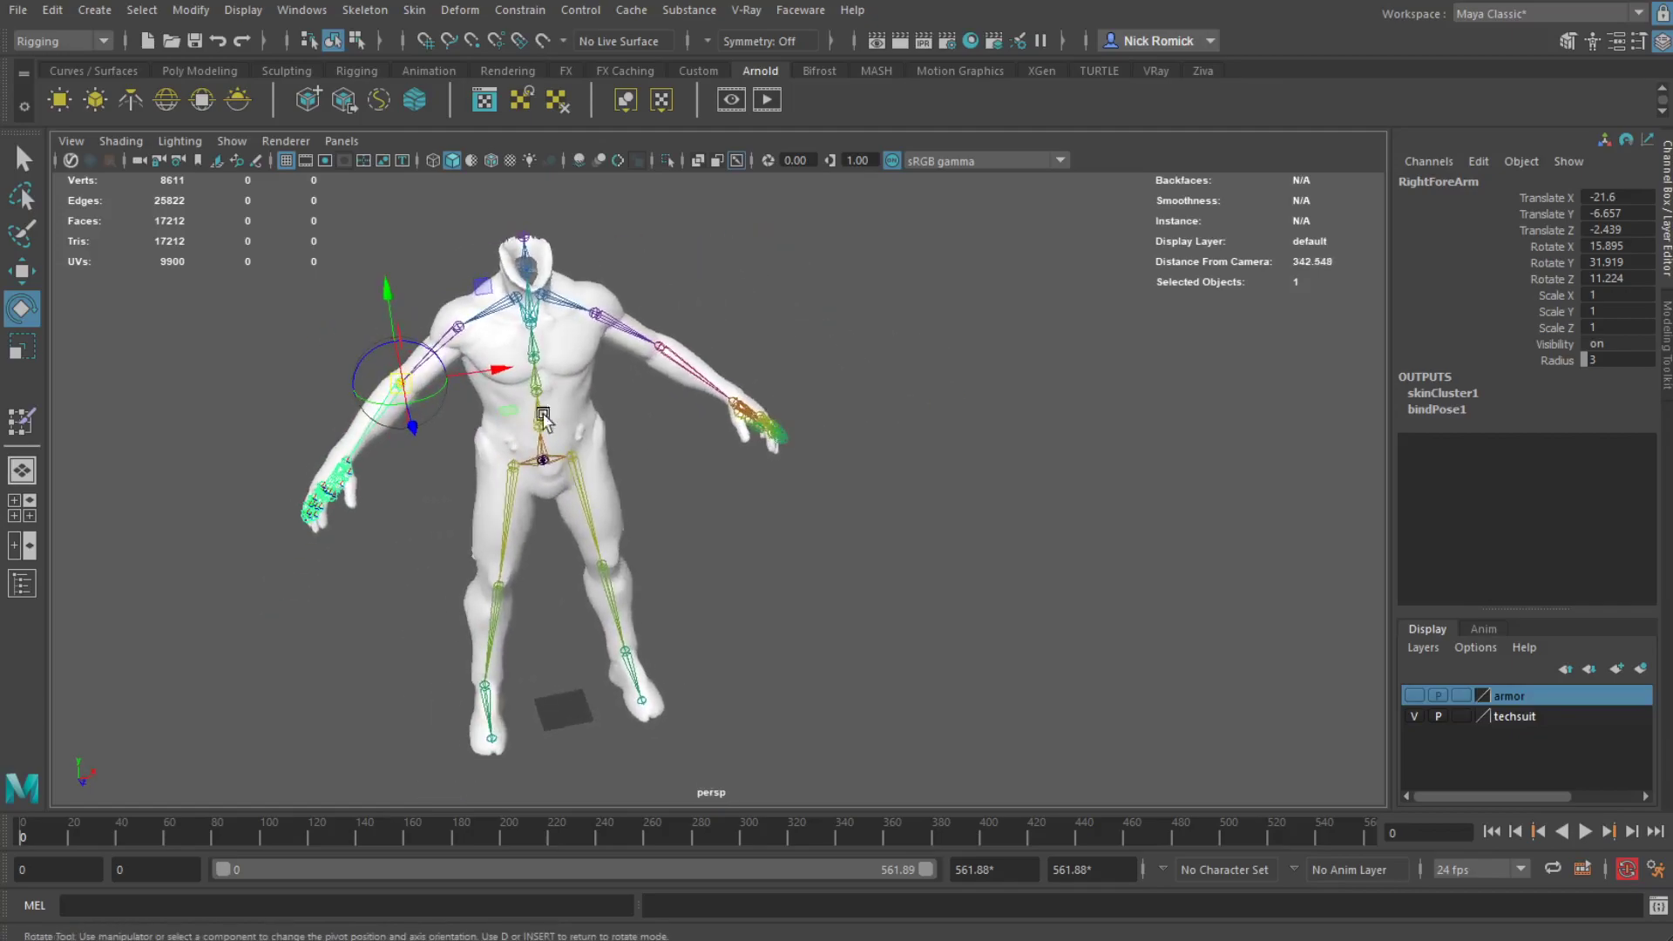
Test the techsuit's bending at the left forearm joint with trial rotations, and undo them
{"action": "left_click", "coordinate": [661, 351]}
{"action": "left_click_drag", "start_coordinate": [690, 366], "coordinate": [649, 369]}
{"action": "key", "text": "ctrl+z"}
{"action": "left_click", "coordinate": [838, 383]}
{"action": "left_click", "coordinate": [657, 345]}
{"action": "left_click_drag", "start_coordinate": [708, 380], "coordinate": [623, 392]}
{"action": "key", "text": "f"}
{"action": "left_click_drag", "start_coordinate": [807, 454], "coordinate": [485, 364], "text": "alt"}
{"action": "key", "text": "ctrl+z"}
Test the chest deformation by rotating the Spine2 joint, undo the rotation, and deselect the joint
{"action": "right_click_drag", "start_coordinate": [484, 364], "coordinate": [474, 444], "text": "alt"}
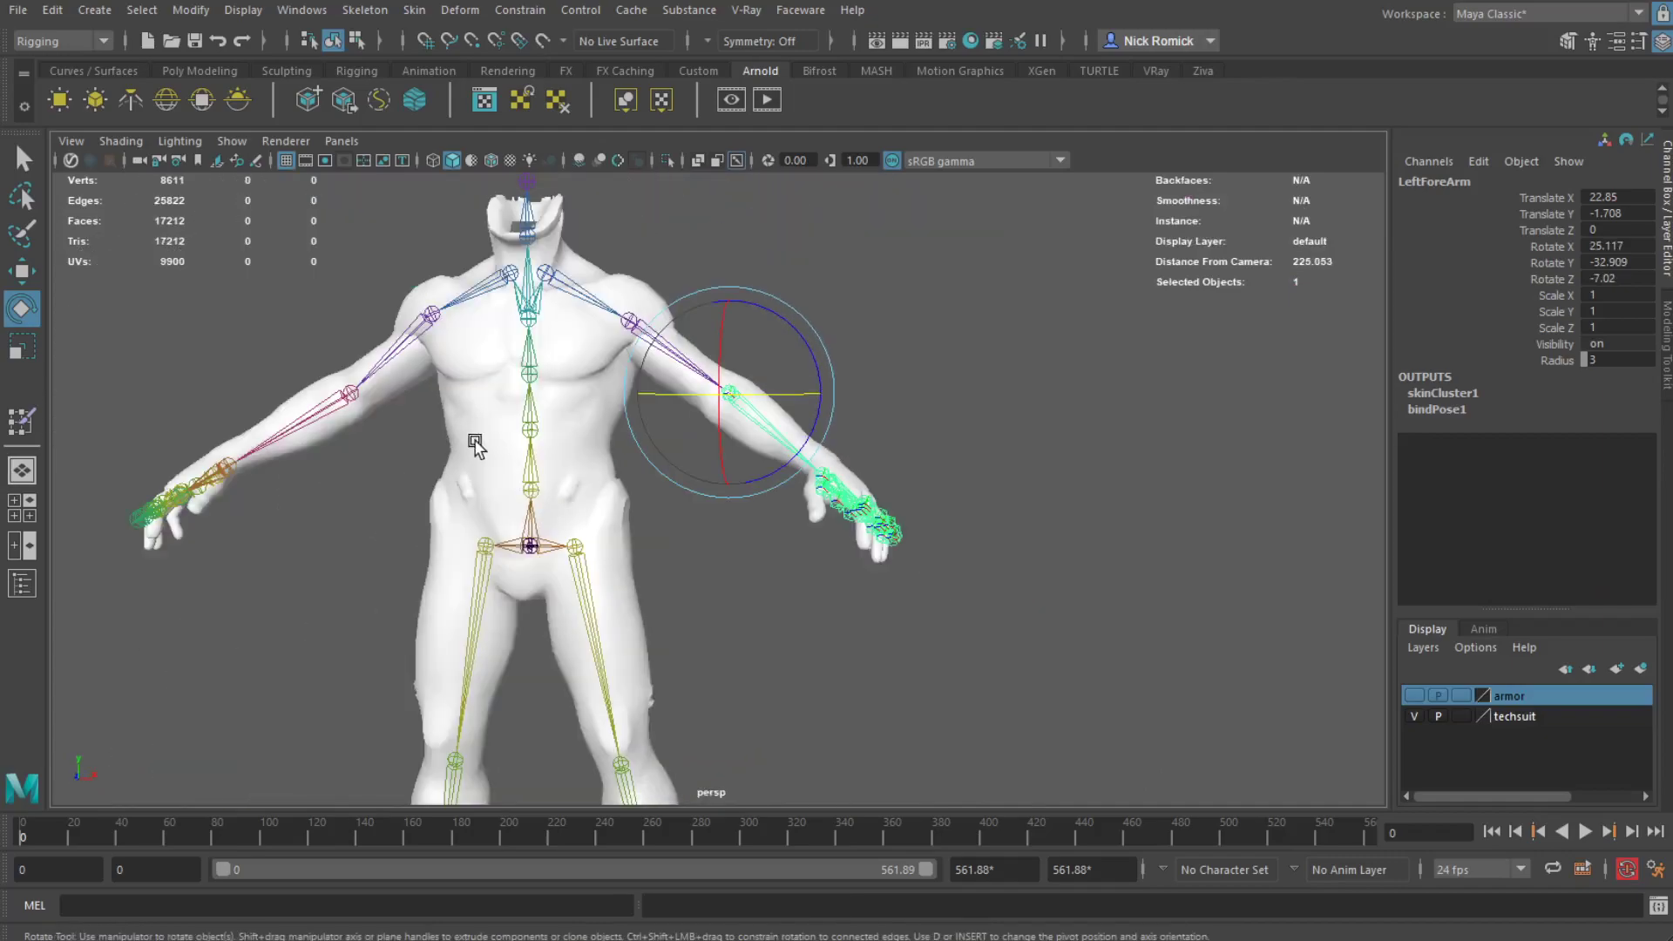
{"action": "left_click_drag", "start_coordinate": [474, 445], "coordinate": [456, 447], "text": "alt"}
{"action": "middle_click_drag", "start_coordinate": [455, 448], "coordinate": [544, 470], "text": "alt"}
{"action": "left_click_drag", "start_coordinate": [545, 470], "coordinate": [577, 484], "text": "alt"}
{"action": "left_click", "coordinate": [554, 427]}
{"action": "left_click_drag", "start_coordinate": [588, 401], "coordinate": [627, 491]}
{"action": "key", "text": "ctrl+z"}
{"action": "left_click_drag", "start_coordinate": [851, 397], "coordinate": [692, 410], "text": "alt"}
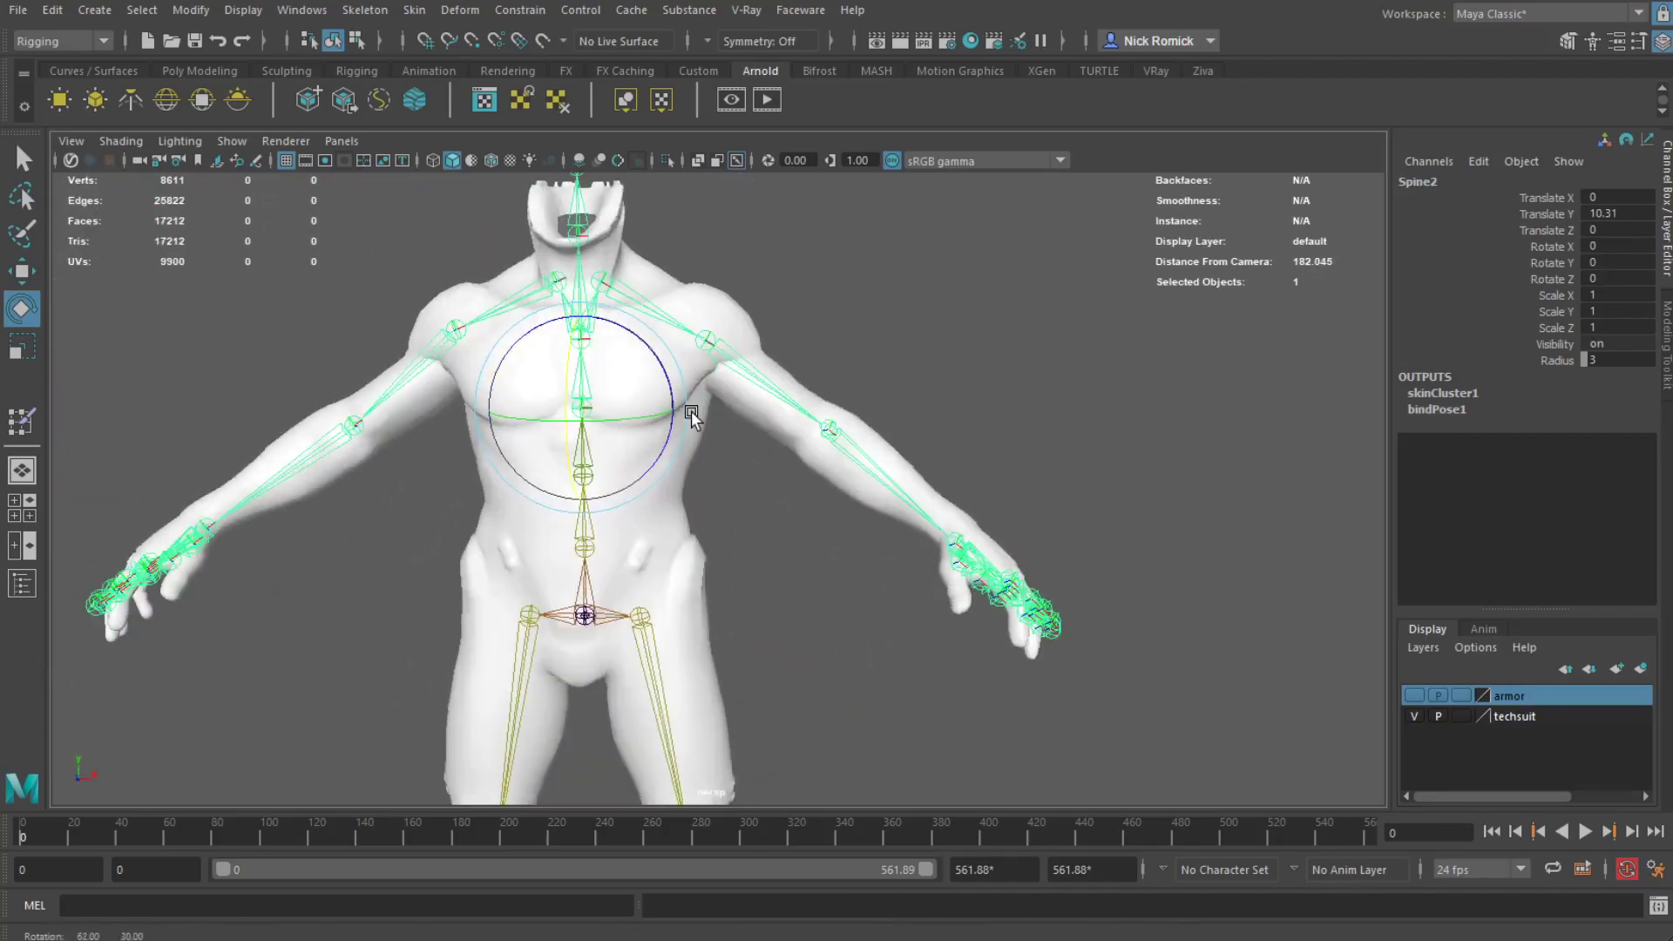
{"action": "scroll", "coordinate": [832, 482], "scroll_direction": "down", "scroll_amount": 4}
{"action": "middle_click_drag", "start_coordinate": [831, 482], "coordinate": [828, 380], "text": "alt"}
{"action": "scroll", "coordinate": [758, 505], "scroll_direction": "down", "scroll_amount": 4}
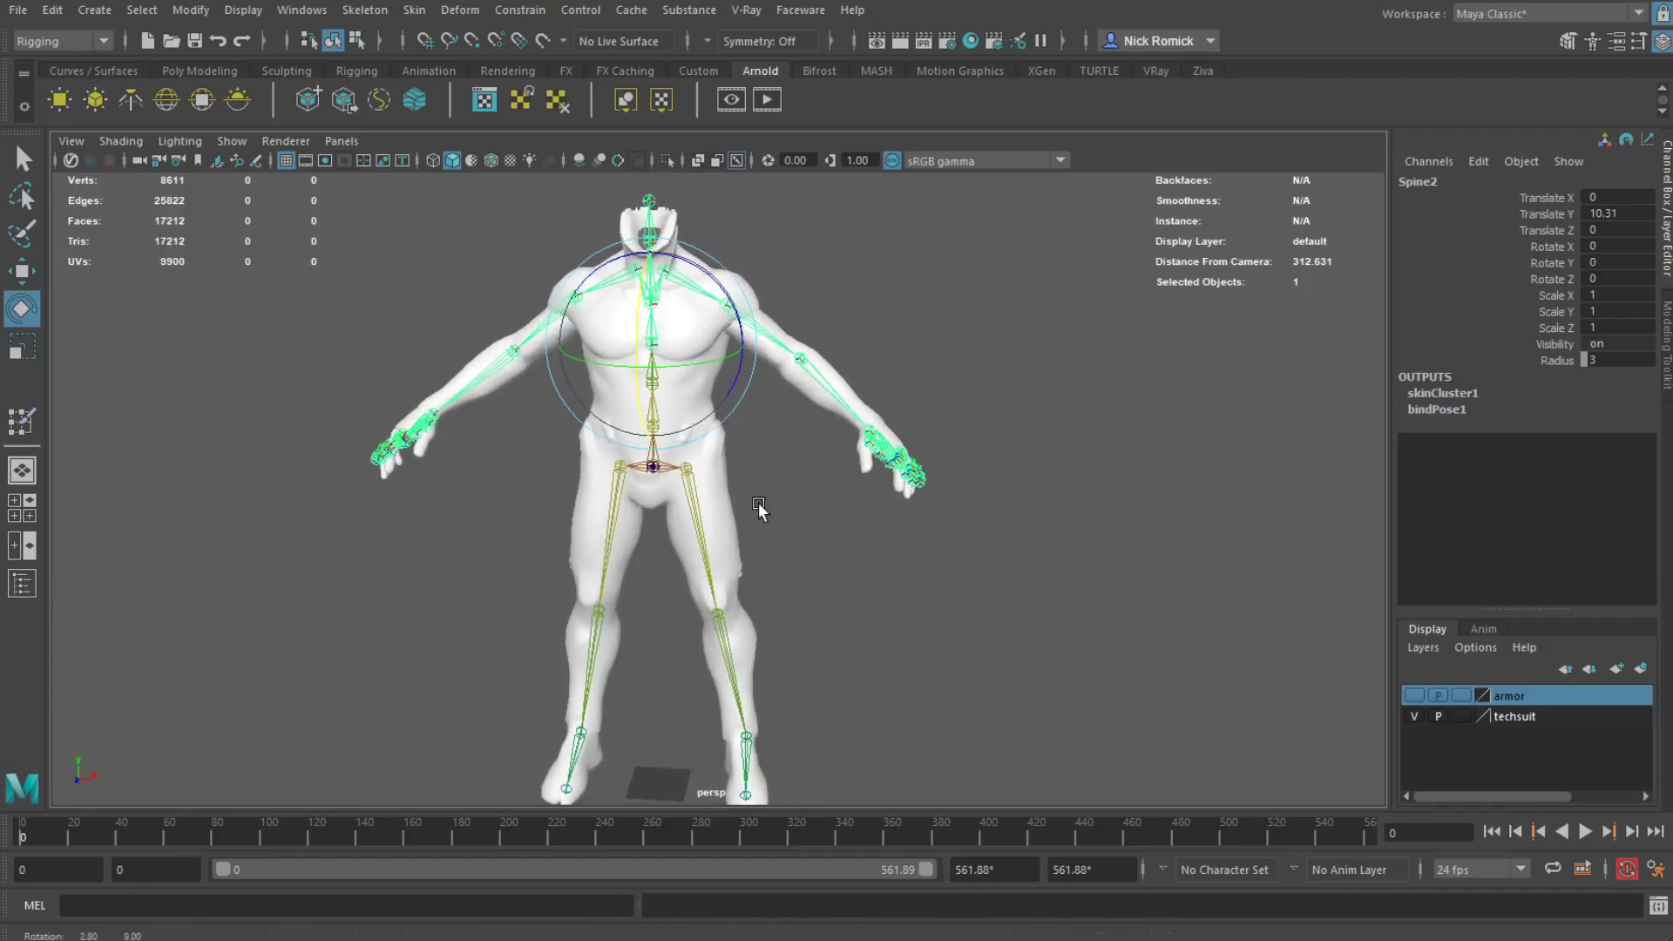
{"action": "middle_click_drag", "start_coordinate": [802, 523], "coordinate": [792, 487], "text": "alt"}
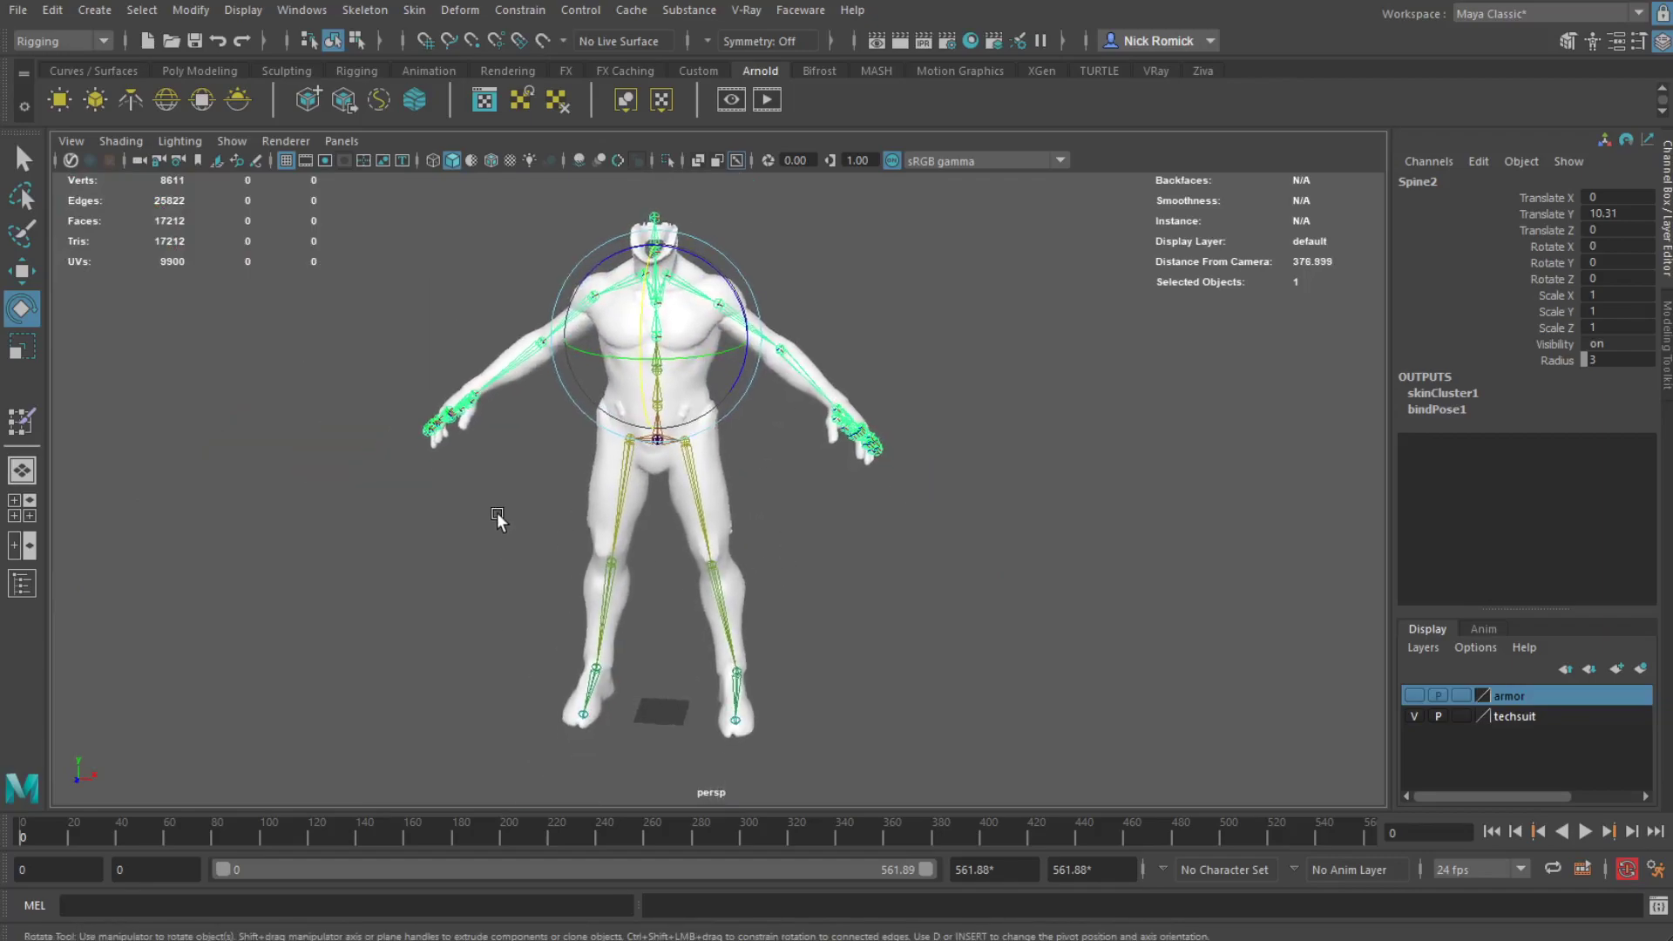
{"action": "left_click", "coordinate": [913, 578]}
Show the armor layer again and select all of its objects
{"action": "mouse_move", "coordinate": [913, 577]}
{"action": "left_mouse_down", "text": "alt"}
{"action": "mouse_move", "coordinate": [864, 514]}
{"action": "mouse_move", "coordinate": [932, 556]}
{"action": "left_mouse_up", "text": "alt"}
{"action": "left_click", "coordinate": [1413, 695]}
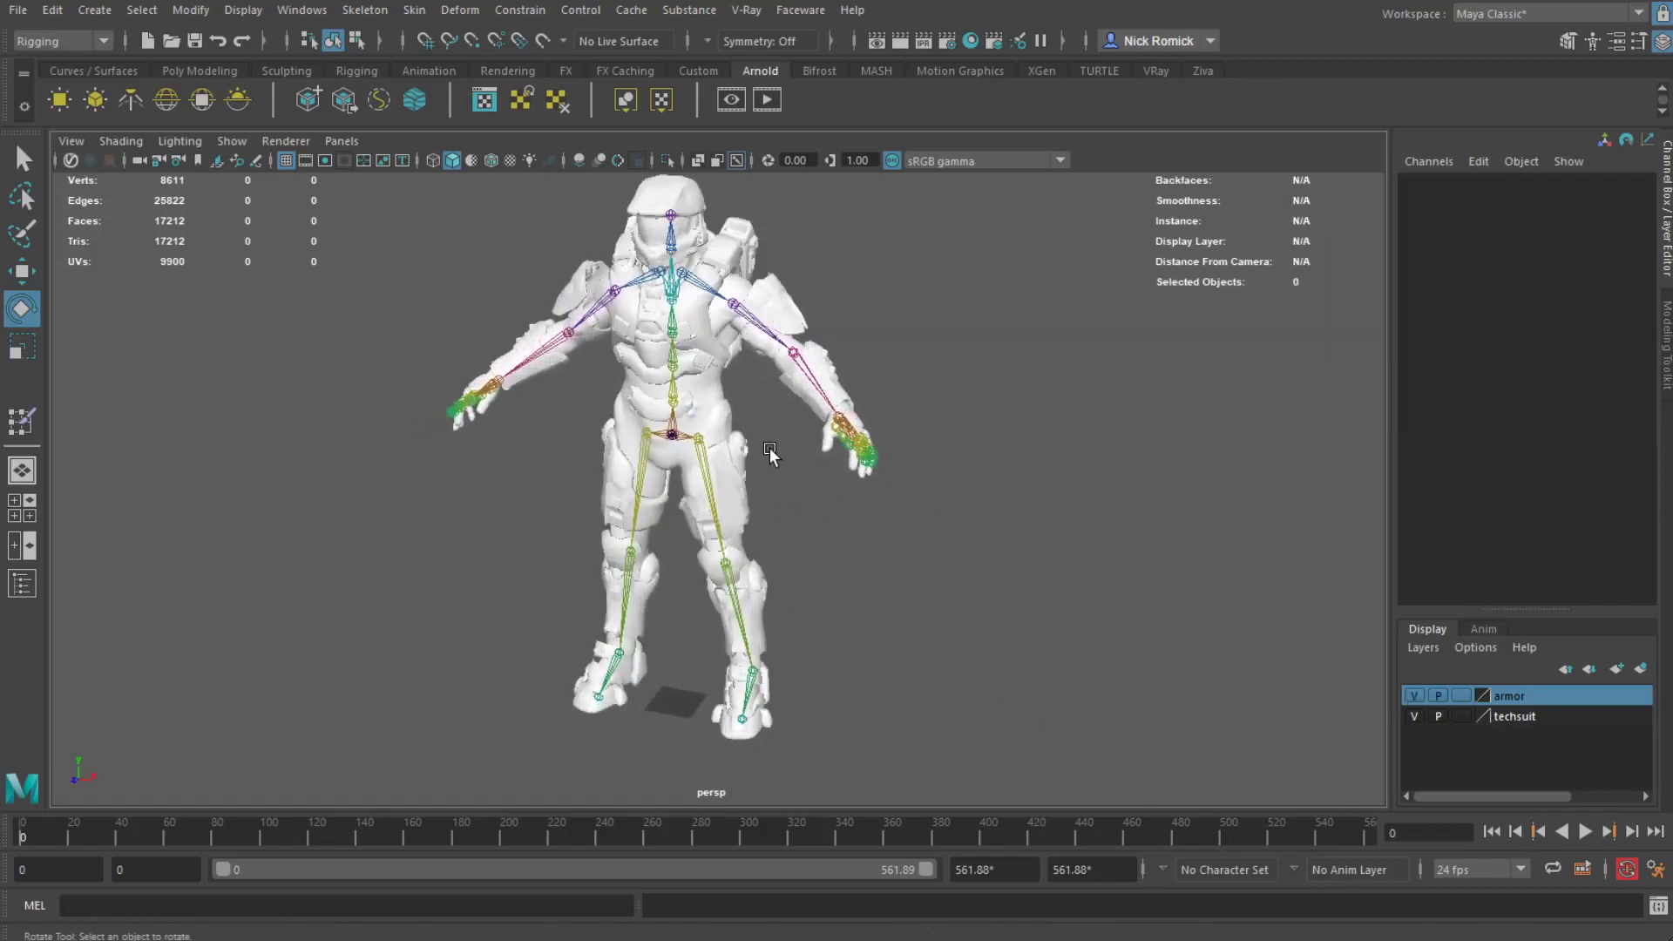
{"action": "right_click", "coordinate": [1515, 694]}
{"action": "left_click", "coordinate": [1575, 782]}
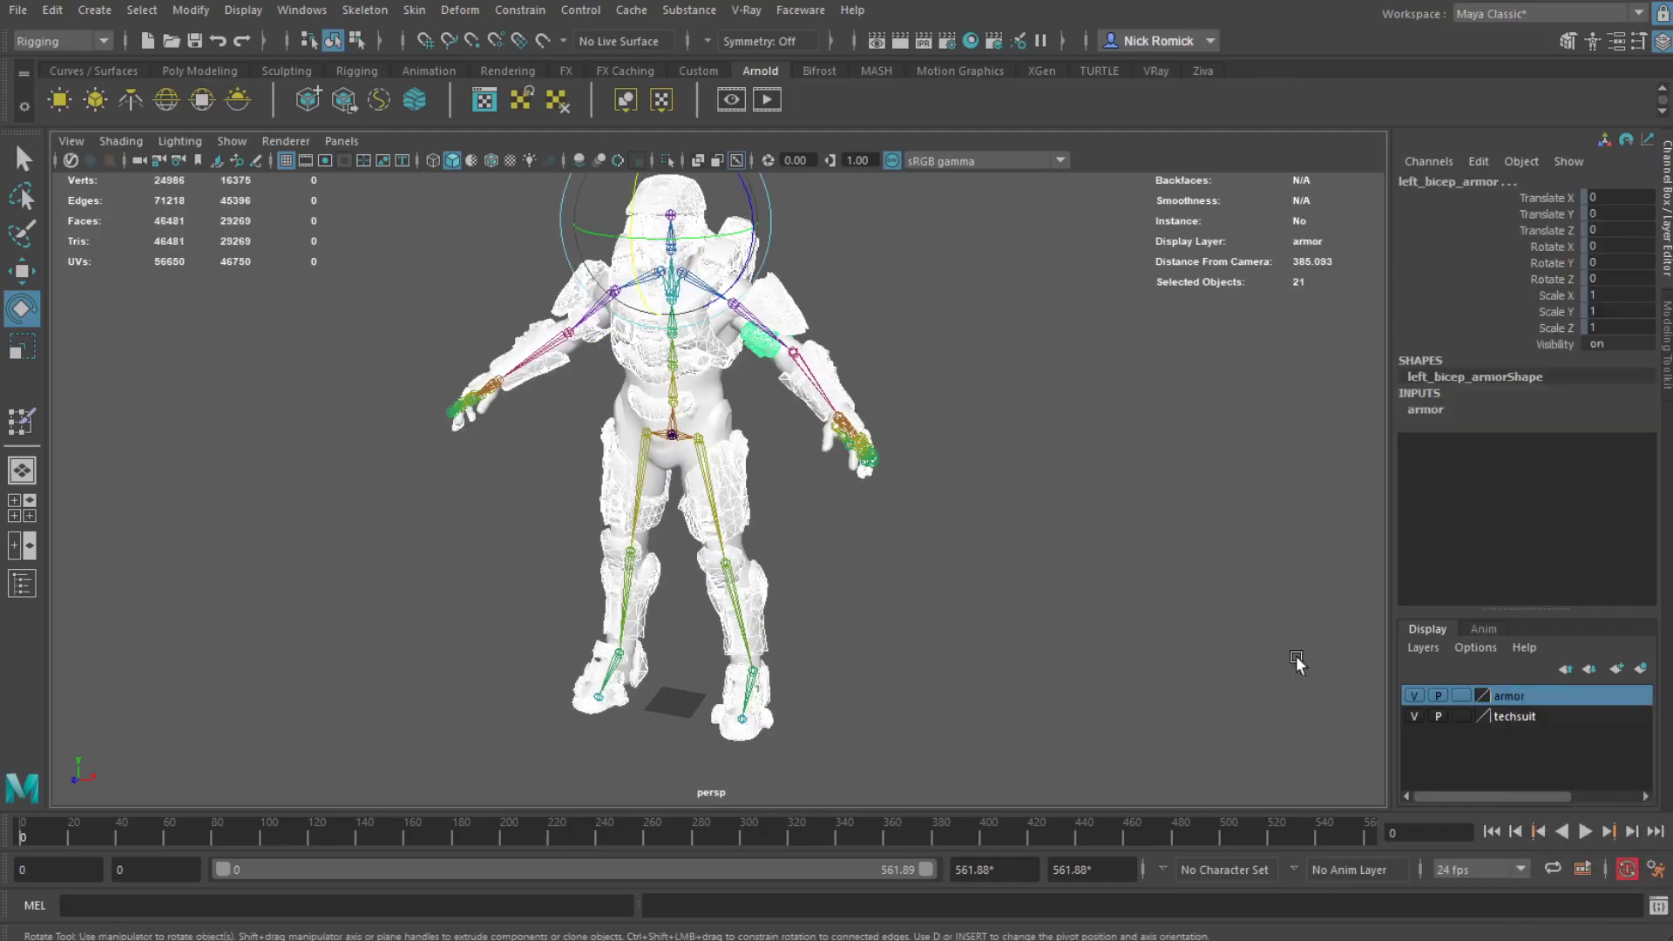
Add the skeleton's root joint to the armor selection and bind the armor pieces to it with Bind Skin
{"action": "left_click_drag", "start_coordinate": [972, 587], "coordinate": [993, 587], "text": "alt"}
{"action": "scroll", "coordinate": [759, 549], "scroll_direction": "up", "scroll_amount": 5}
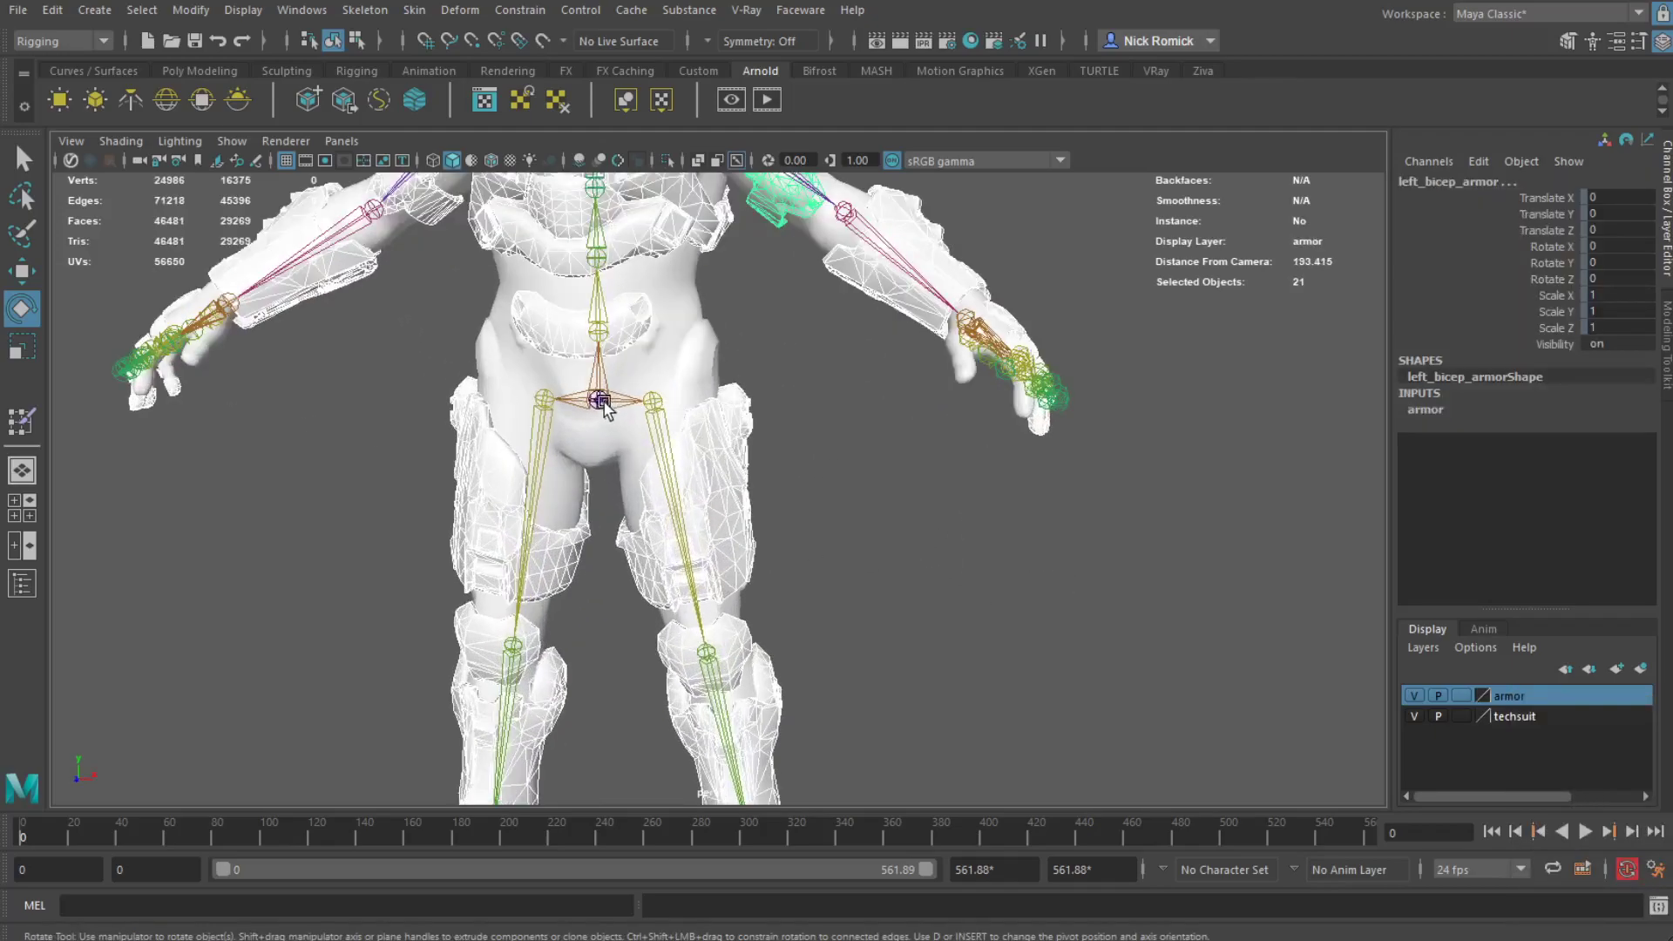
{"action": "left_click", "coordinate": [599, 400], "text": "shift"}
{"action": "scroll", "coordinate": [784, 523], "scroll_direction": "down", "scroll_amount": 6}
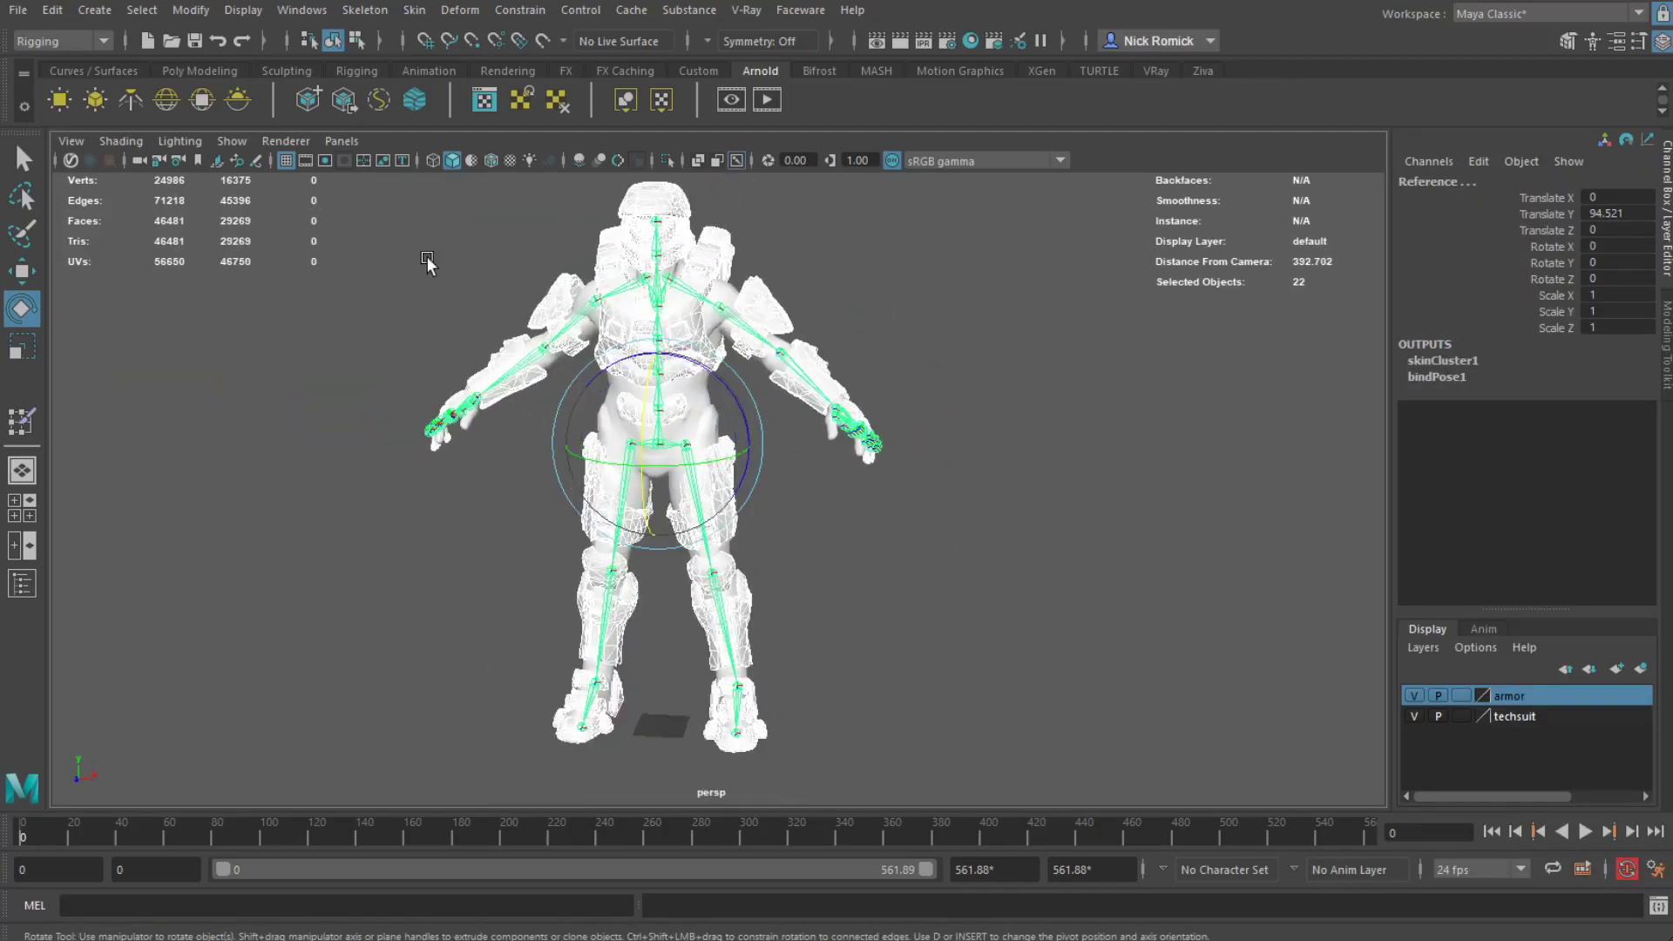
{"action": "left_click", "coordinate": [364, 10]}
{"action": "mouse_move", "coordinate": [414, 10]}
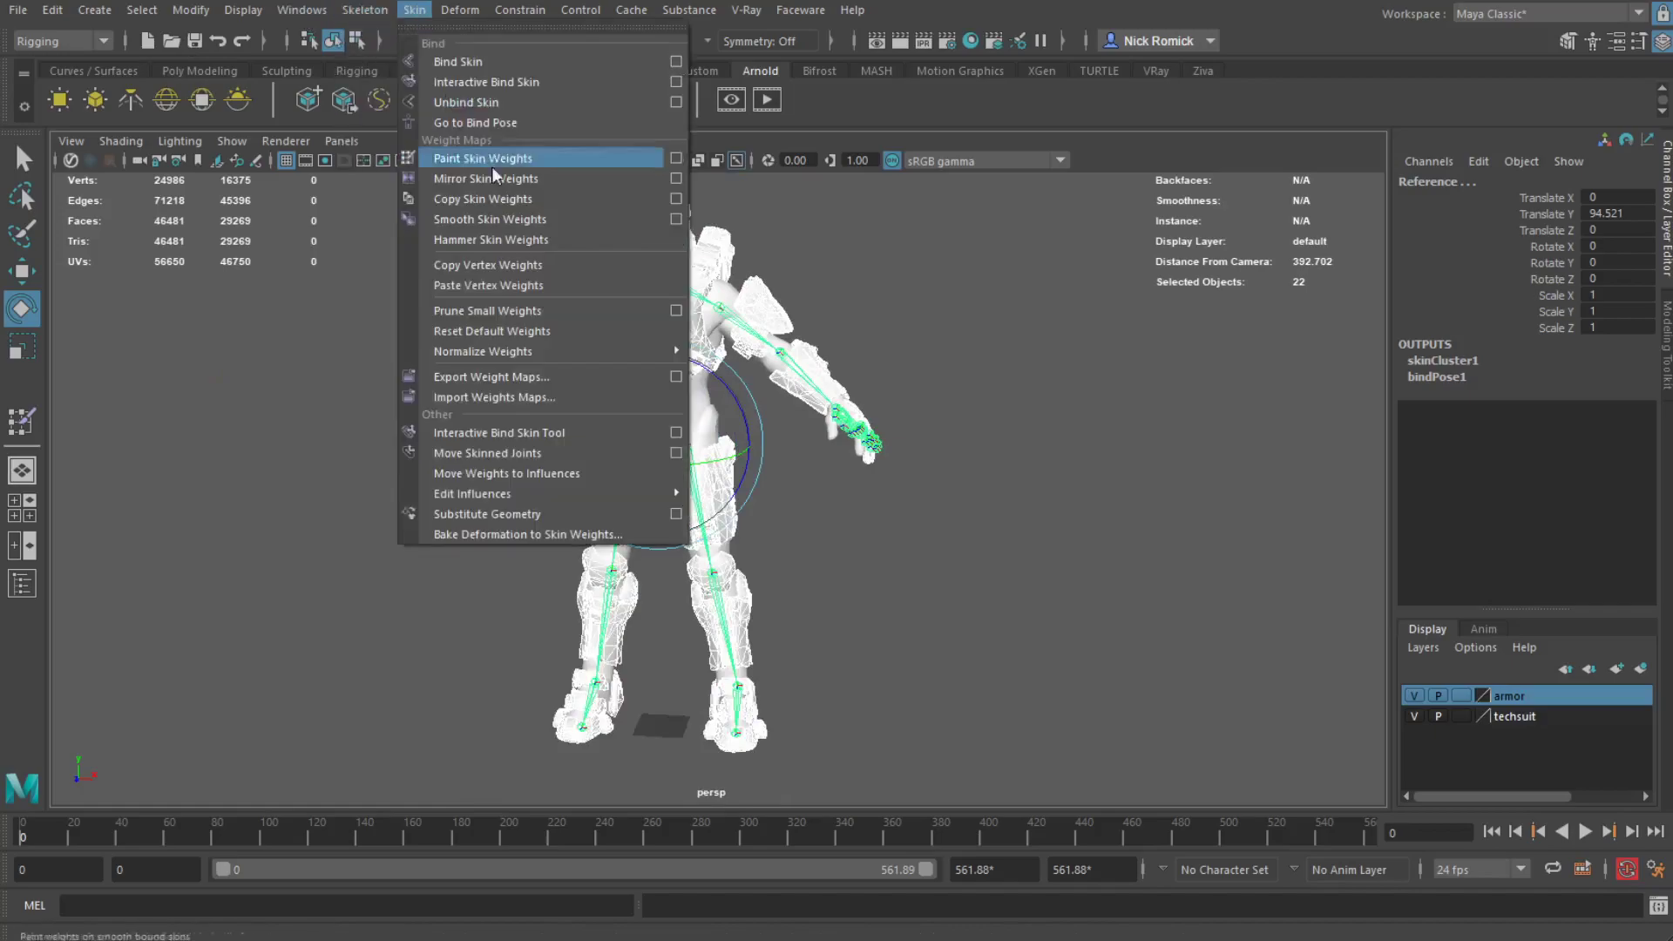
{"action": "left_click", "coordinate": [504, 62]}
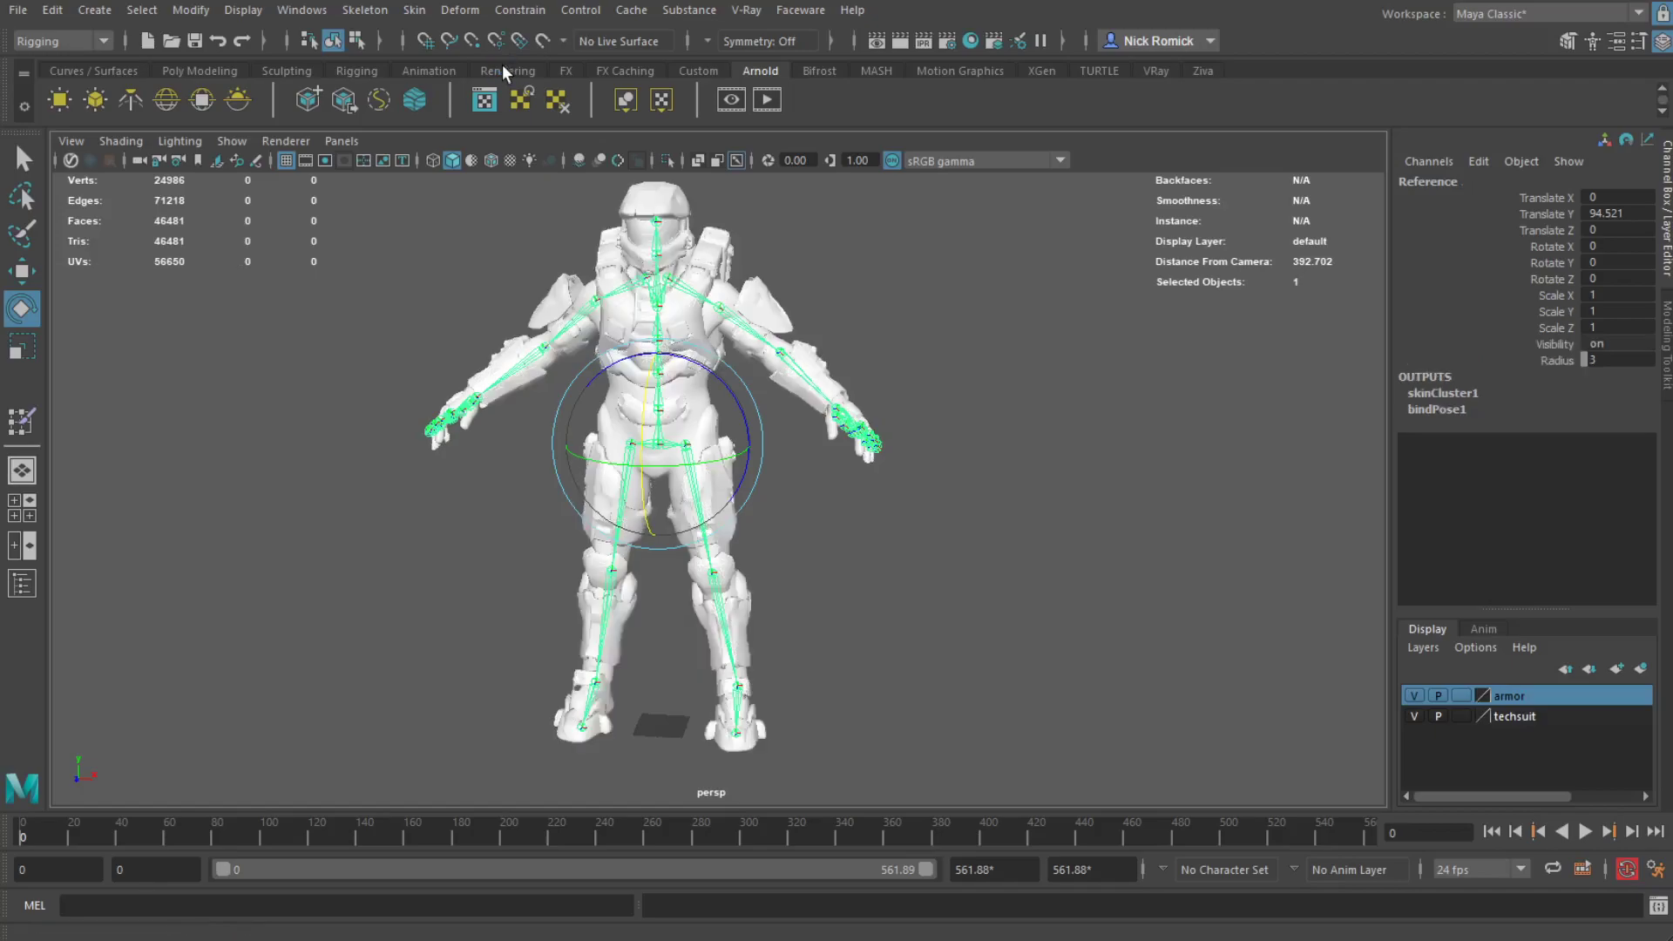
Test how the armor deforms at the Spine1 joint with a trial rotation, and undo it
{"action": "left_click", "coordinate": [817, 480]}
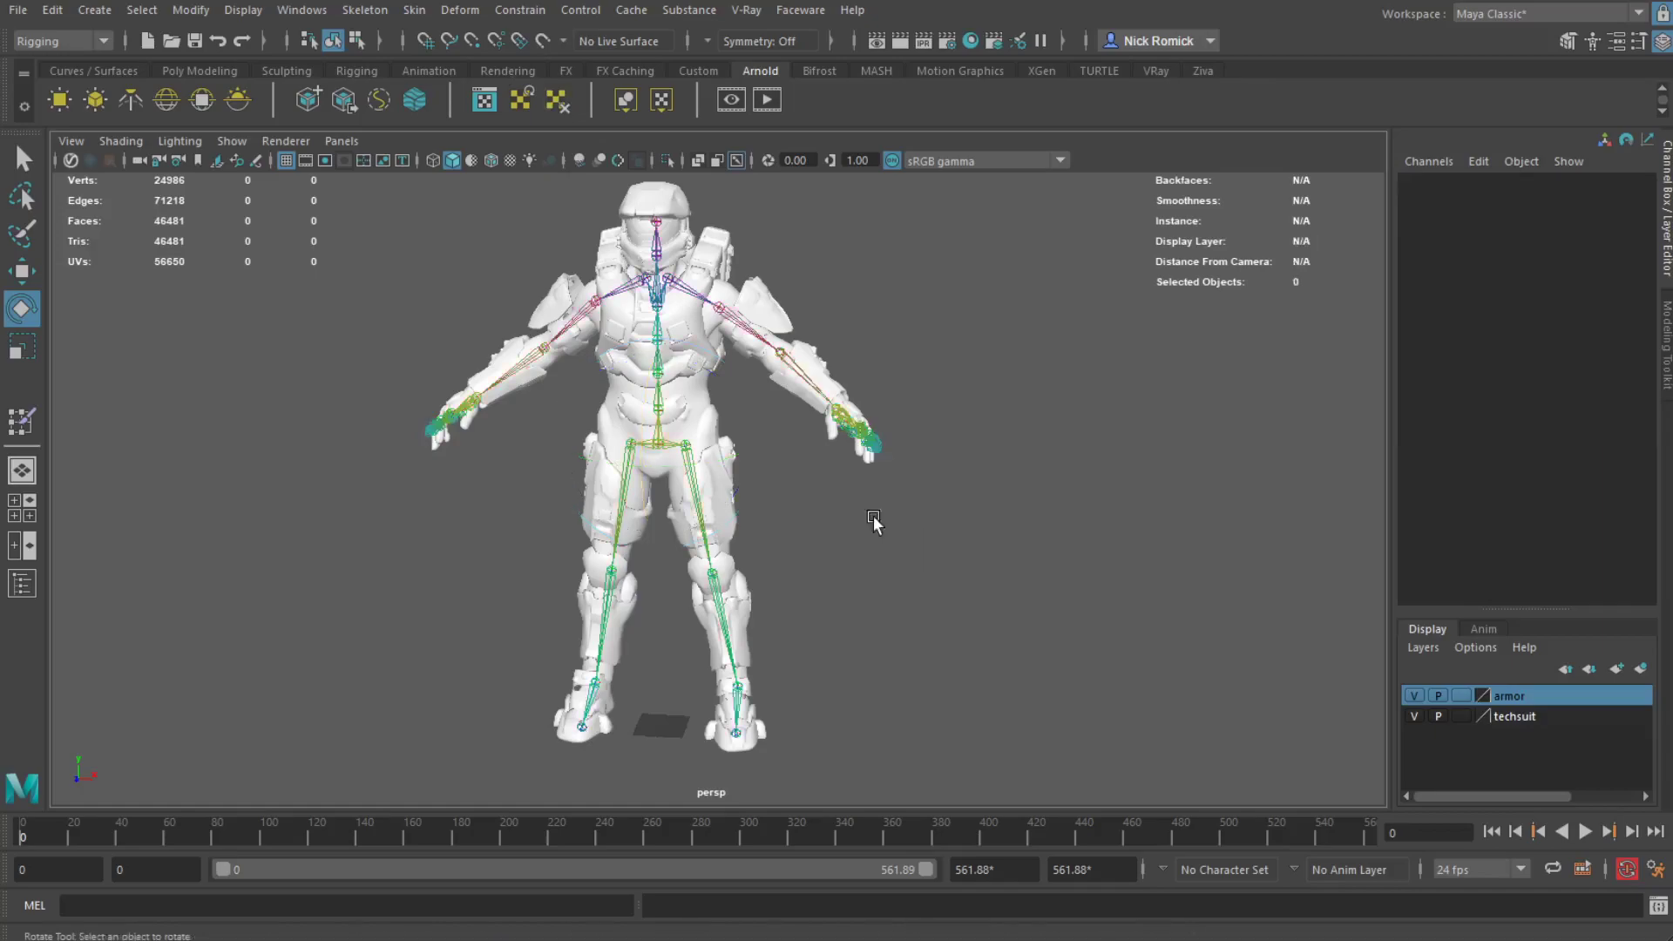
{"action": "left_click", "coordinate": [694, 408]}
{"action": "left_click", "coordinate": [917, 534]}
{"action": "scroll", "coordinate": [889, 514], "scroll_direction": "up", "scroll_amount": 2}
{"action": "middle_click_drag", "start_coordinate": [879, 470], "coordinate": [934, 608], "text": "alt"}
{"action": "left_click_drag", "start_coordinate": [819, 568], "coordinate": [761, 565], "text": "alt"}
{"action": "left_click", "coordinate": [694, 484]}
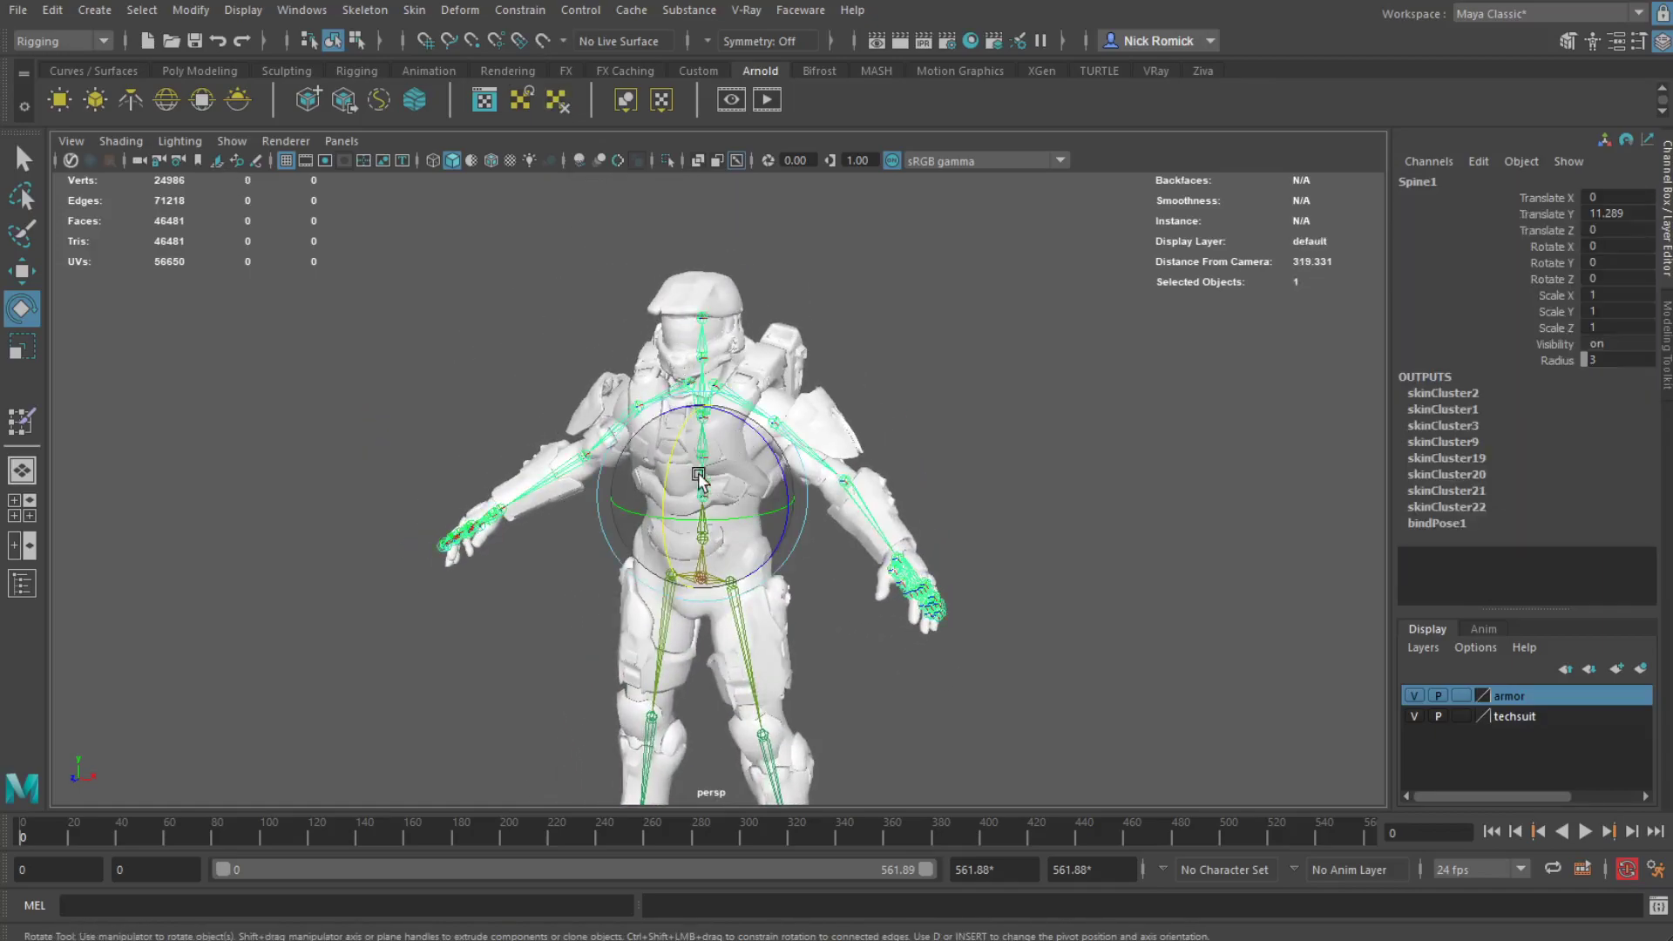
{"action": "left_click_drag", "start_coordinate": [692, 471], "coordinate": [692, 429]}
{"action": "key", "text": "ctrl+z"}
{"action": "scroll", "coordinate": [695, 320], "scroll_direction": "up", "scroll_amount": 3}
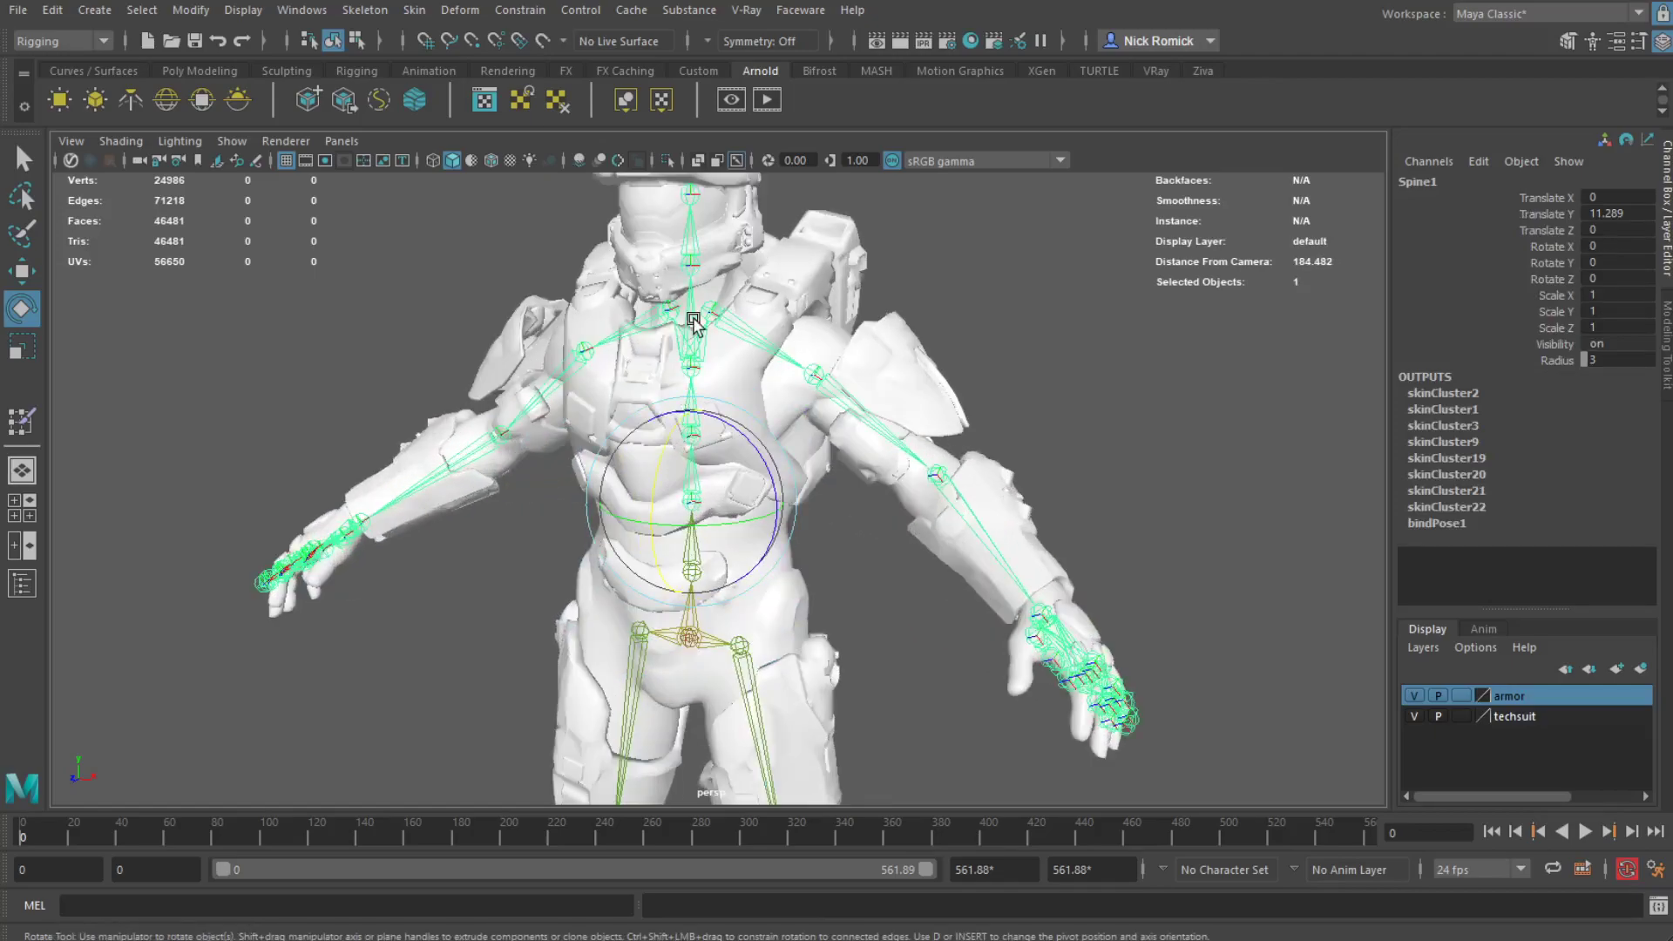
Test the helmet and chest armor deformation by rotating the Neck joint, undo the rotation, and deselect the joint
{"action": "left_click", "coordinate": [690, 271]}
{"action": "left_click_drag", "start_coordinate": [690, 271], "coordinate": [628, 260]}
{"action": "left_click_drag", "start_coordinate": [913, 358], "coordinate": [950, 363], "text": "alt"}
{"action": "key", "text": "ctrl+z"}
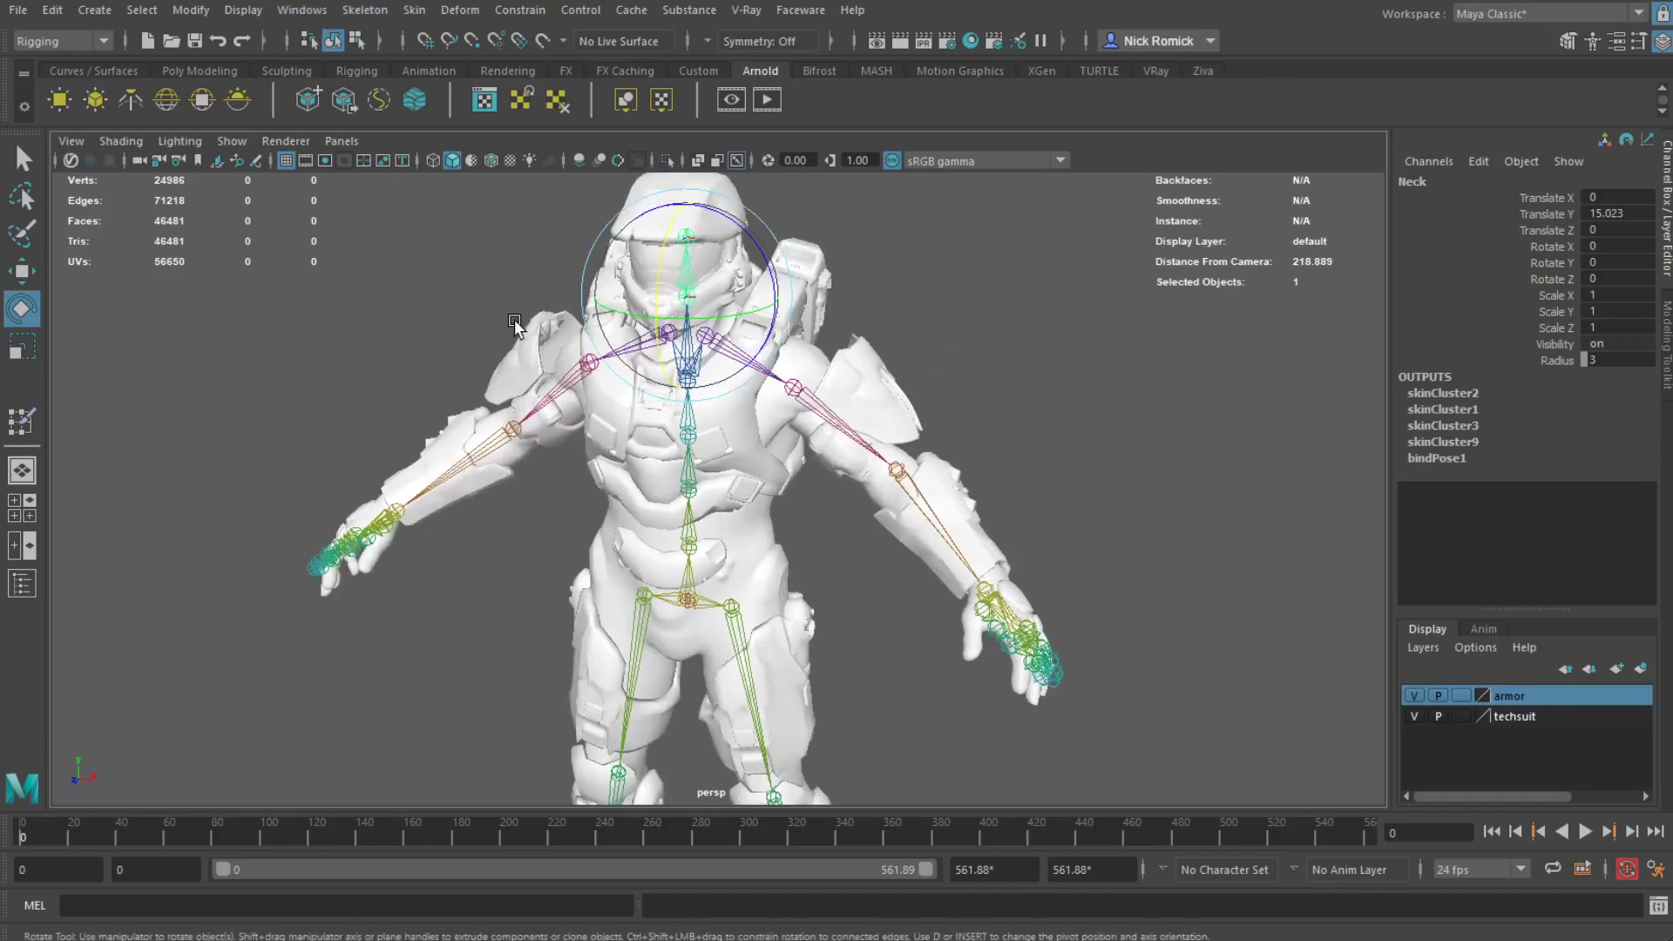
{"action": "left_click", "coordinate": [960, 387]}
Examine the chest armor piece and the spine joints running through it from several angles
{"action": "scroll", "coordinate": [930, 375], "scroll_direction": "up", "scroll_amount": 2}
{"action": "middle_click_drag", "start_coordinate": [951, 273], "coordinate": [897, 373], "text": "alt"}
{"action": "left_click", "coordinate": [682, 497]}
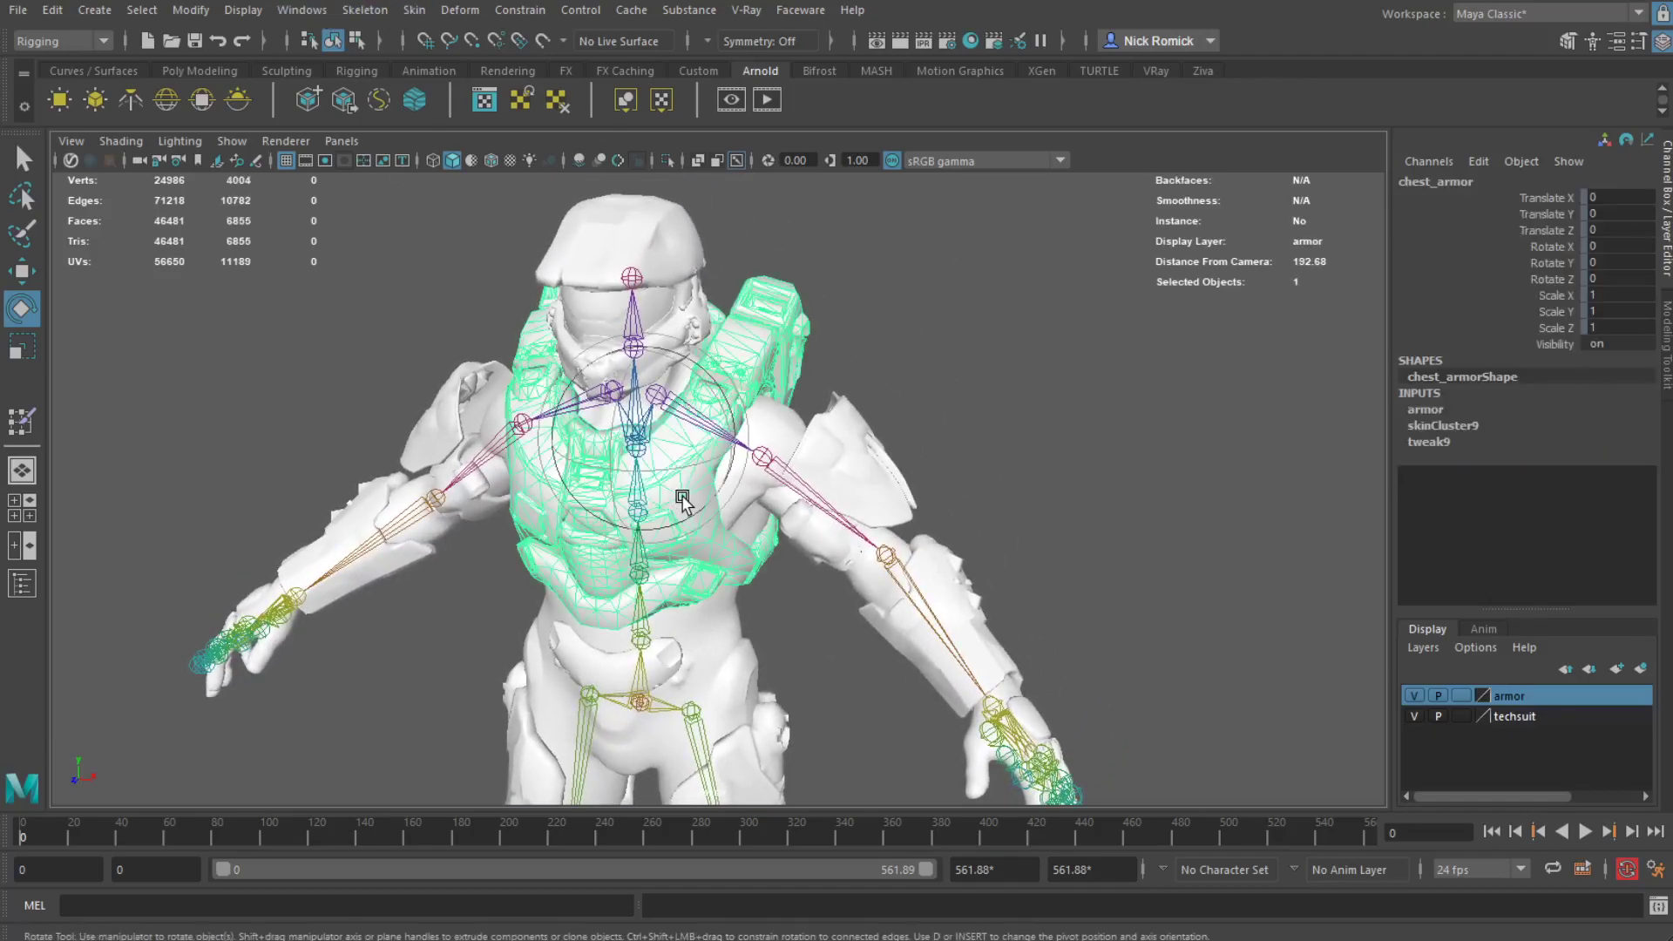
{"action": "left_click_drag", "start_coordinate": [682, 498], "coordinate": [662, 464], "text": "alt"}
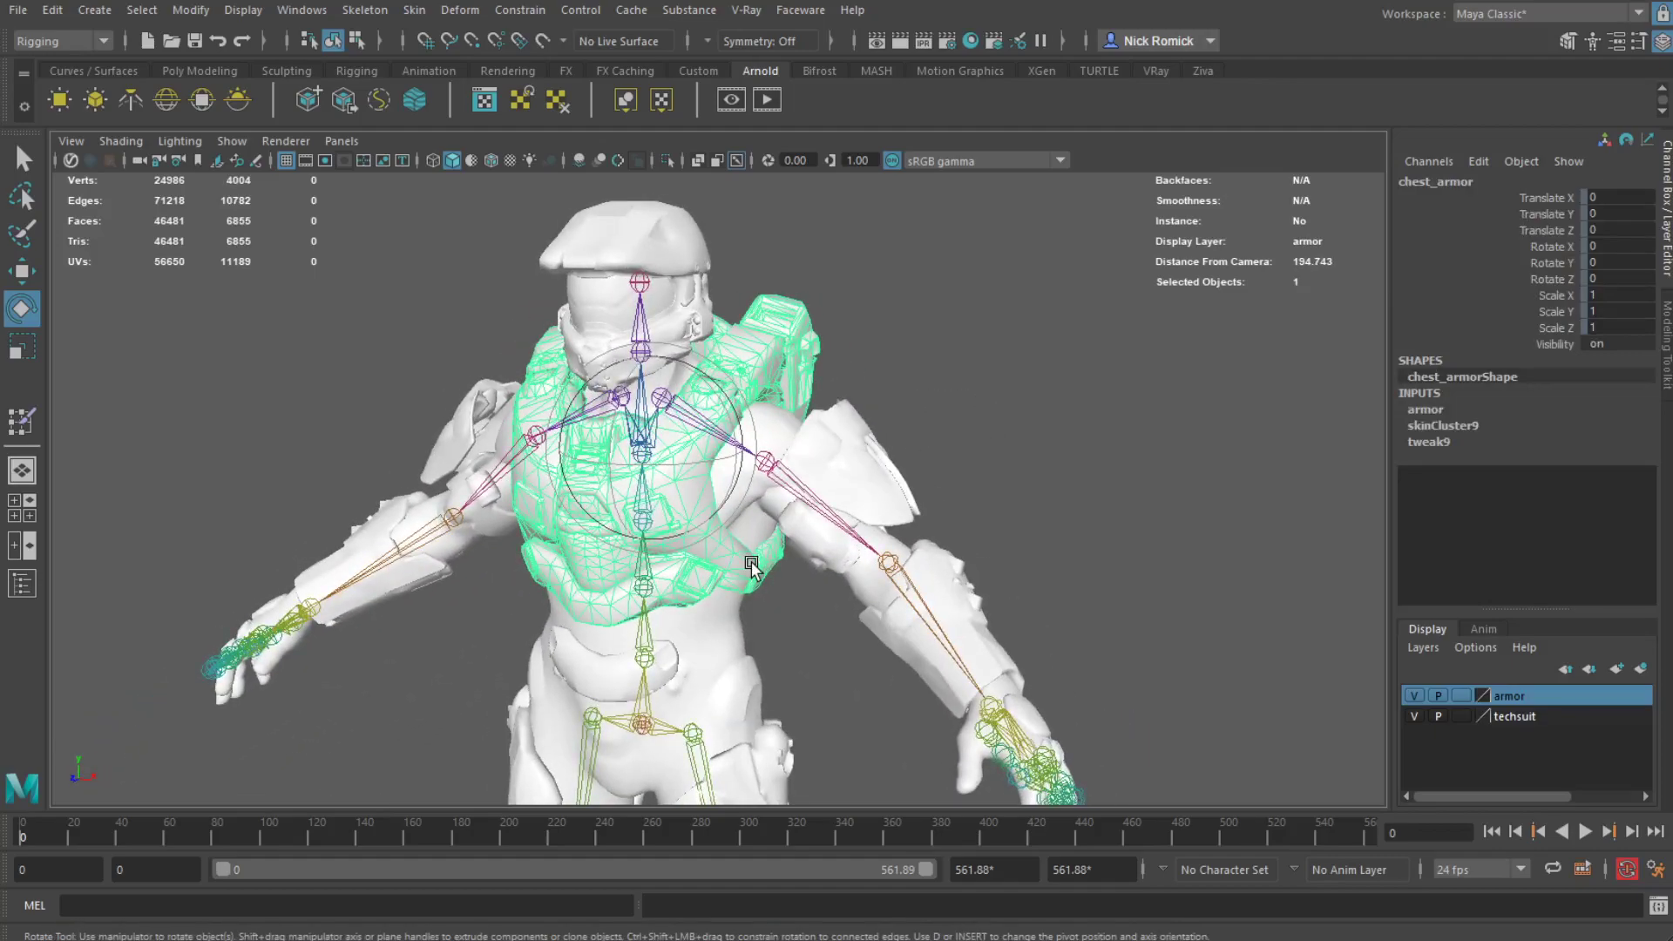
{"action": "left_click_drag", "start_coordinate": [751, 566], "coordinate": [725, 547], "text": "alt"}
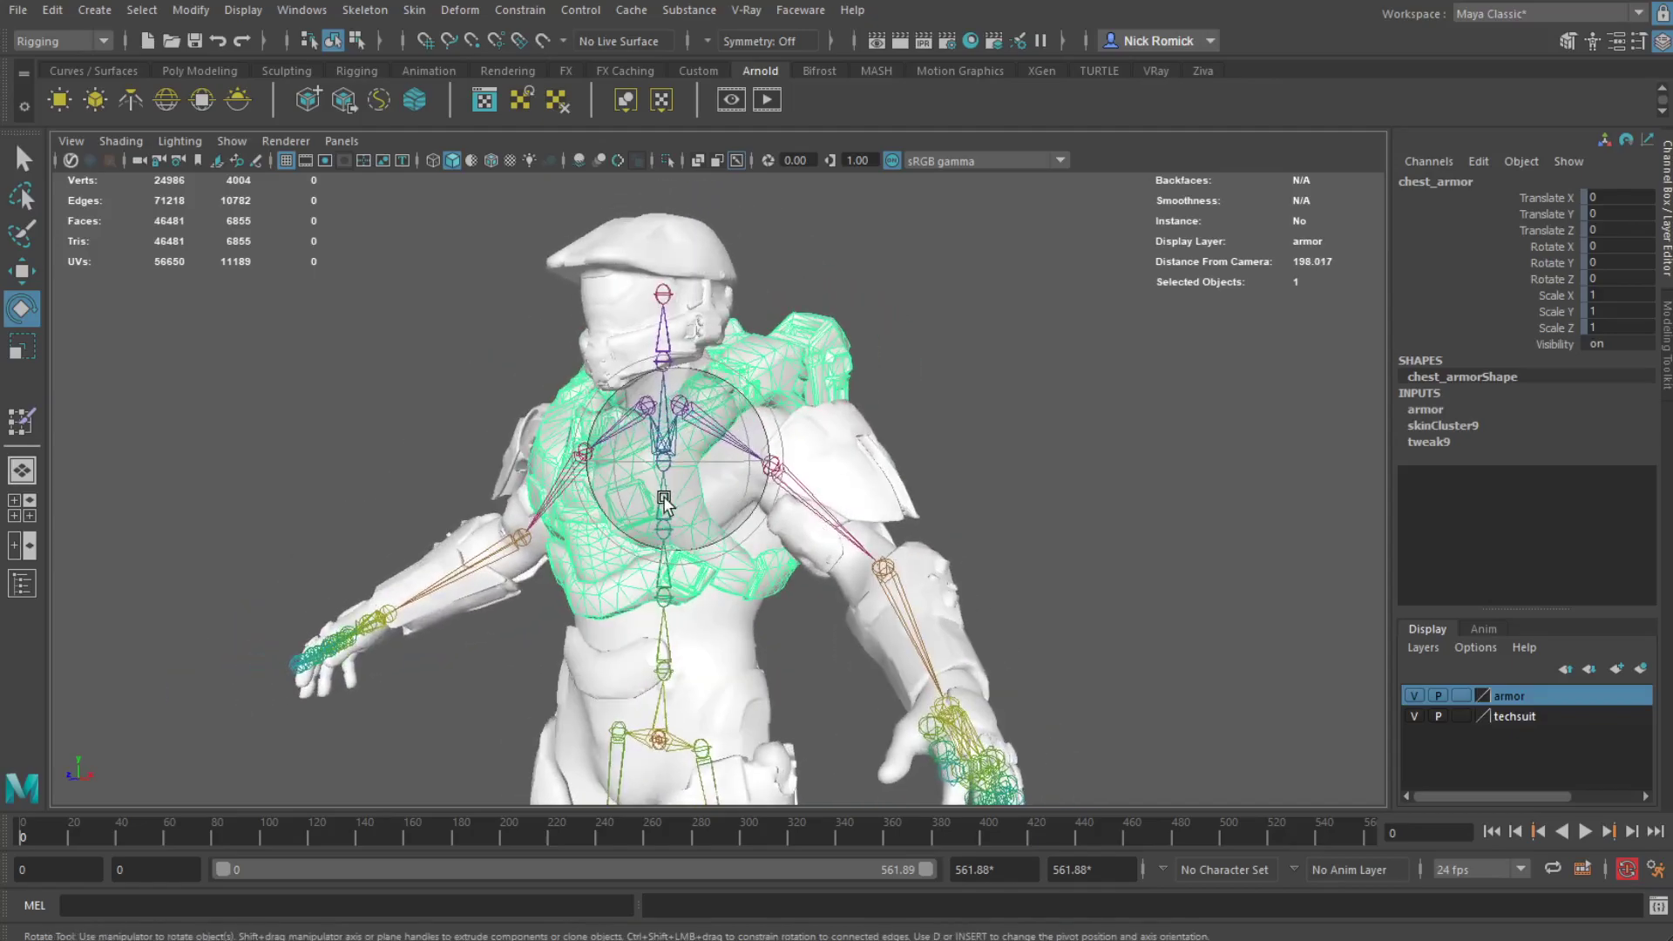
{"action": "left_click", "coordinate": [985, 505]}
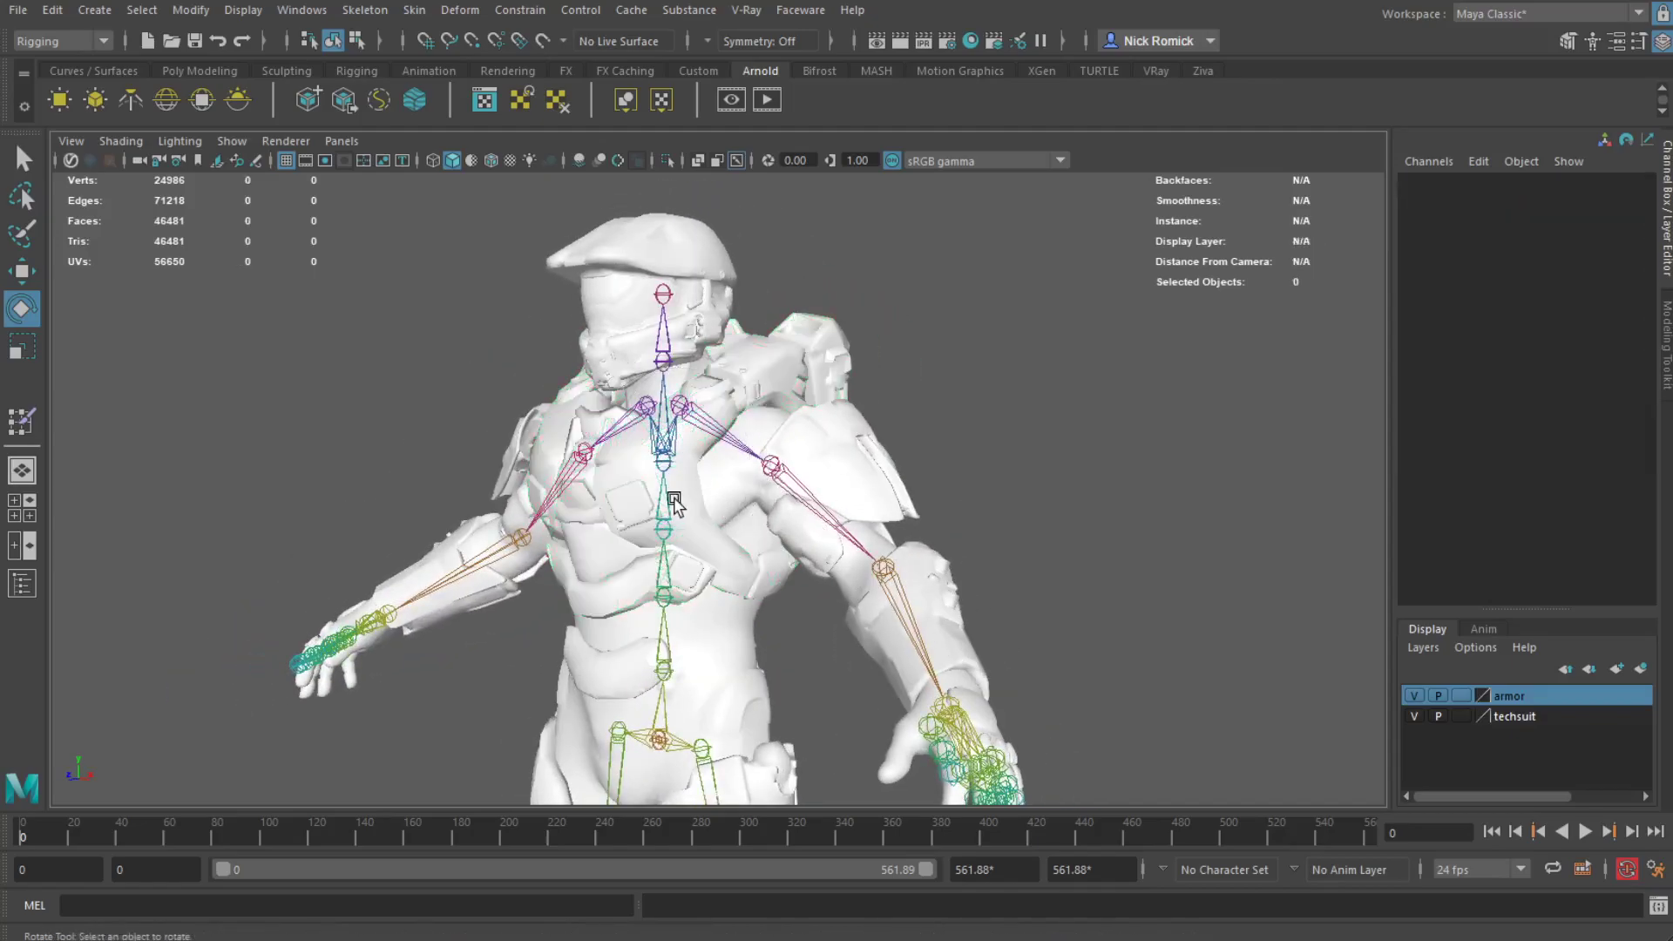
{"action": "left_click", "coordinate": [671, 505]}
{"action": "left_click_drag", "start_coordinate": [675, 507], "coordinate": [862, 600], "text": "alt"}
{"action": "left_click", "coordinate": [916, 578]}
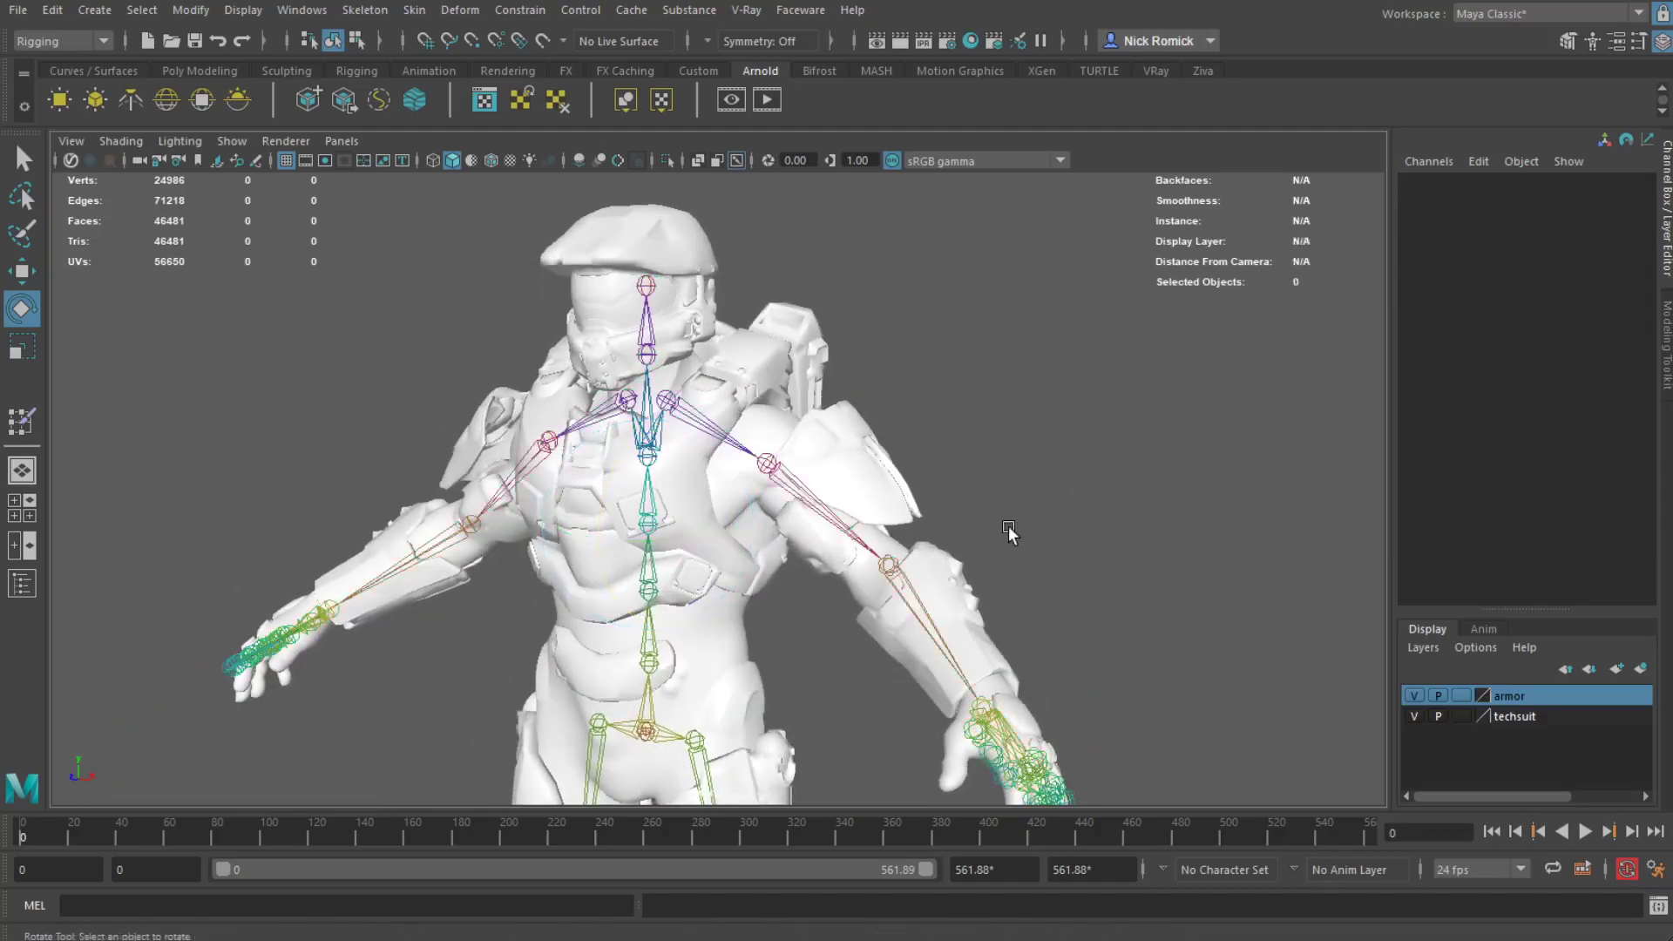
Flood the chest armor's skin weights to the Spine2 joint at value 1 with the Paint Skin Weights tool
{"action": "left_click", "coordinate": [702, 518]}
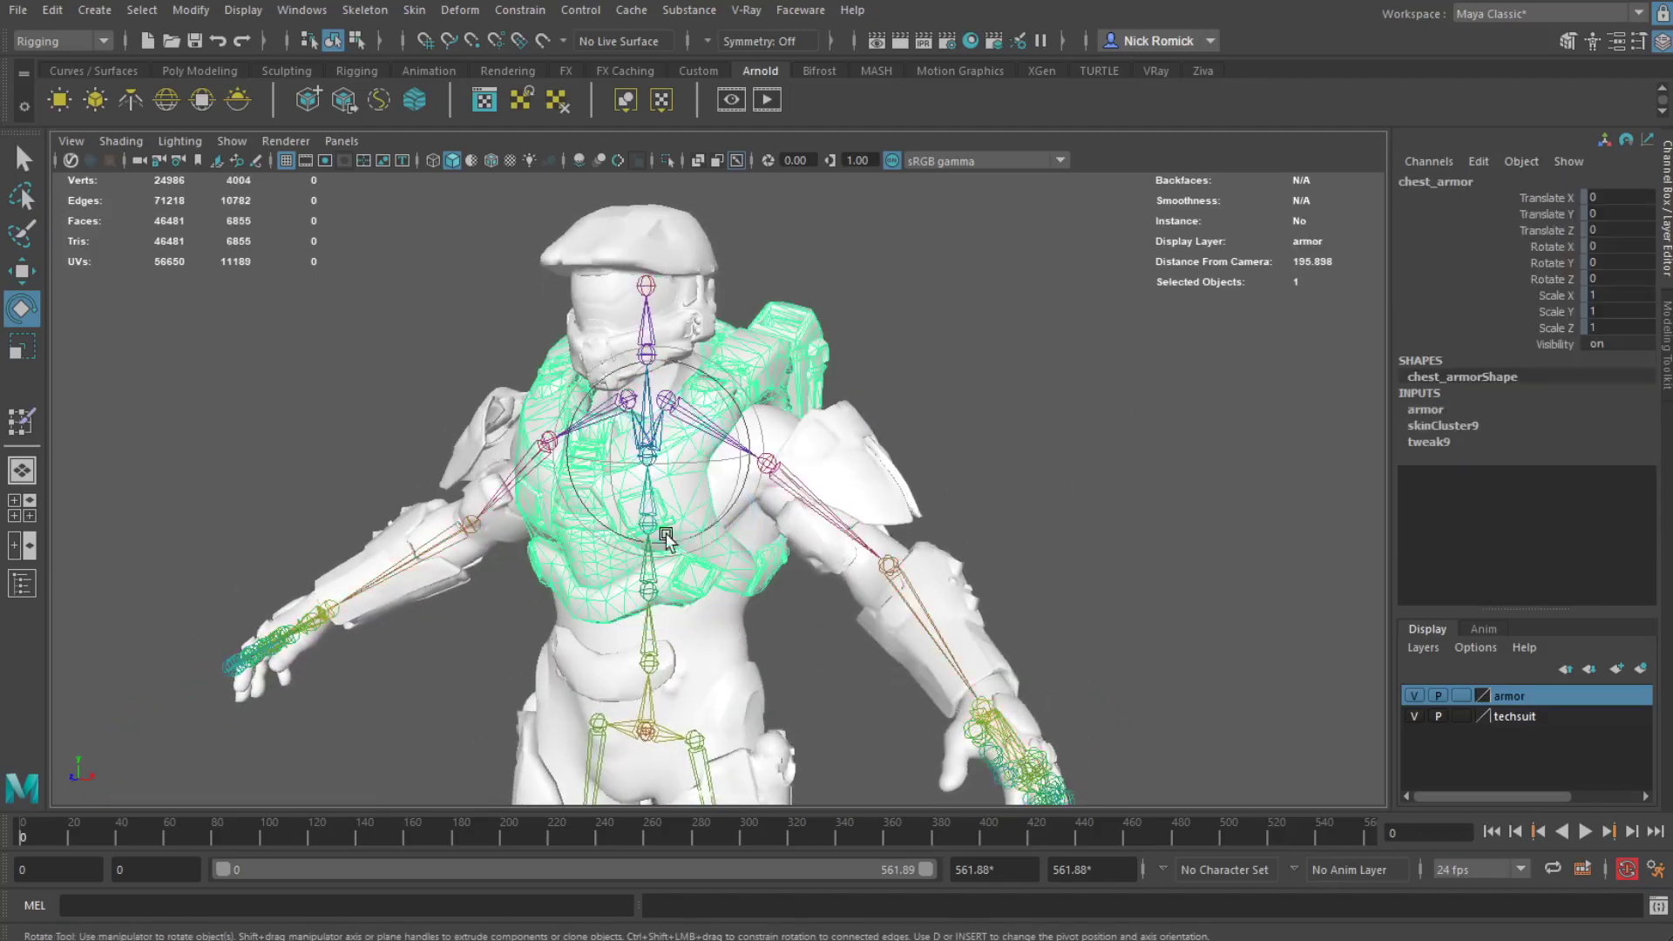
{"action": "left_click", "coordinate": [414, 11]}
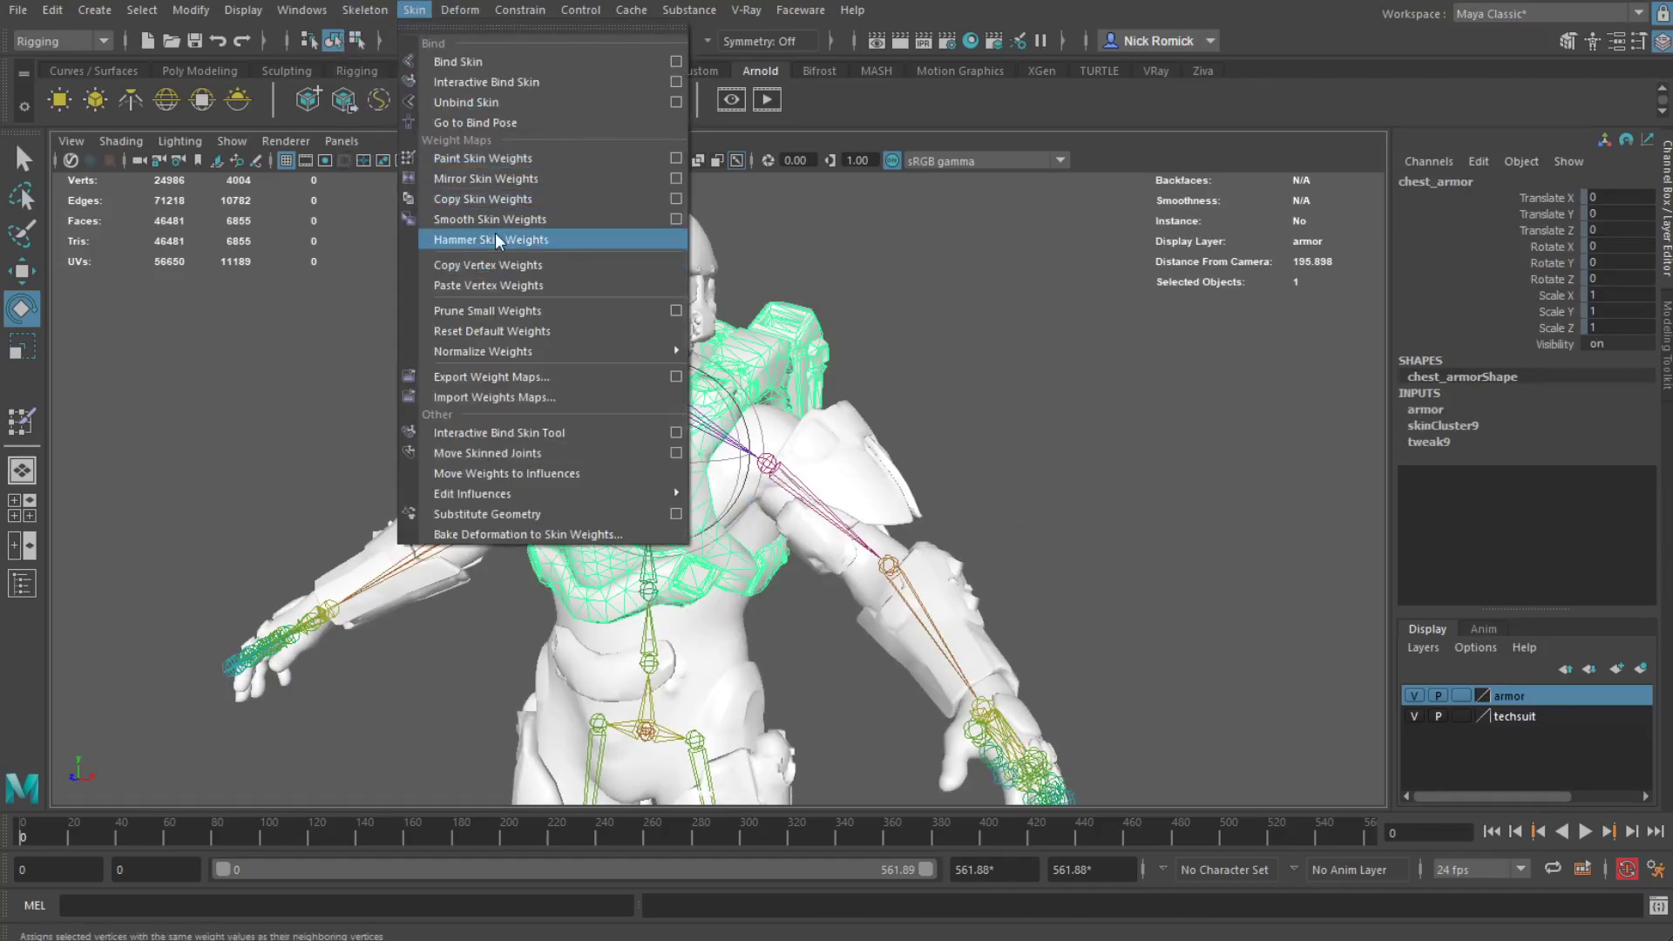
{"action": "left_click", "coordinate": [676, 159]}
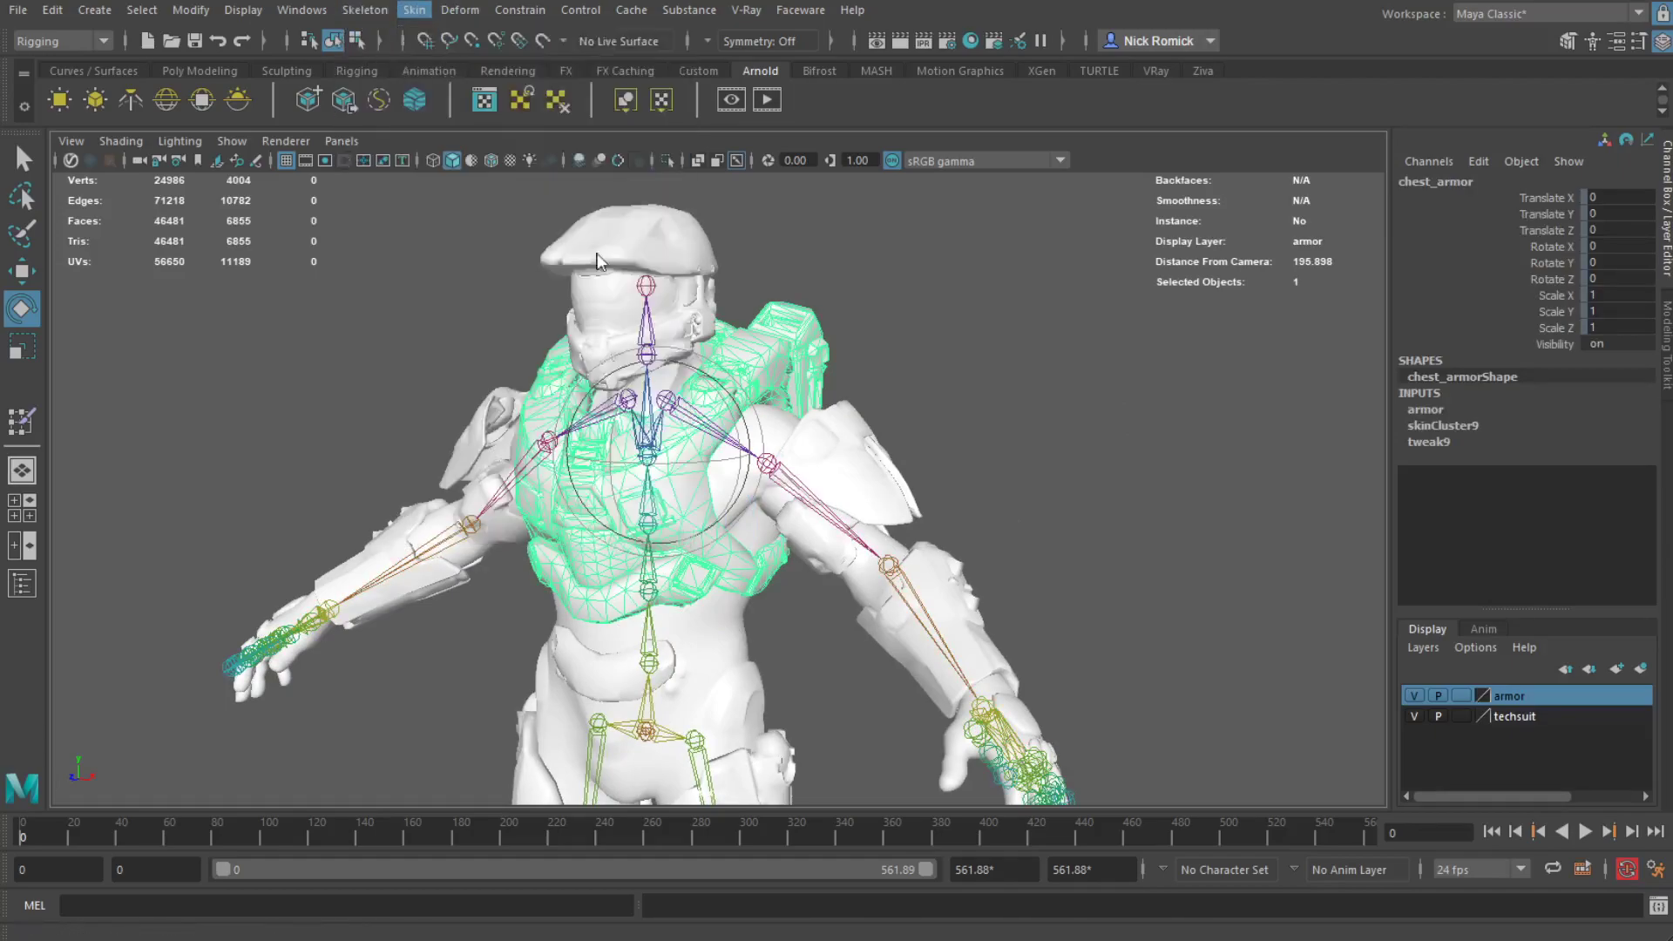
{"action": "left_click_drag", "start_coordinate": [657, 54], "coordinate": [201, 53]}
{"action": "left_click", "coordinate": [168, 251]}
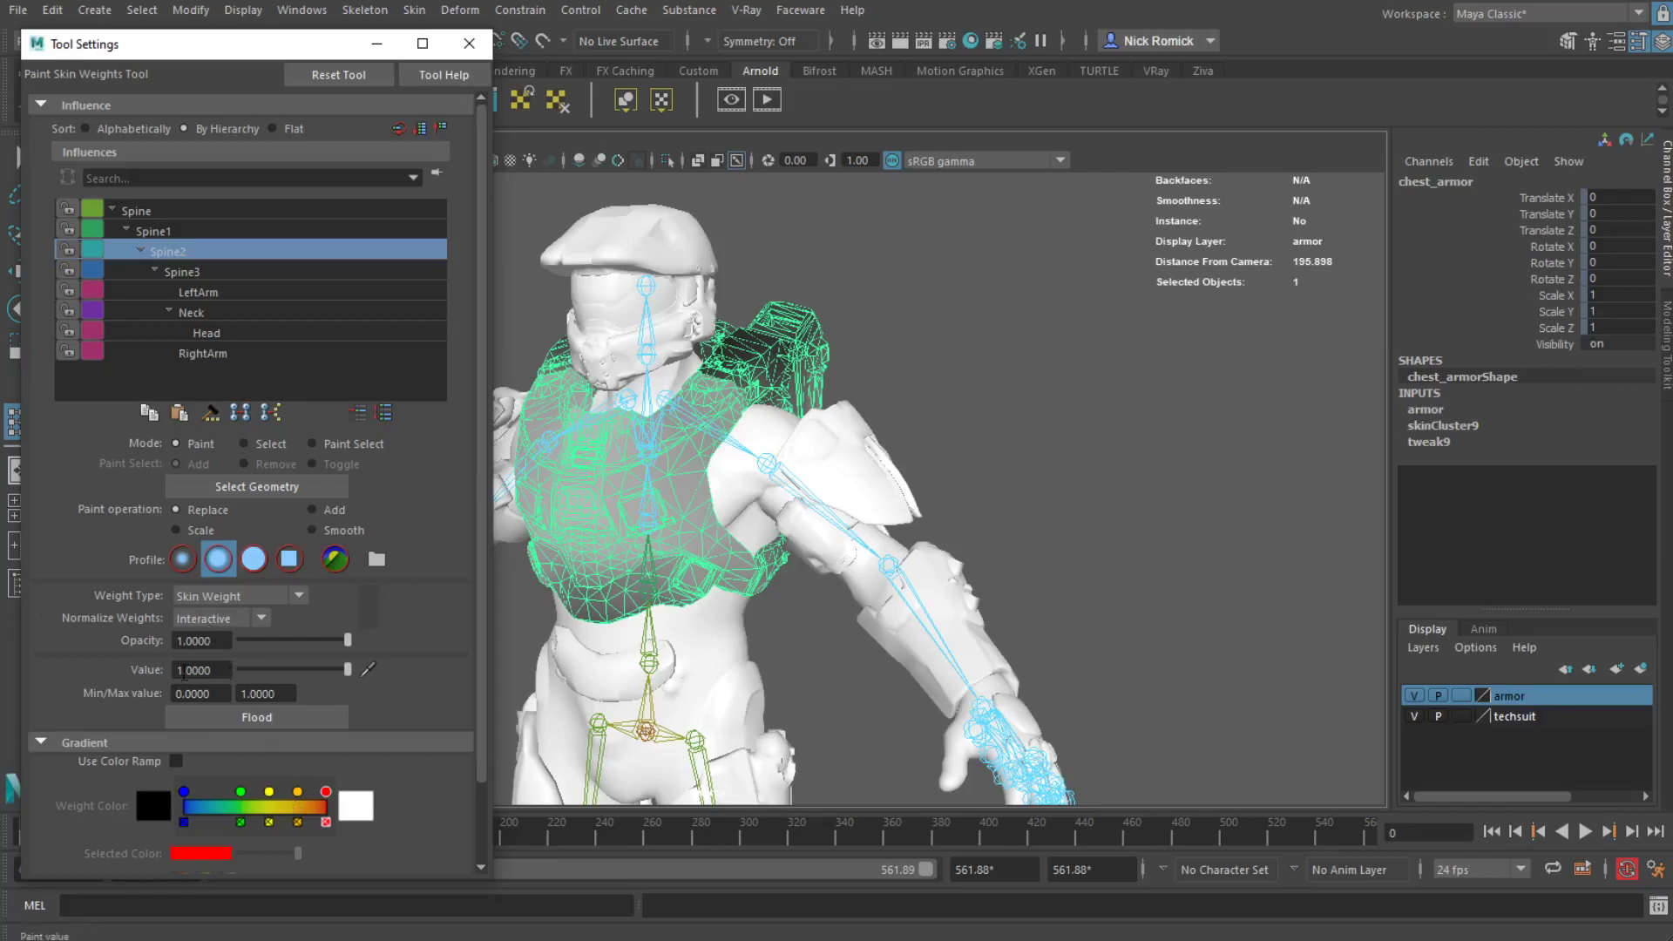
{"action": "left_click", "coordinate": [248, 723]}
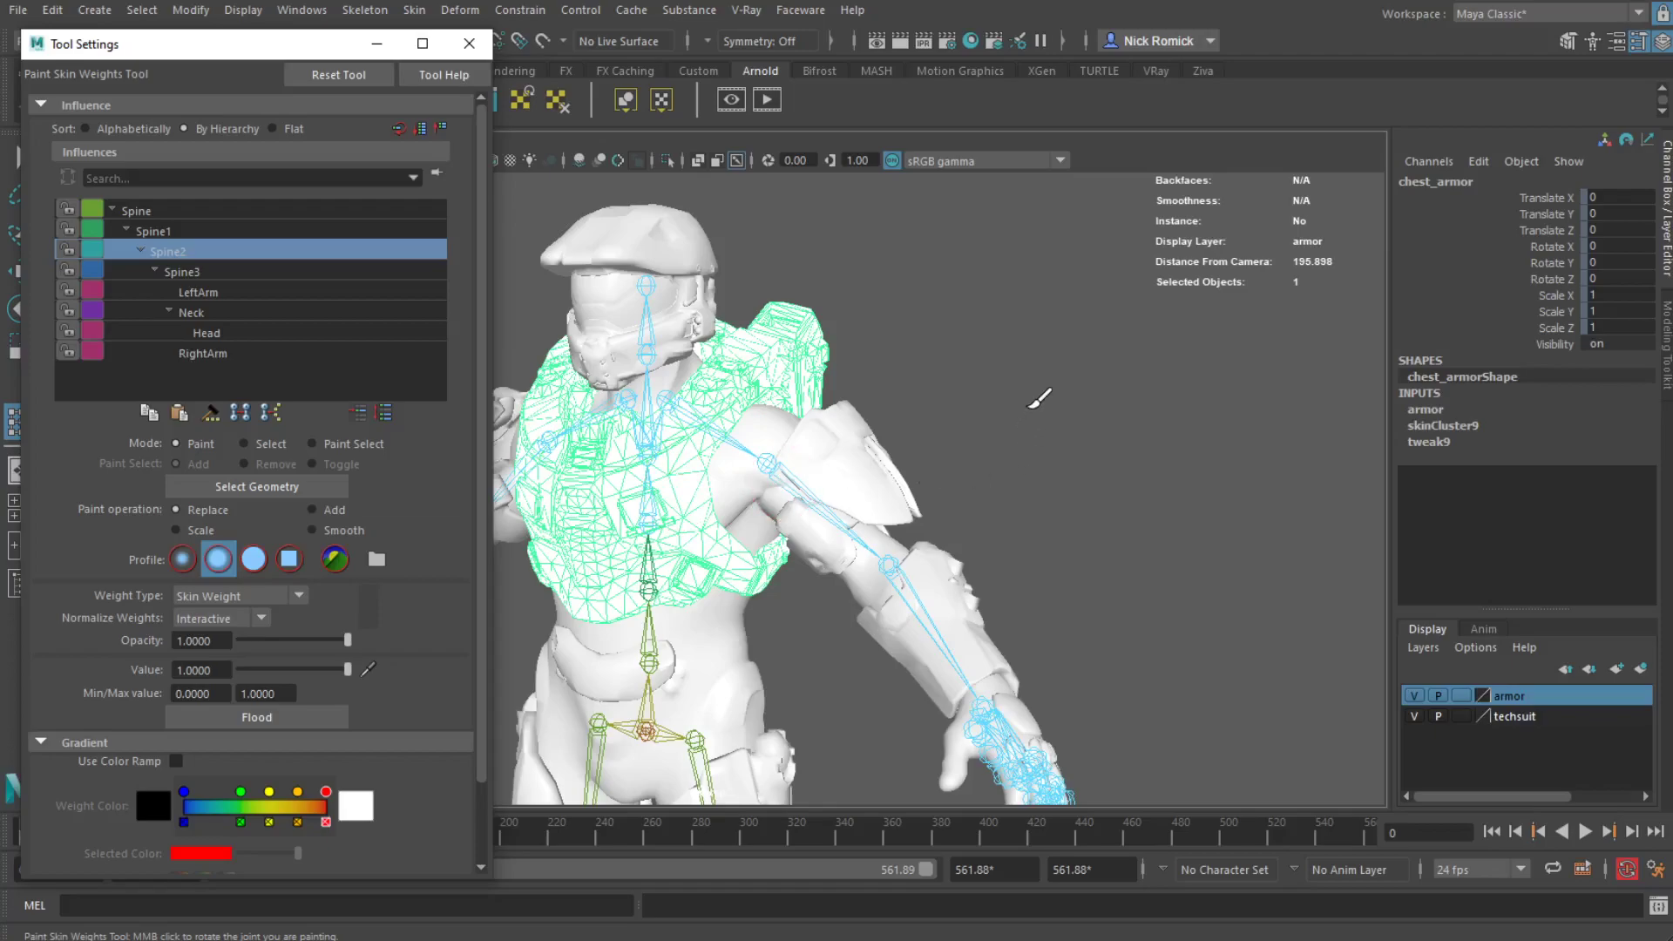
Check the chest armor's new weighting at the Spine2 joint using the Rotate tool, and deselect the joint
{"action": "key", "text": "w"}
{"action": "left_click", "coordinate": [642, 524]}
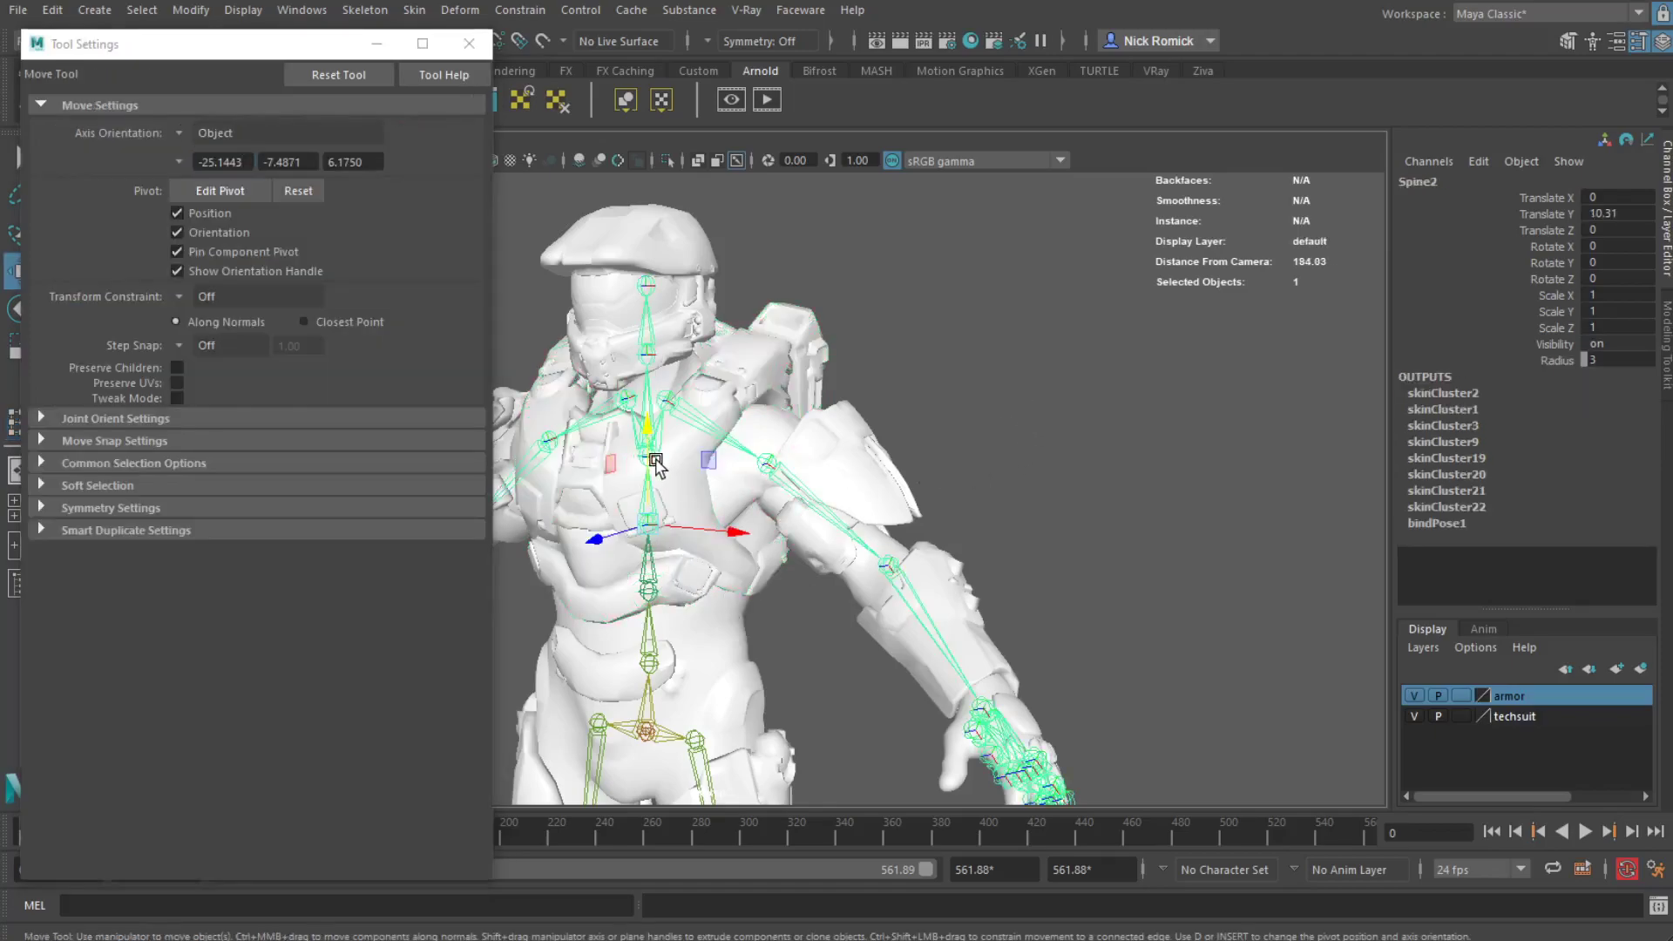
{"action": "key", "text": "e"}
{"action": "left_click", "coordinate": [938, 392]}
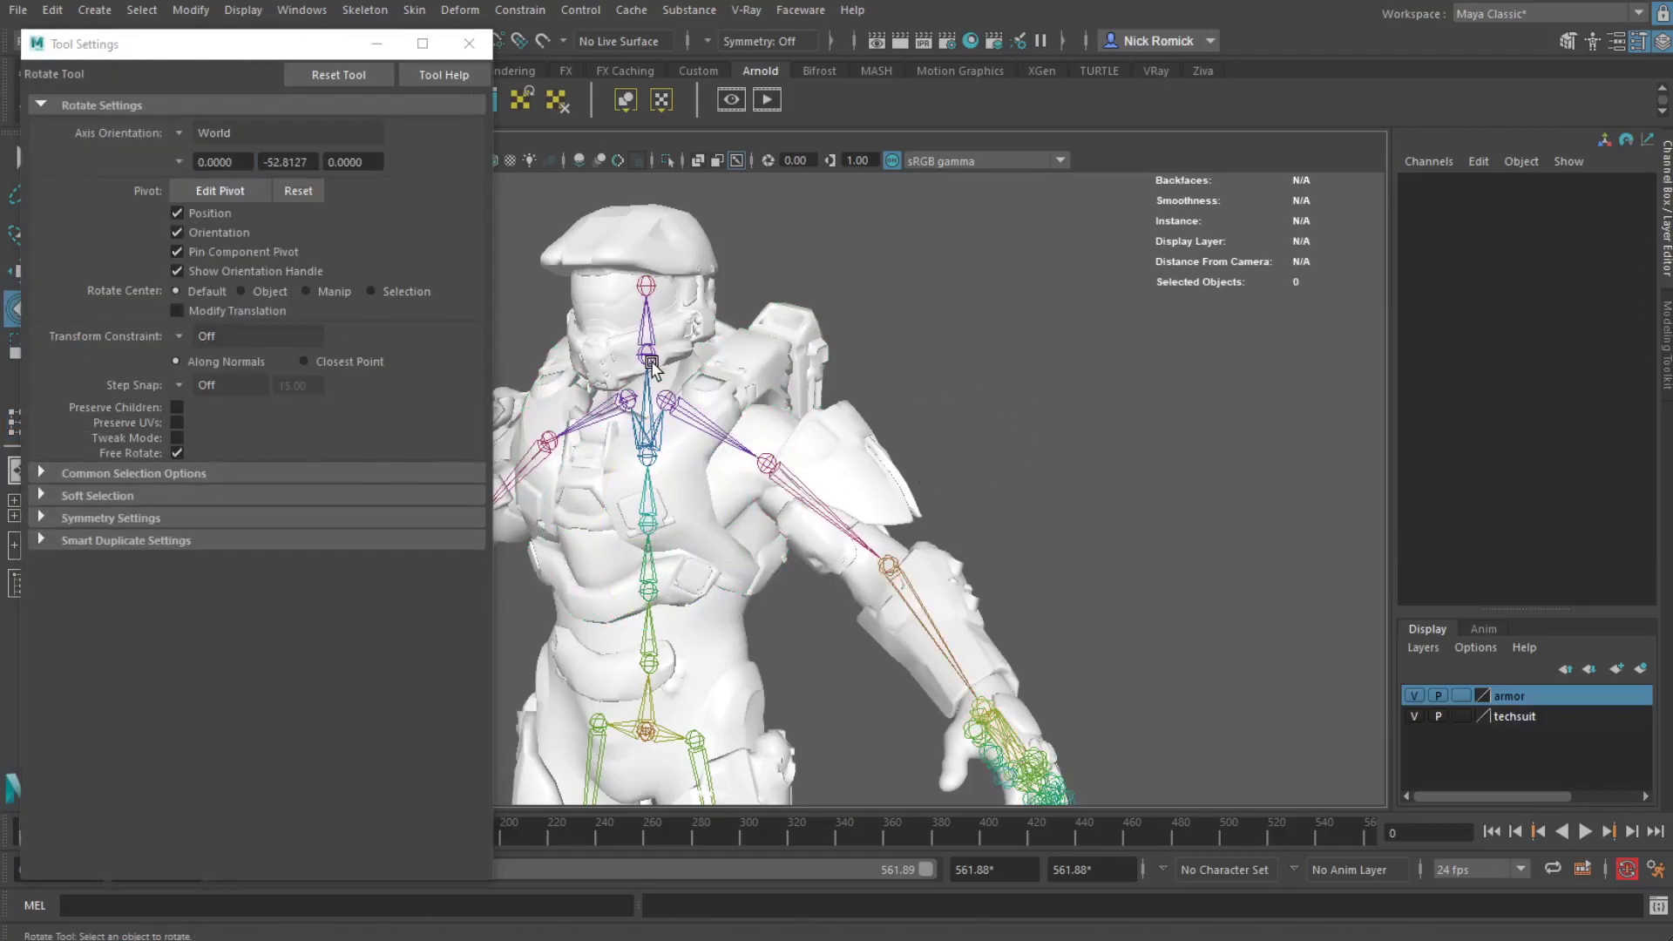
Check the Neck and Head joints' influence on the helmet and chest armor, leaving the pose unchanged
{"action": "left_click", "coordinate": [658, 374]}
{"action": "mouse_move", "coordinate": [629, 332]}
{"action": "left_mouse_down"}
{"action": "mouse_move", "coordinate": [600, 361]}
{"action": "mouse_move", "coordinate": [631, 329]}
{"action": "left_mouse_up"}
{"action": "left_click", "coordinate": [735, 513]}
{"action": "left_click", "coordinate": [939, 400]}
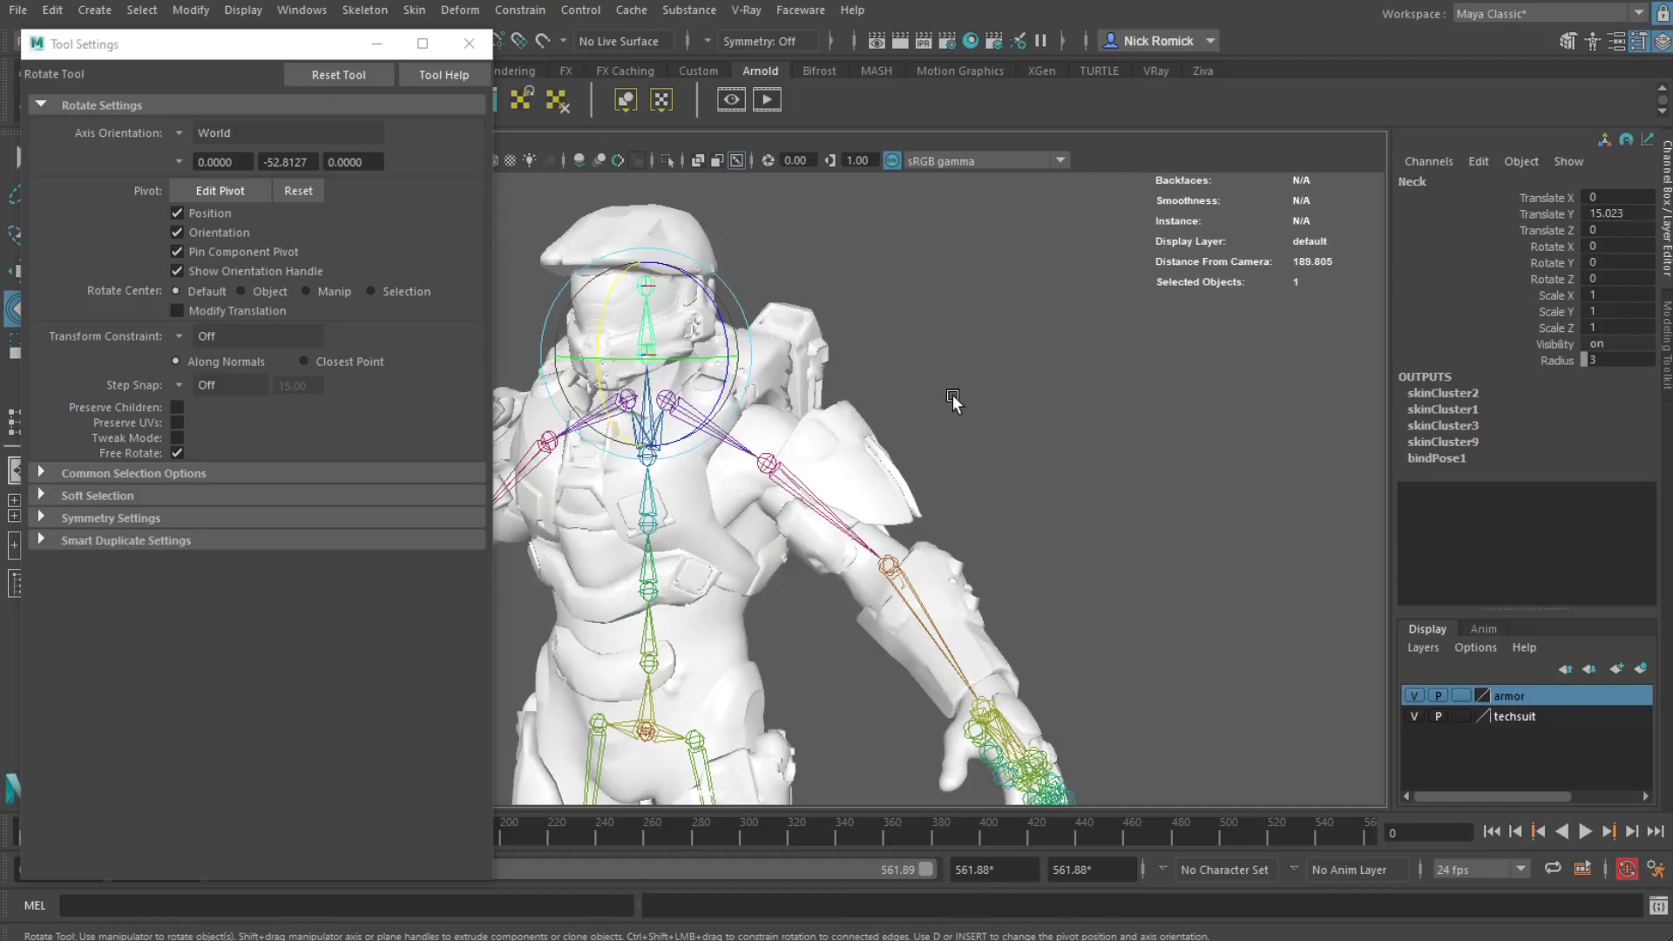
{"action": "left_click", "coordinate": [642, 334]}
{"action": "left_click", "coordinate": [1008, 324]}
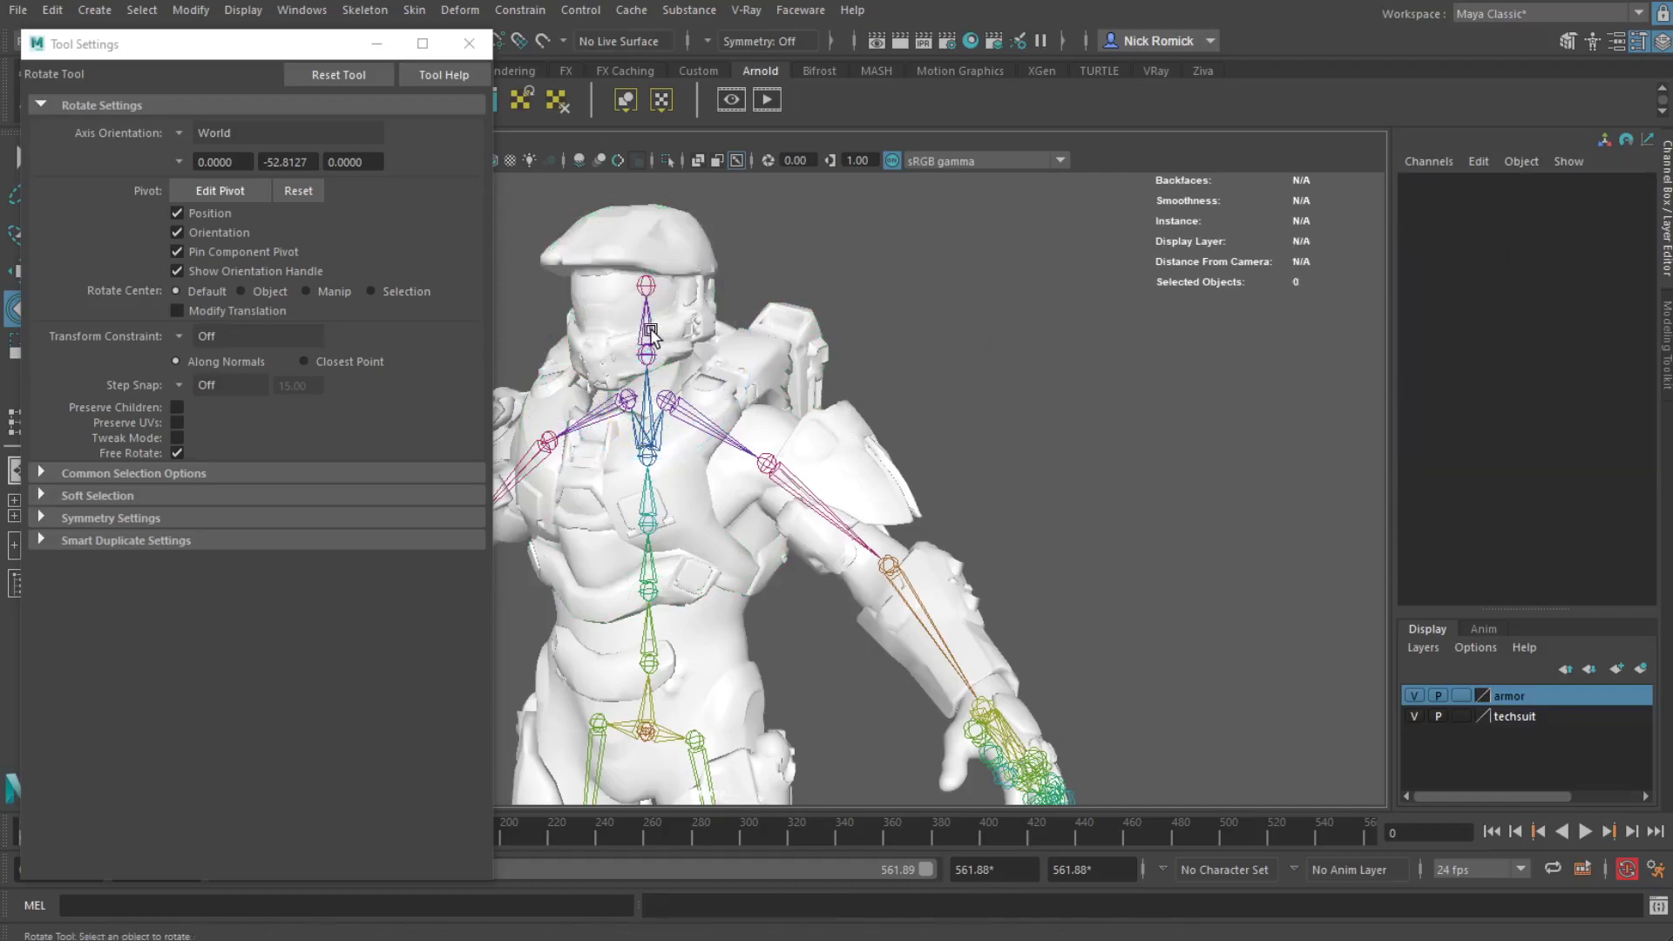
{"action": "left_click", "coordinate": [649, 333]}
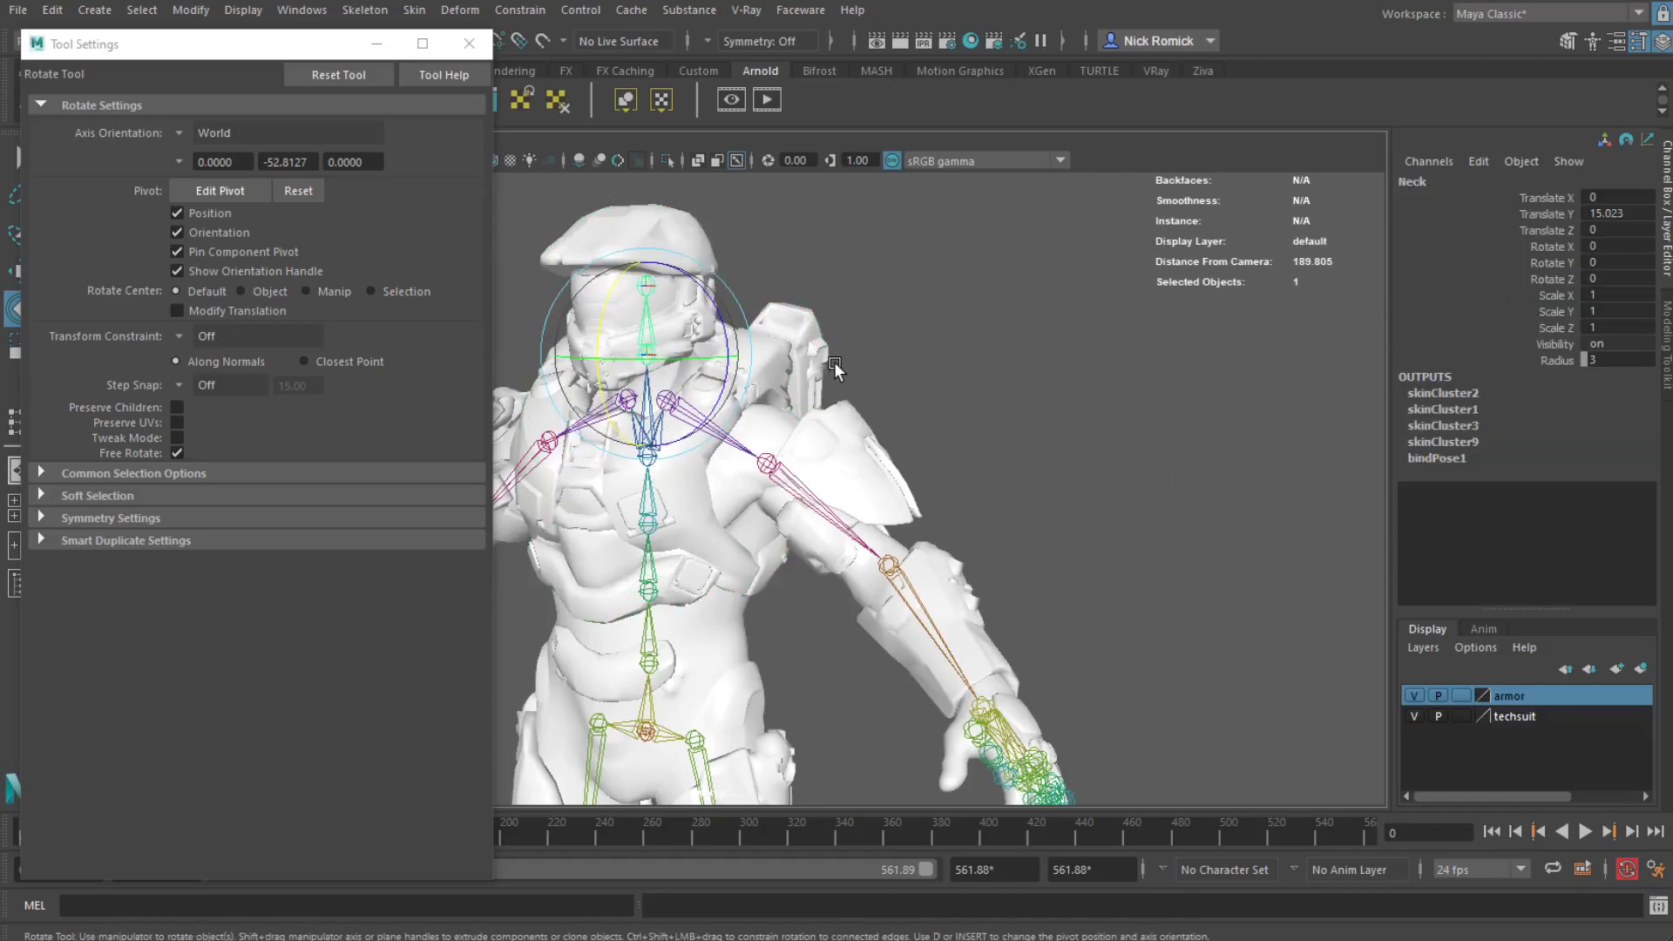
{"action": "left_click", "coordinate": [976, 384]}
{"action": "left_click", "coordinate": [647, 285]}
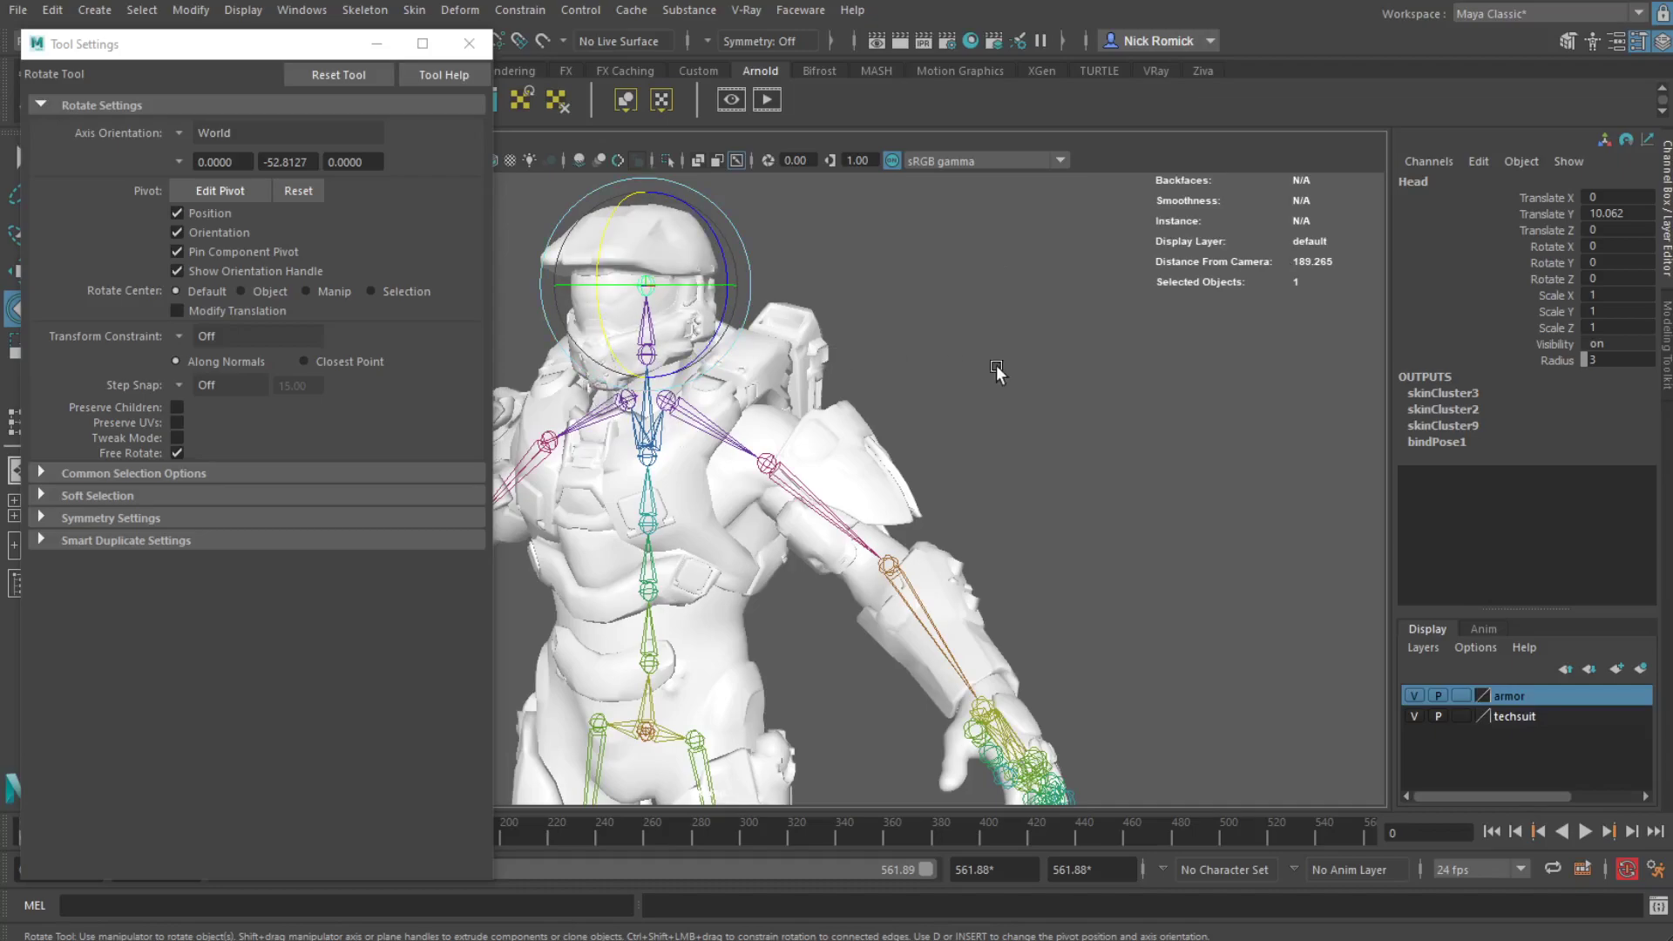
{"action": "left_click", "coordinate": [950, 373]}
Flood the helmet armor's skin weights to the Head joint at value 1 with the Paint Skin Weights tool
{"action": "left_click", "coordinate": [588, 254]}
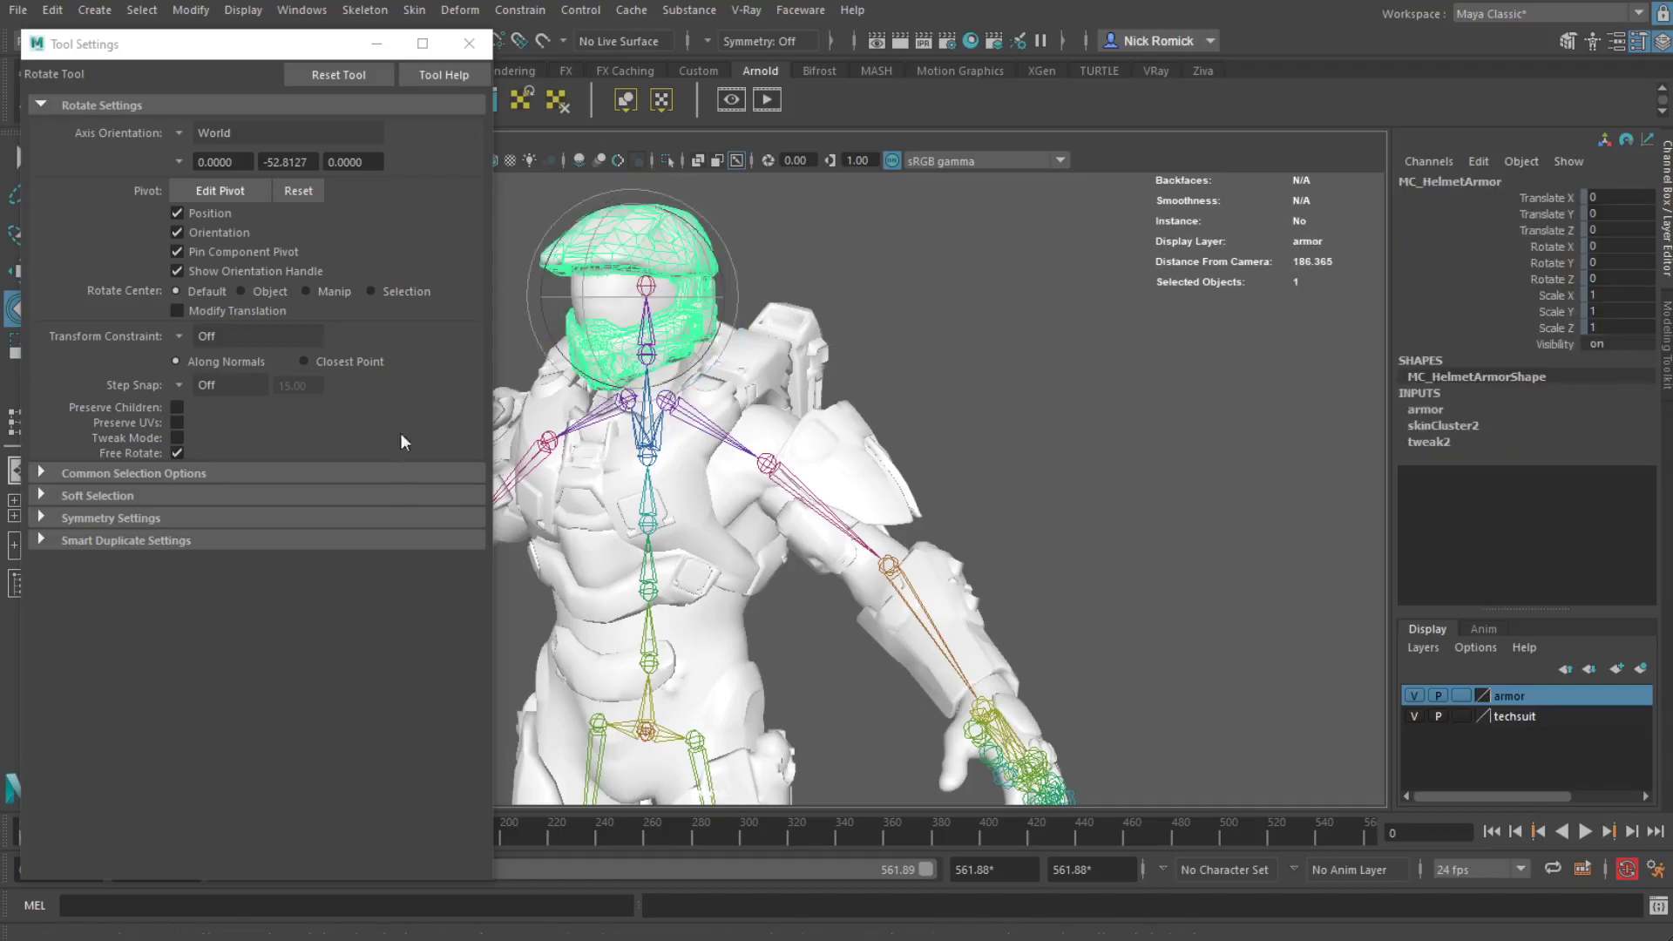
{"action": "left_click", "coordinate": [460, 9]}
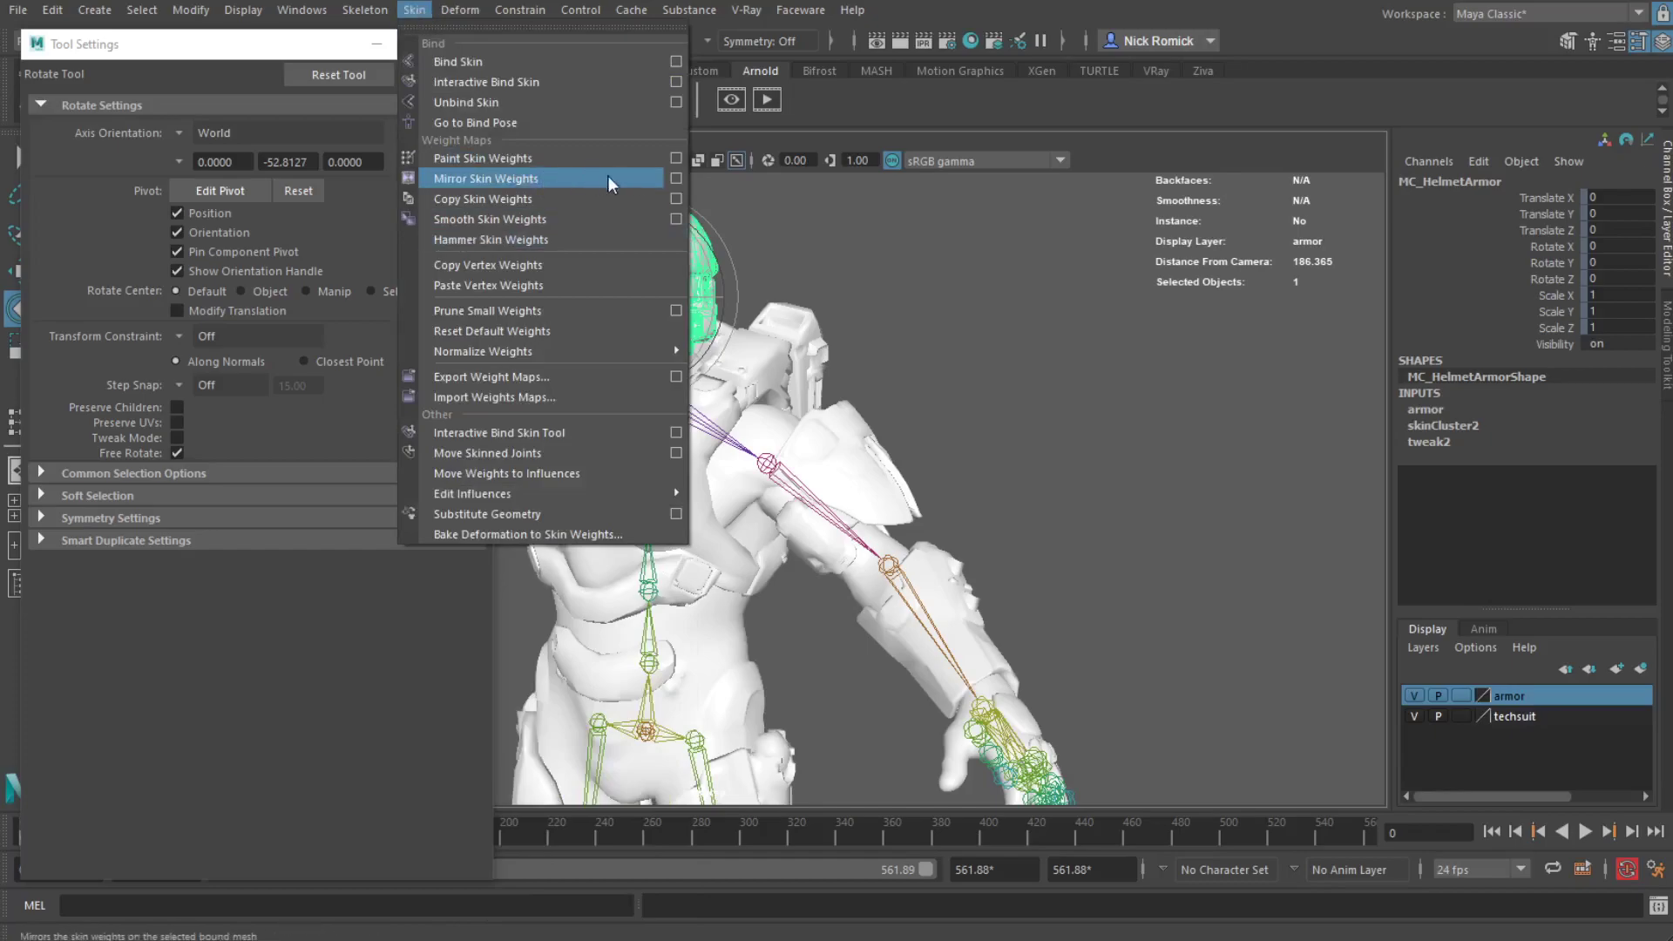
{"action": "left_click", "coordinate": [676, 159]}
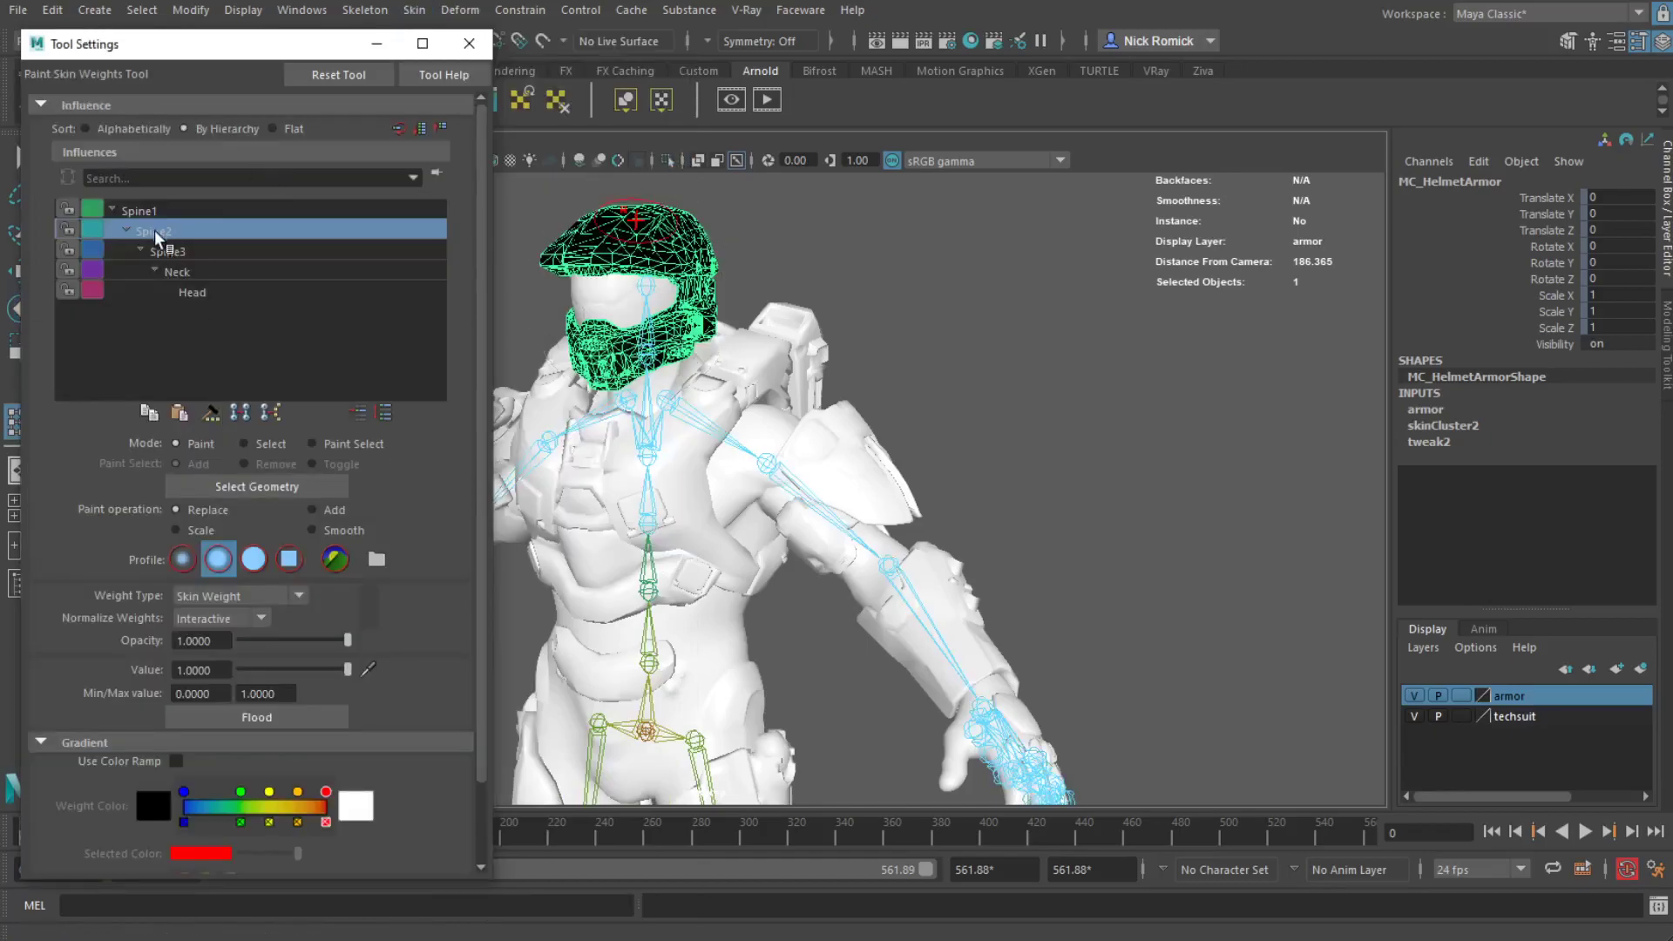
{"action": "left_click", "coordinate": [189, 294]}
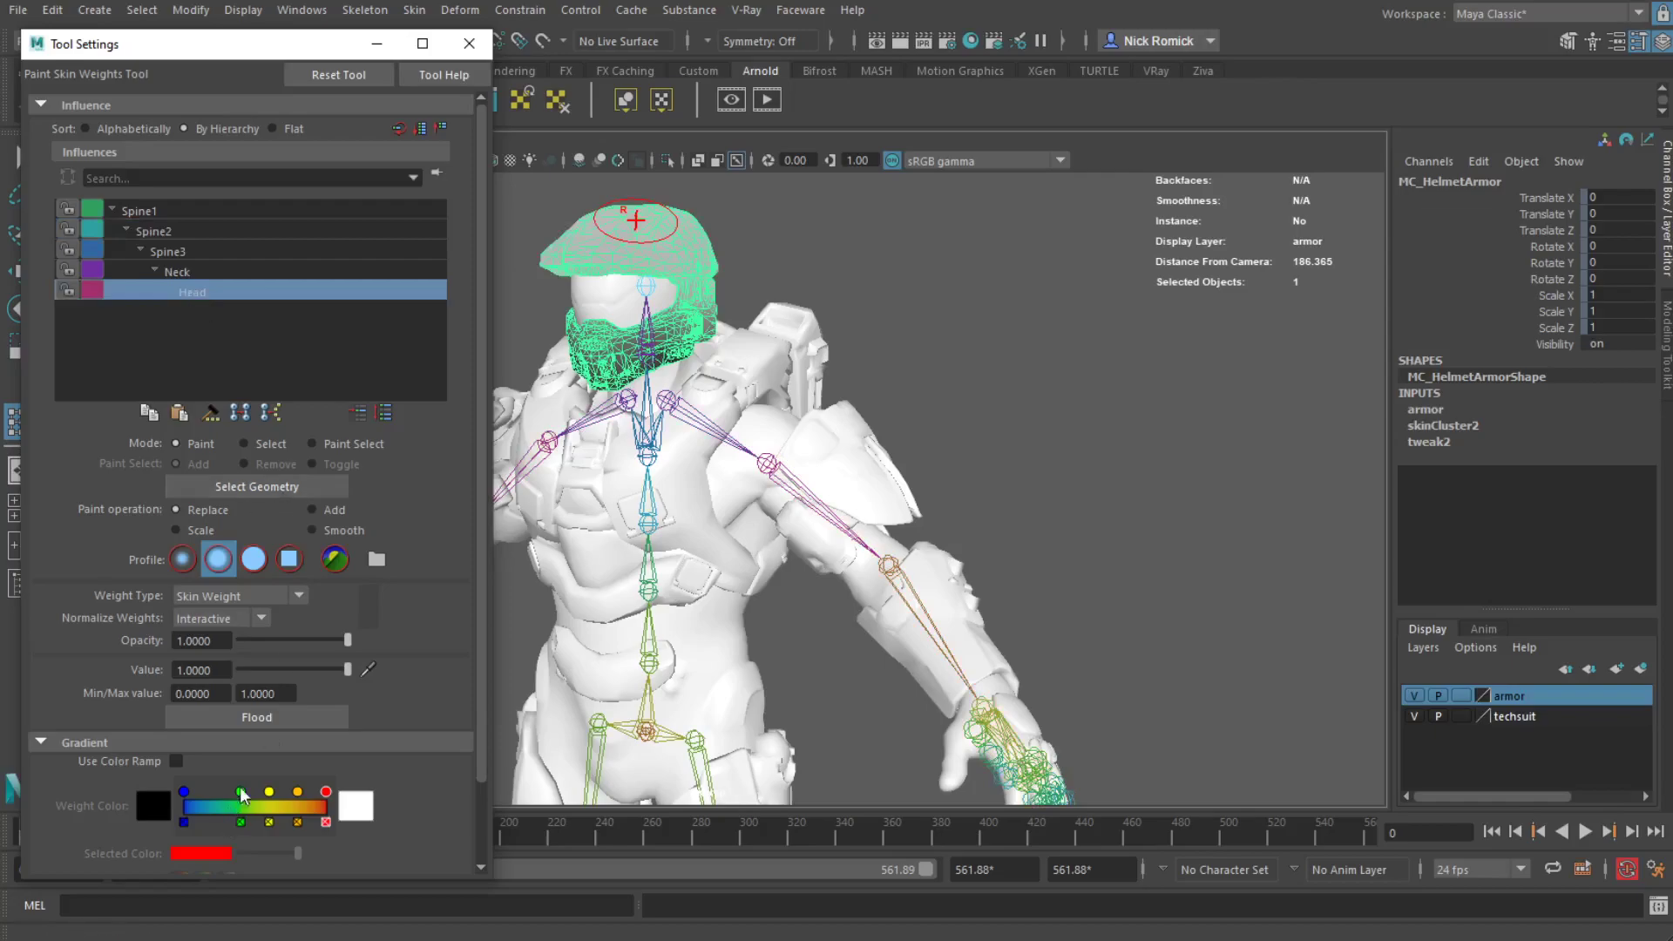
{"action": "left_click", "coordinate": [257, 717]}
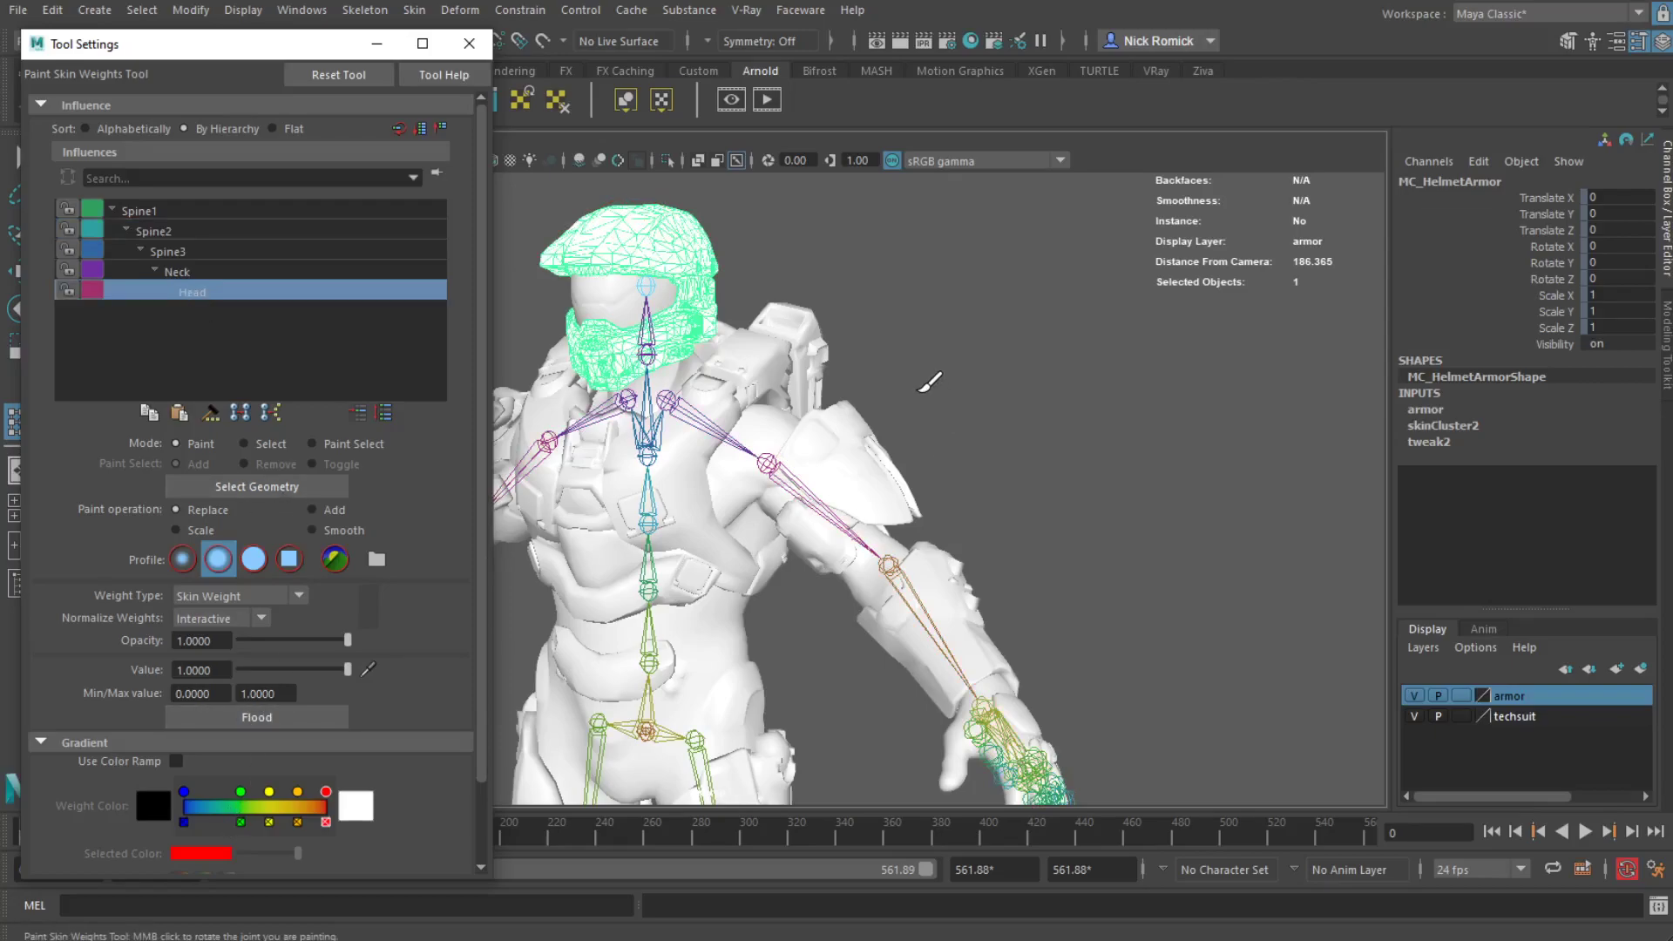
Test the helmet's new weighting by rotating the Neck joint, undo the rotation, and deselect the joint
{"action": "key", "text": "w"}
{"action": "left_click", "coordinate": [654, 318]}
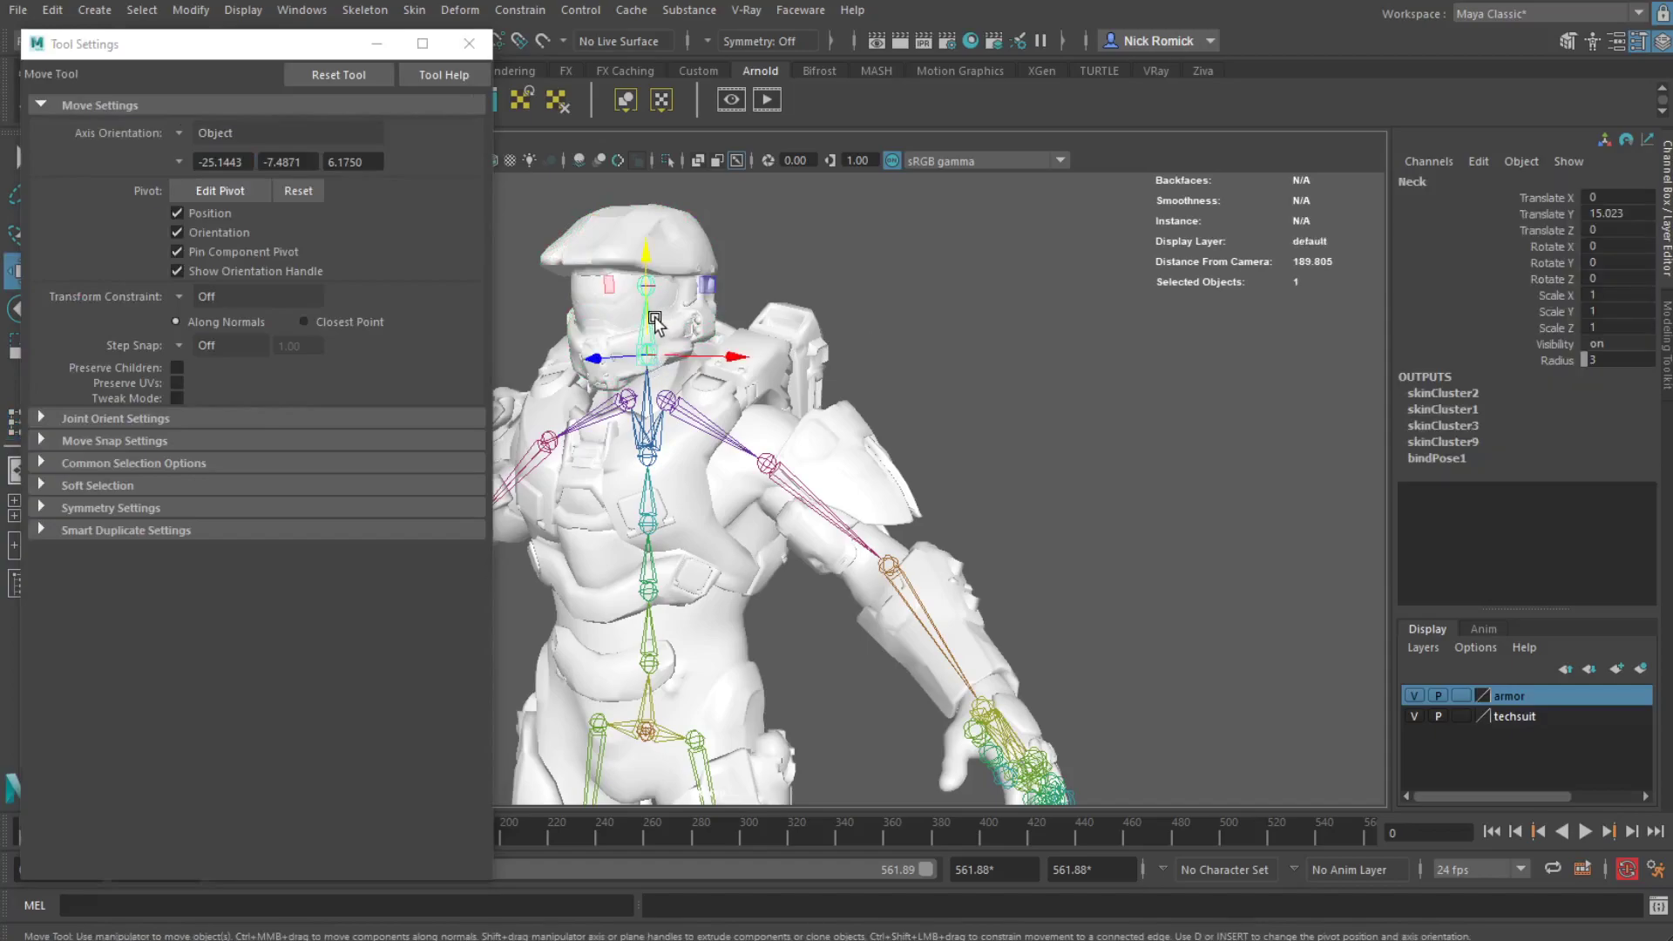
{"action": "key", "text": "e"}
{"action": "left_click_drag", "start_coordinate": [632, 288], "coordinate": [607, 324]}
{"action": "key", "text": "ctrl+z"}
{"action": "left_click", "coordinate": [956, 541]}
Examine the right and left calf armor pieces and how the LeftLeg joint lines up with the left one
{"action": "left_click_drag", "start_coordinate": [687, 533], "coordinate": [922, 467], "text": "alt"}
{"action": "right_click_drag", "start_coordinate": [922, 467], "coordinate": [858, 562], "text": "alt"}
{"action": "left_click_drag", "start_coordinate": [858, 565], "coordinate": [732, 558], "text": "alt"}
{"action": "left_click", "coordinate": [751, 600]}
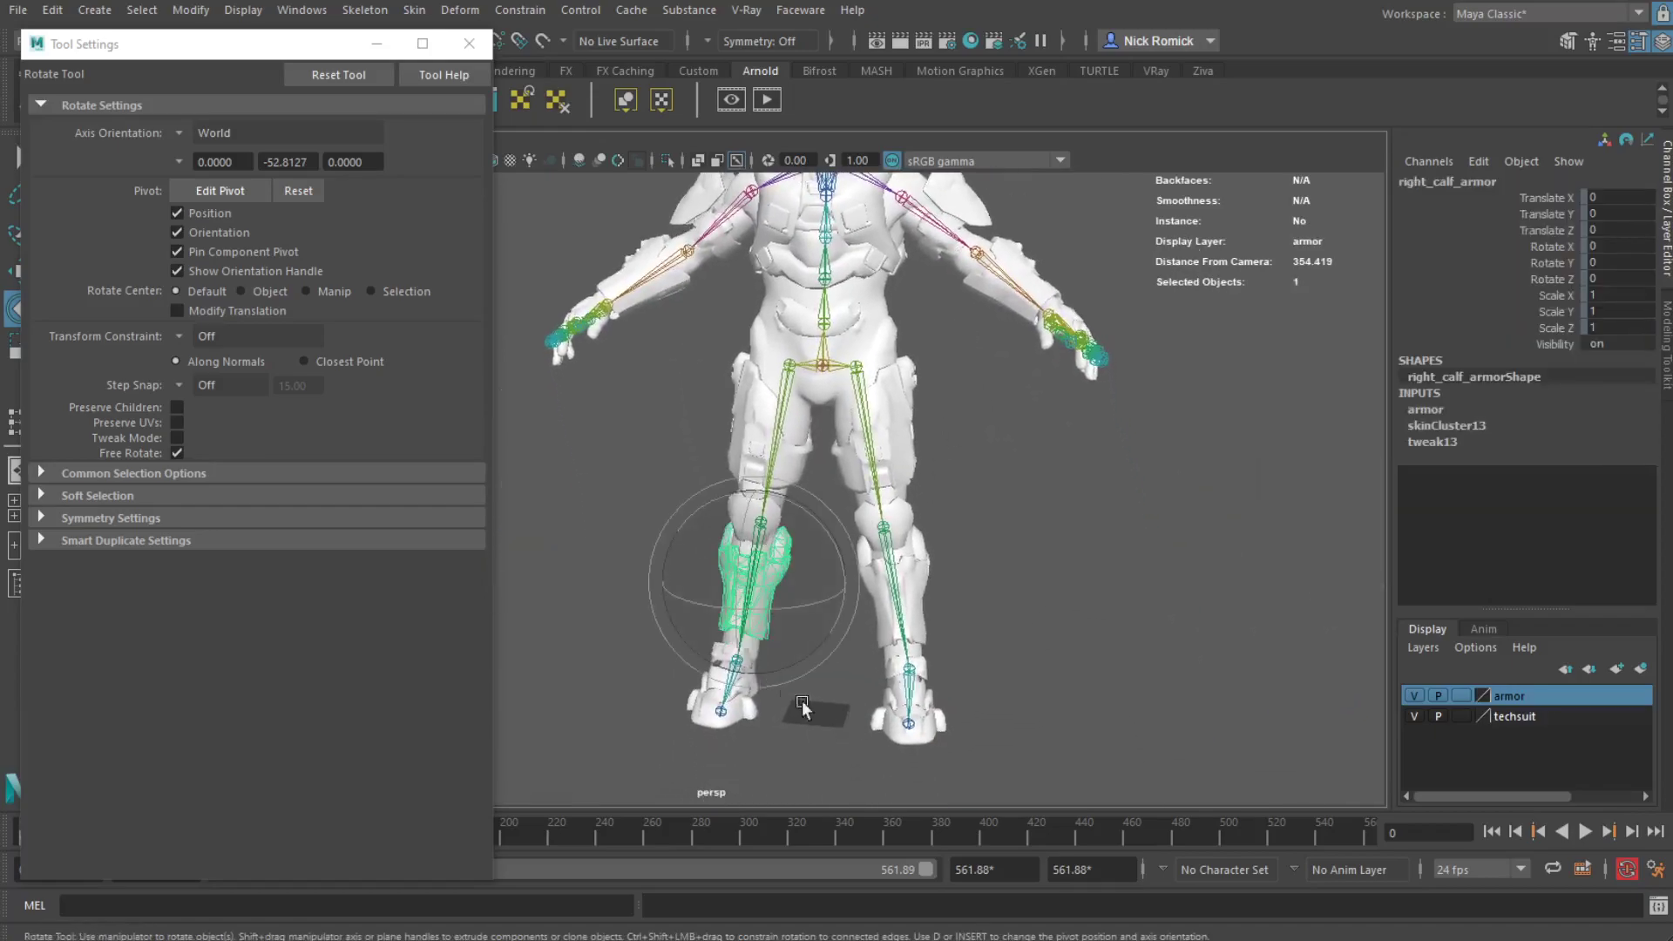
{"action": "left_click", "coordinate": [958, 621]}
{"action": "left_click", "coordinate": [913, 577]}
{"action": "key", "text": "q"}
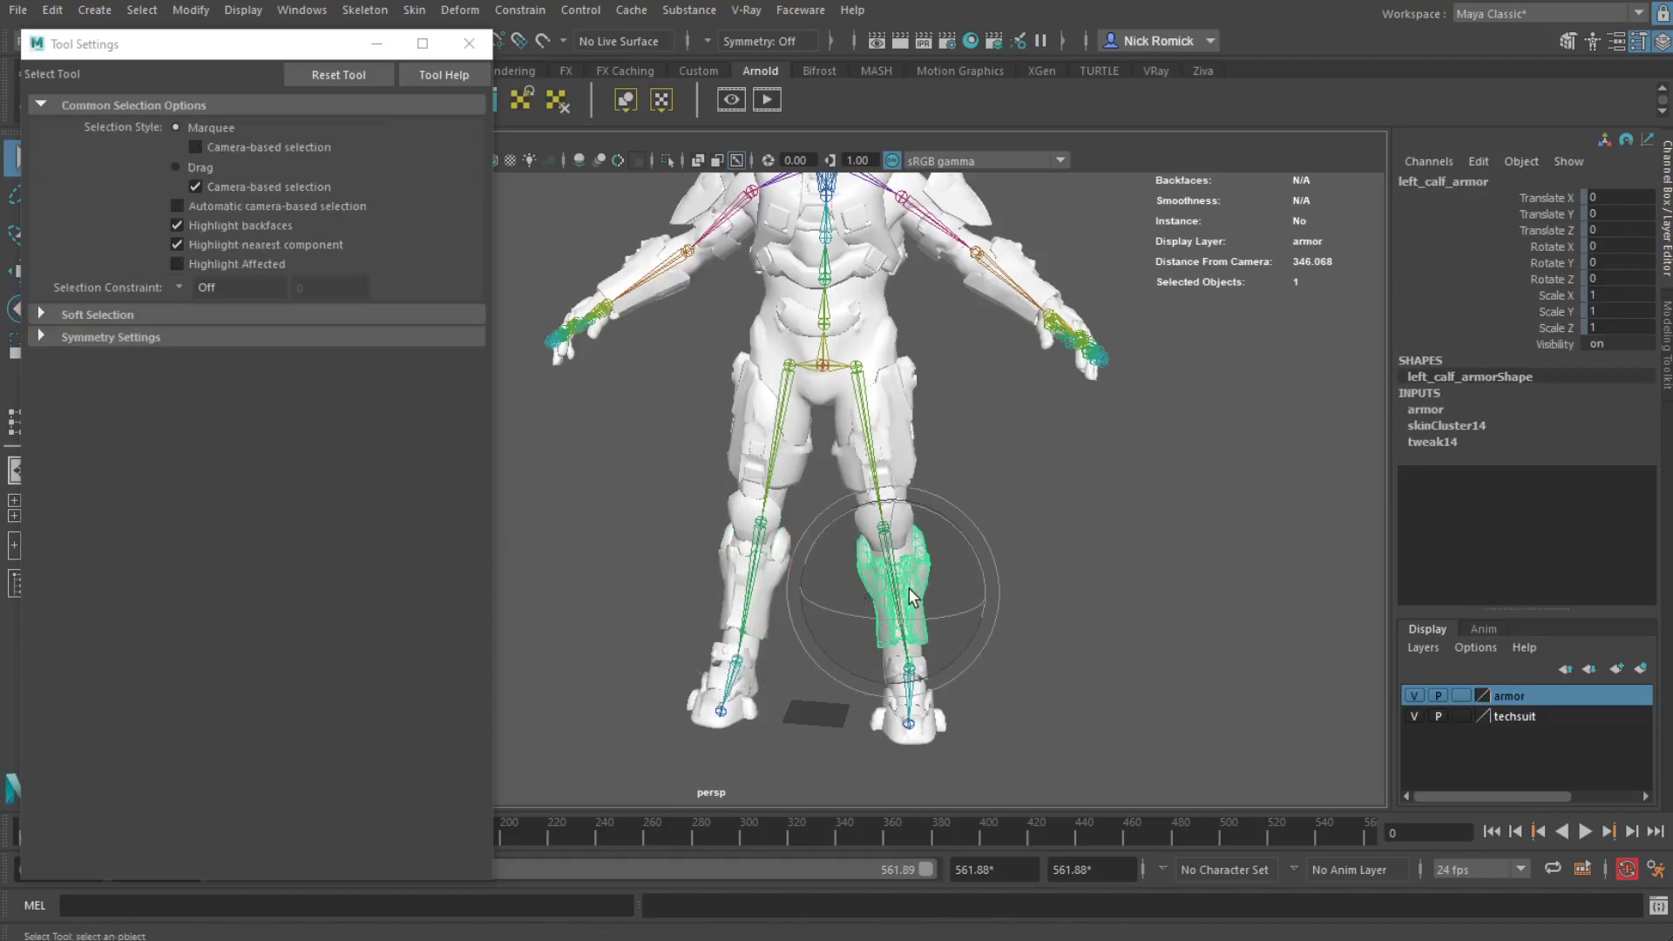
{"action": "left_click", "coordinate": [902, 575], "text": "shift"}
{"action": "left_click_drag", "start_coordinate": [1040, 630], "coordinate": [945, 693], "text": "alt"}
{"action": "left_click_drag", "start_coordinate": [1045, 729], "coordinate": [865, 714], "text": "alt"}
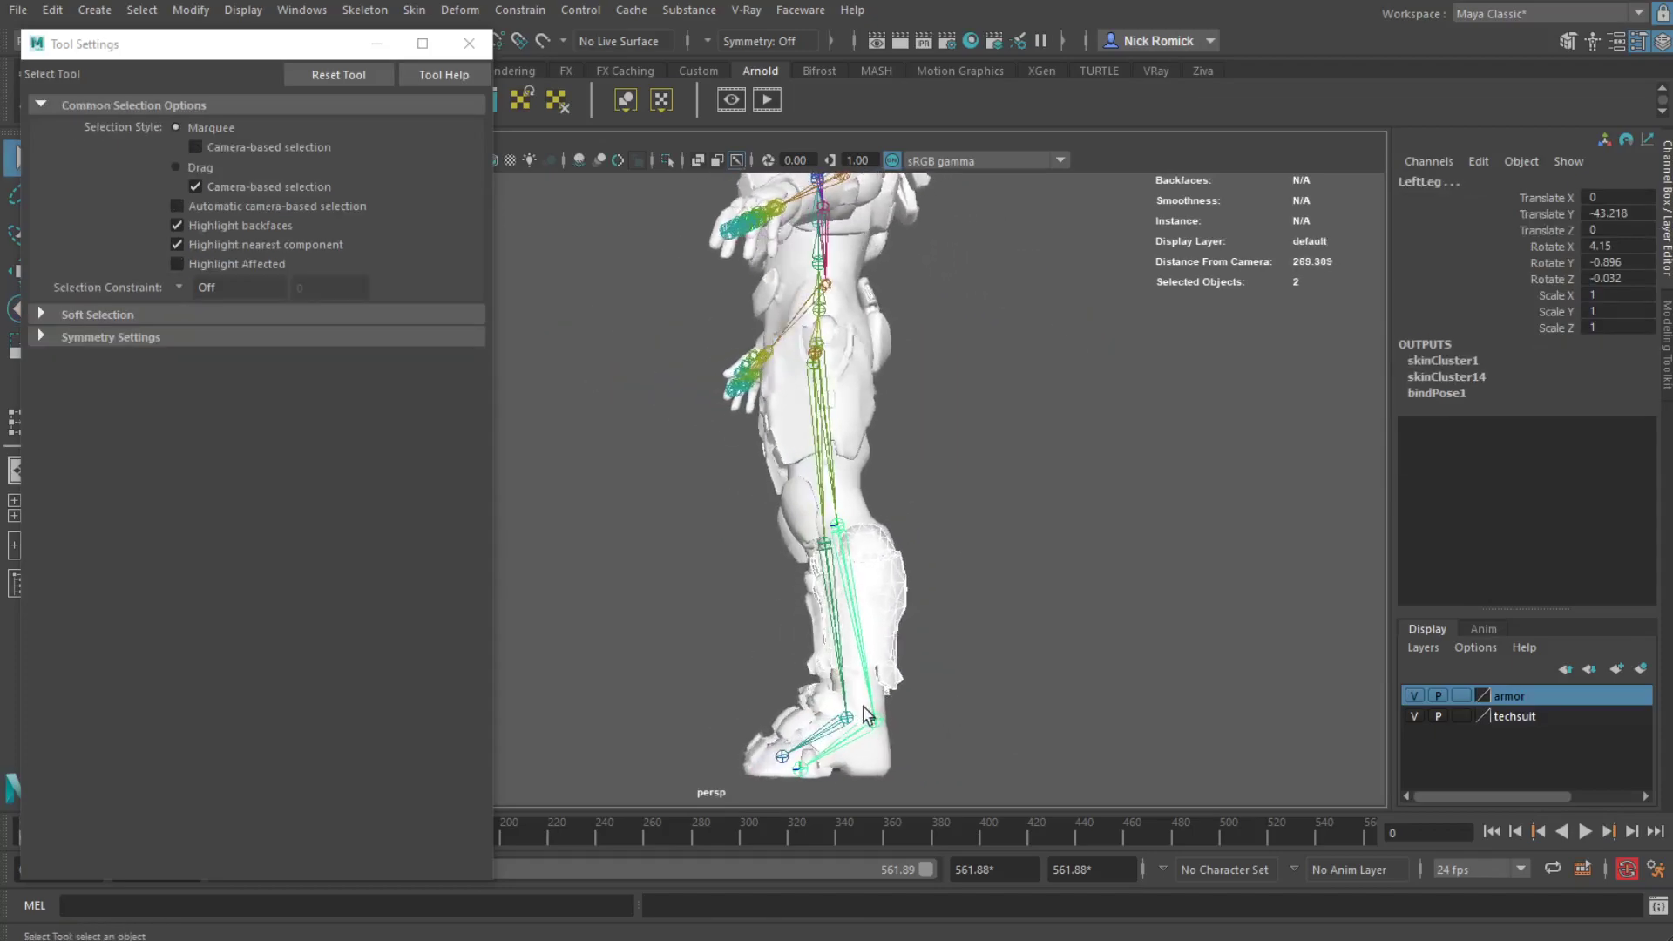
{"action": "left_click", "coordinate": [845, 542]}
{"action": "left_click_drag", "start_coordinate": [967, 675], "coordinate": [1120, 766], "text": "alt"}
{"action": "left_click_drag", "start_coordinate": [773, 575], "coordinate": [876, 669], "text": "alt"}
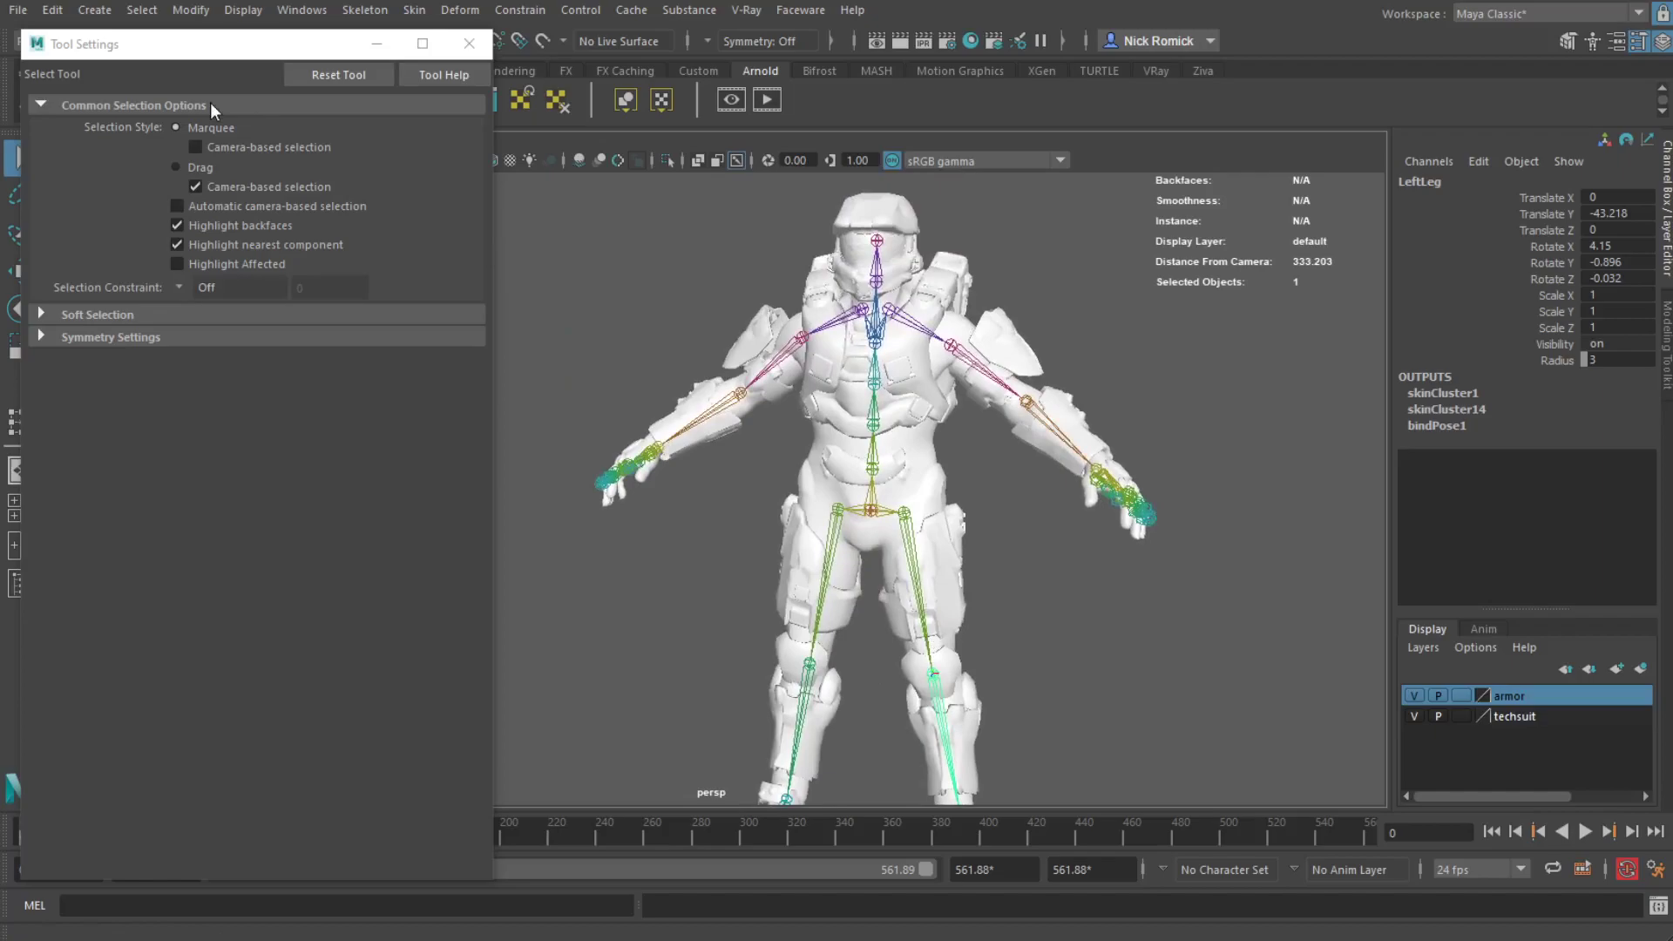
{"action": "mouse_move", "coordinate": [912, 563]}
{"action": "left_mouse_down", "text": "alt"}
{"action": "mouse_move", "coordinate": [944, 552]}
{"action": "mouse_move", "coordinate": [907, 567]}
{"action": "left_mouse_up", "text": "alt"}
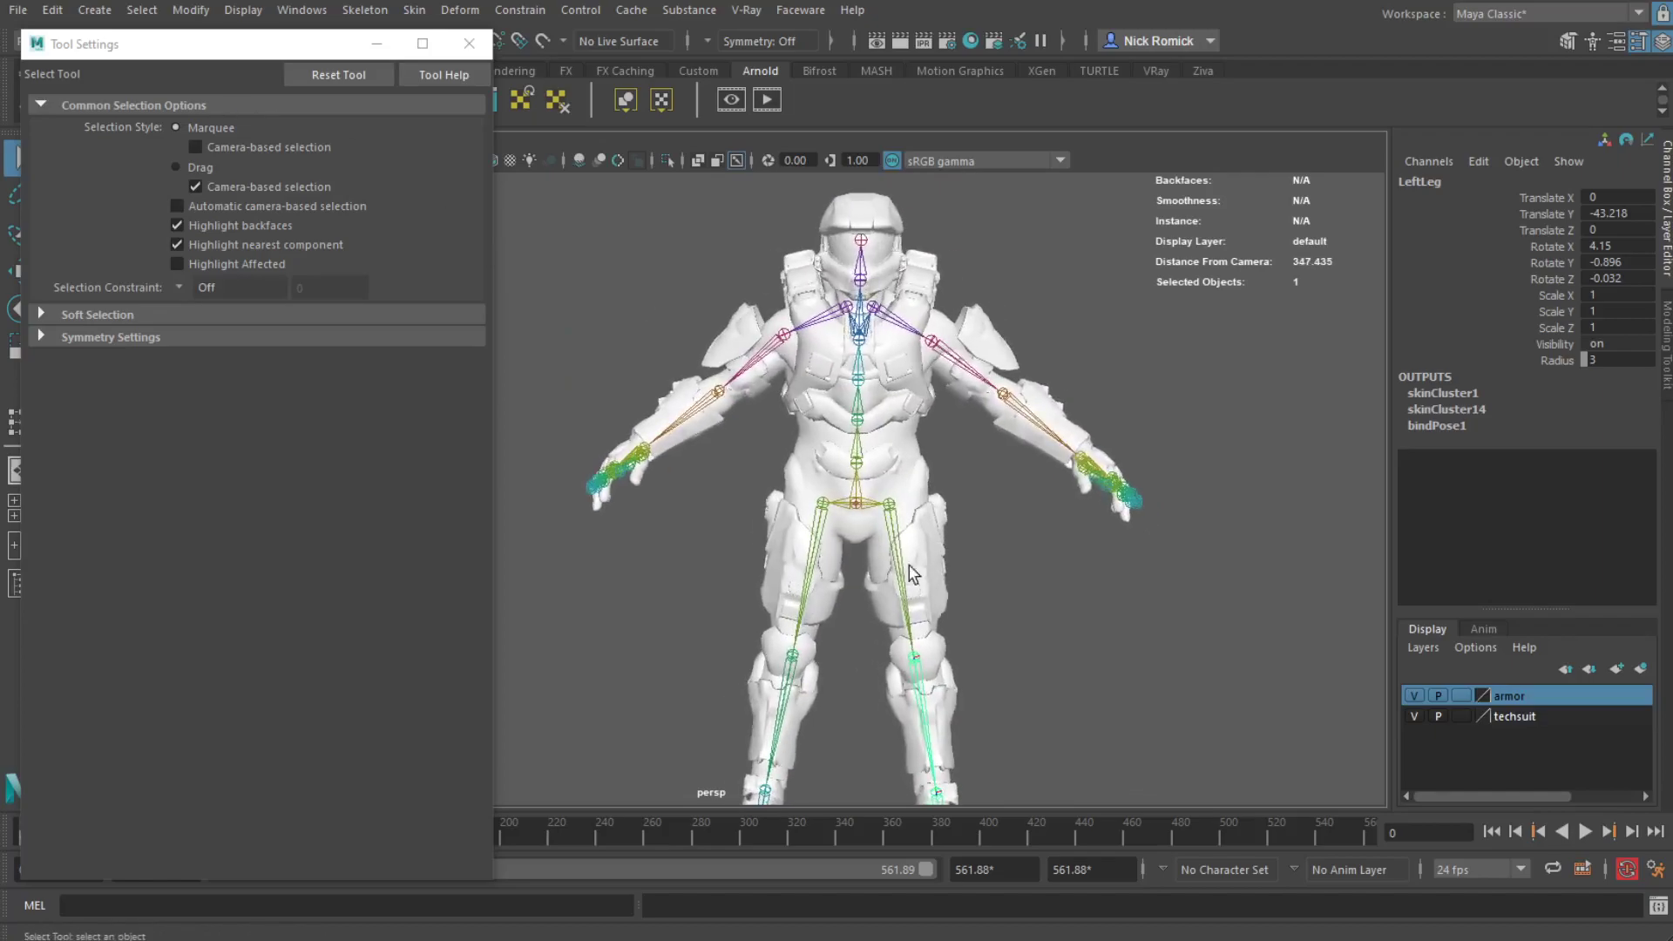
Close the Tool Settings window and bring the whole character into view
{"action": "left_click", "coordinate": [468, 42]}
{"action": "scroll", "coordinate": [757, 455], "scroll_direction": "down", "scroll_amount": 2}
{"action": "left_click", "coordinate": [50, 10]}
{"action": "mouse_move", "coordinate": [18, 10]}
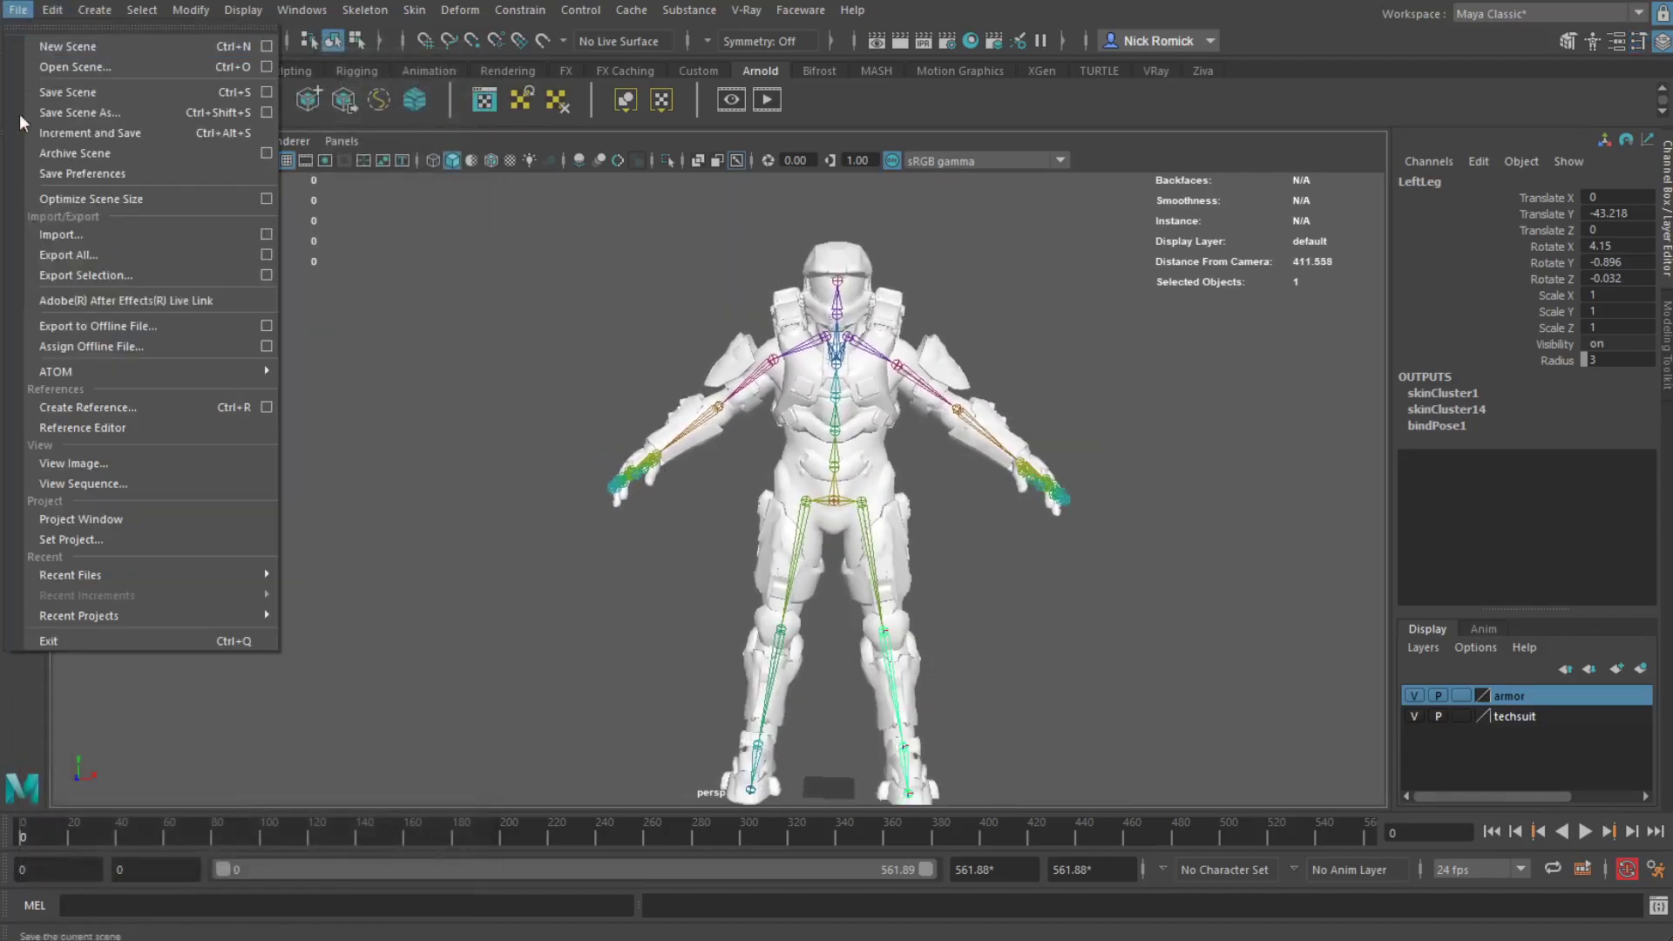
{"action": "left_click", "coordinate": [95, 263]}
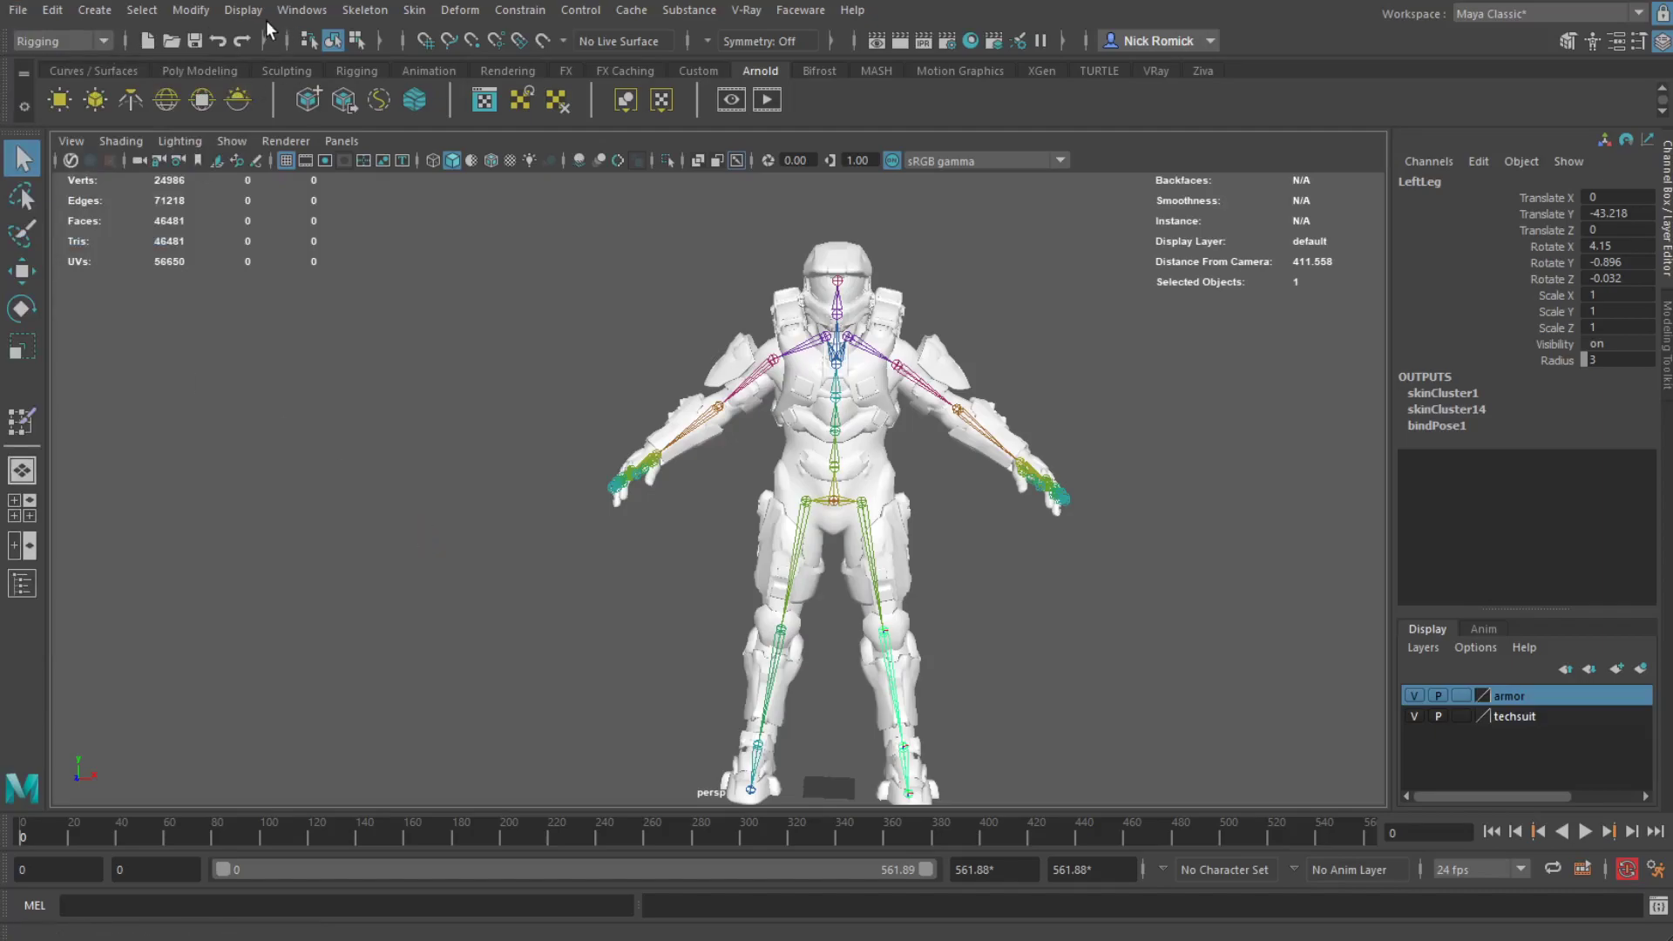
{"action": "left_click", "coordinate": [283, 12]}
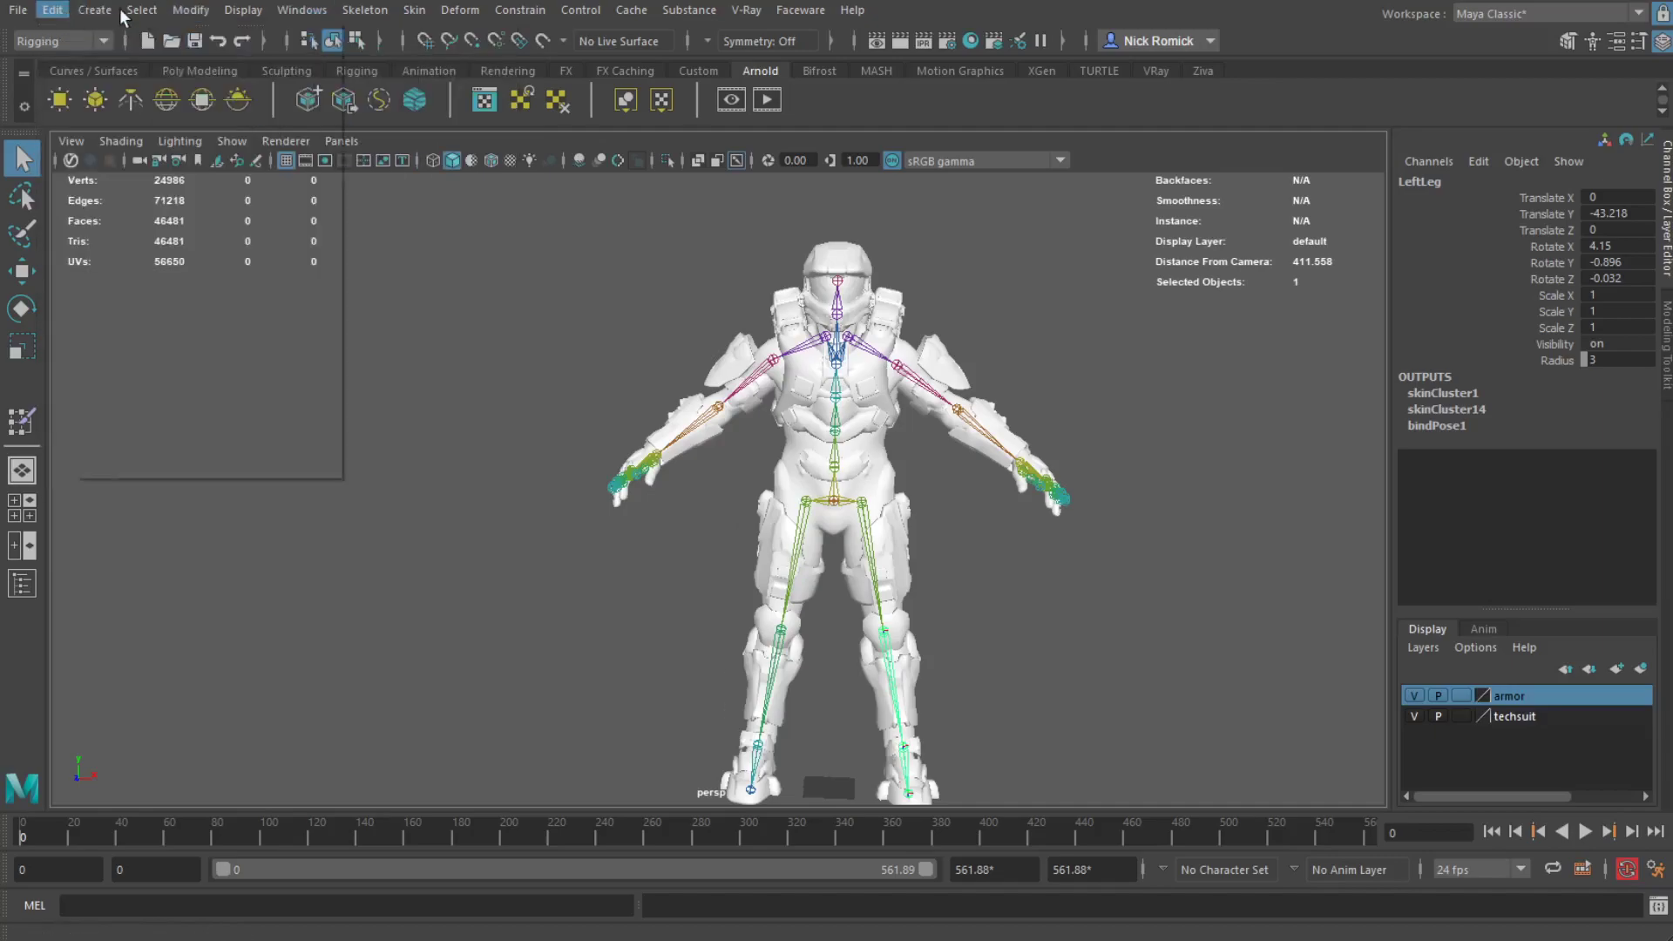
{"action": "mouse_move", "coordinate": [199, 22]}
{"action": "mouse_move", "coordinate": [301, 13]}
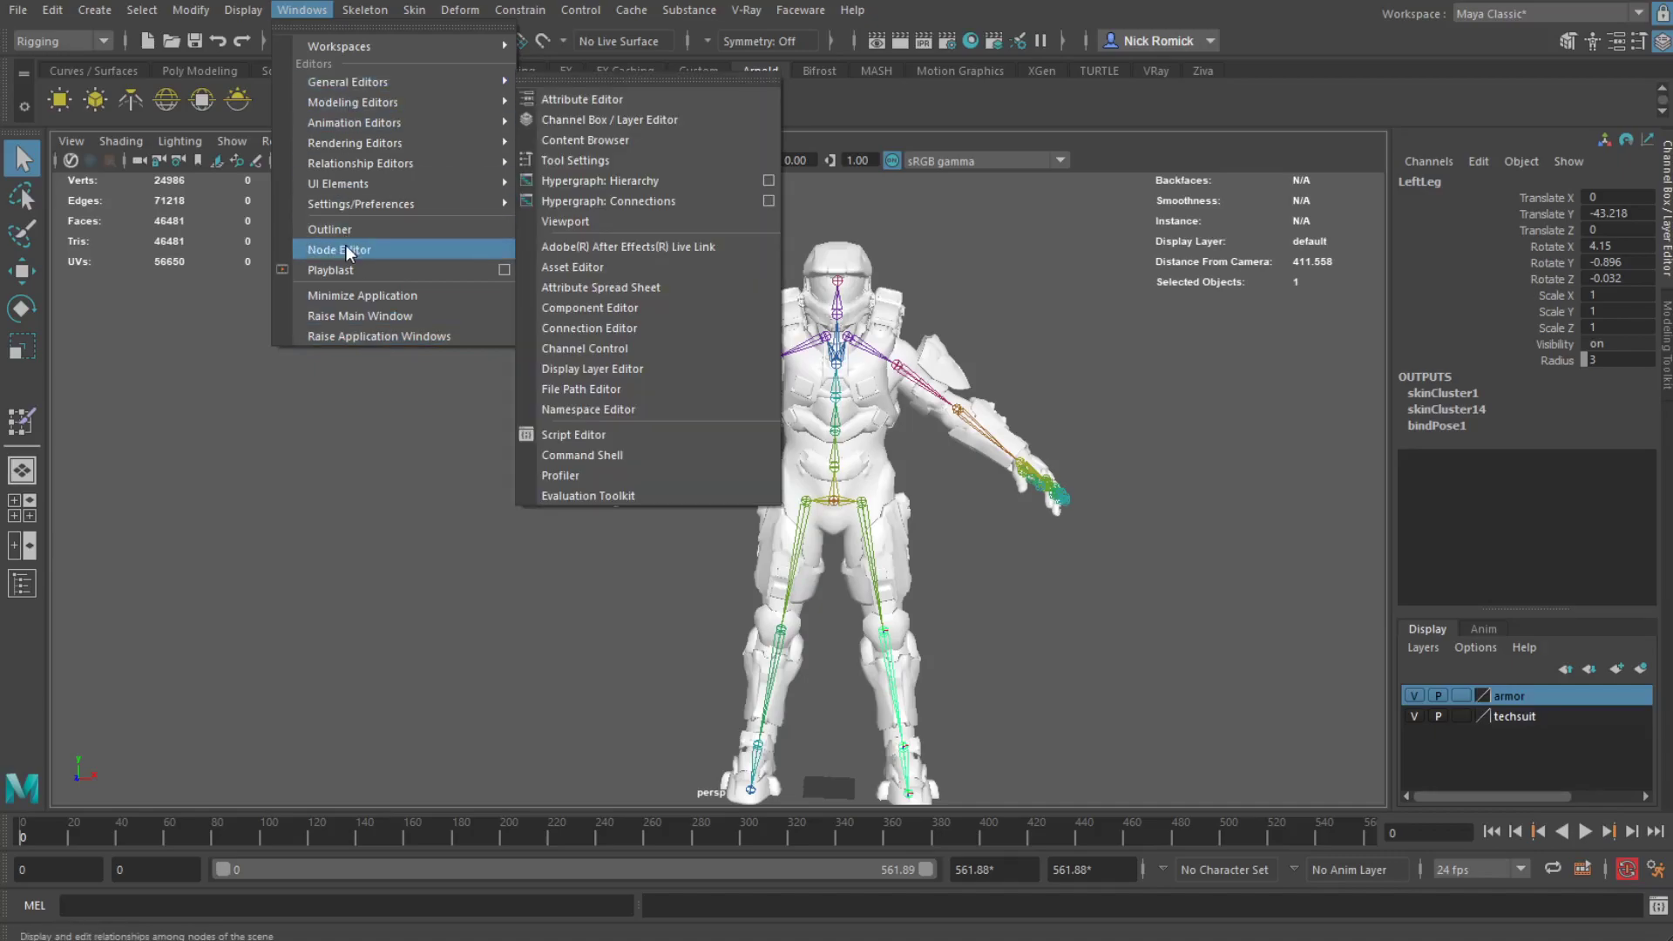
{"action": "mouse_move", "coordinate": [74, 7]}
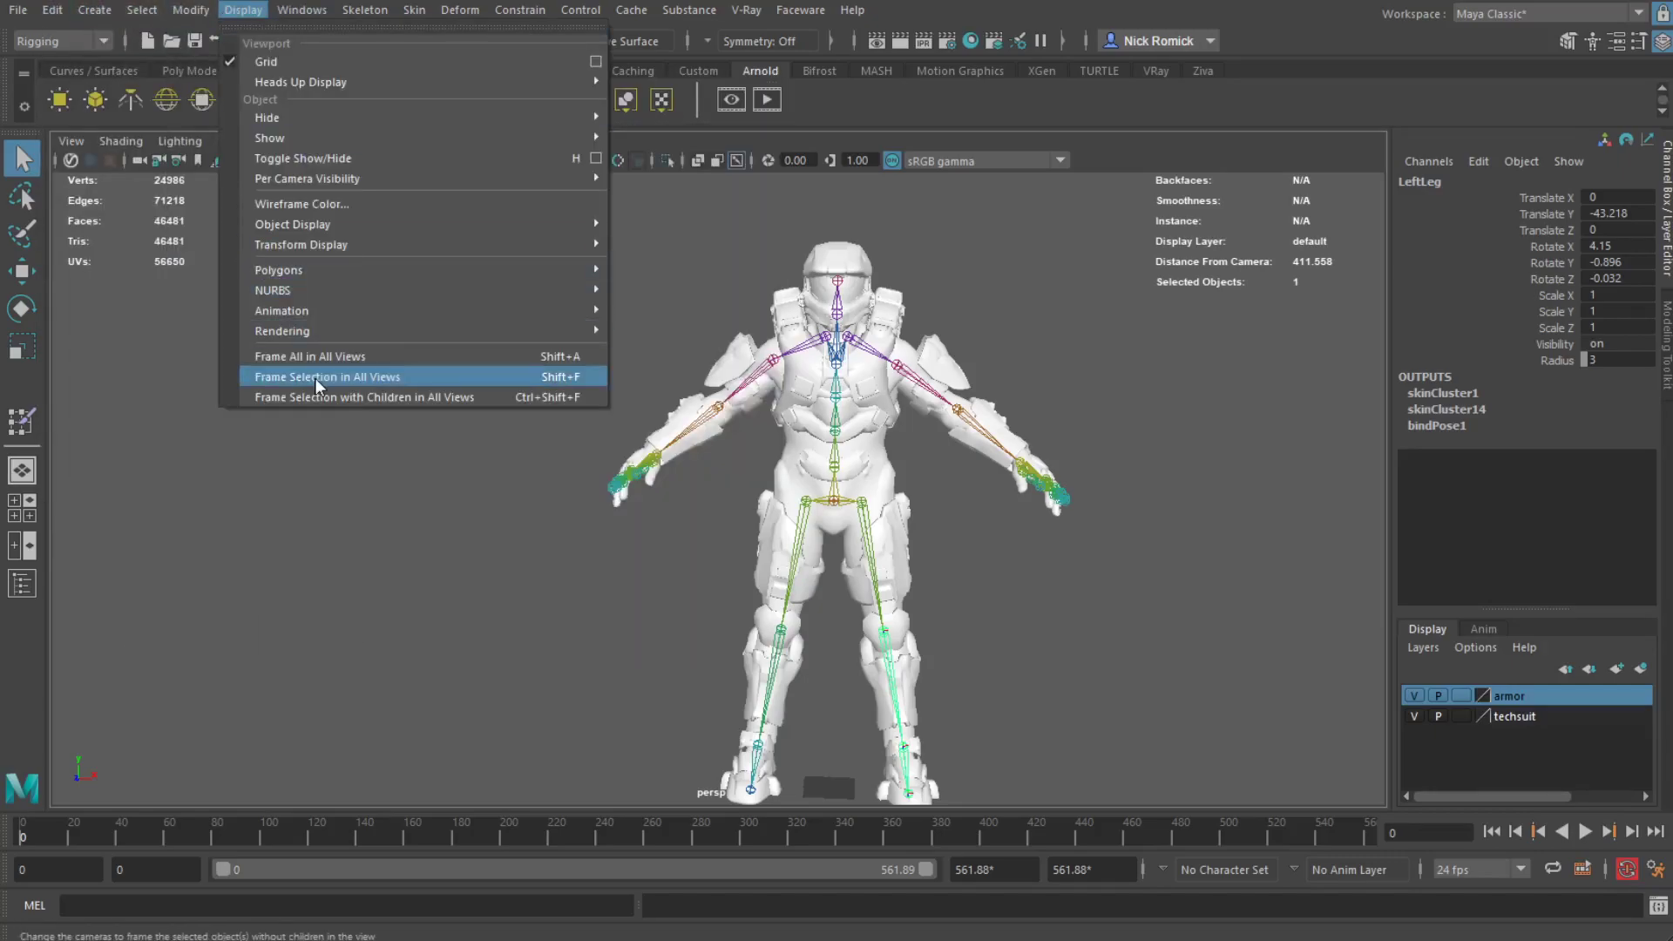
Deselect the LeftLeg joint in Maya and switch to the Main level in Unreal Editor
{"action": "left_click", "coordinate": [145, 460]}
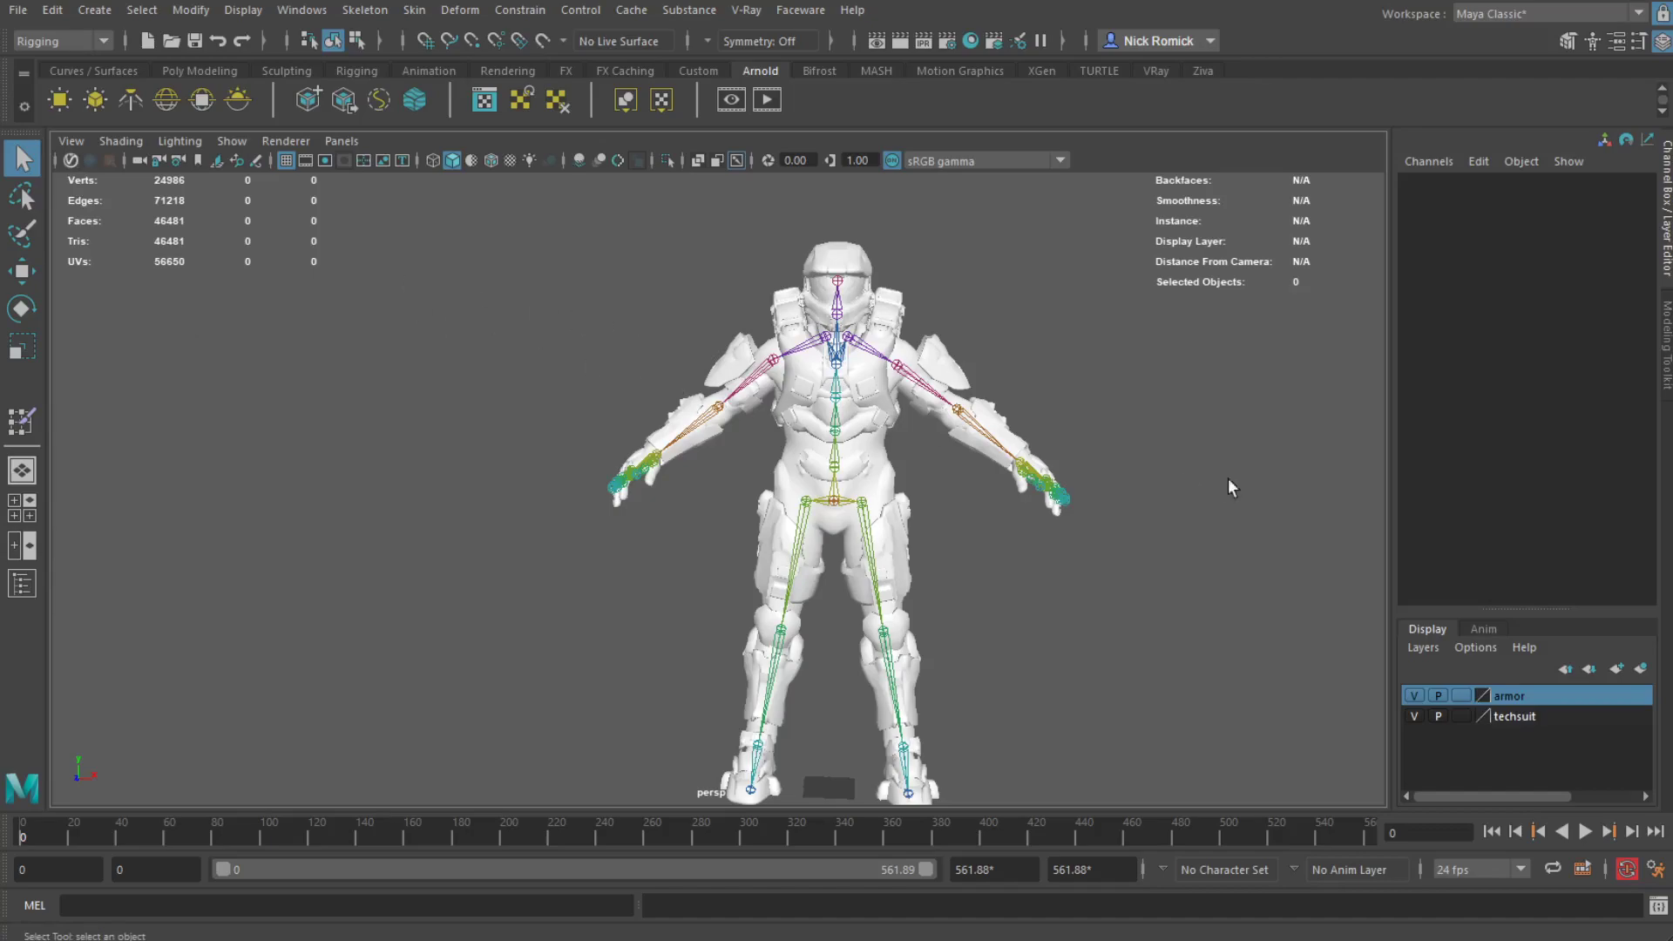
{"action": "middle_click_drag", "start_coordinate": [1230, 486], "coordinate": [828, 399], "text": "alt"}
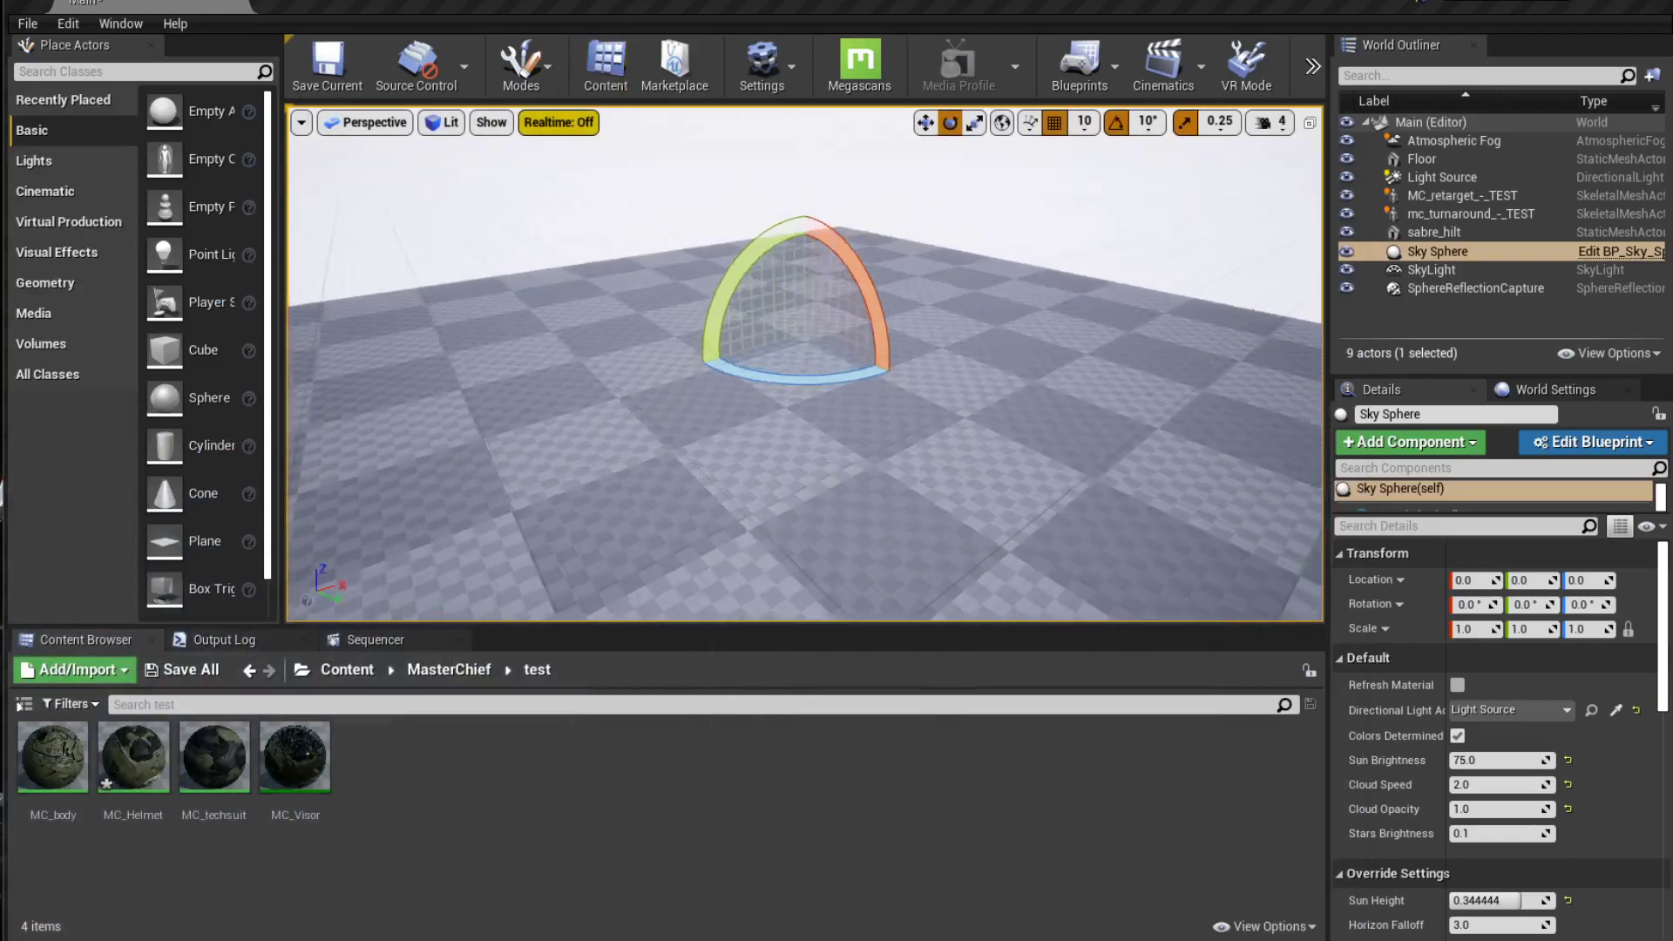
{"action": "left_click_drag", "start_coordinate": [804, 366], "coordinate": [732, 366], "text": "alt"}
{"action": "scroll", "coordinate": [830, 358], "scroll_direction": "down", "scroll_amount": 2}
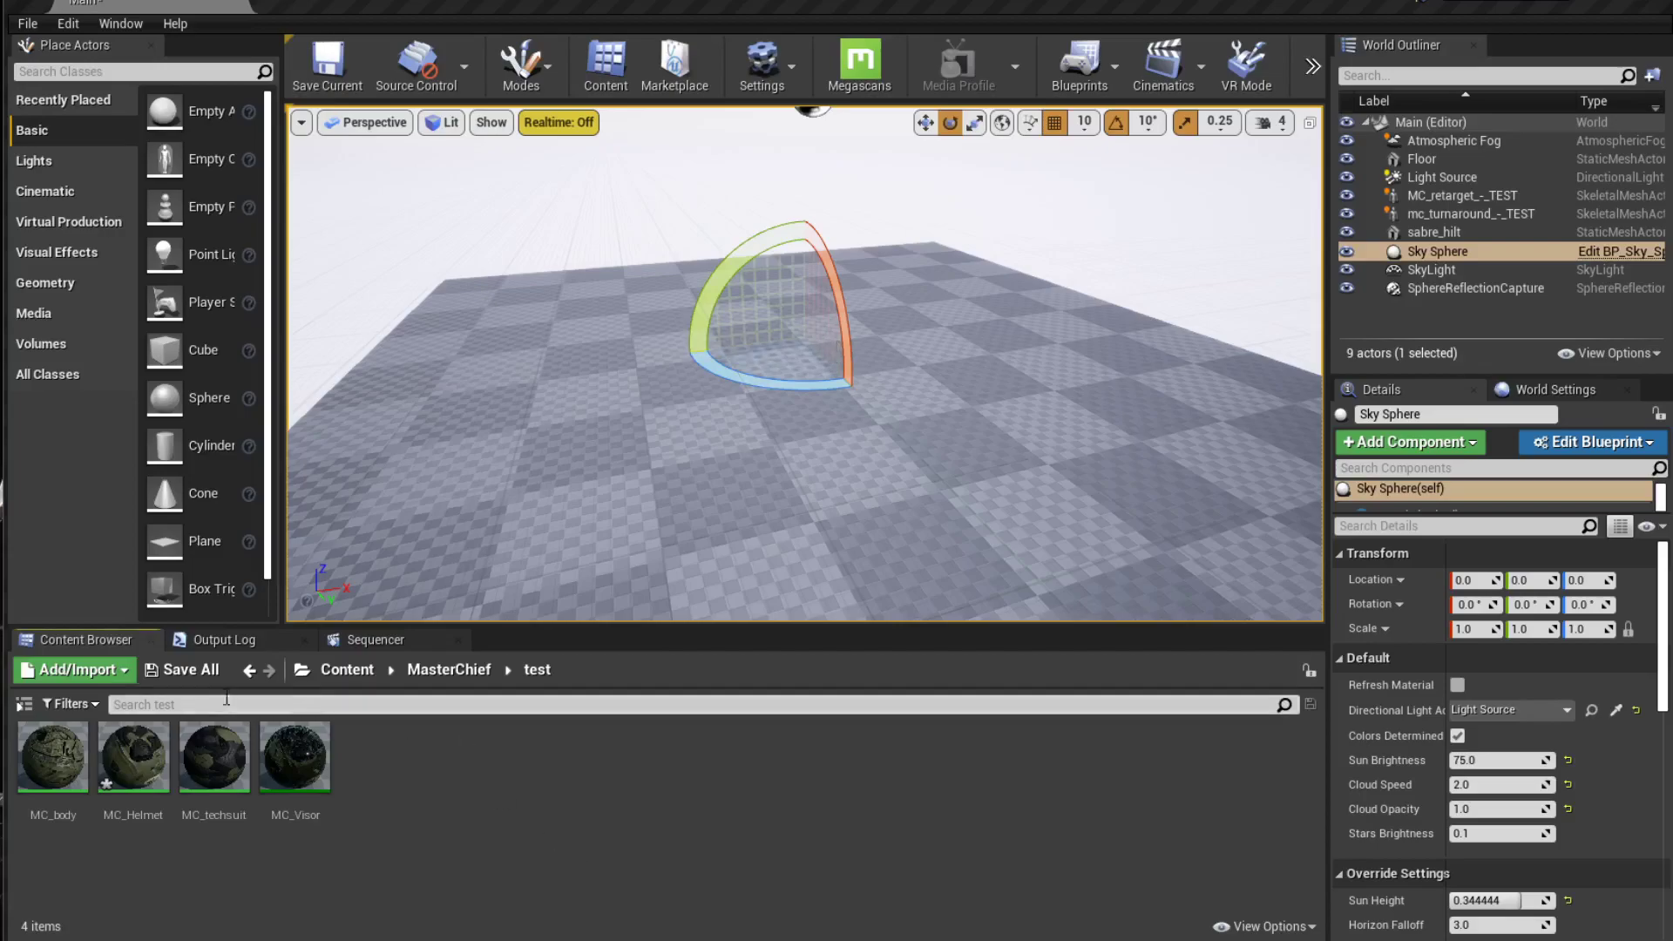
{"action": "left_click", "coordinate": [77, 669]}
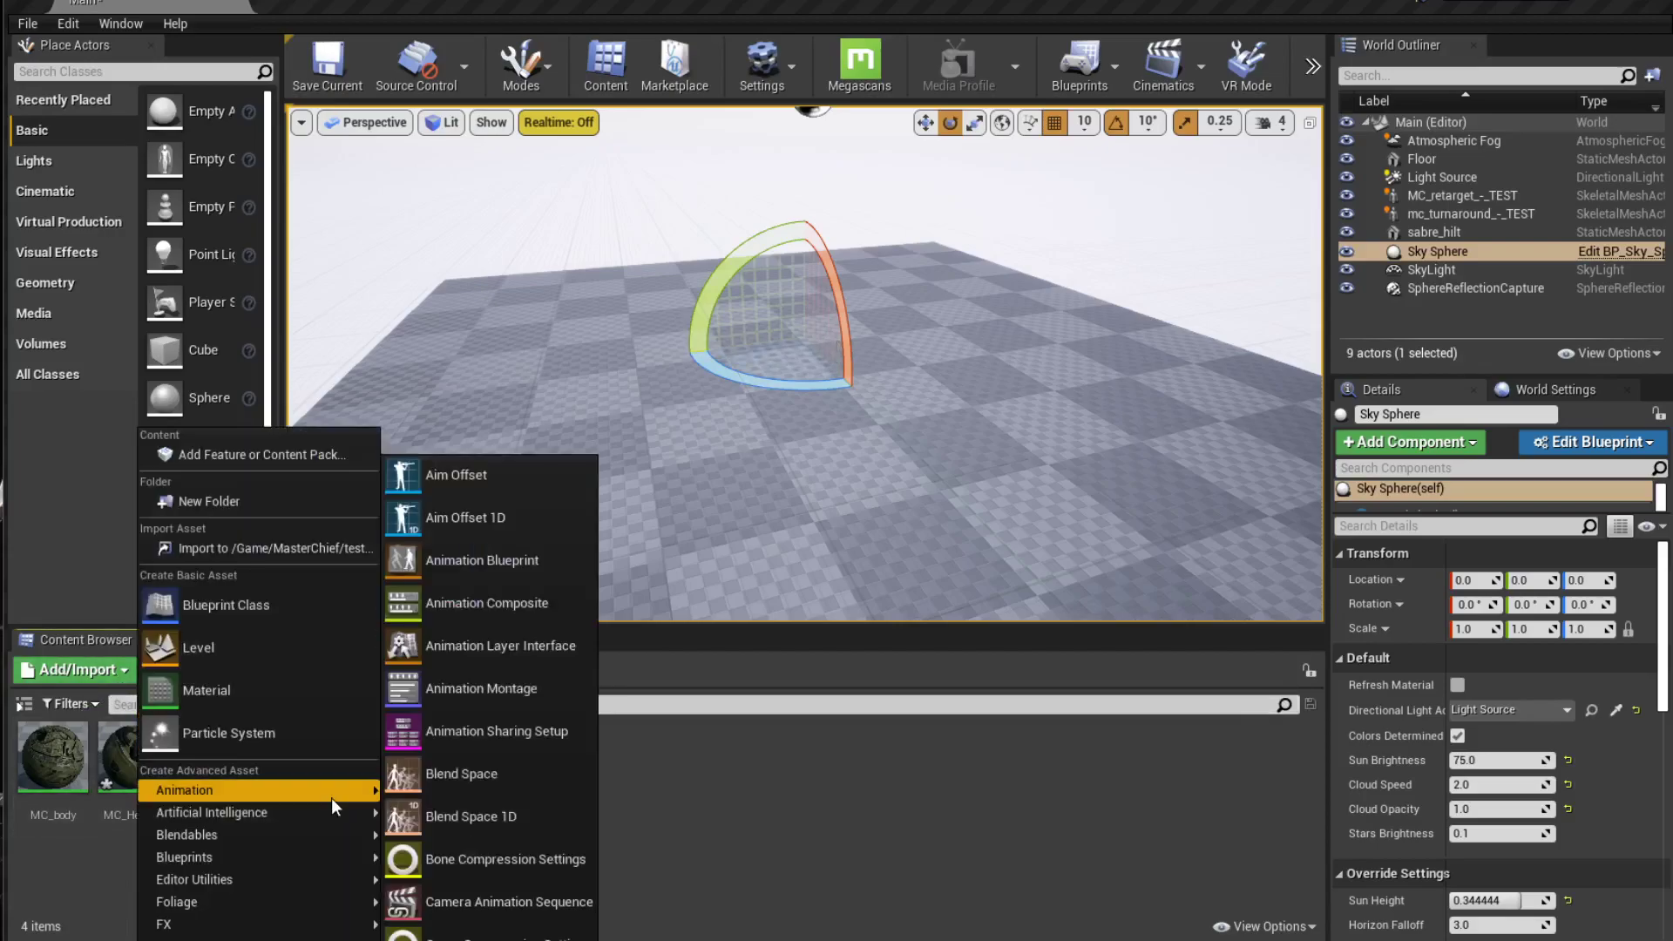
{"action": "left_click", "coordinate": [266, 547]}
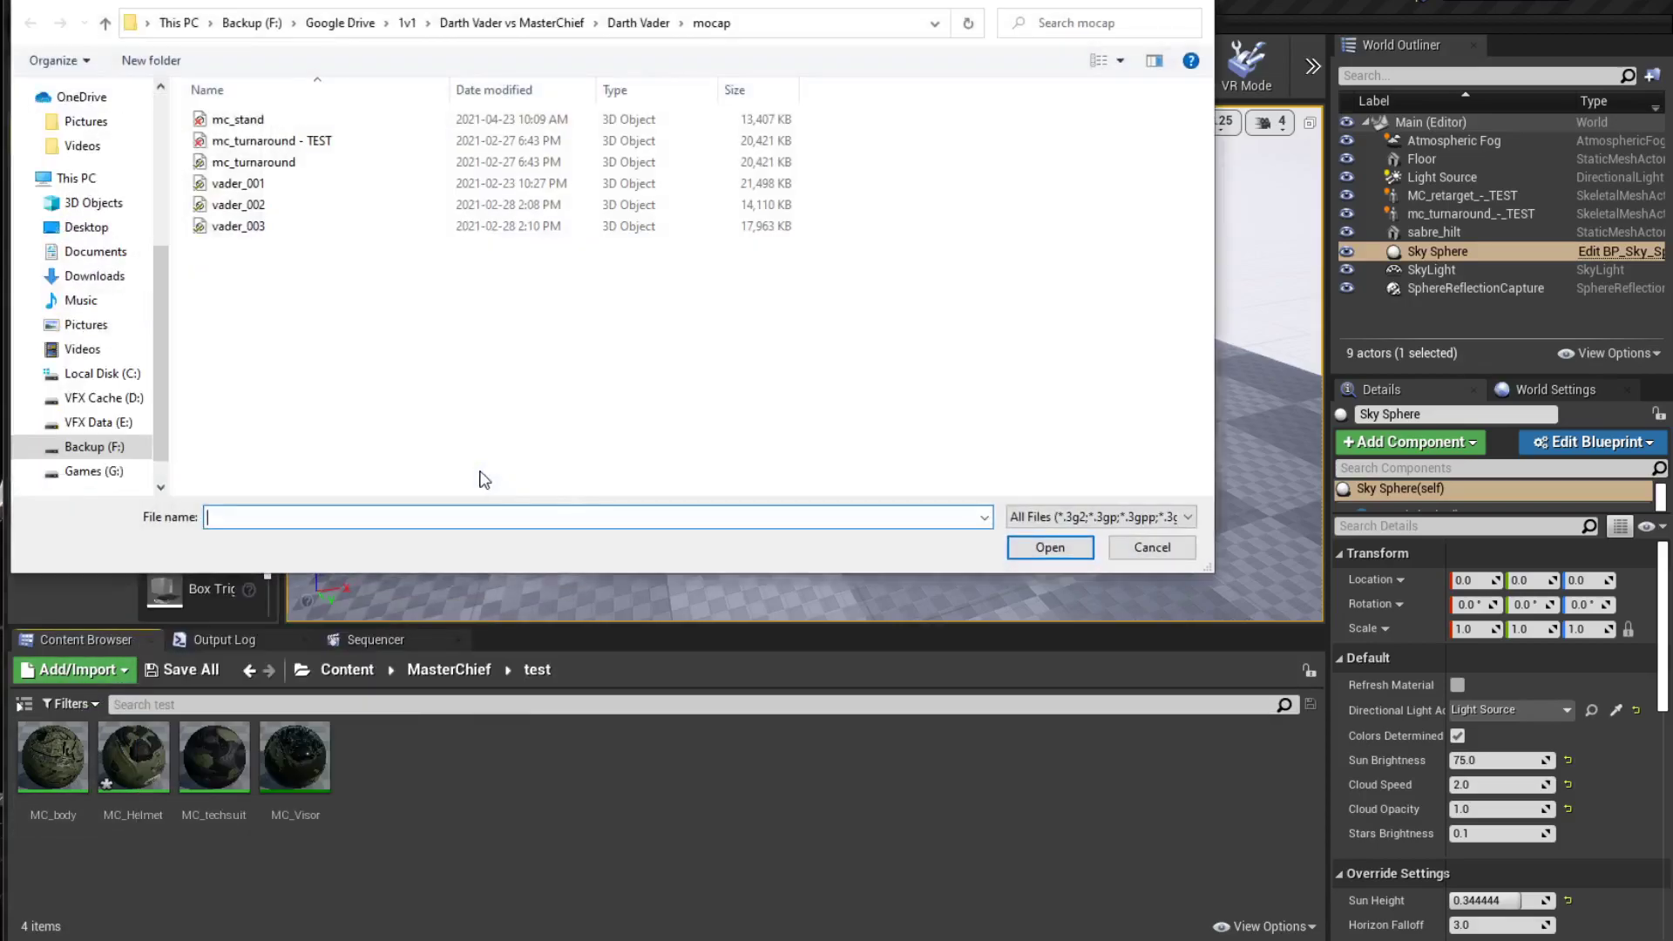
{"action": "left_click", "coordinate": [254, 142]}
{"action": "left_click", "coordinate": [256, 165]}
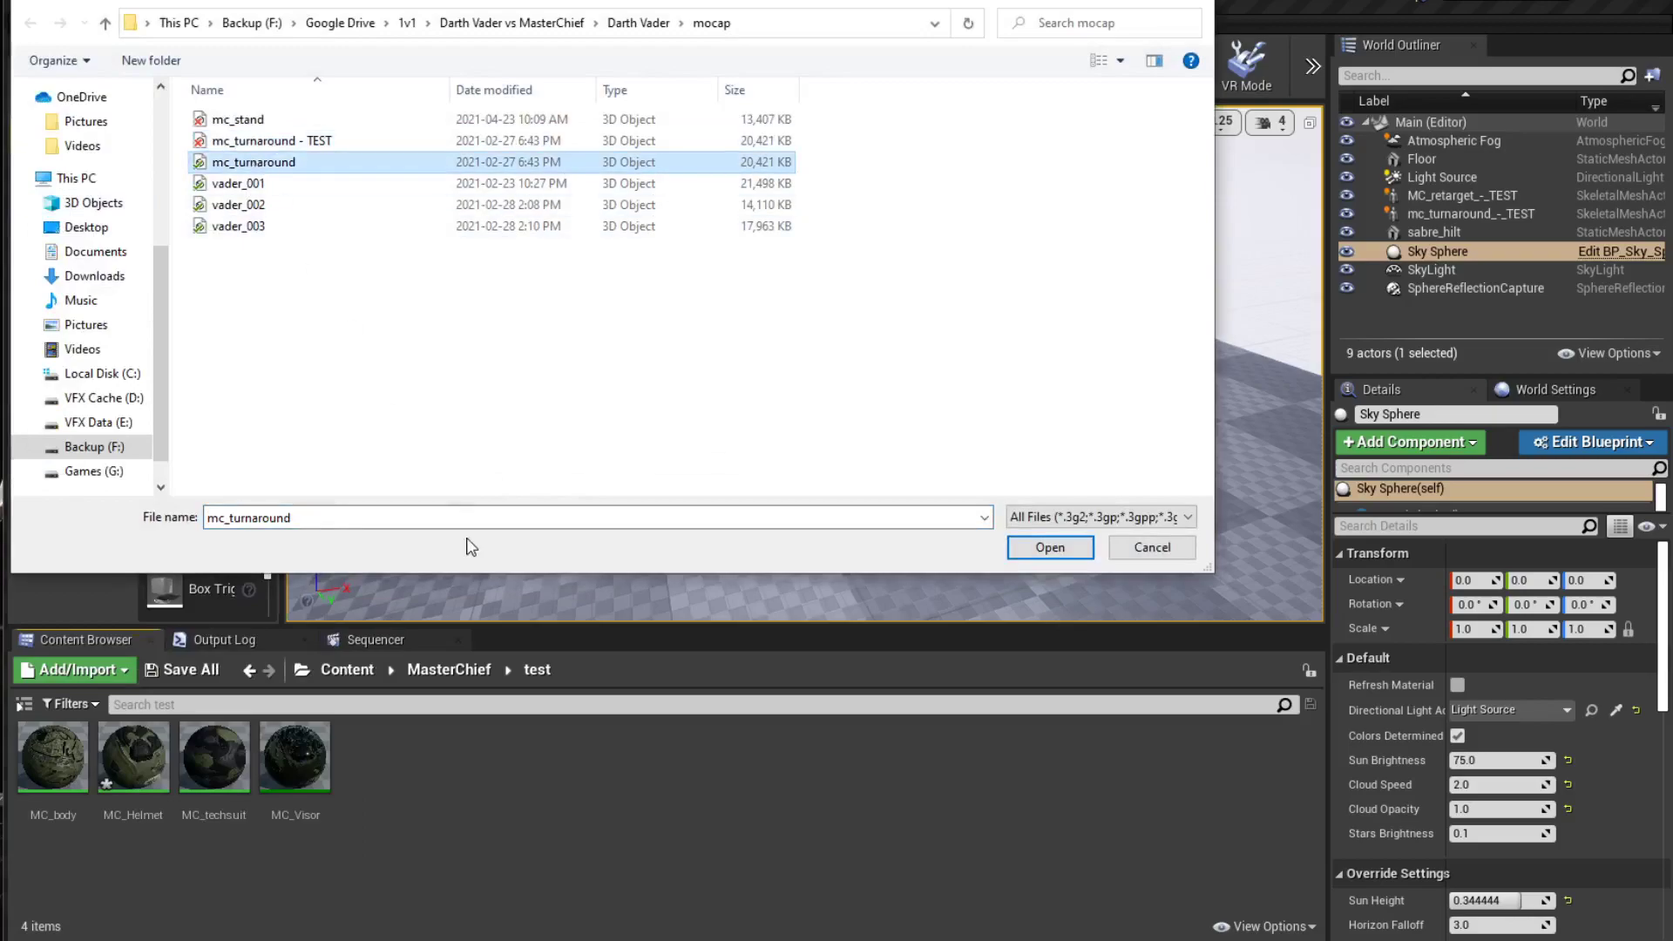
{"action": "left_click", "coordinate": [280, 140]}
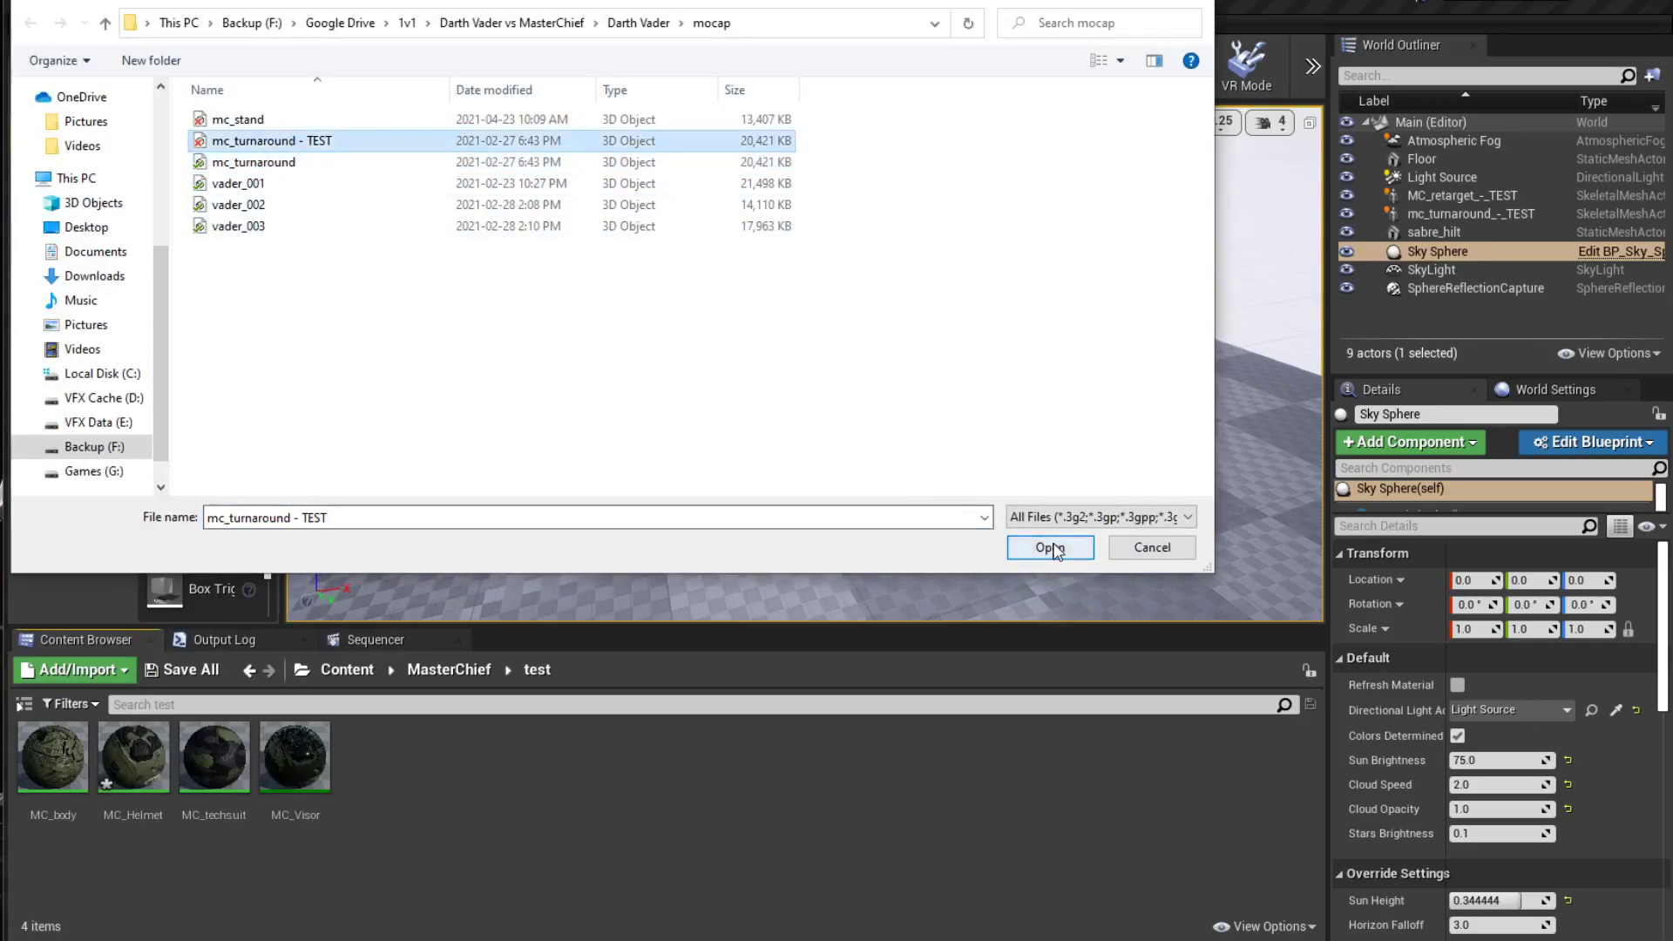
{"action": "left_click", "coordinate": [1050, 547]}
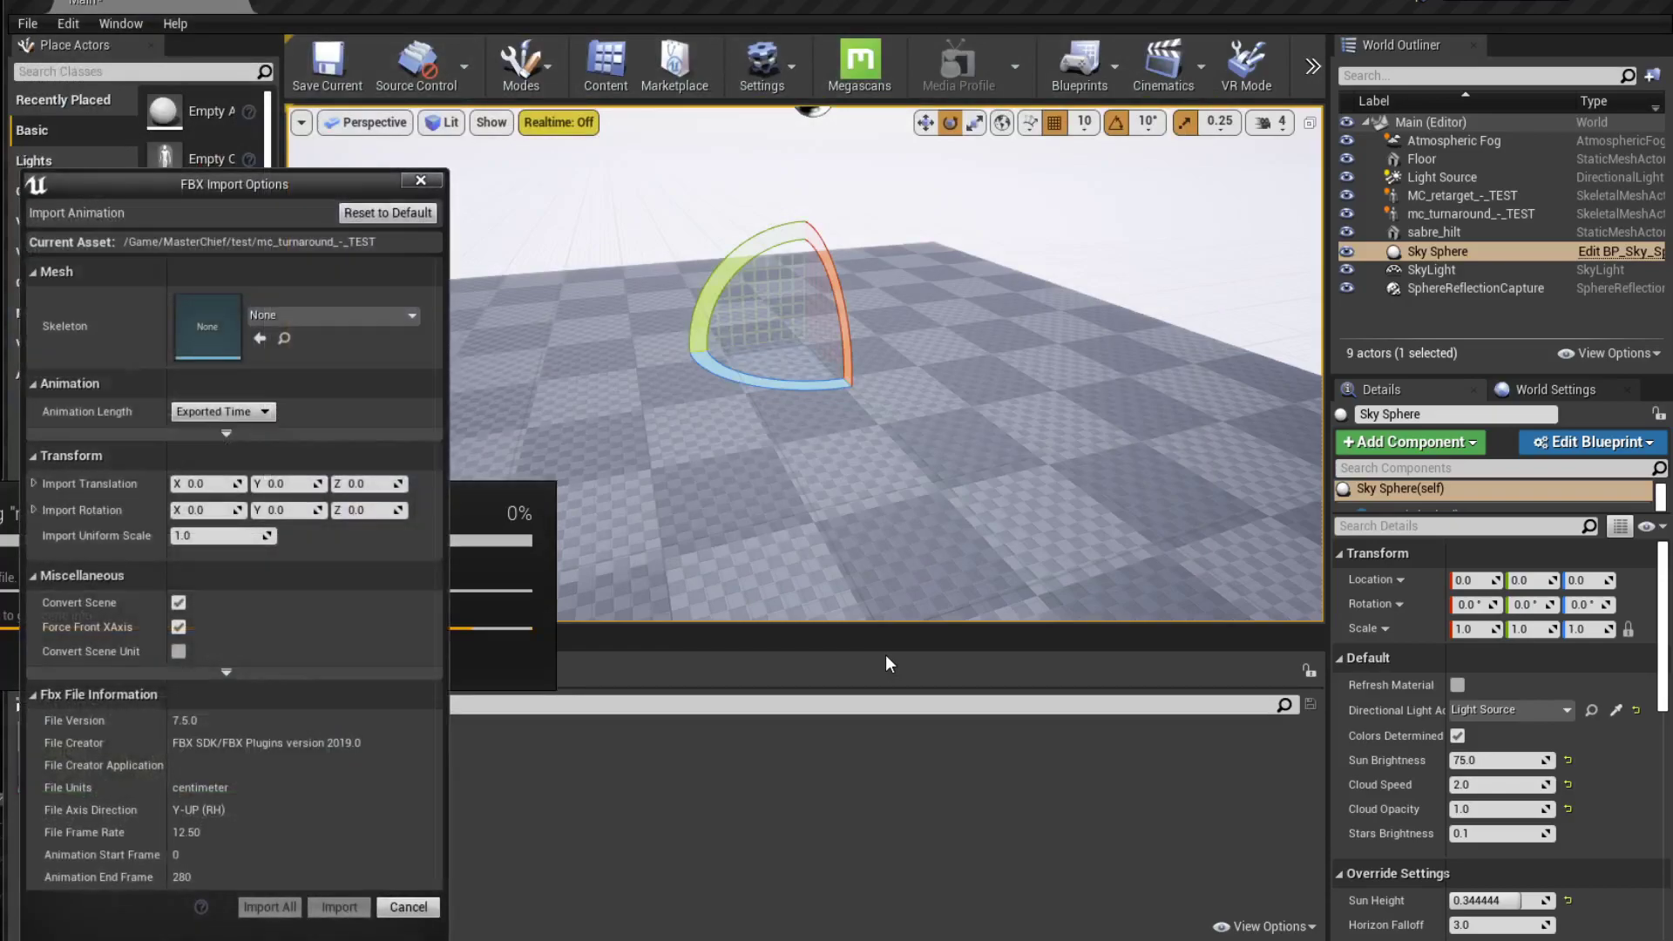
{"action": "left_click_drag", "start_coordinate": [159, 173], "coordinate": [188, 128]}
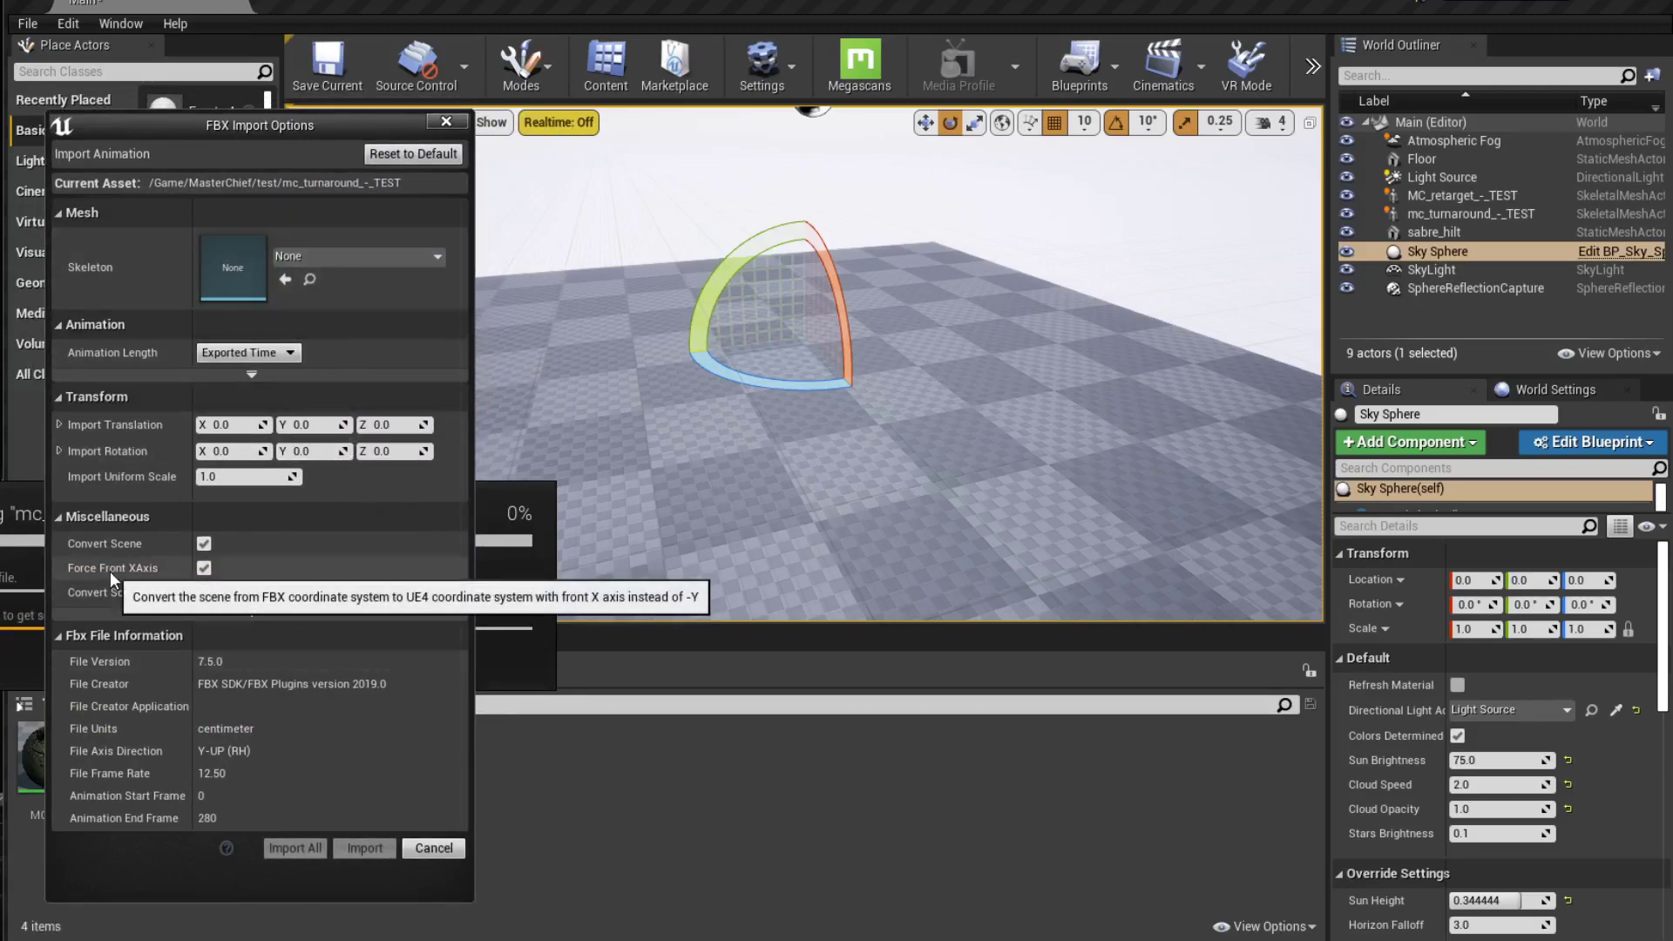
{"action": "left_click", "coordinate": [206, 568]}
{"action": "left_click", "coordinate": [205, 569]}
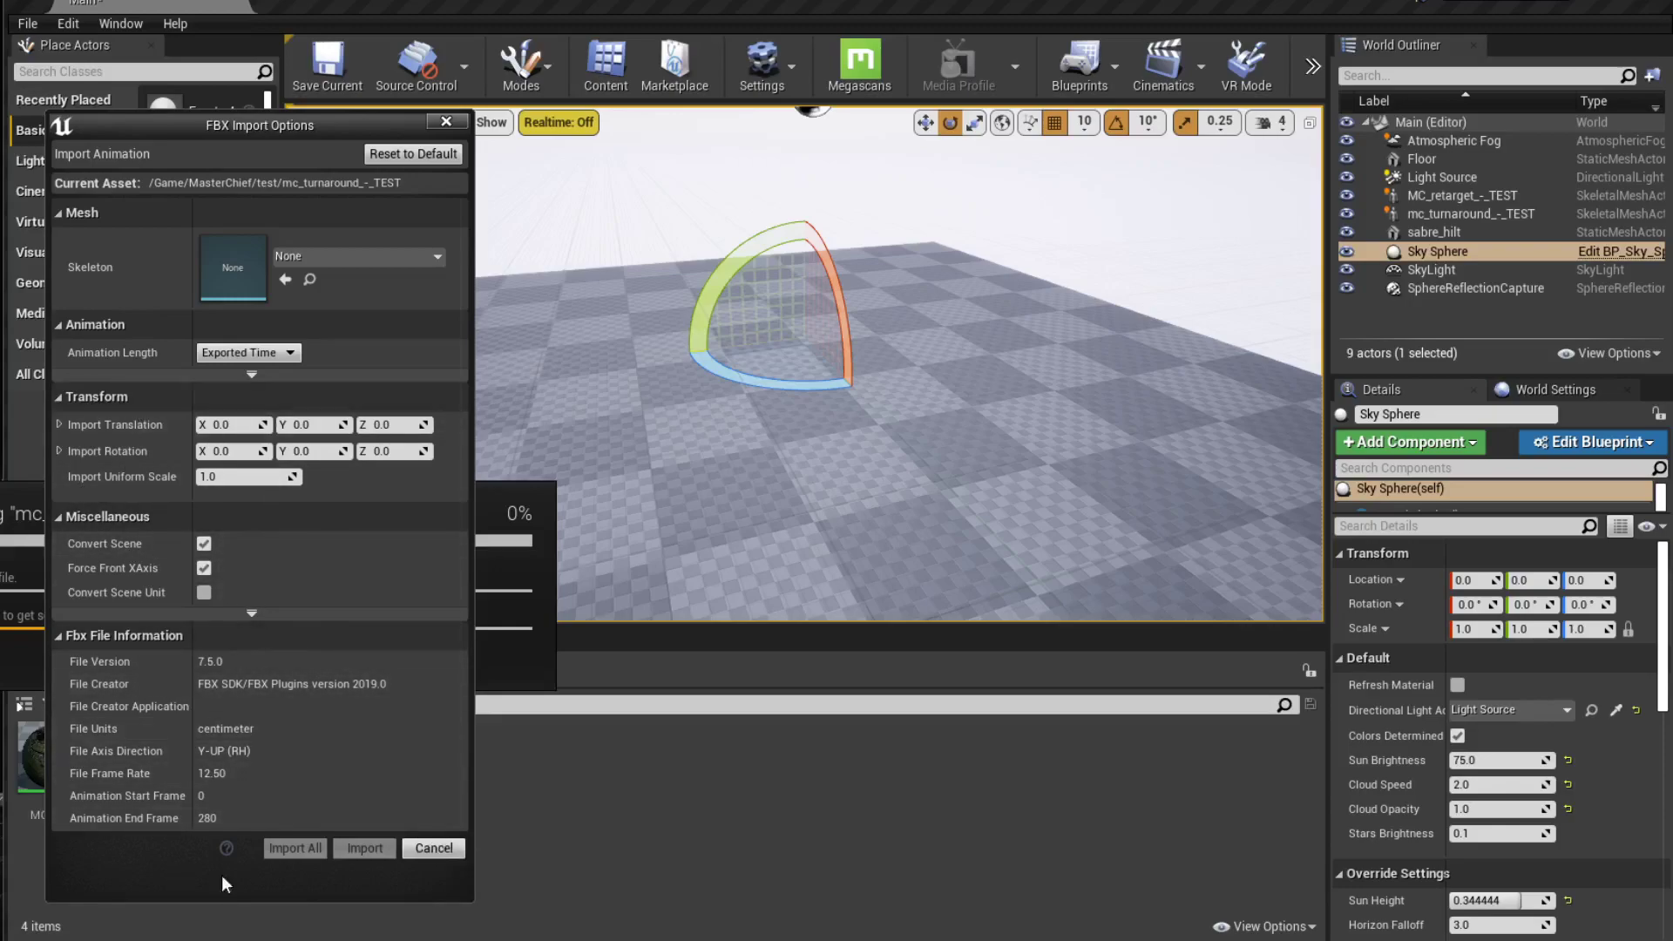
{"action": "left_click", "coordinate": [347, 257]}
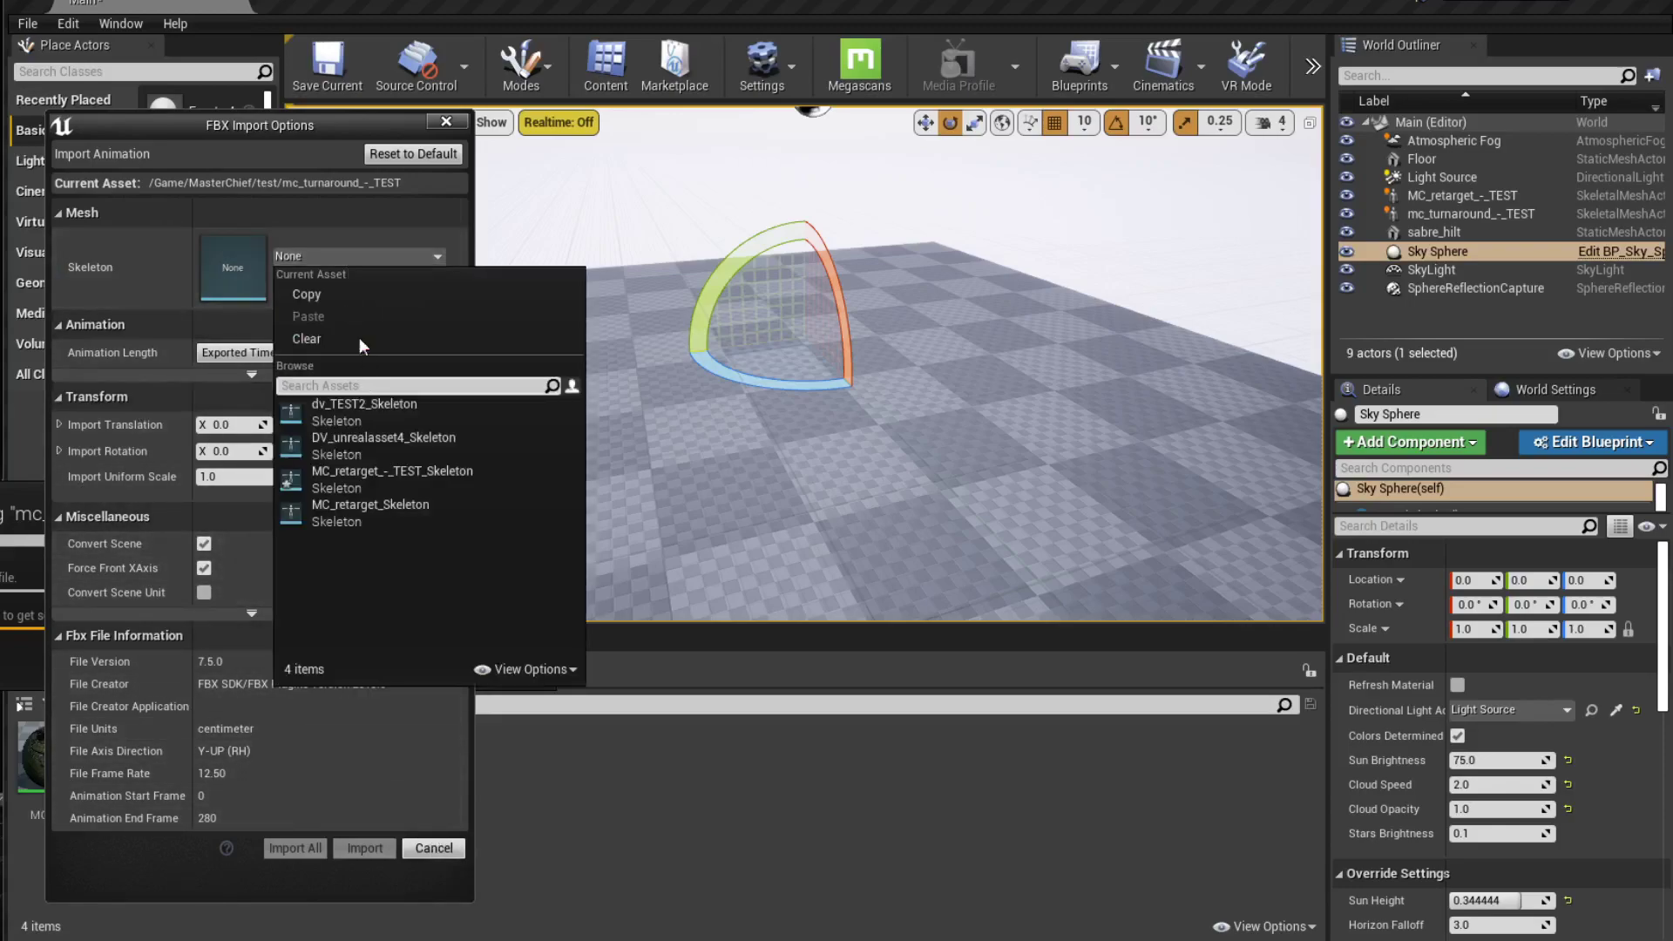
{"action": "left_click", "coordinate": [326, 239]}
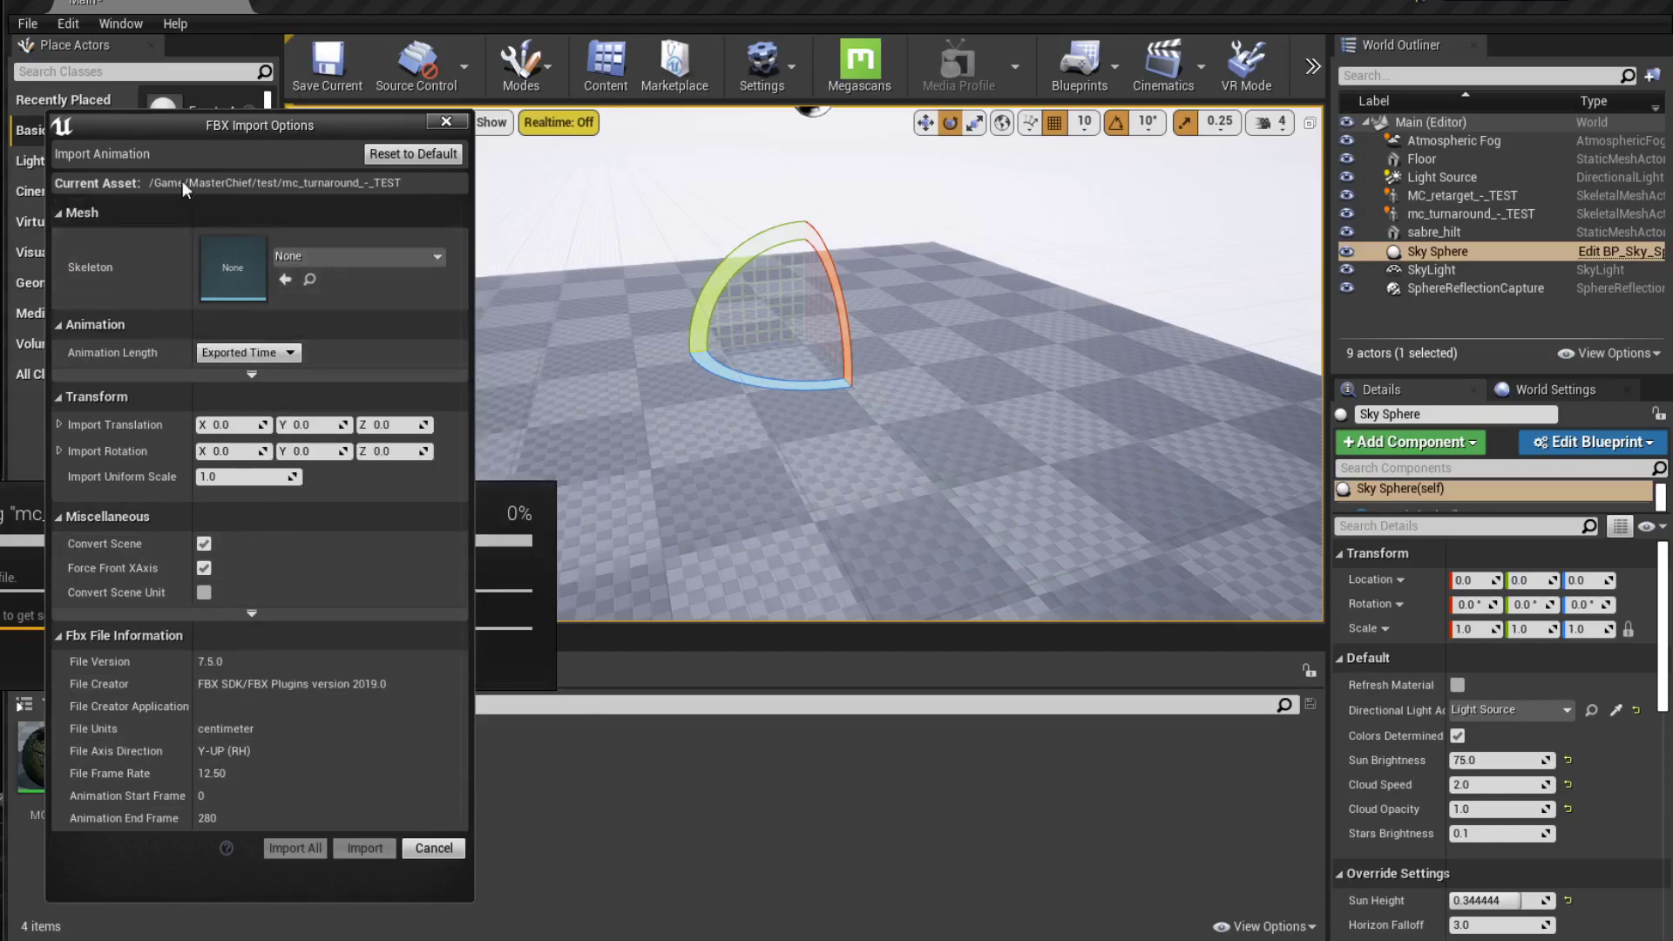
{"action": "left_click_drag", "start_coordinate": [240, 125], "coordinate": [802, 97]}
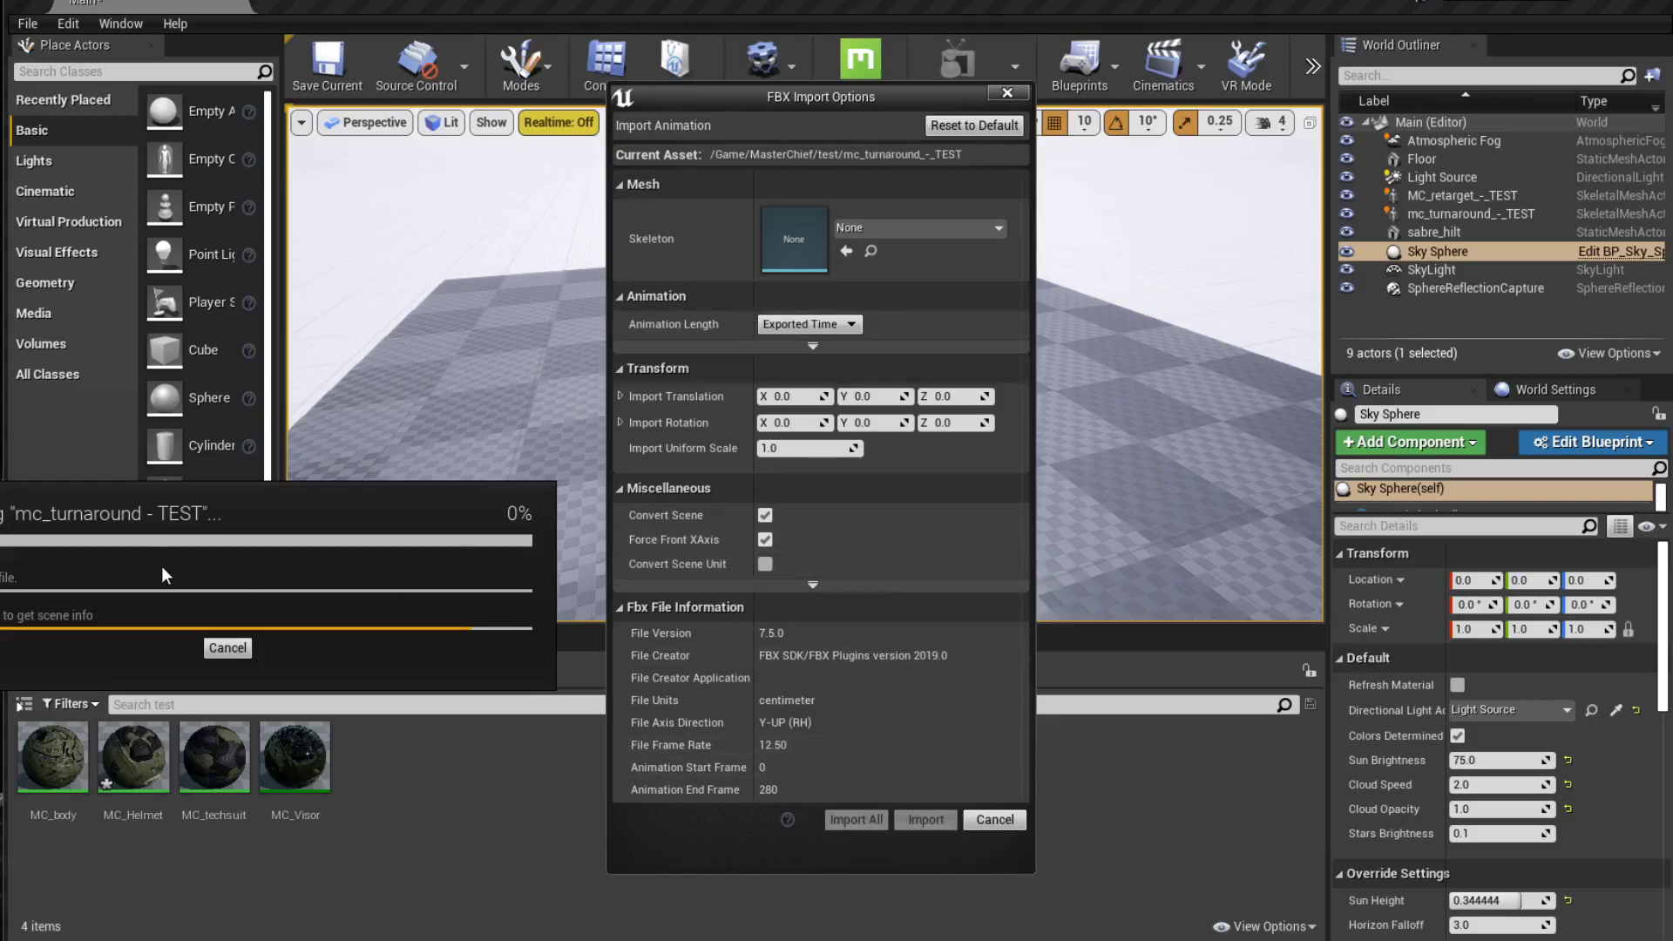
{"action": "left_click", "coordinate": [994, 820]}
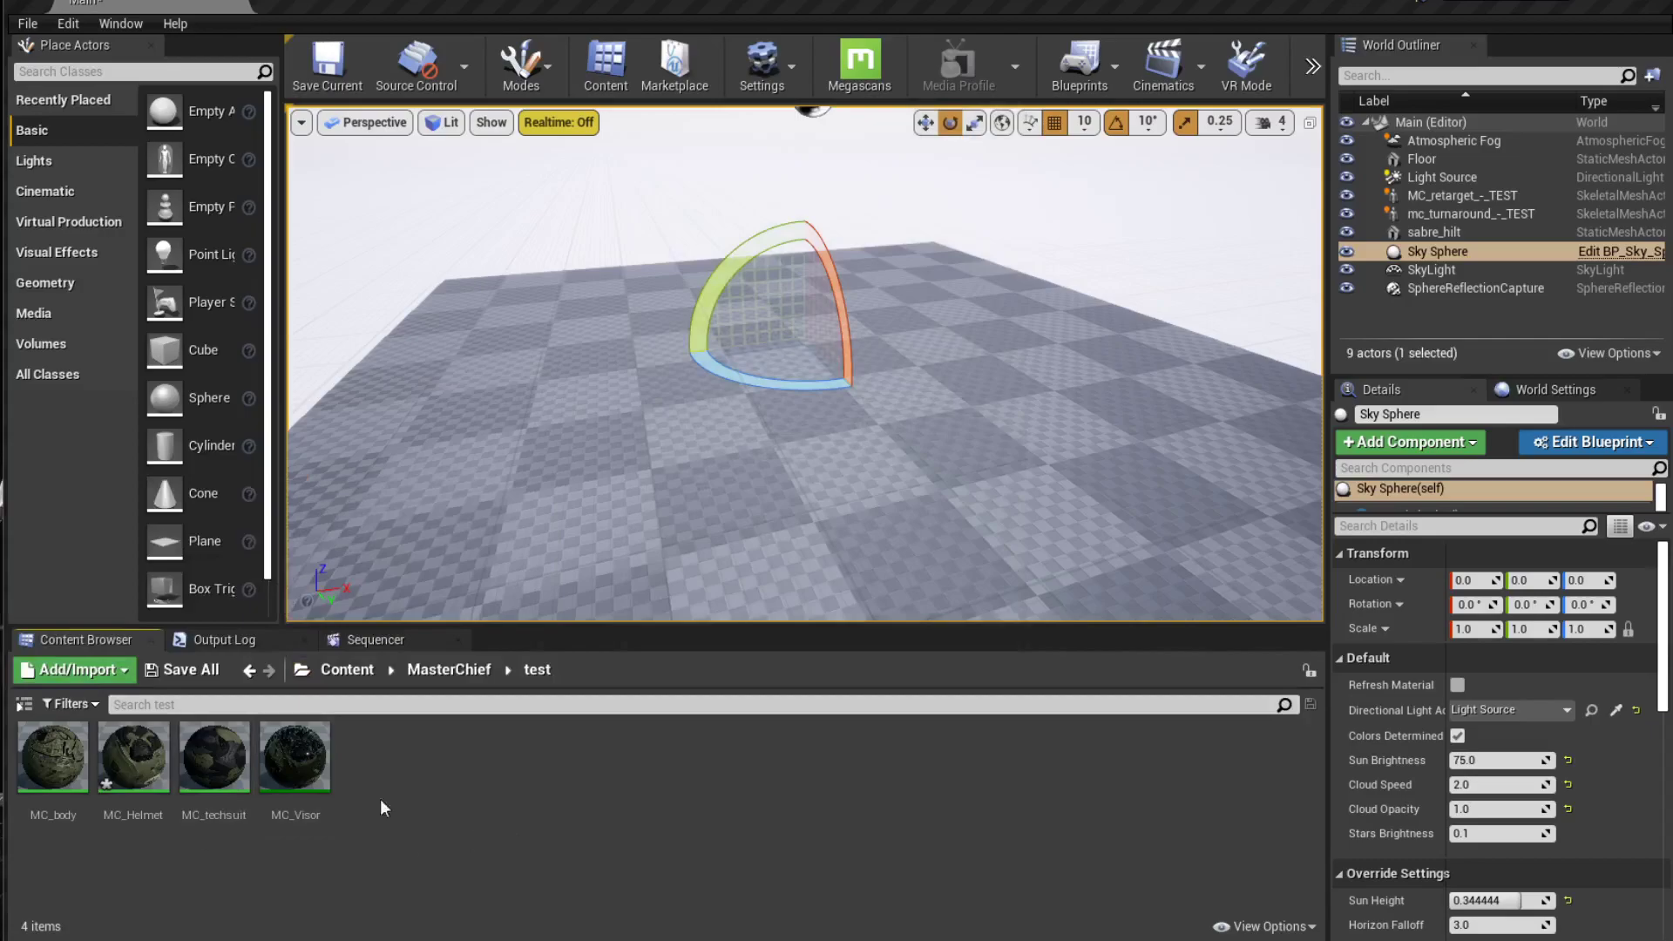
Choose the MC_retarget - TEST file from the project's MC folder for import into the MasterChief test folder
{"action": "left_click", "coordinate": [77, 669]}
{"action": "left_click", "coordinate": [251, 563]}
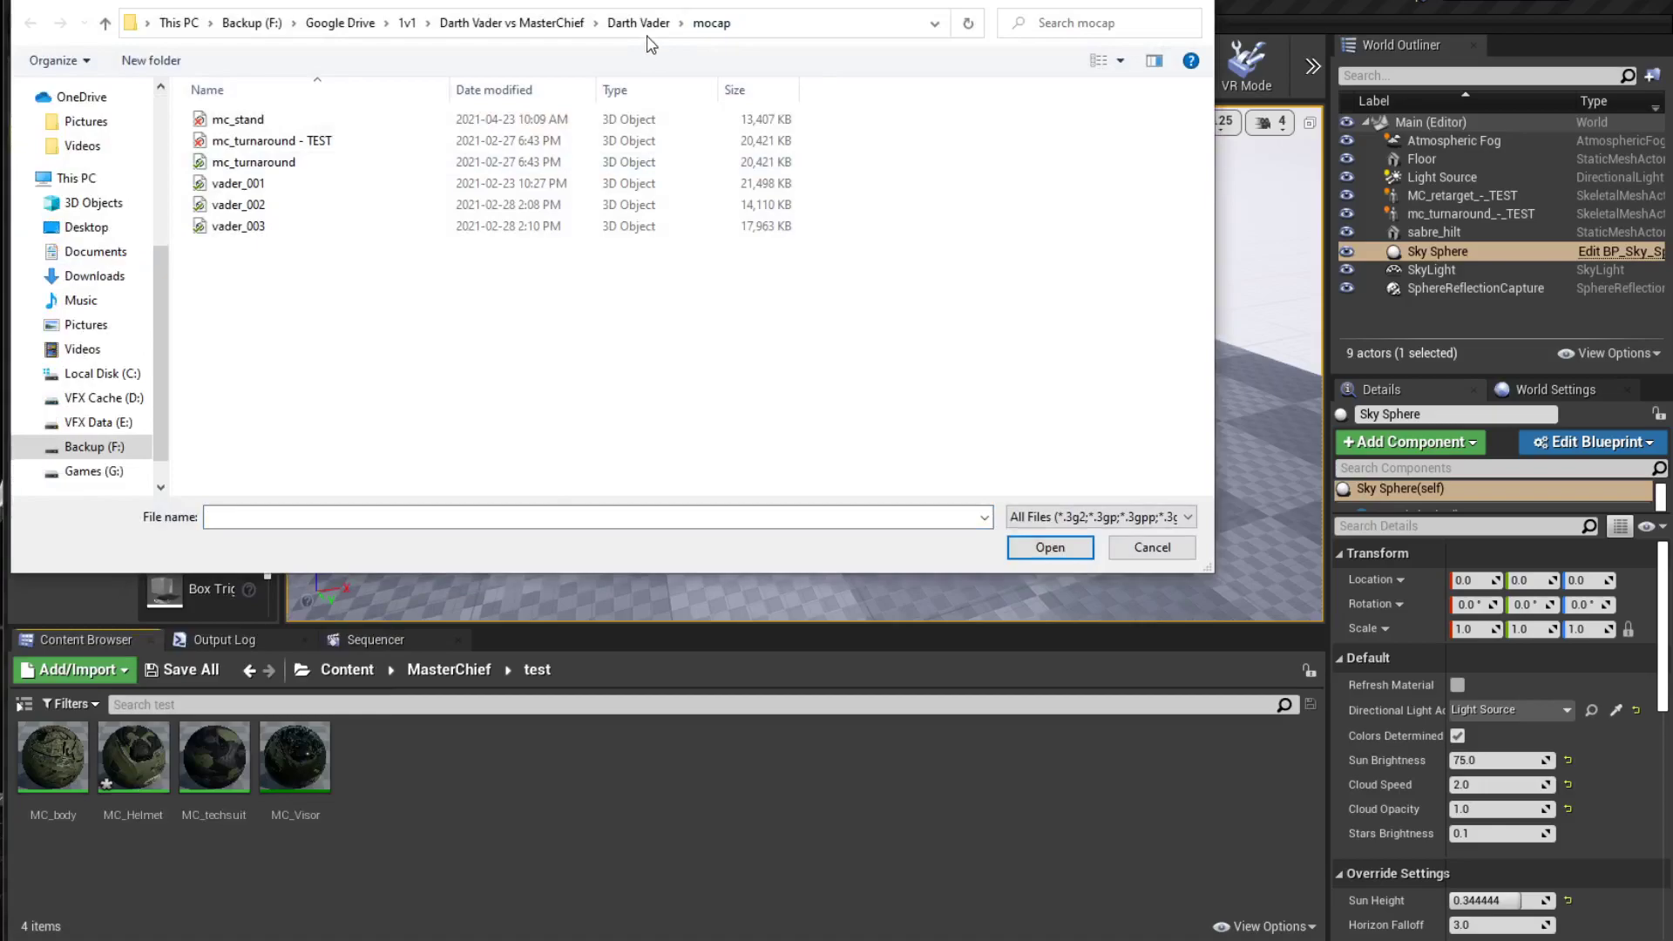
{"action": "left_click", "coordinate": [639, 23]}
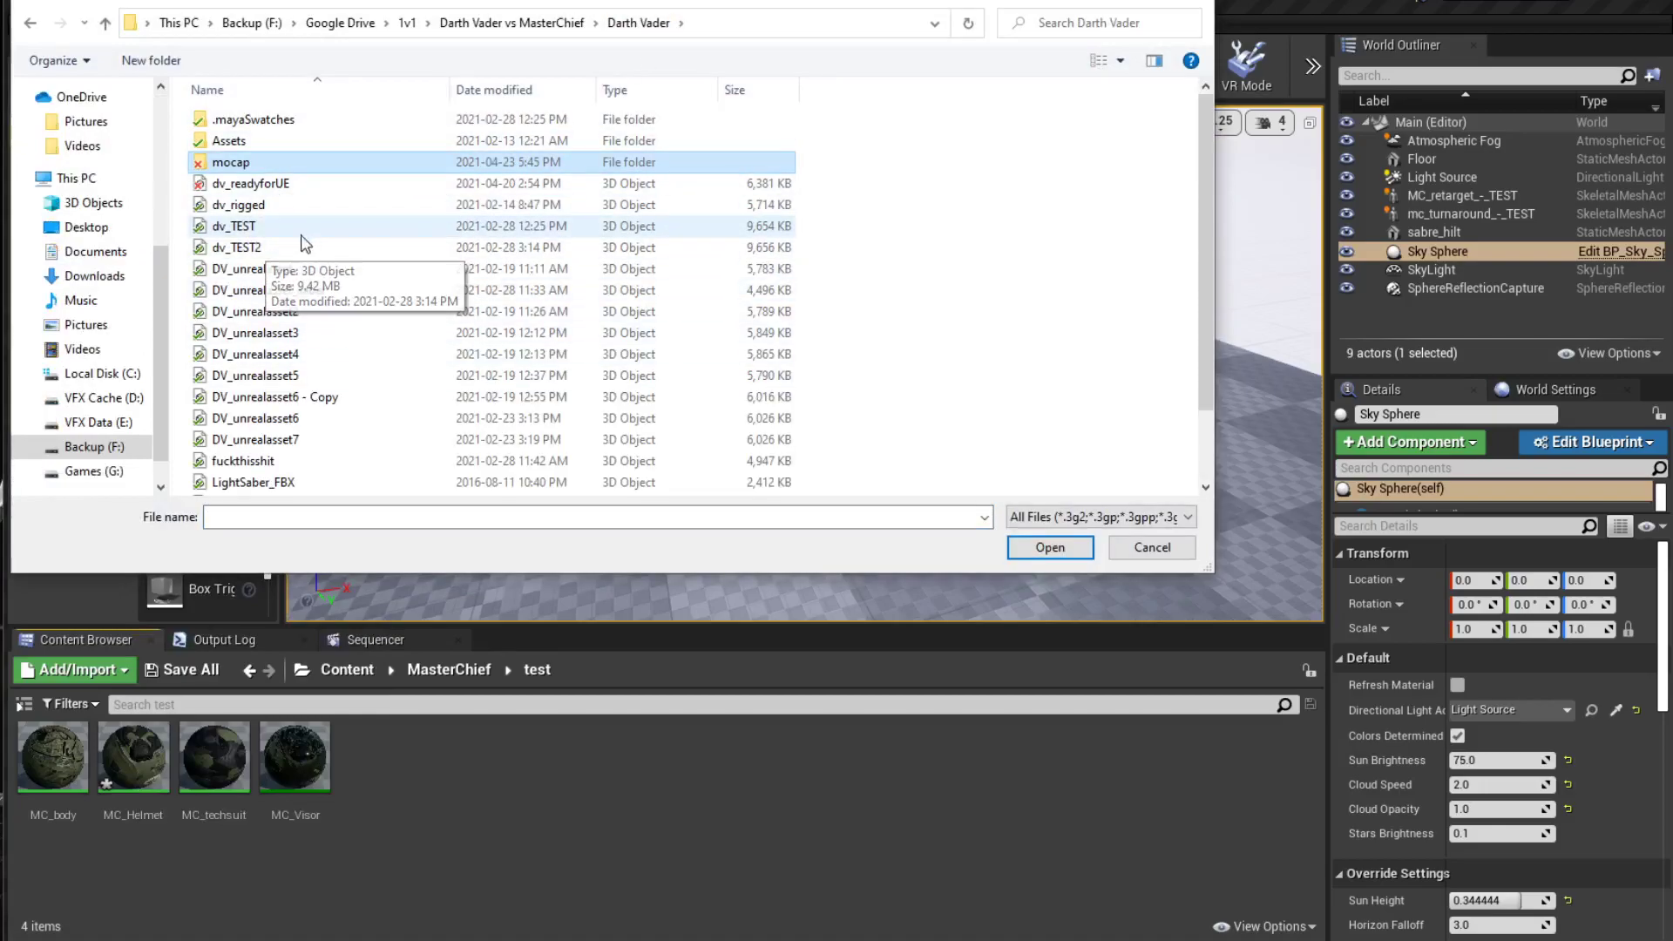
{"action": "scroll", "coordinate": [296, 227], "scroll_direction": "down", "scroll_amount": 2}
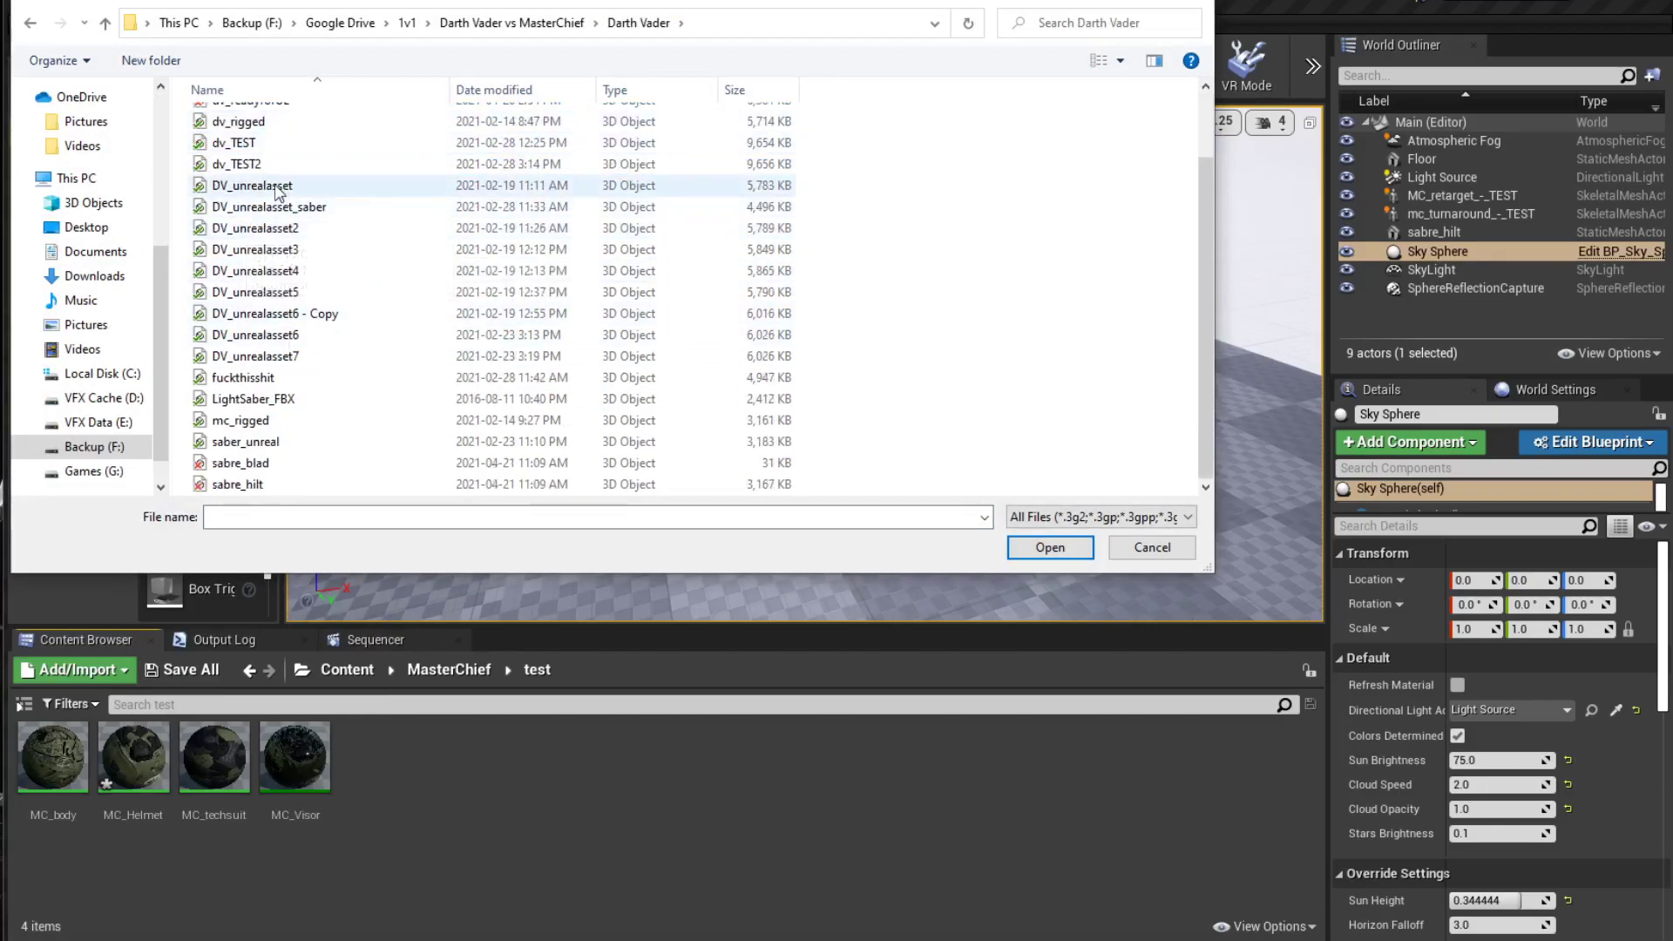
{"action": "scroll", "coordinate": [317, 317], "scroll_direction": "up", "scroll_amount": 1}
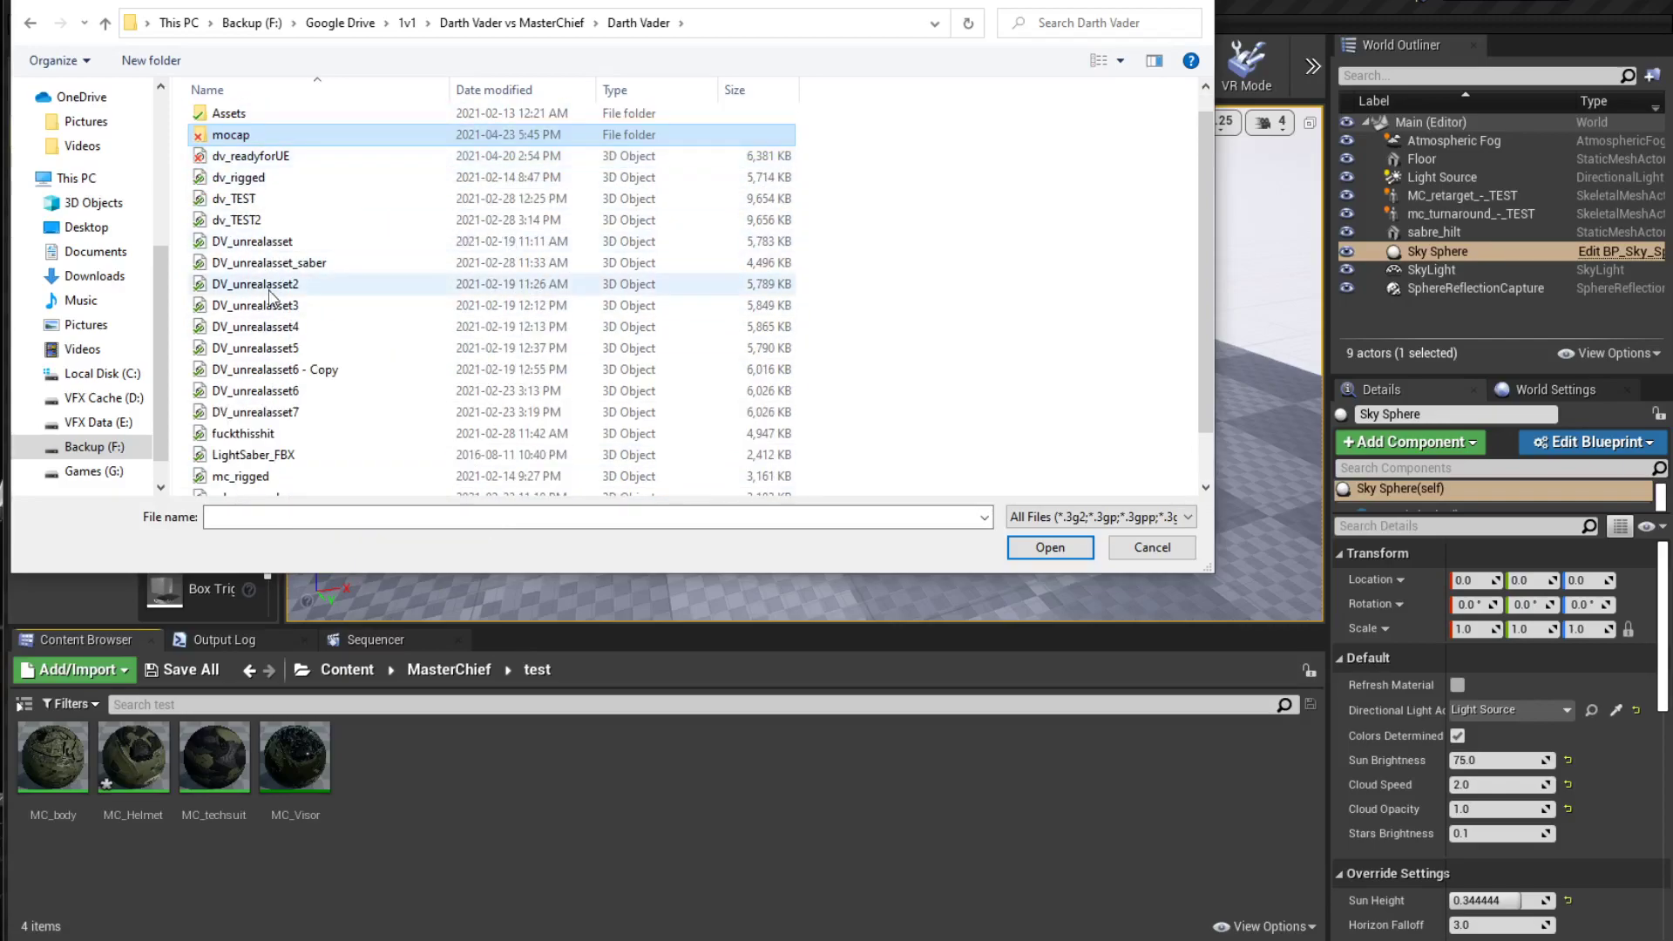
{"action": "scroll", "coordinate": [283, 252], "scroll_direction": "up", "scroll_amount": 1}
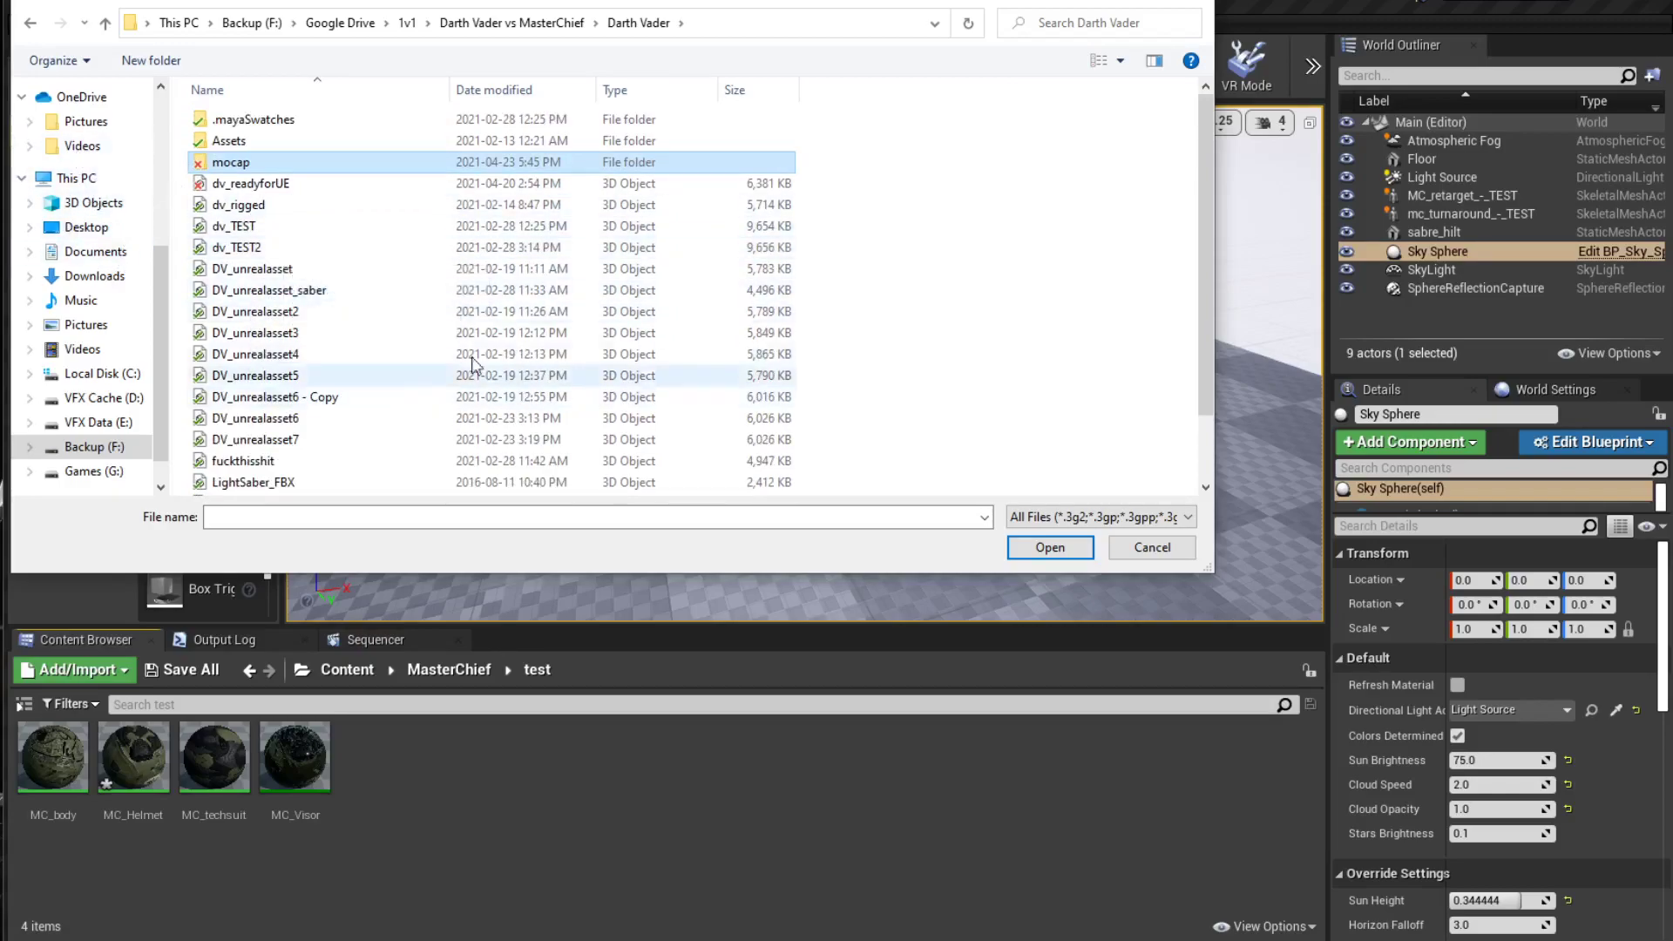
{"action": "left_click", "coordinate": [536, 24]}
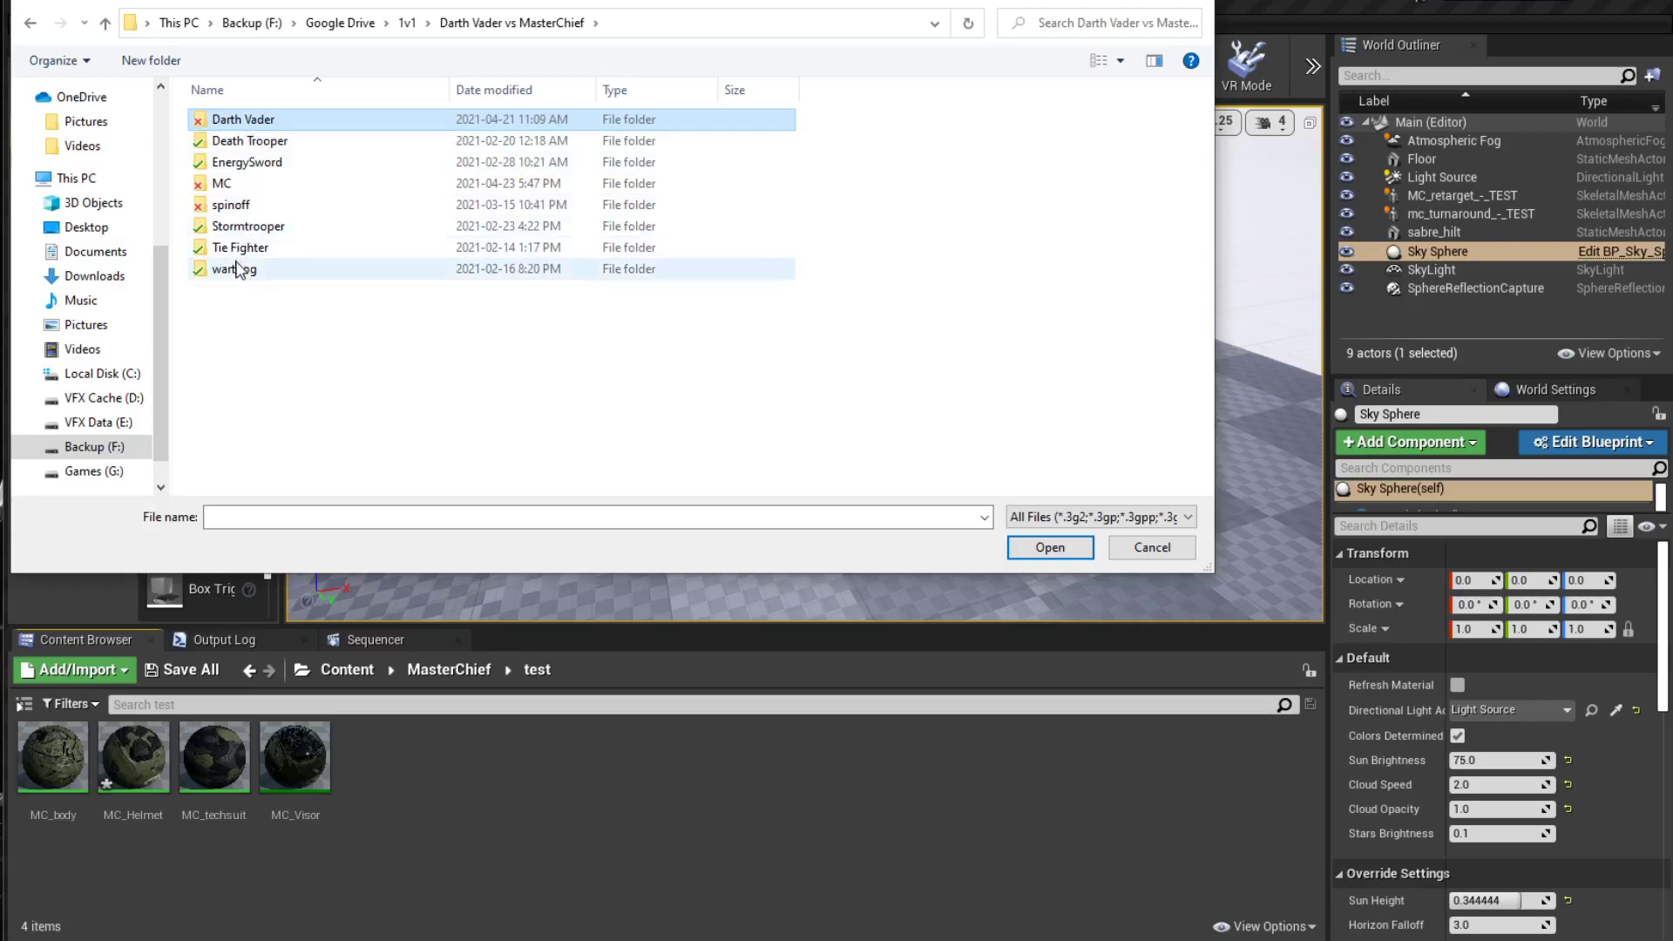
{"action": "double_click", "coordinate": [222, 183]}
{"action": "left_click", "coordinate": [241, 435]}
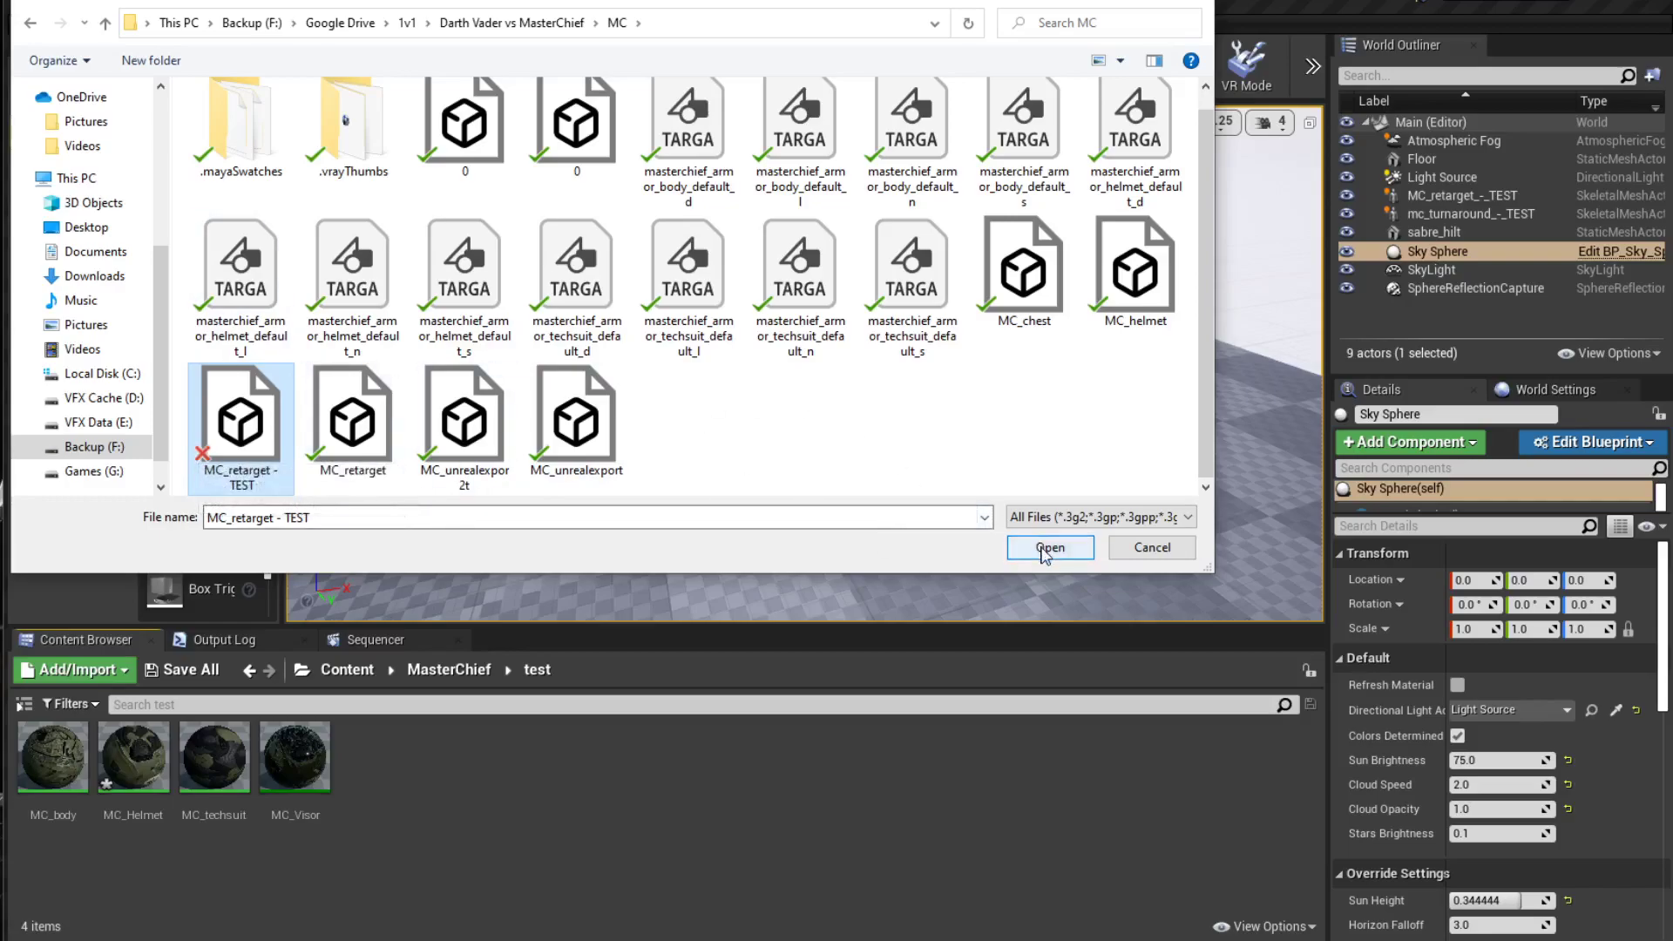
{"action": "left_click", "coordinate": [1045, 549]}
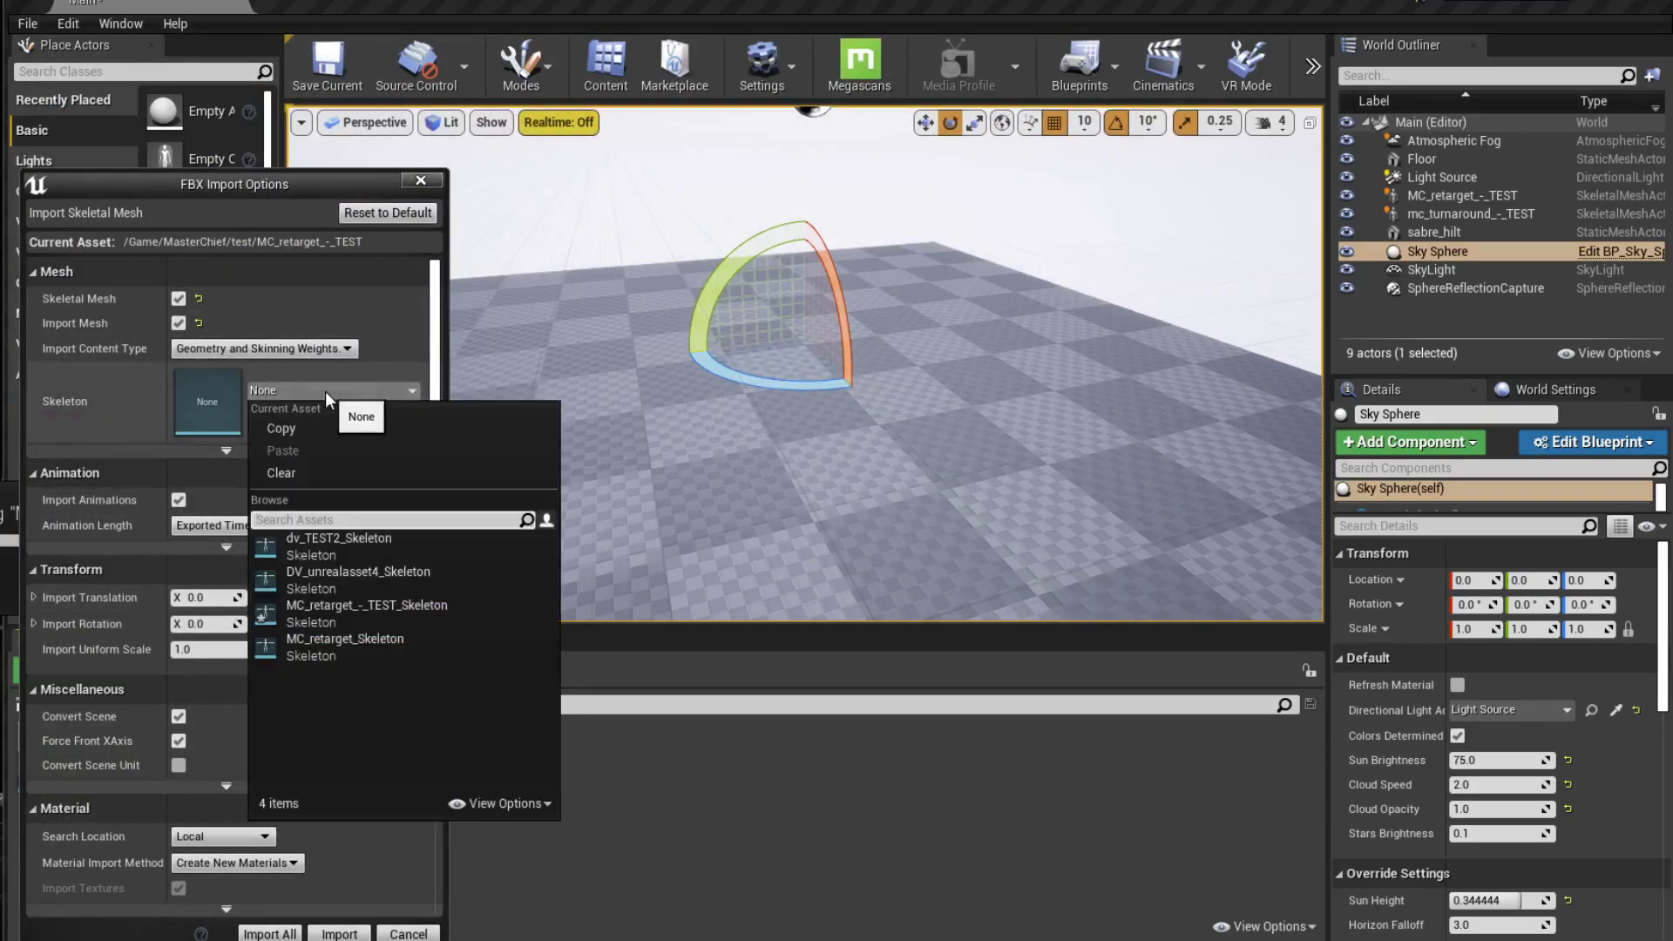
Import the skeletal mesh with Geometry and Skinning Weights, no existing skeleton assigned, and Force Front XAxis enabled
{"action": "left_click_drag", "start_coordinate": [266, 190], "coordinate": [0, 86]}
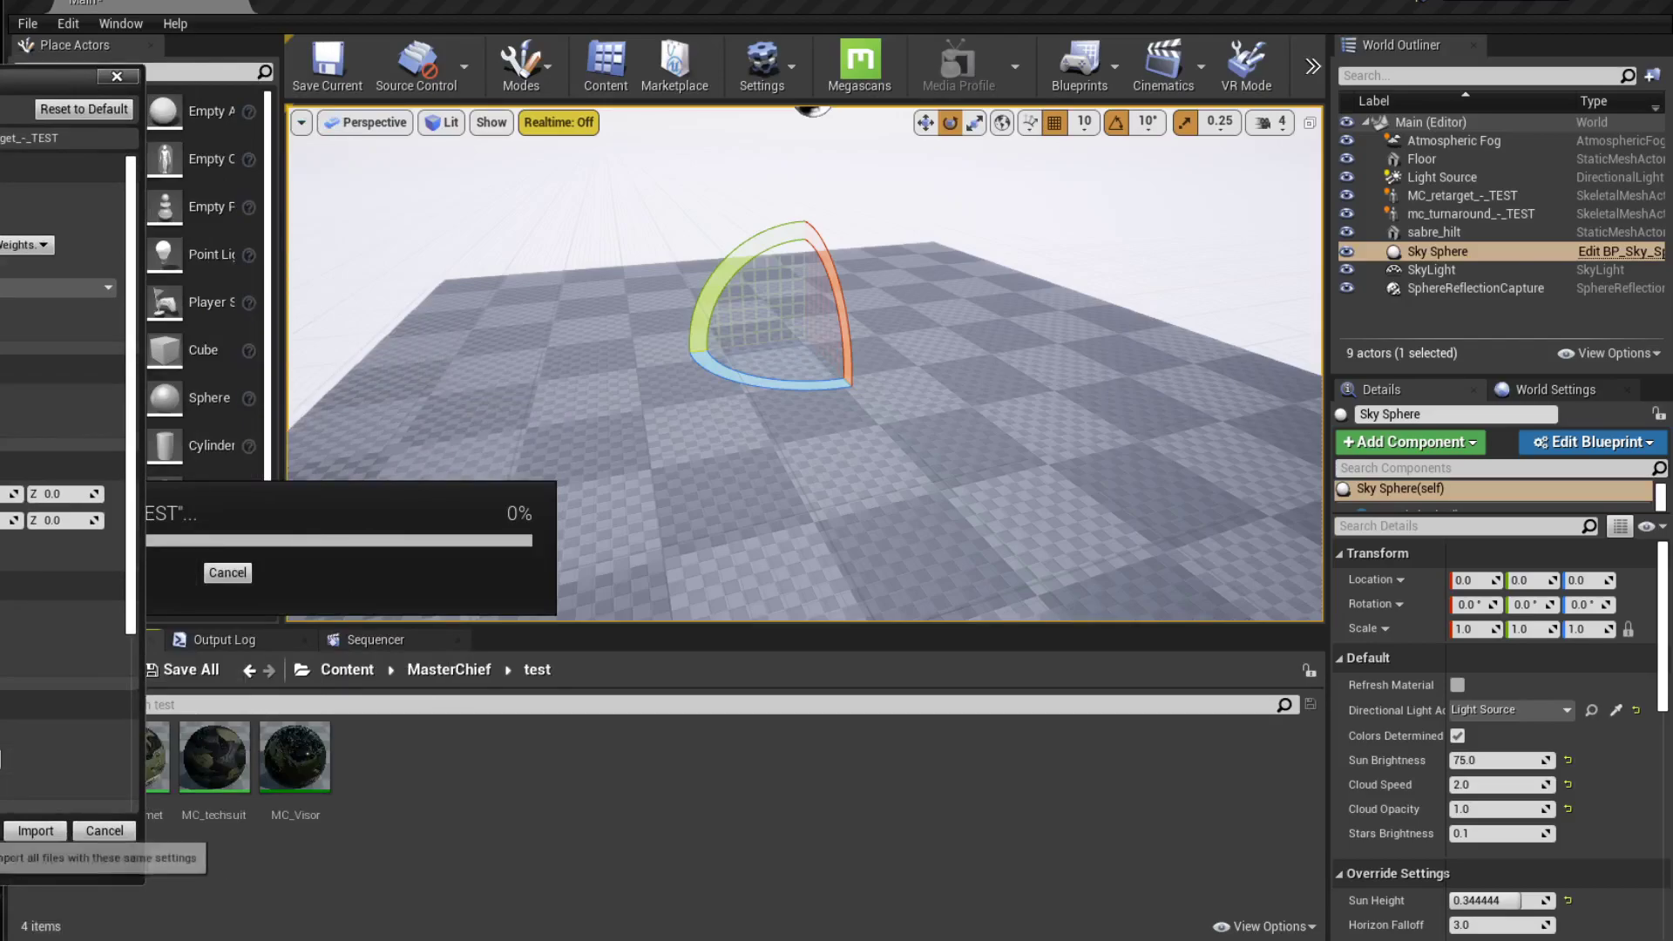
{"action": "left_click_drag", "start_coordinate": [52, 76], "coordinate": [441, 81]}
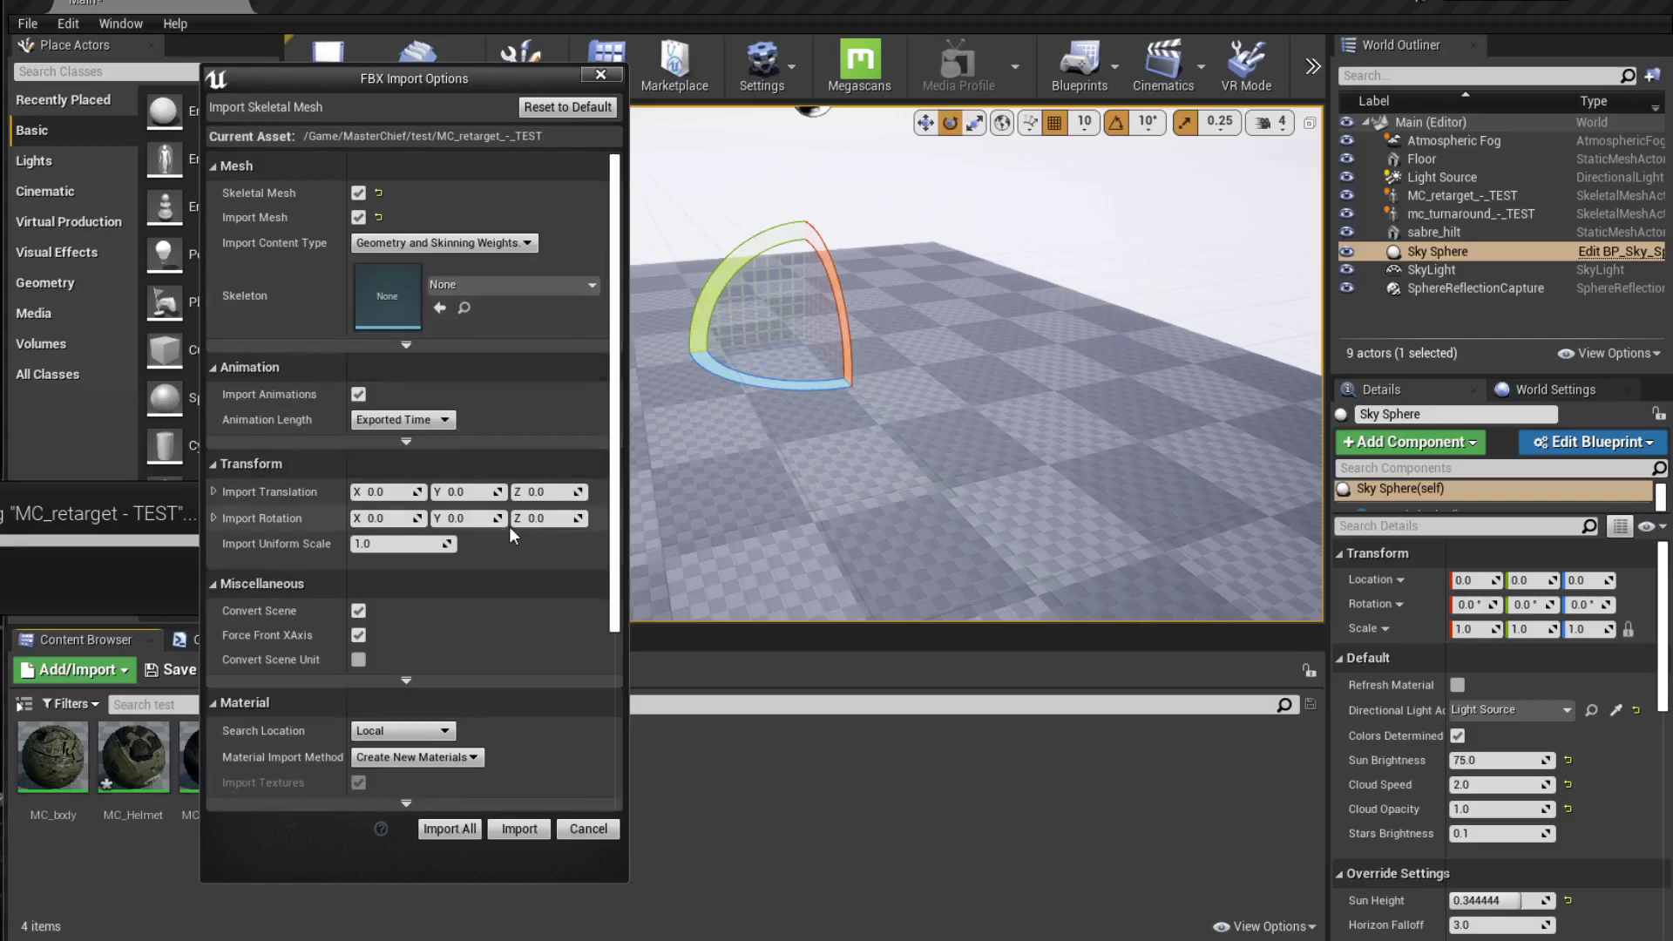
{"action": "left_click", "coordinate": [453, 829]}
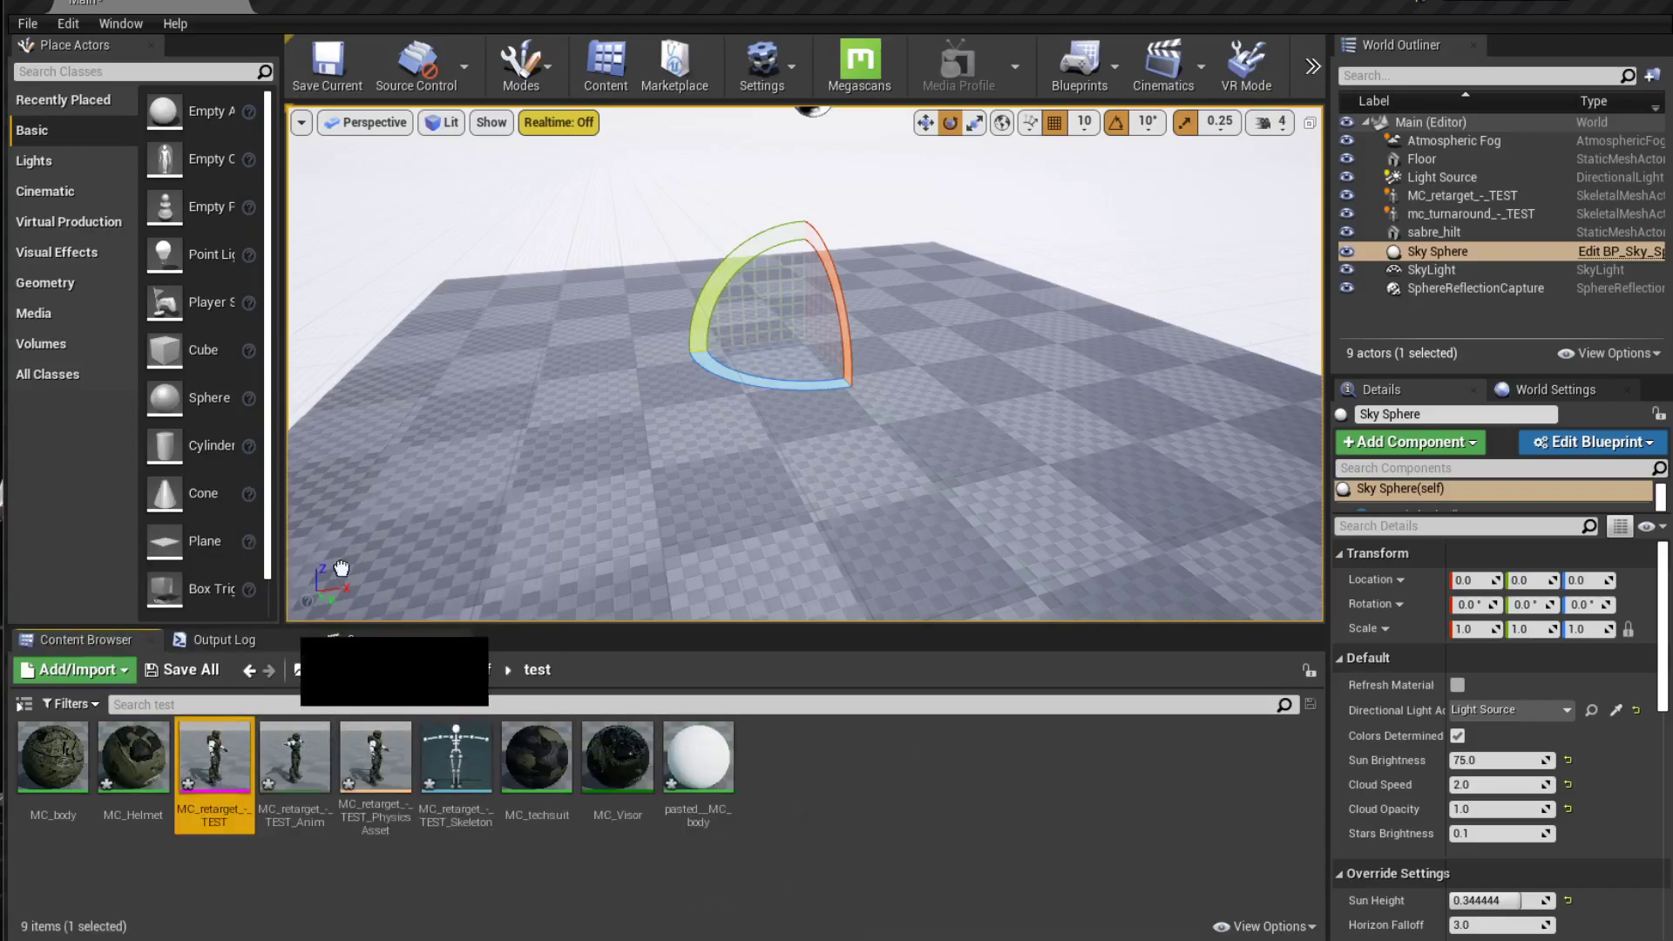
Place the MC_retarget_-_TEST skeletal mesh on the level floor, rotate it to 90° about Z, and frame it closely
{"action": "left_click_drag", "start_coordinate": [406, 530], "coordinate": [631, 493]}
{"action": "left_click_drag", "start_coordinate": [746, 475], "coordinate": [648, 566]}
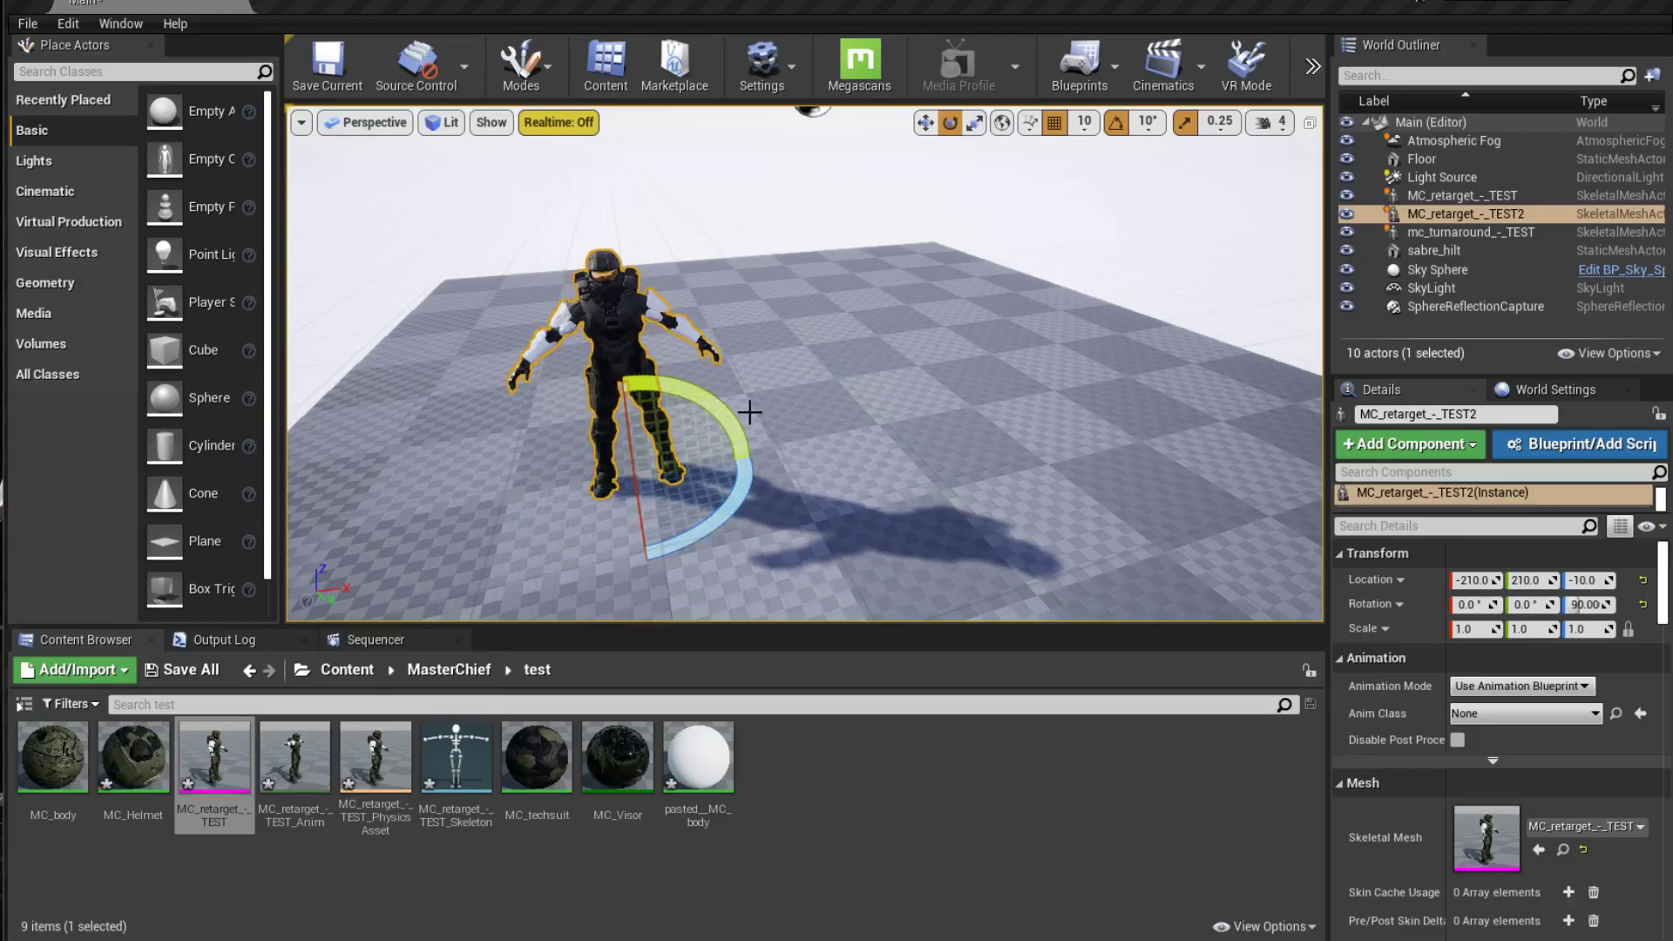
{"action": "key", "text": "f"}
{"action": "left_click_drag", "start_coordinate": [864, 334], "coordinate": [767, 318], "text": "alt"}
{"action": "scroll", "coordinate": [863, 324], "scroll_direction": "up", "scroll_amount": 5}
{"action": "scroll", "coordinate": [867, 292], "scroll_direction": "down", "scroll_amount": 6}
{"action": "scroll", "coordinate": [867, 292], "scroll_direction": "up", "scroll_amount": 2}
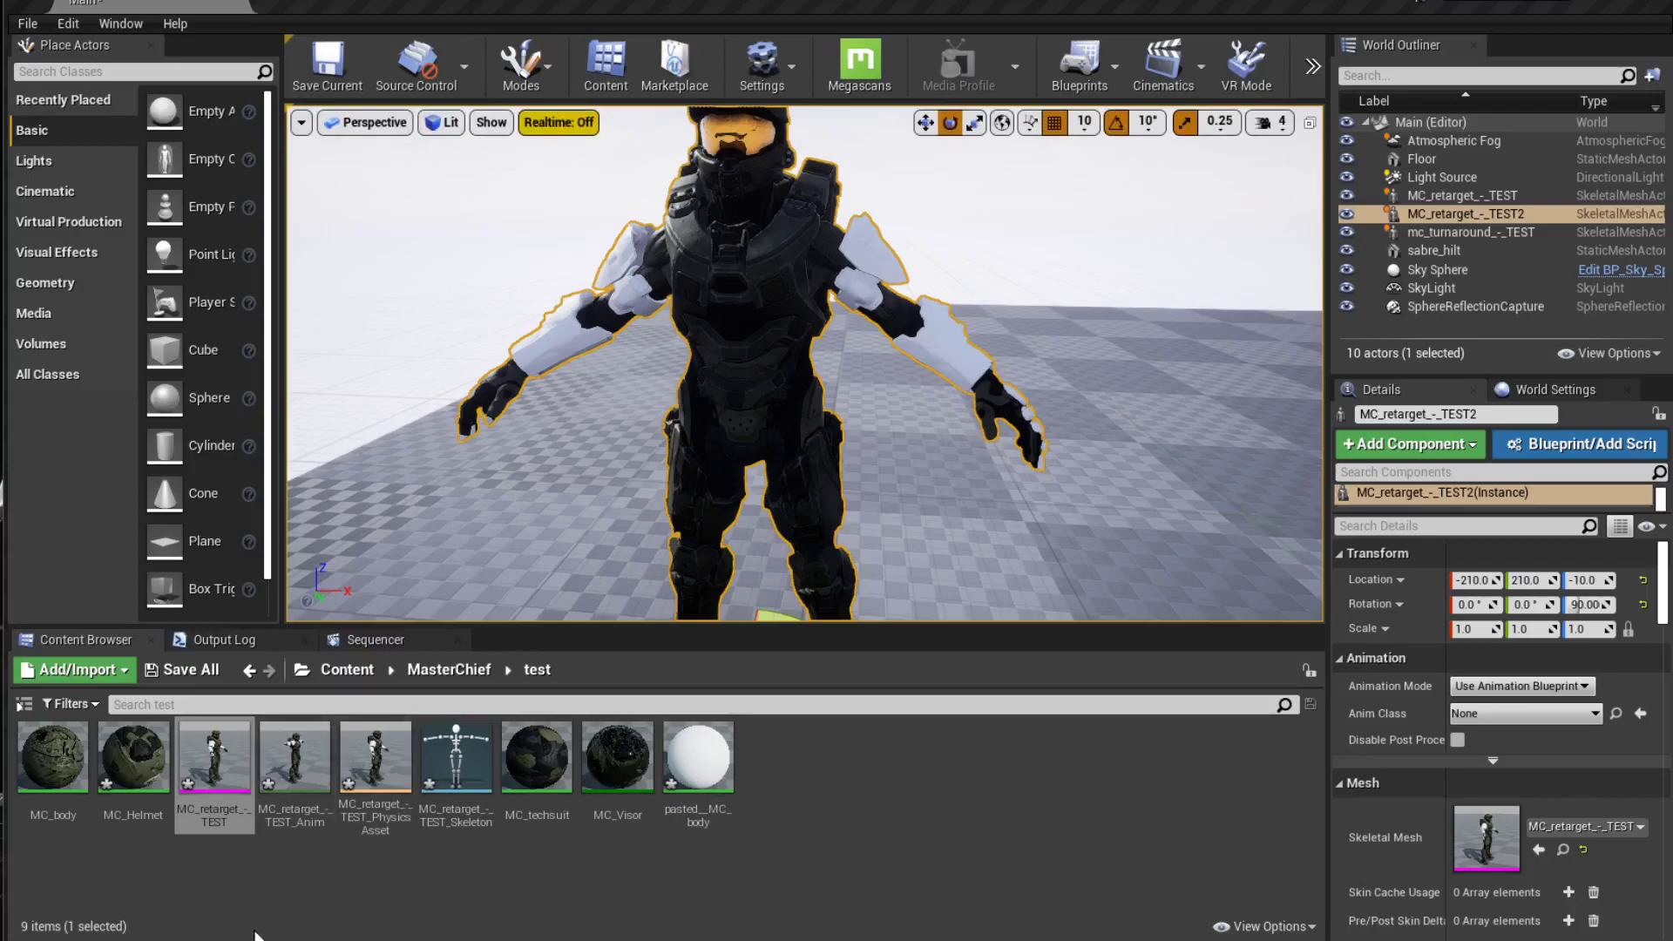
Apply the MC_body material to the white arm armor of the placed character
{"action": "left_click_drag", "start_coordinate": [52, 756], "coordinate": [970, 430]}
{"action": "left_click_drag", "start_coordinate": [1035, 268], "coordinate": [1289, 274], "text": "alt"}
{"action": "left_click_drag", "start_coordinate": [514, 523], "coordinate": [585, 523], "text": "alt"}
{"action": "scroll", "coordinate": [1001, 511], "scroll_direction": "down", "scroll_amount": 5}
Rotate the placed character to 270° about Z and clear the asset selection in the test folder
{"action": "left_click_drag", "start_coordinate": [915, 549], "coordinate": [815, 601]}
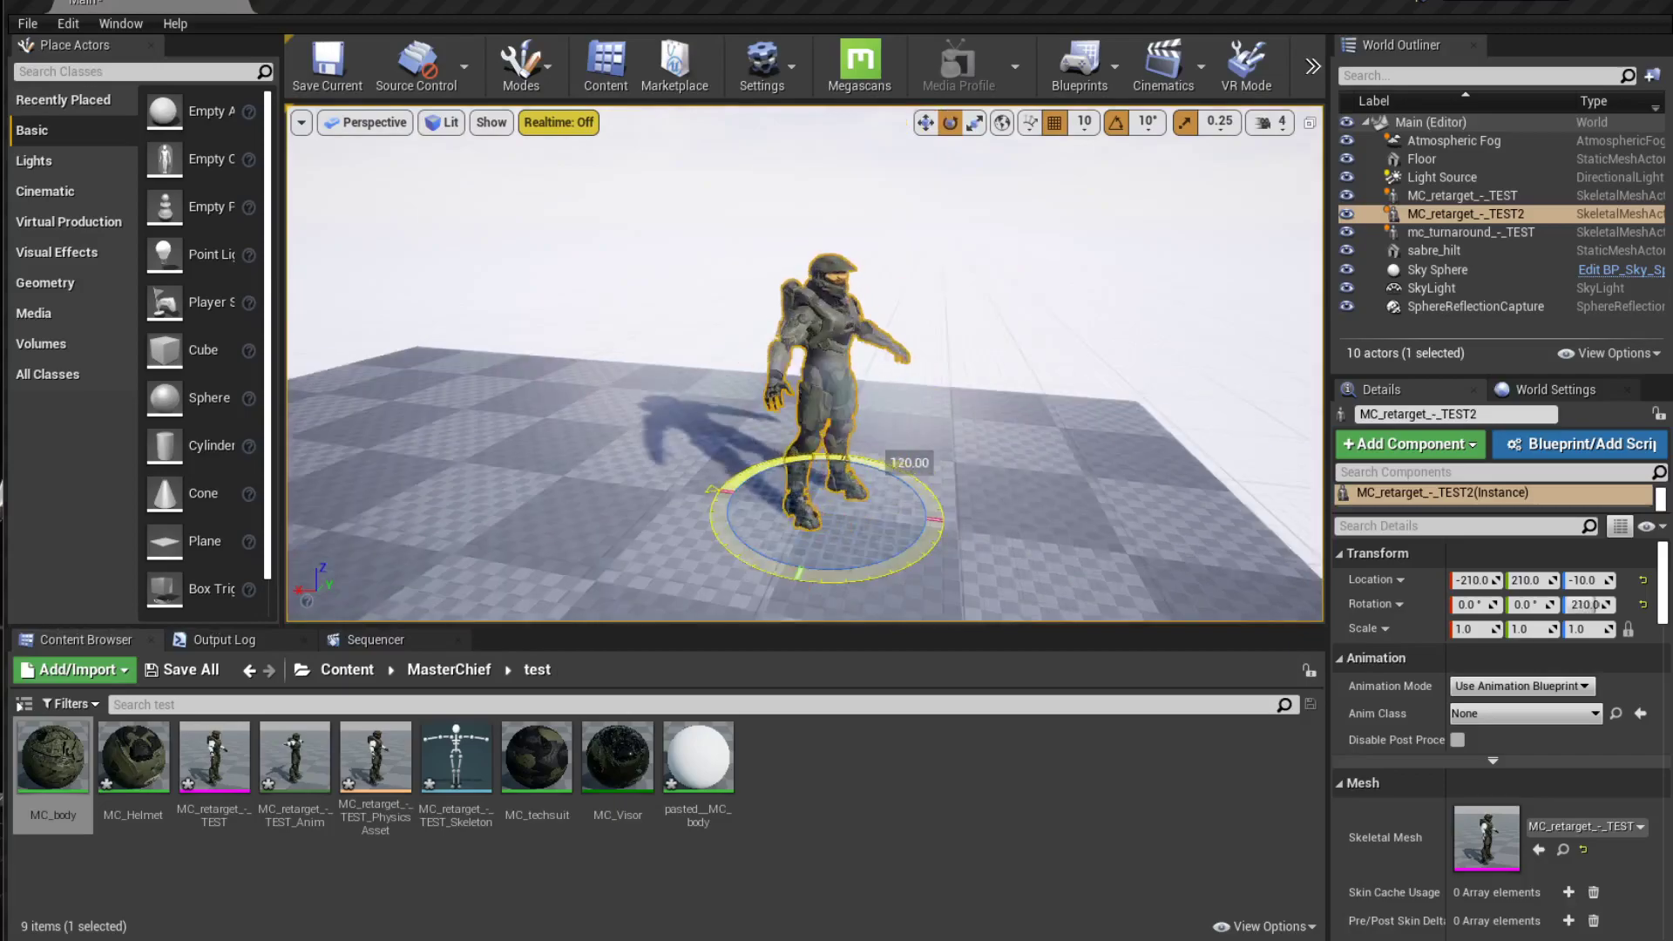
{"action": "left_click_drag", "start_coordinate": [906, 472], "coordinate": [946, 530]}
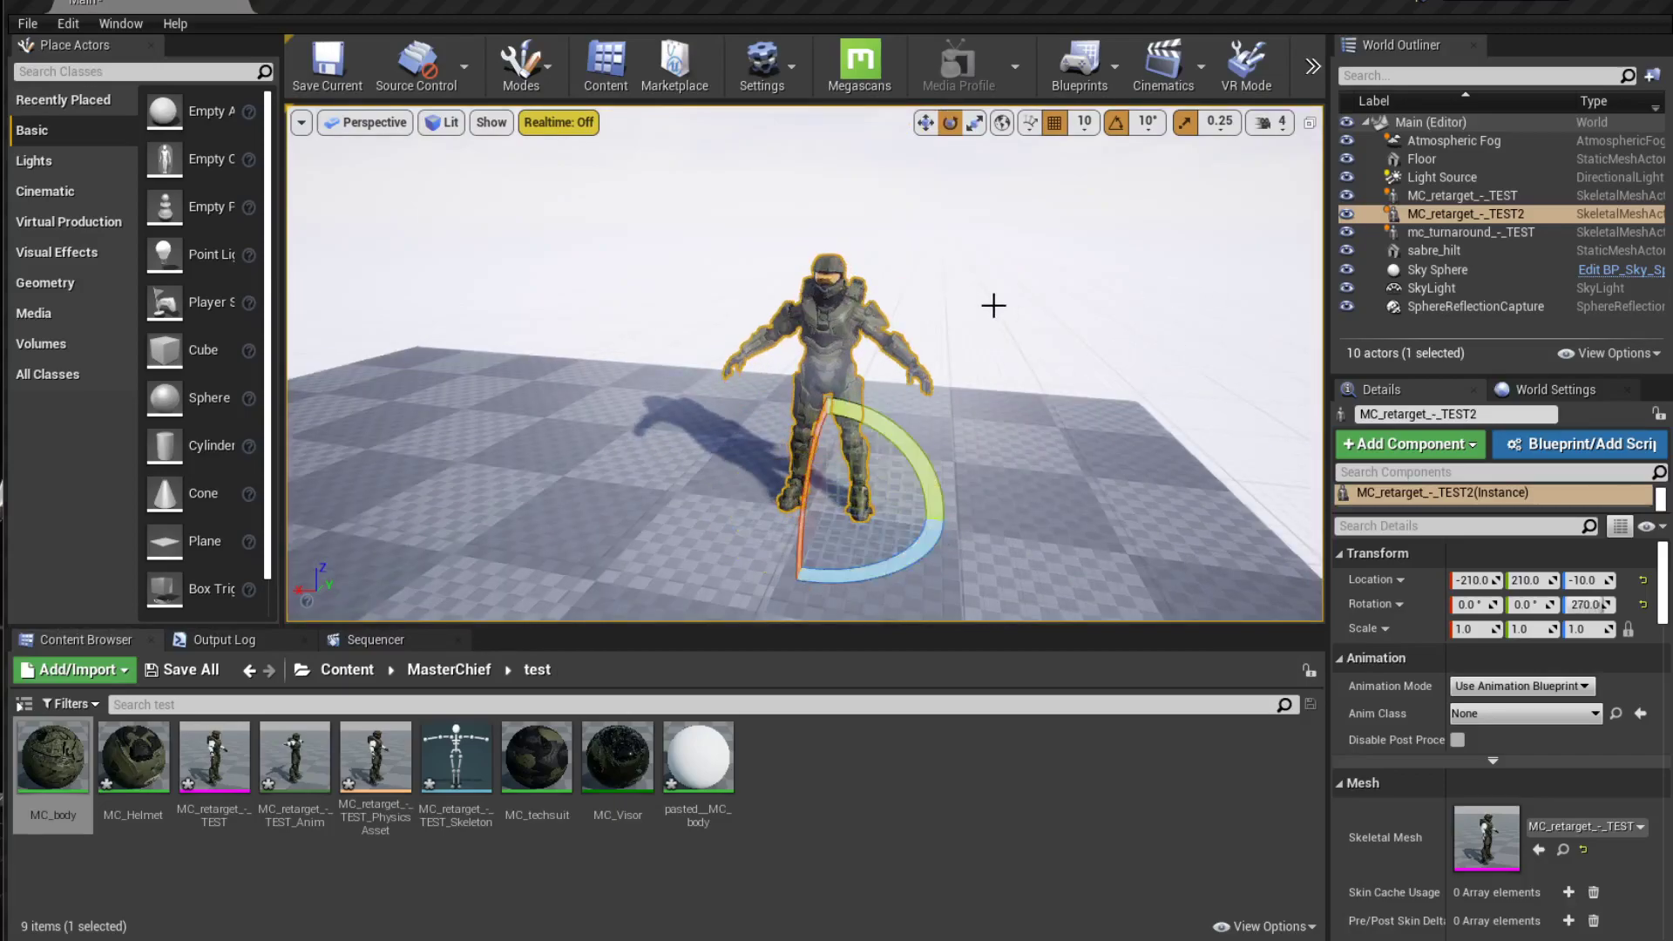
{"action": "scroll", "coordinate": [993, 305], "scroll_direction": "up", "scroll_amount": 5}
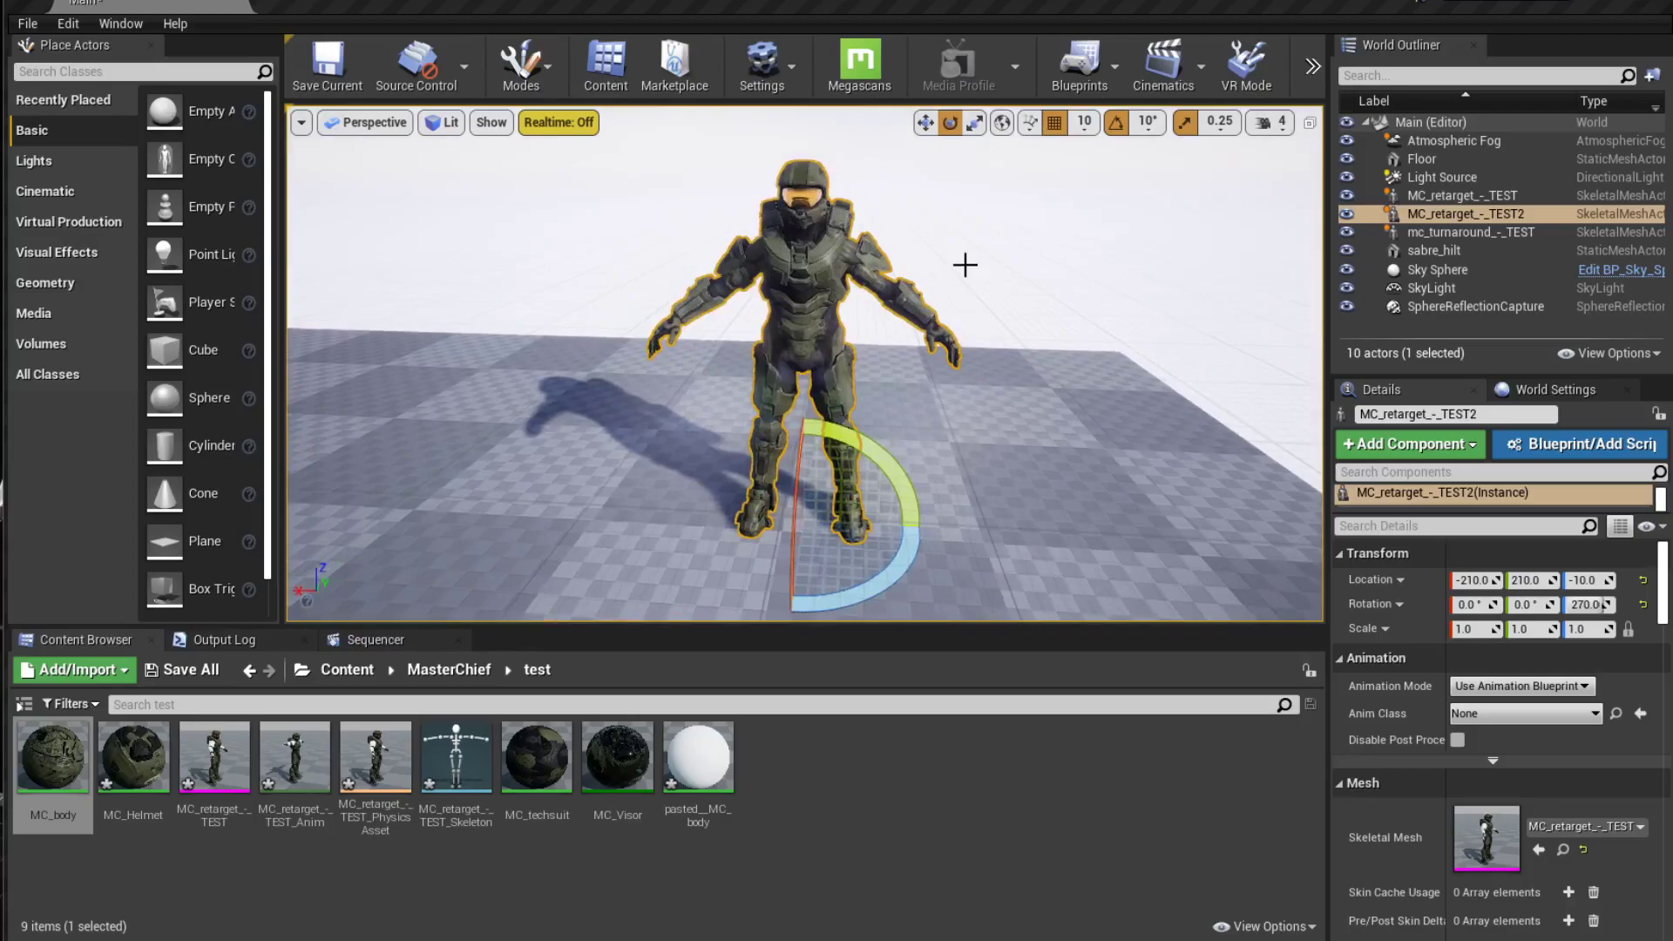
{"action": "left_click", "coordinate": [997, 236]}
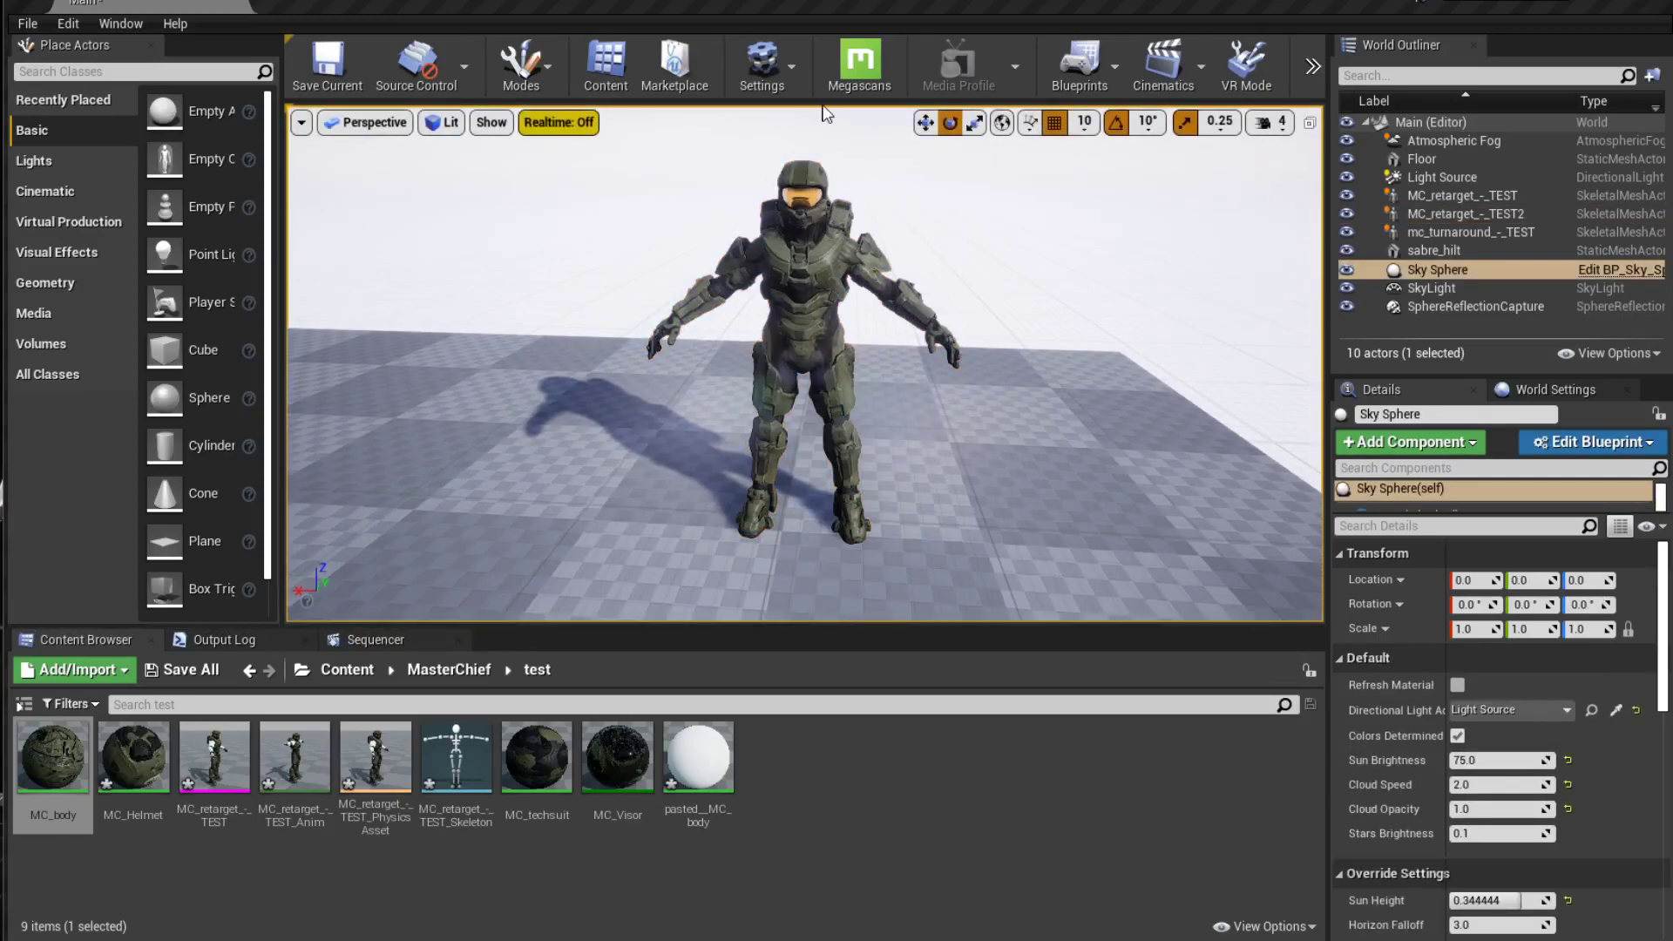
{"action": "left_click", "coordinate": [855, 501]}
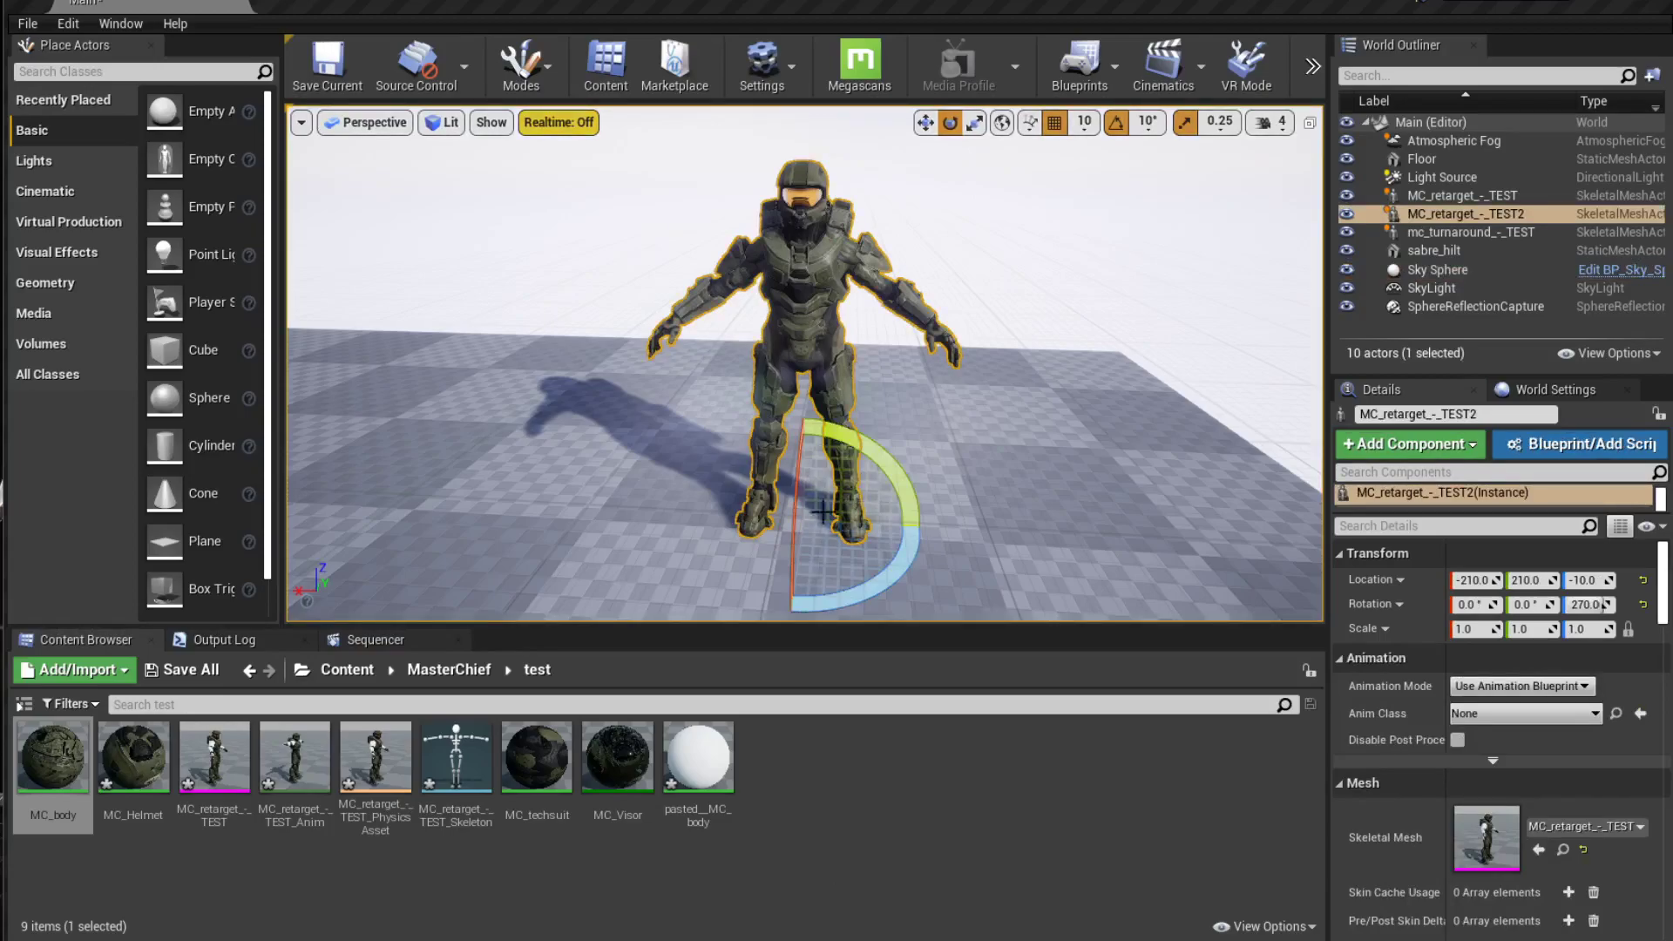
{"action": "left_click", "coordinate": [855, 801]}
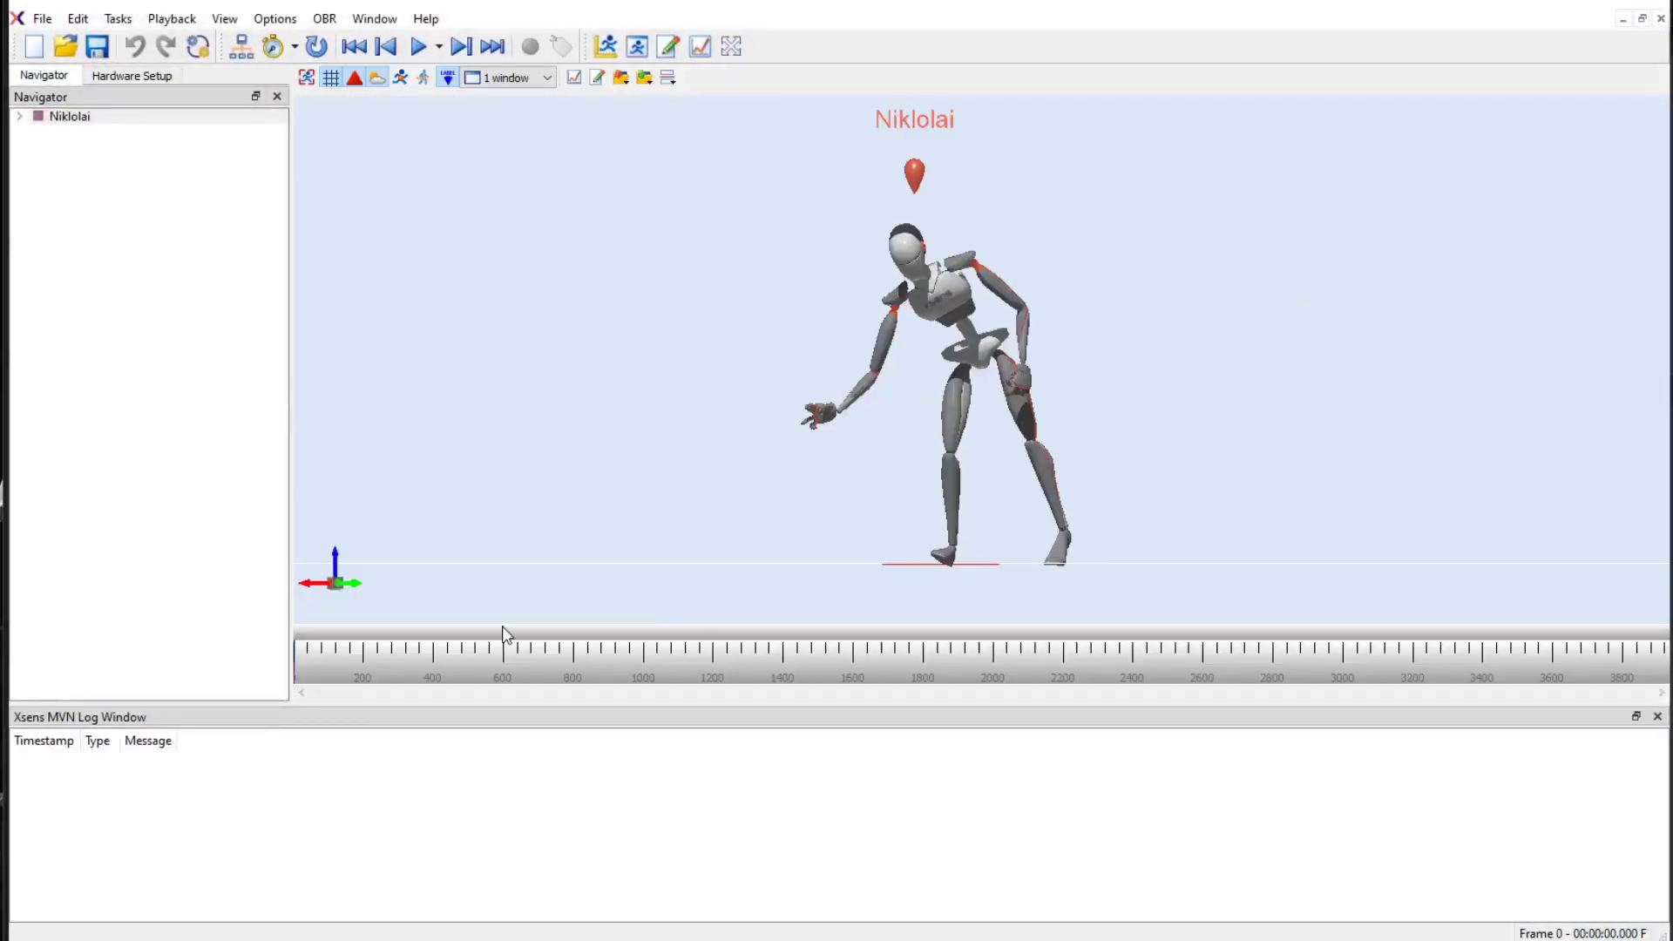
Switch to Xsens MVN, limit the take to about frames 480 to 1239, and start exporting the file
{"action": "left_click_drag", "start_coordinate": [462, 666], "coordinate": [727, 707]}
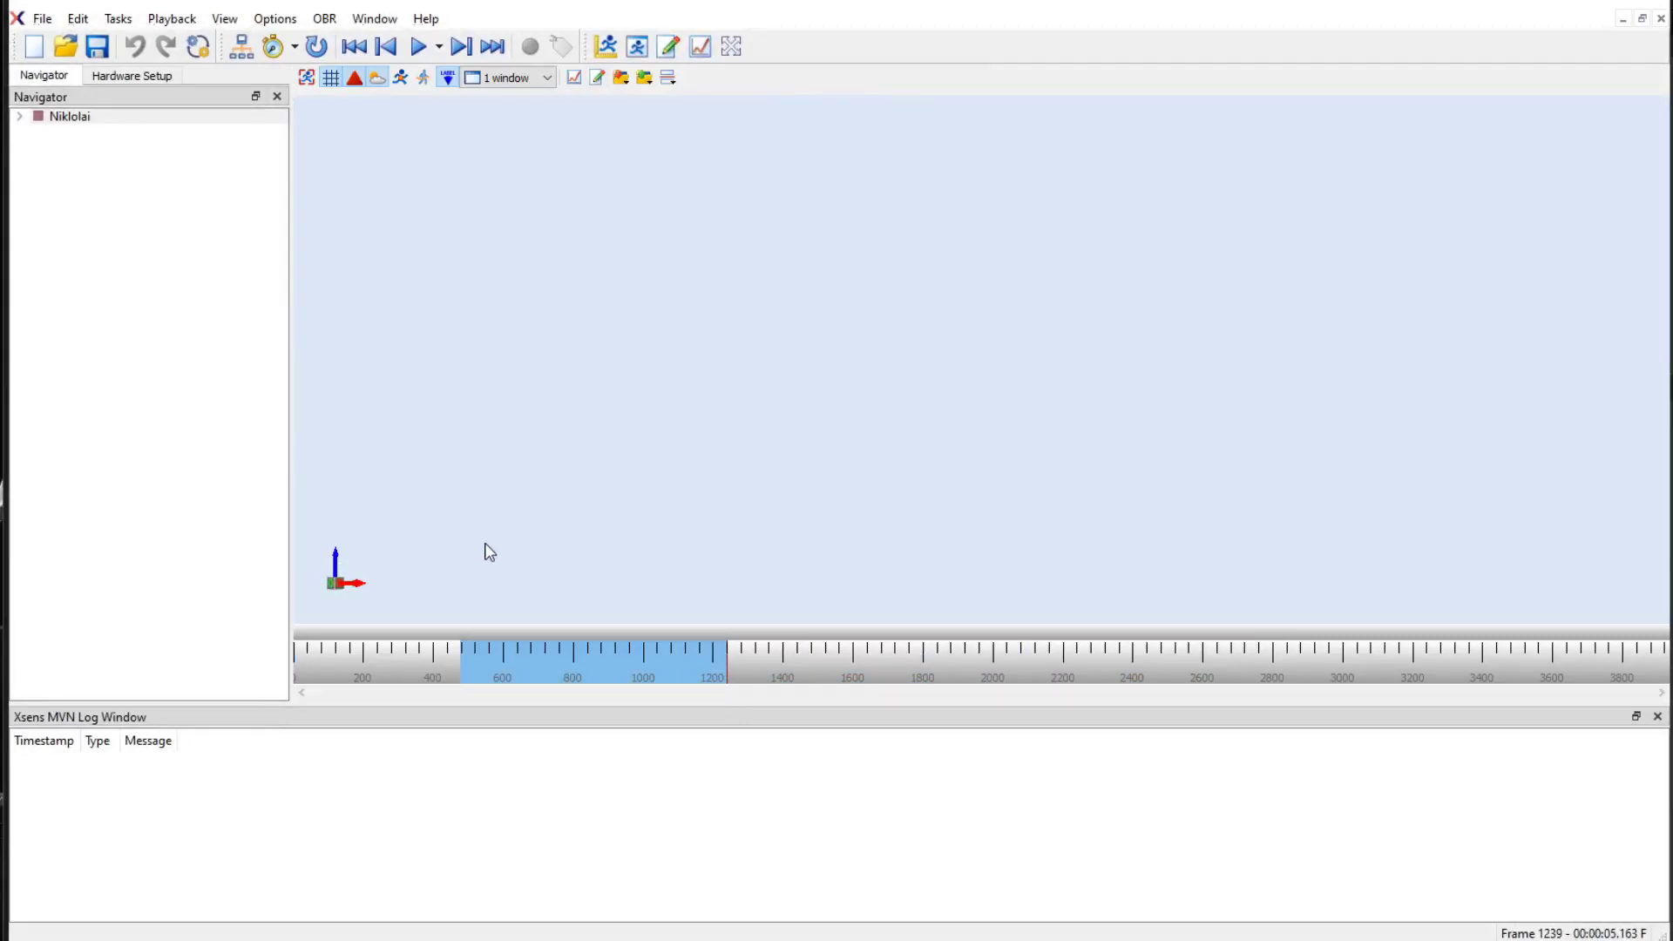
{"action": "left_click", "coordinate": [42, 18]}
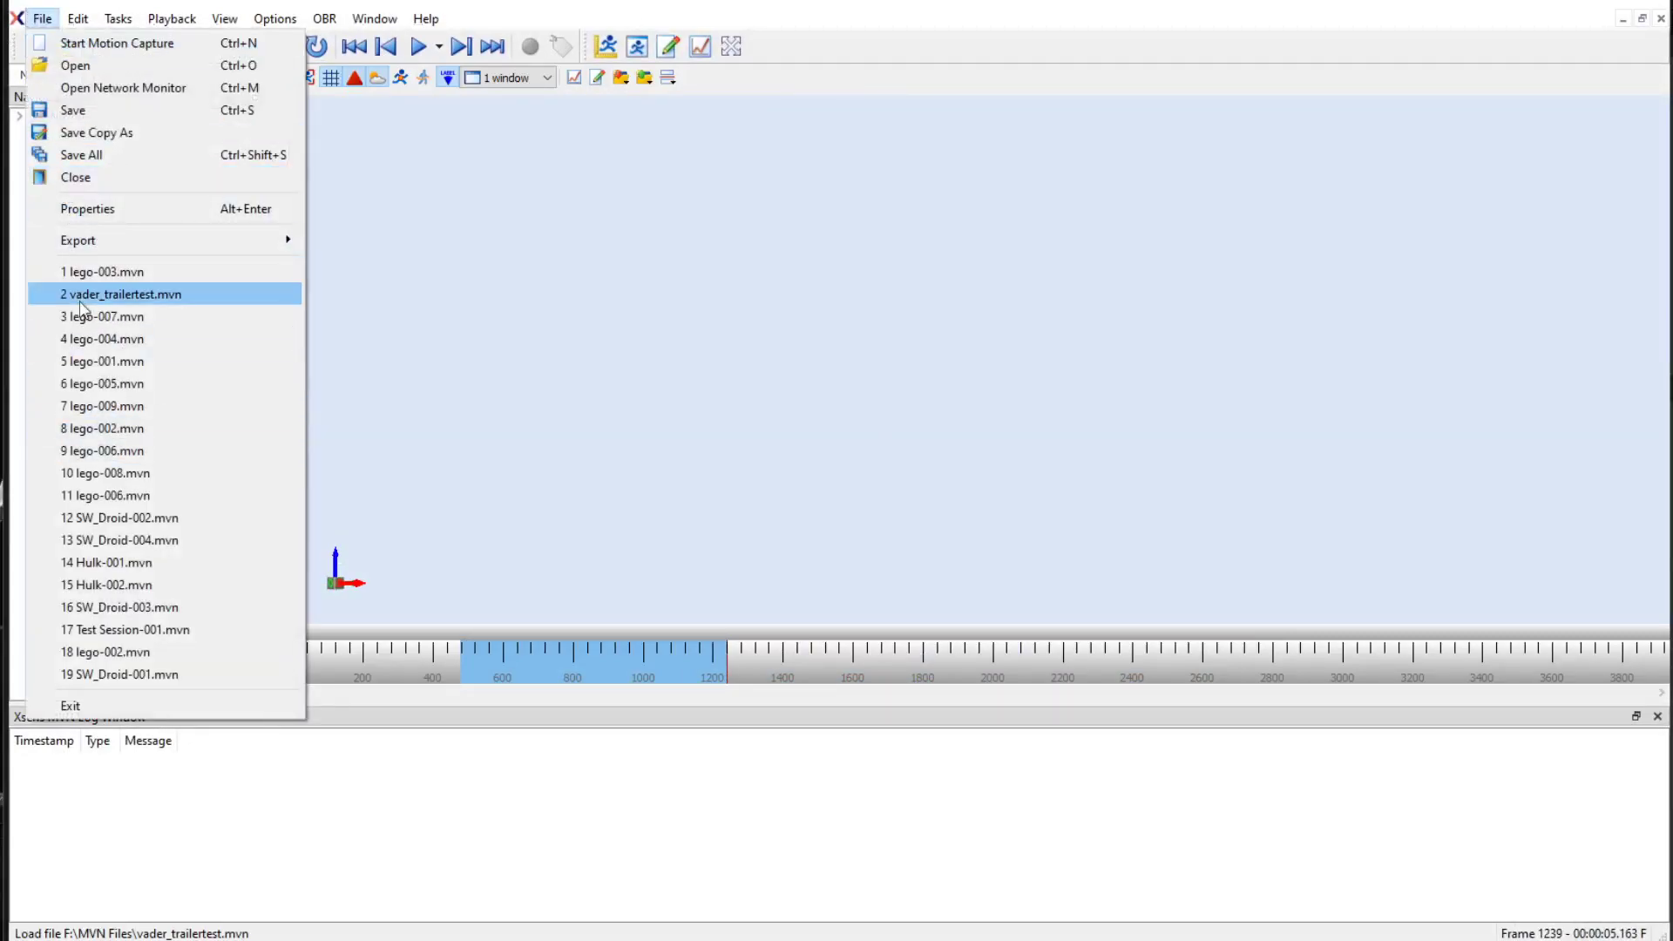
{"action": "mouse_move", "coordinate": [96, 248]}
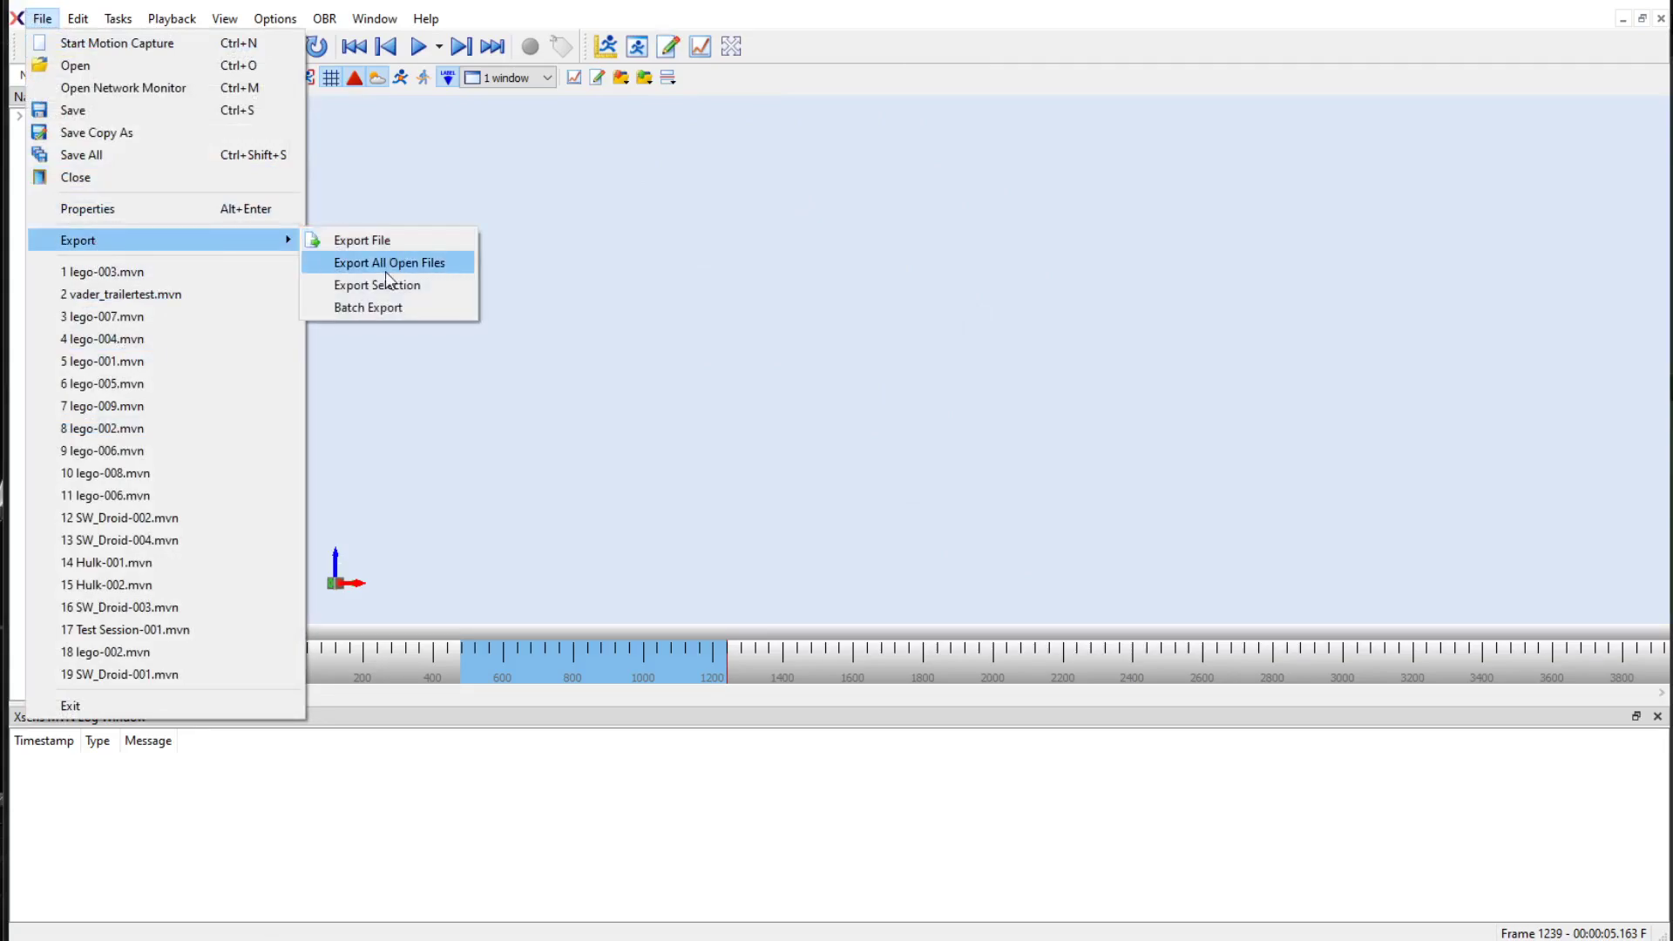
{"action": "left_click", "coordinate": [390, 238]}
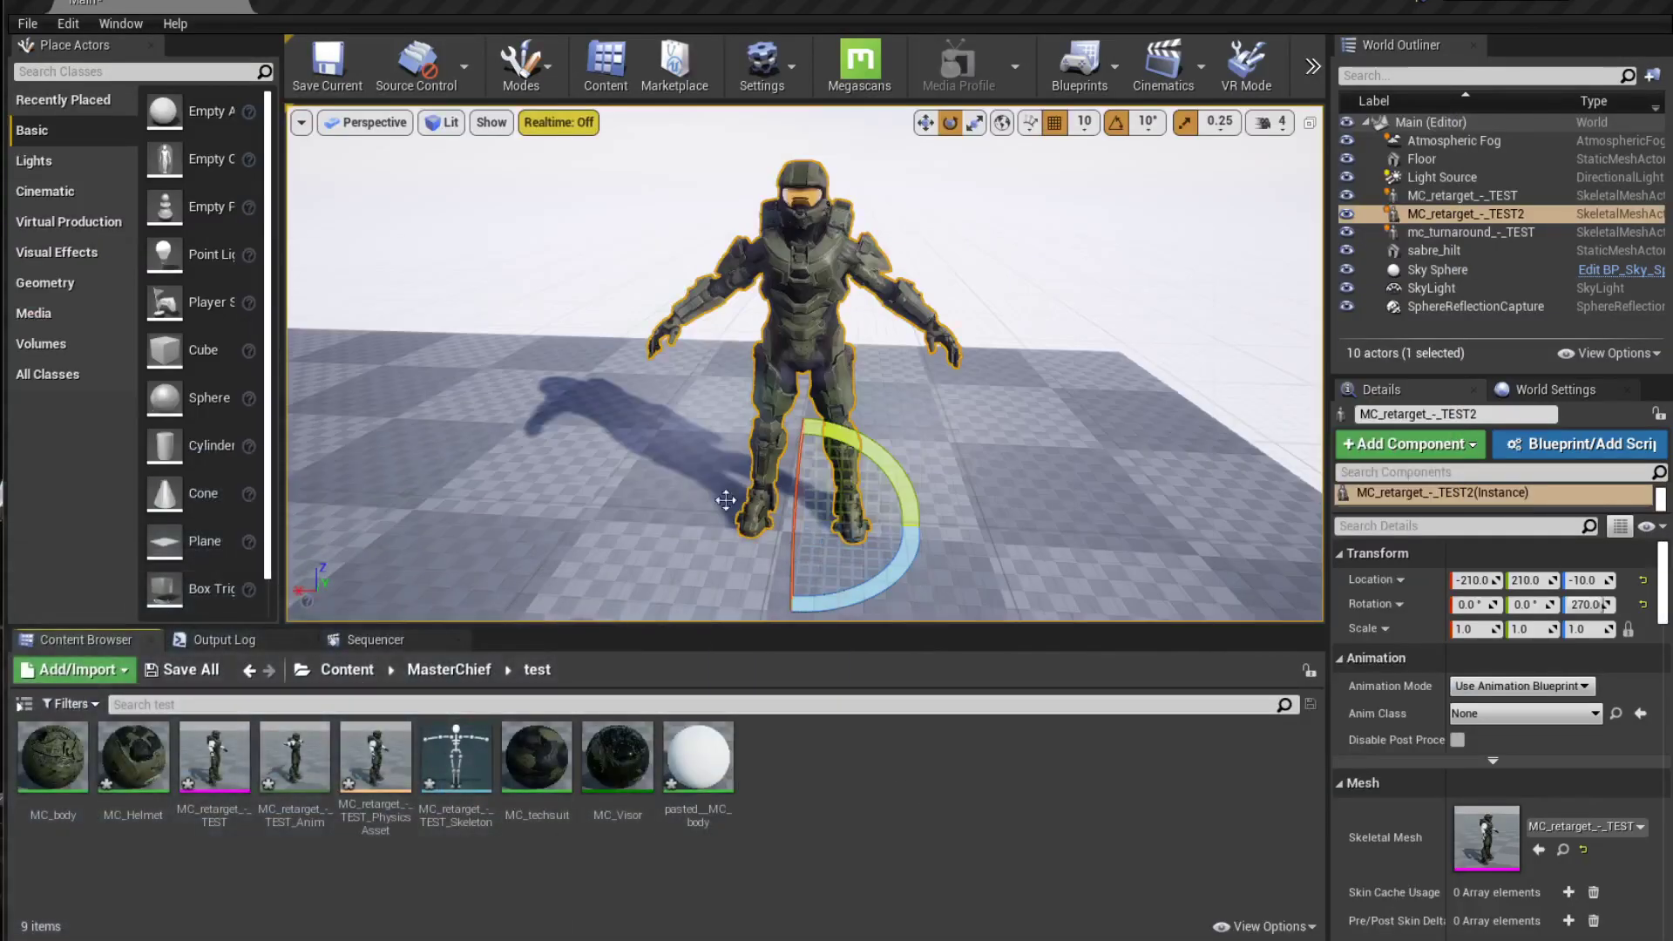
Switch to Unreal and load mc_turnaround - TEST from the Darth Vader mocap folder for import into the MasterChief test folder
{"action": "left_click", "coordinate": [78, 670]}
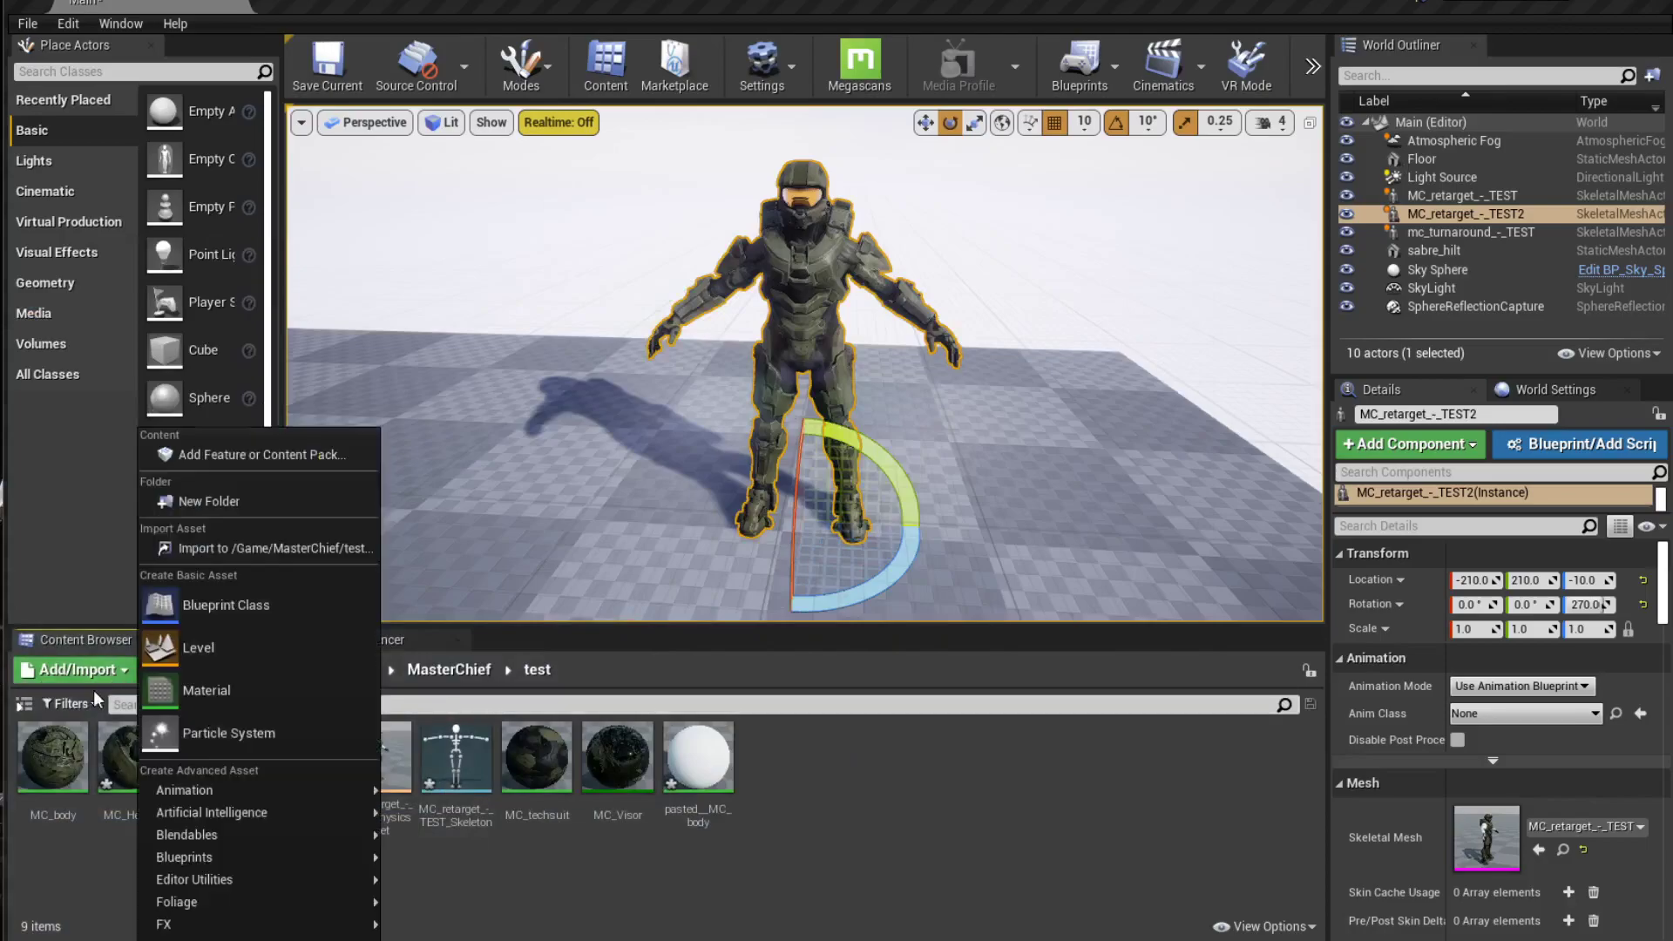
{"action": "left_click", "coordinate": [232, 546]}
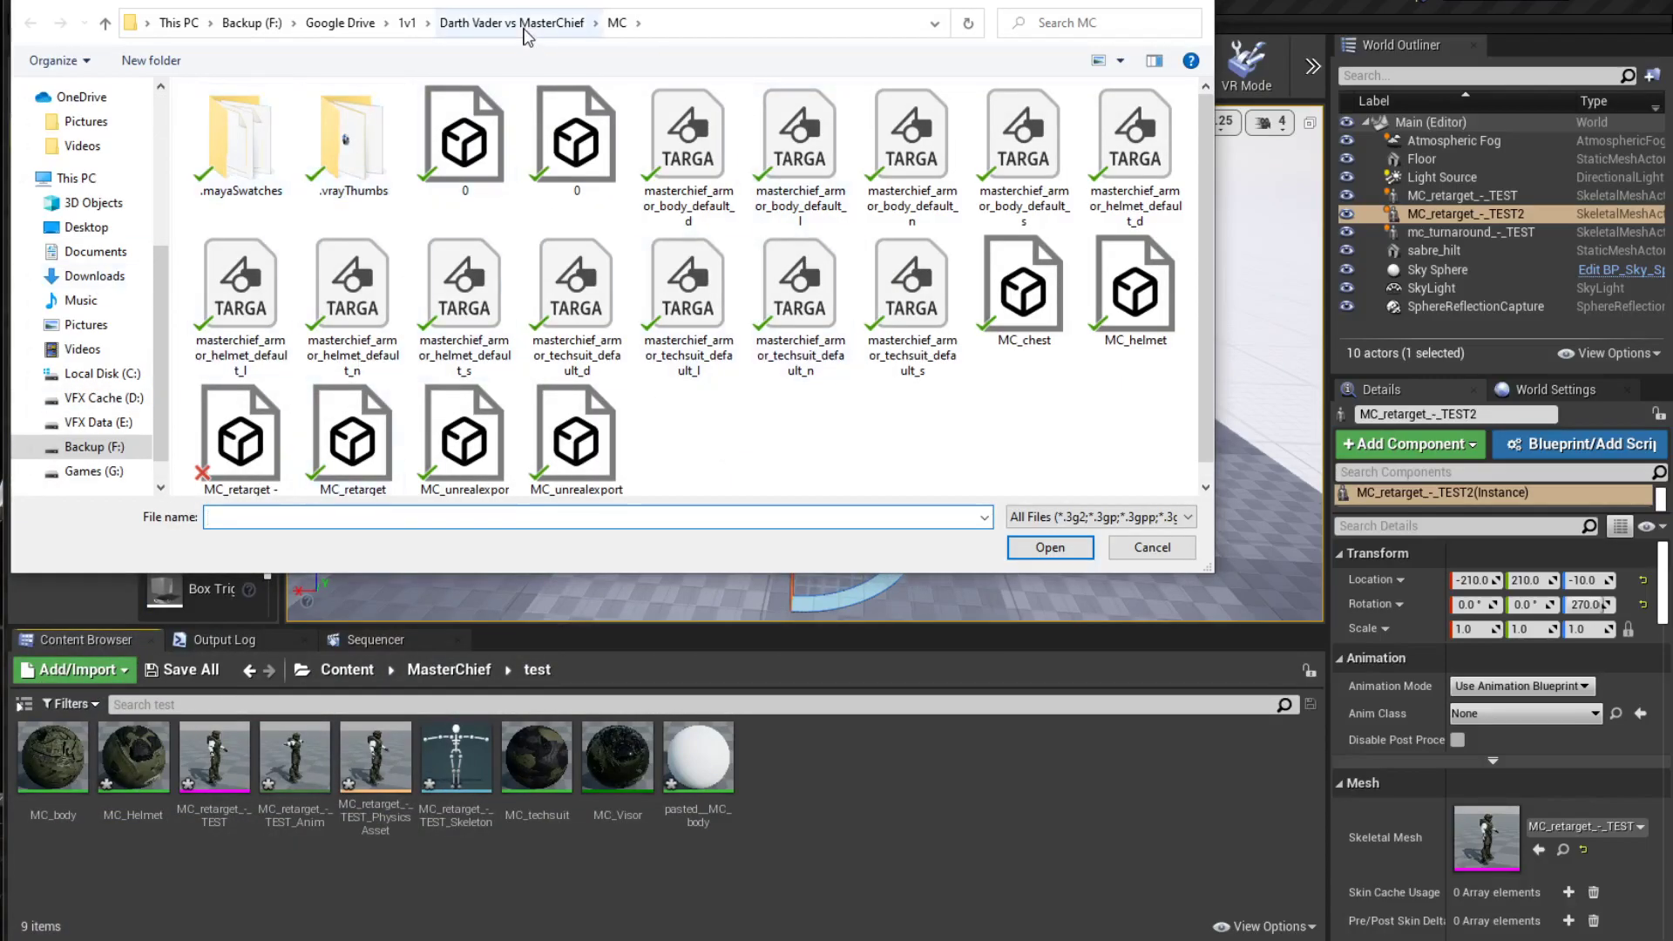
{"action": "left_click", "coordinate": [442, 26]}
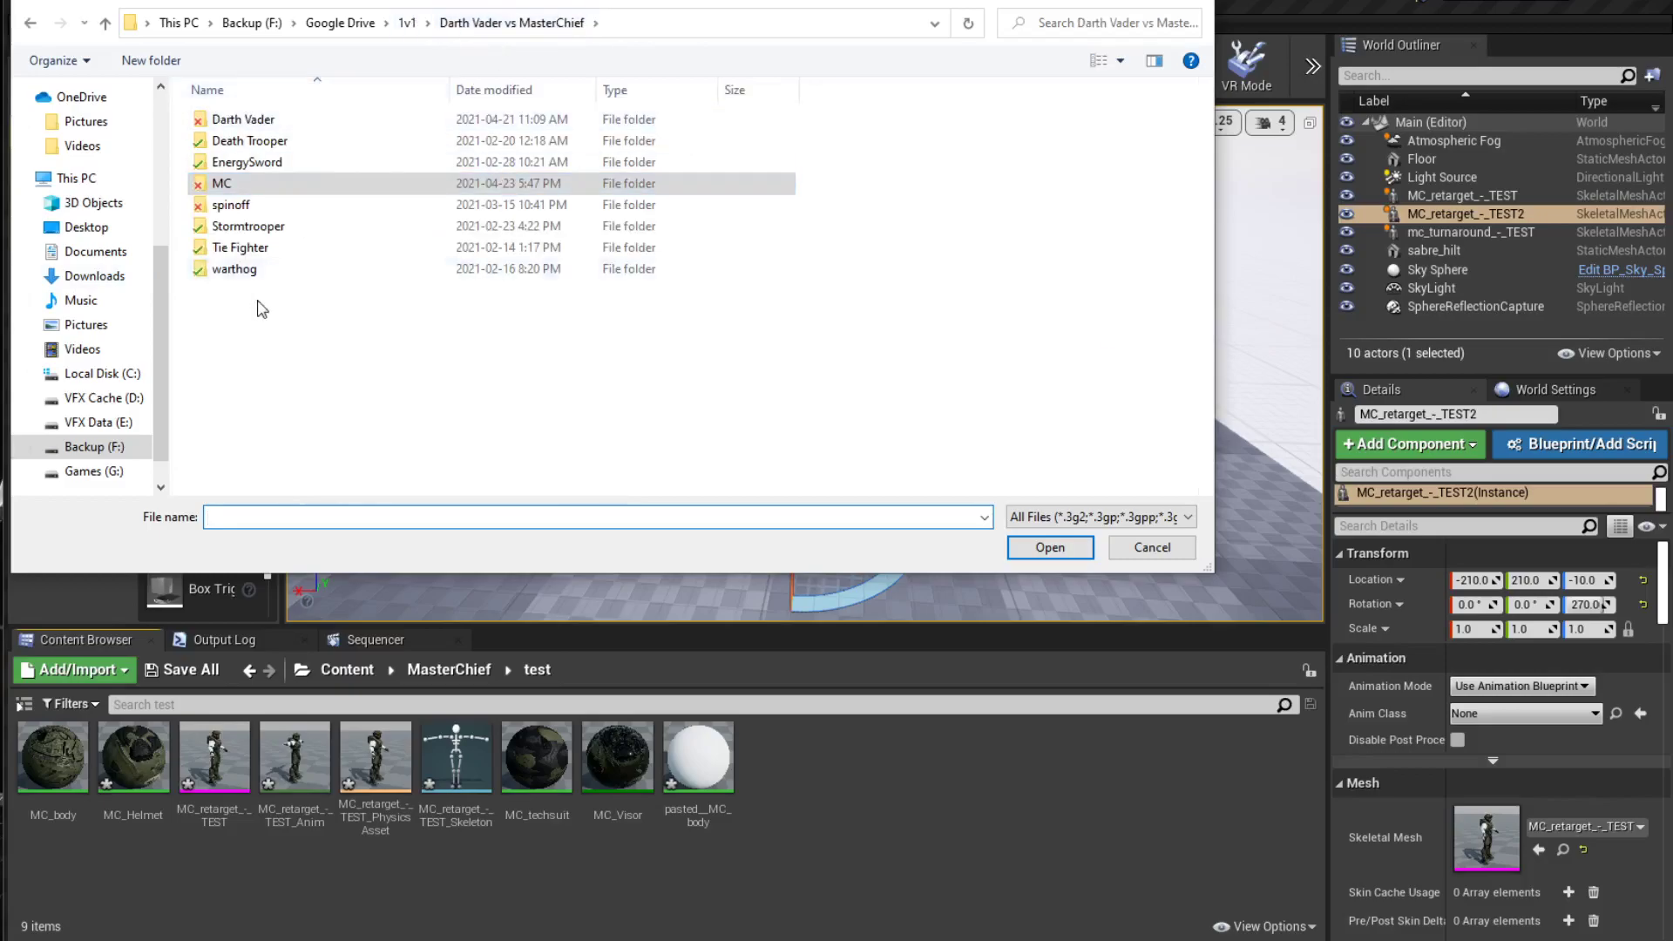
{"action": "double_click", "coordinate": [228, 119]}
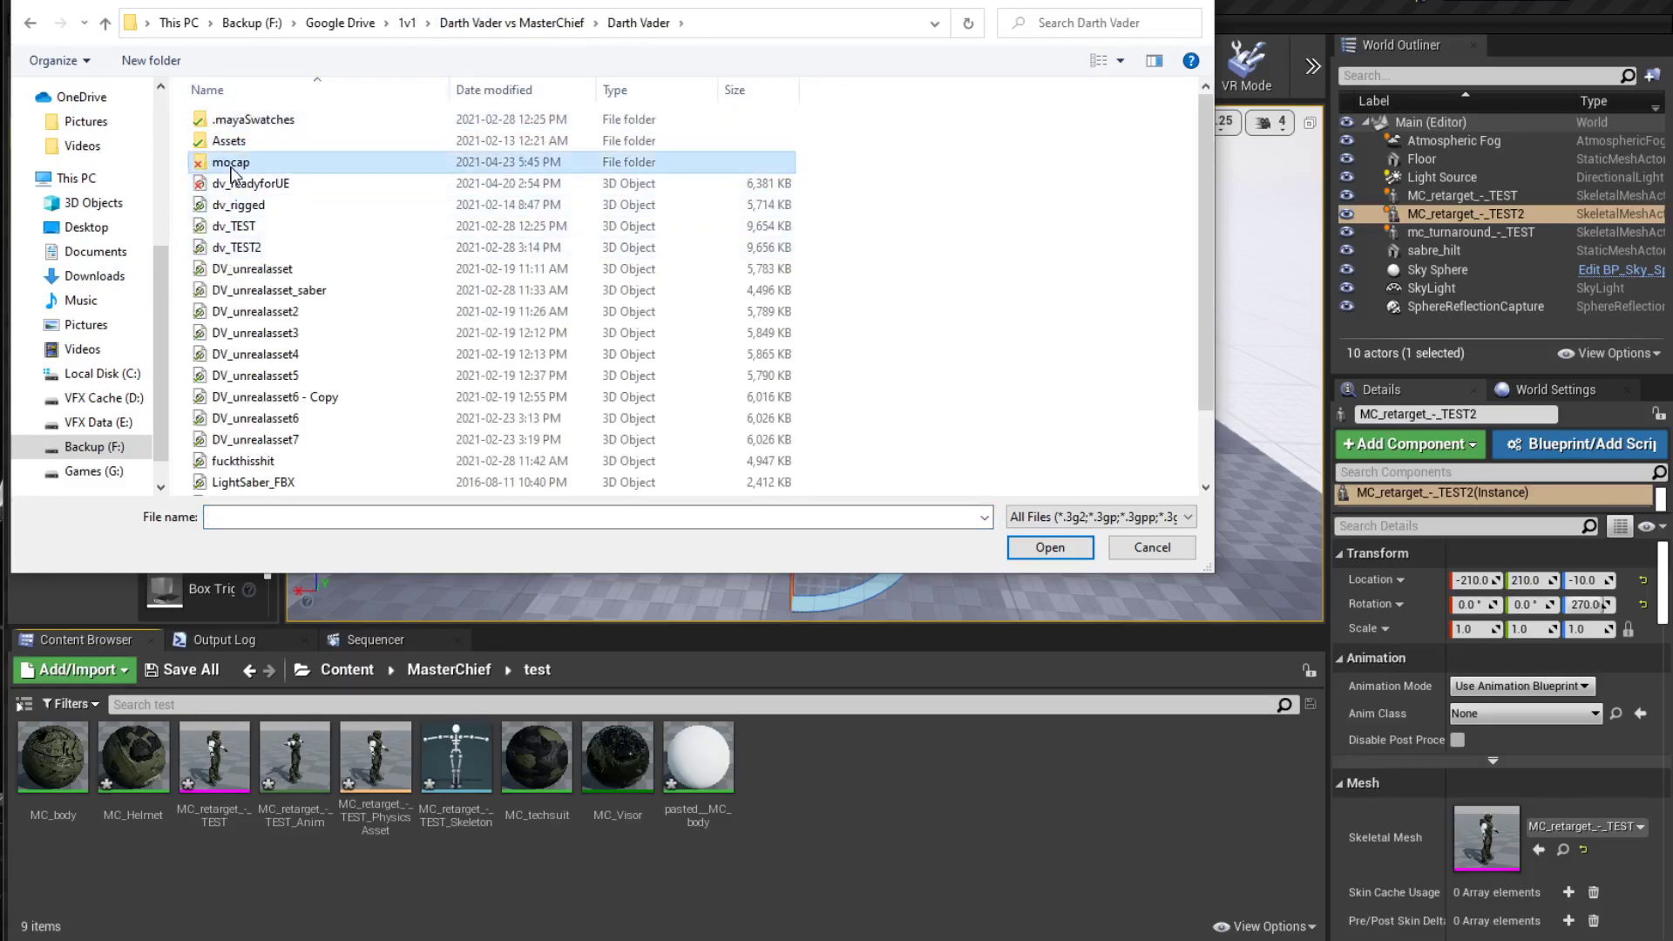
{"action": "double_click", "coordinate": [231, 163]}
{"action": "left_click", "coordinate": [282, 143]}
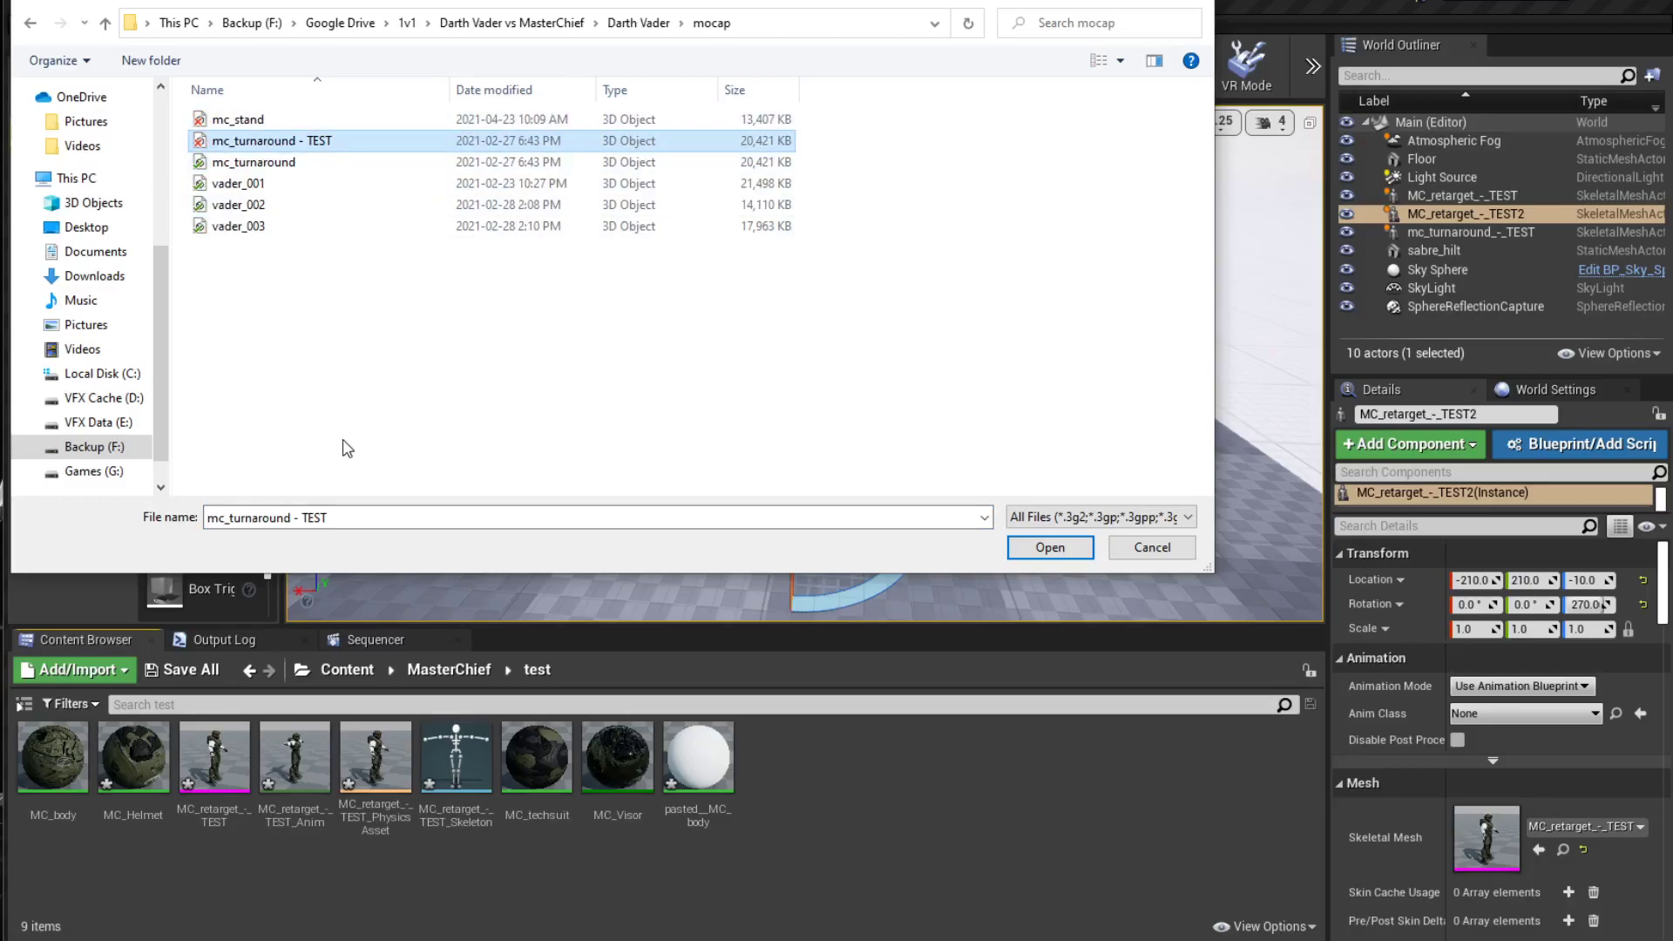
{"action": "left_click", "coordinate": [1050, 547]}
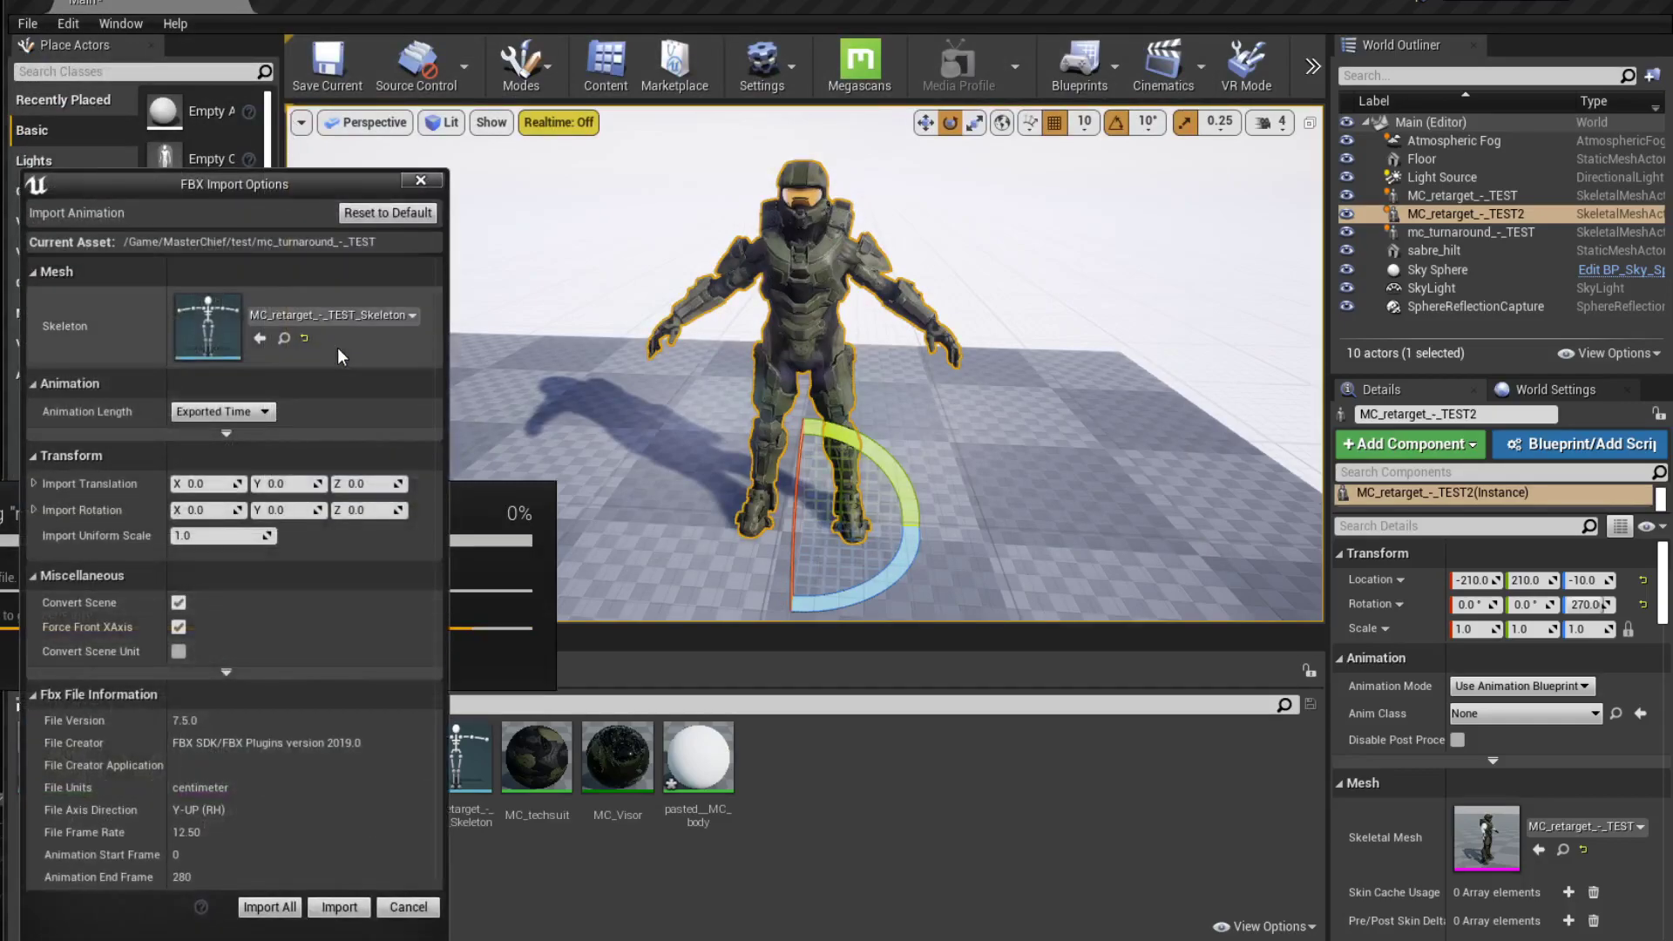
Import the mocap animation onto MC_retarget_-_TEST_Skeleton with Exported Time length and Force Front XAxis enabled
{"action": "left_click", "coordinate": [357, 315]}
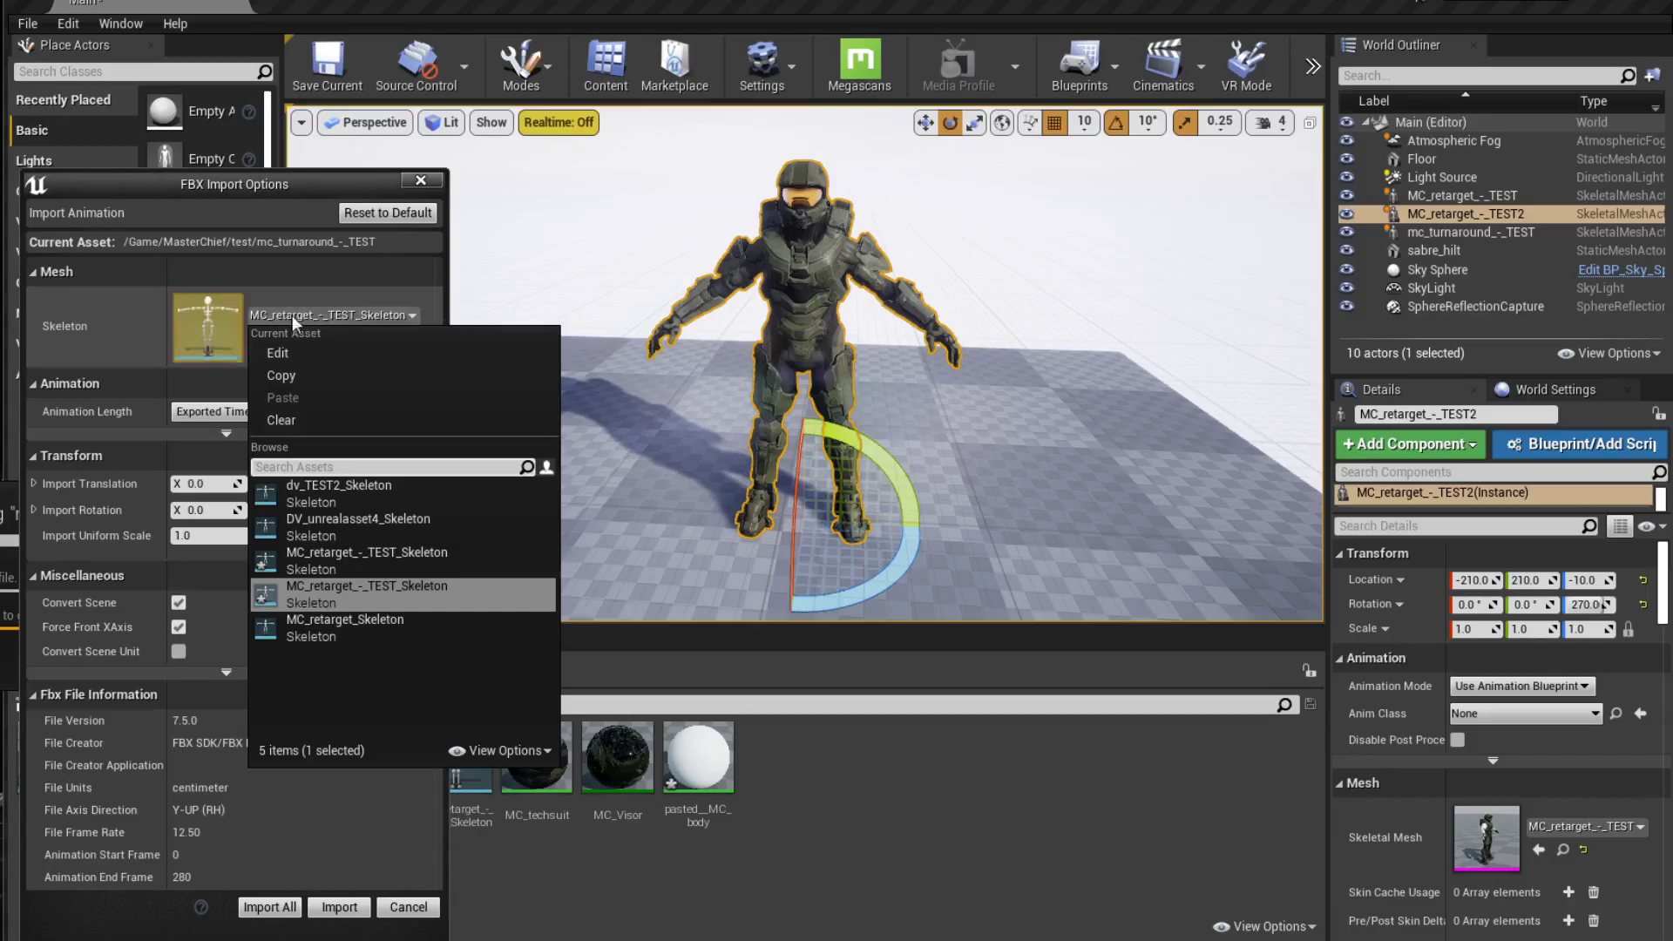
{"action": "left_click", "coordinate": [364, 312]}
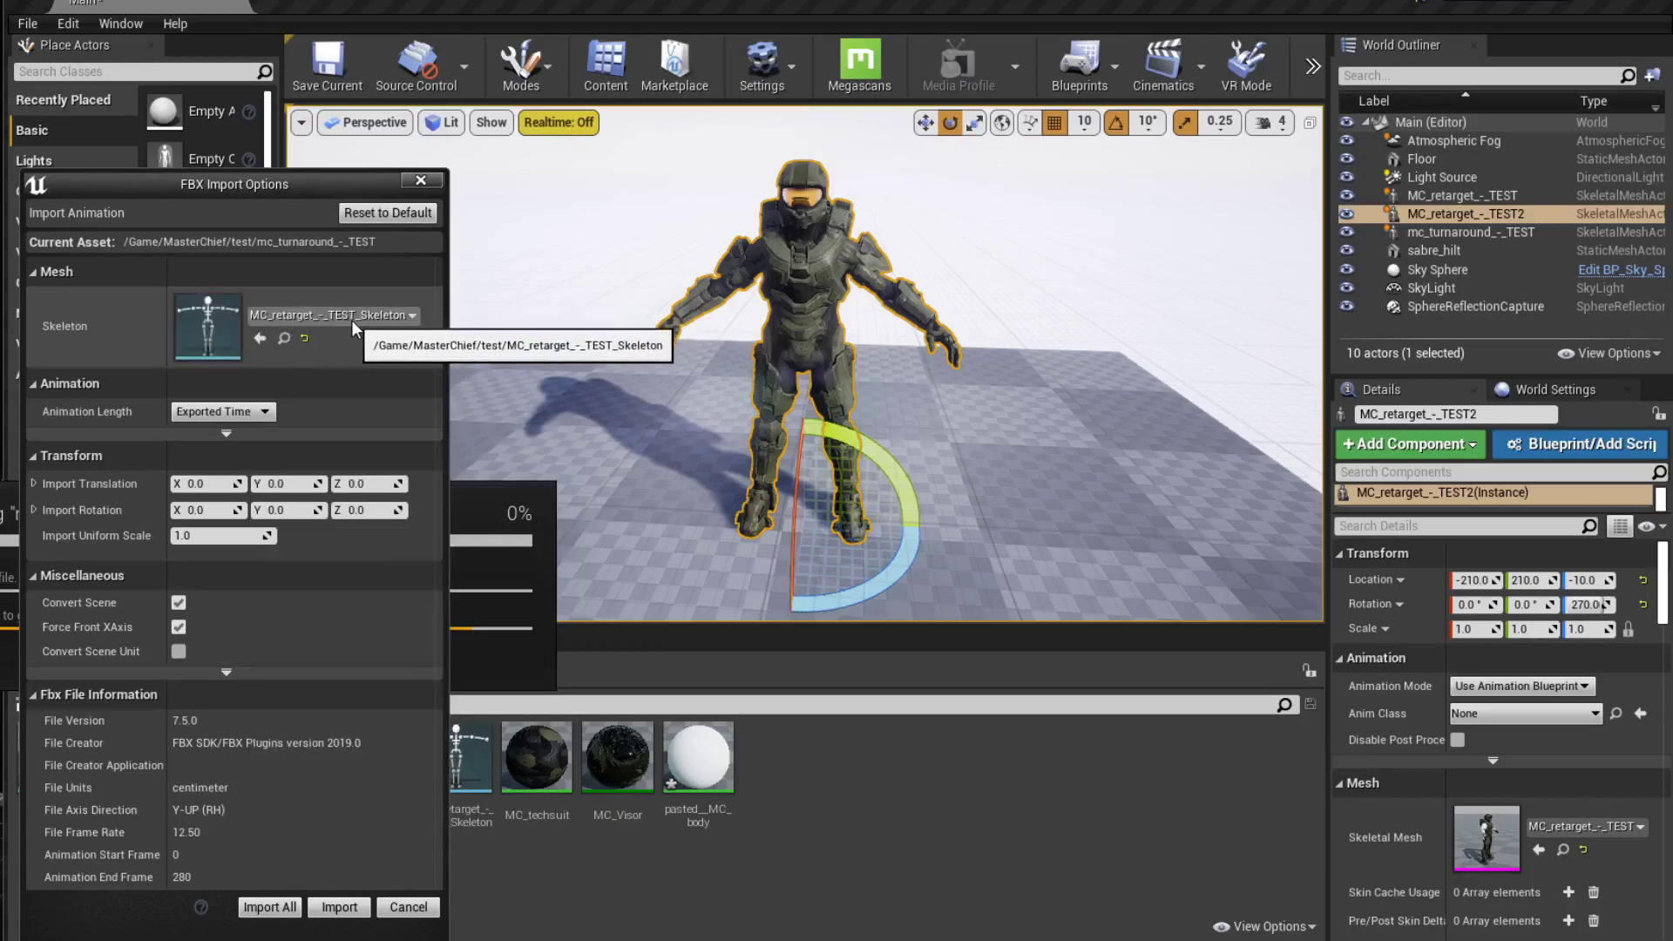
{"action": "left_click", "coordinate": [178, 626]}
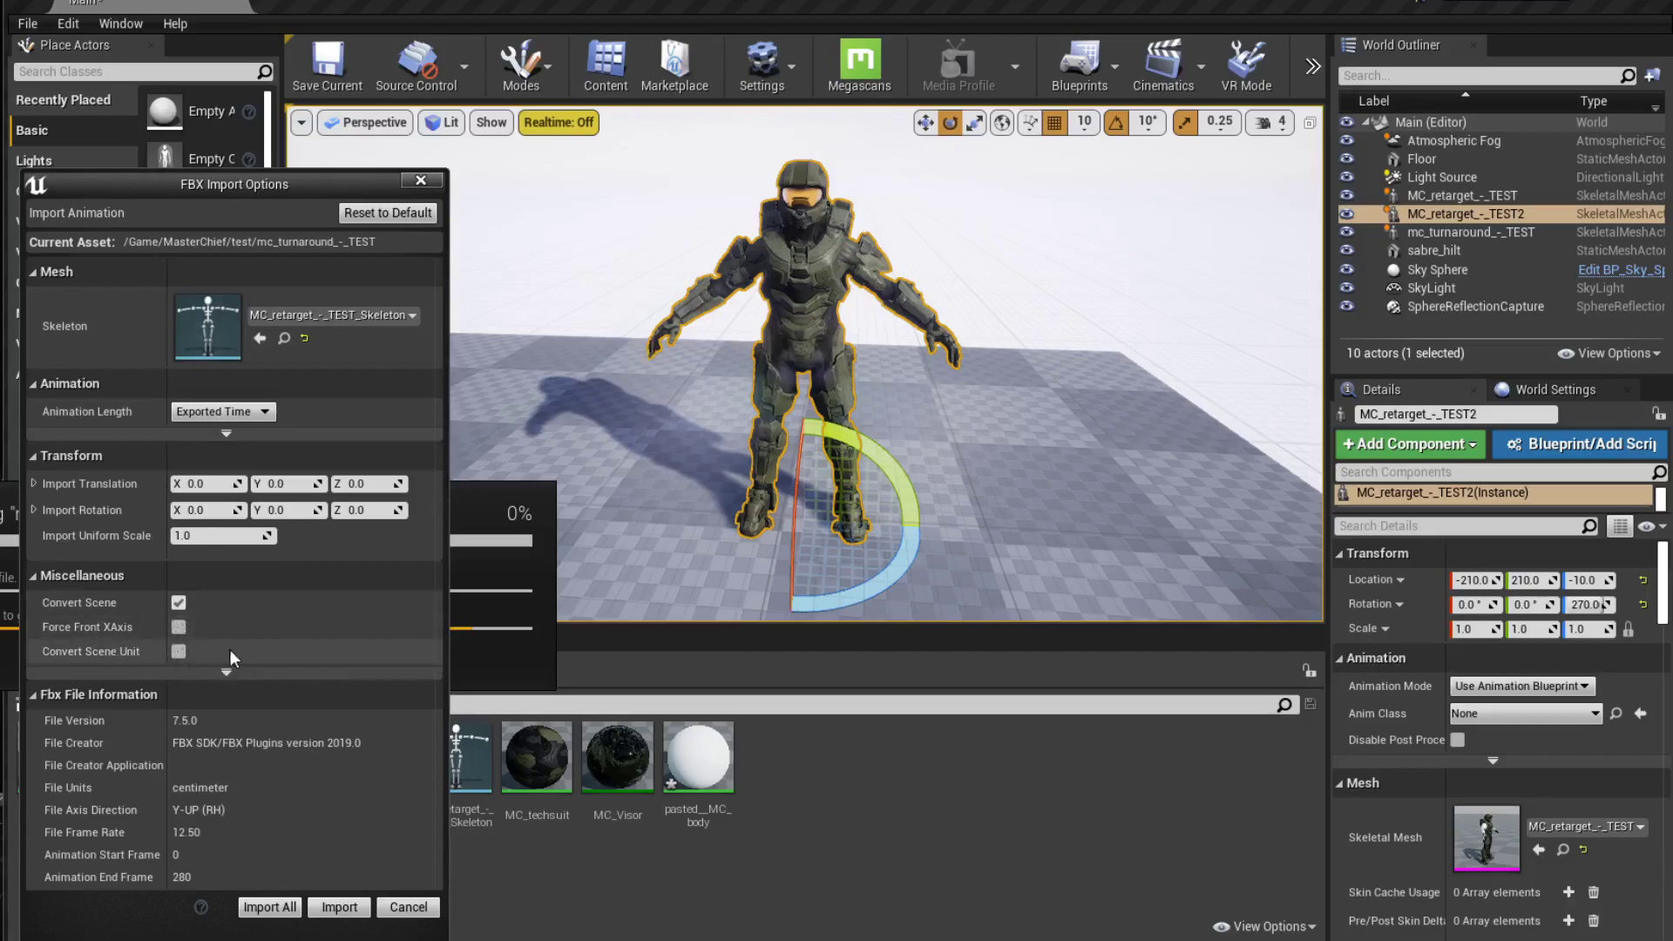
{"action": "left_click", "coordinate": [290, 906]}
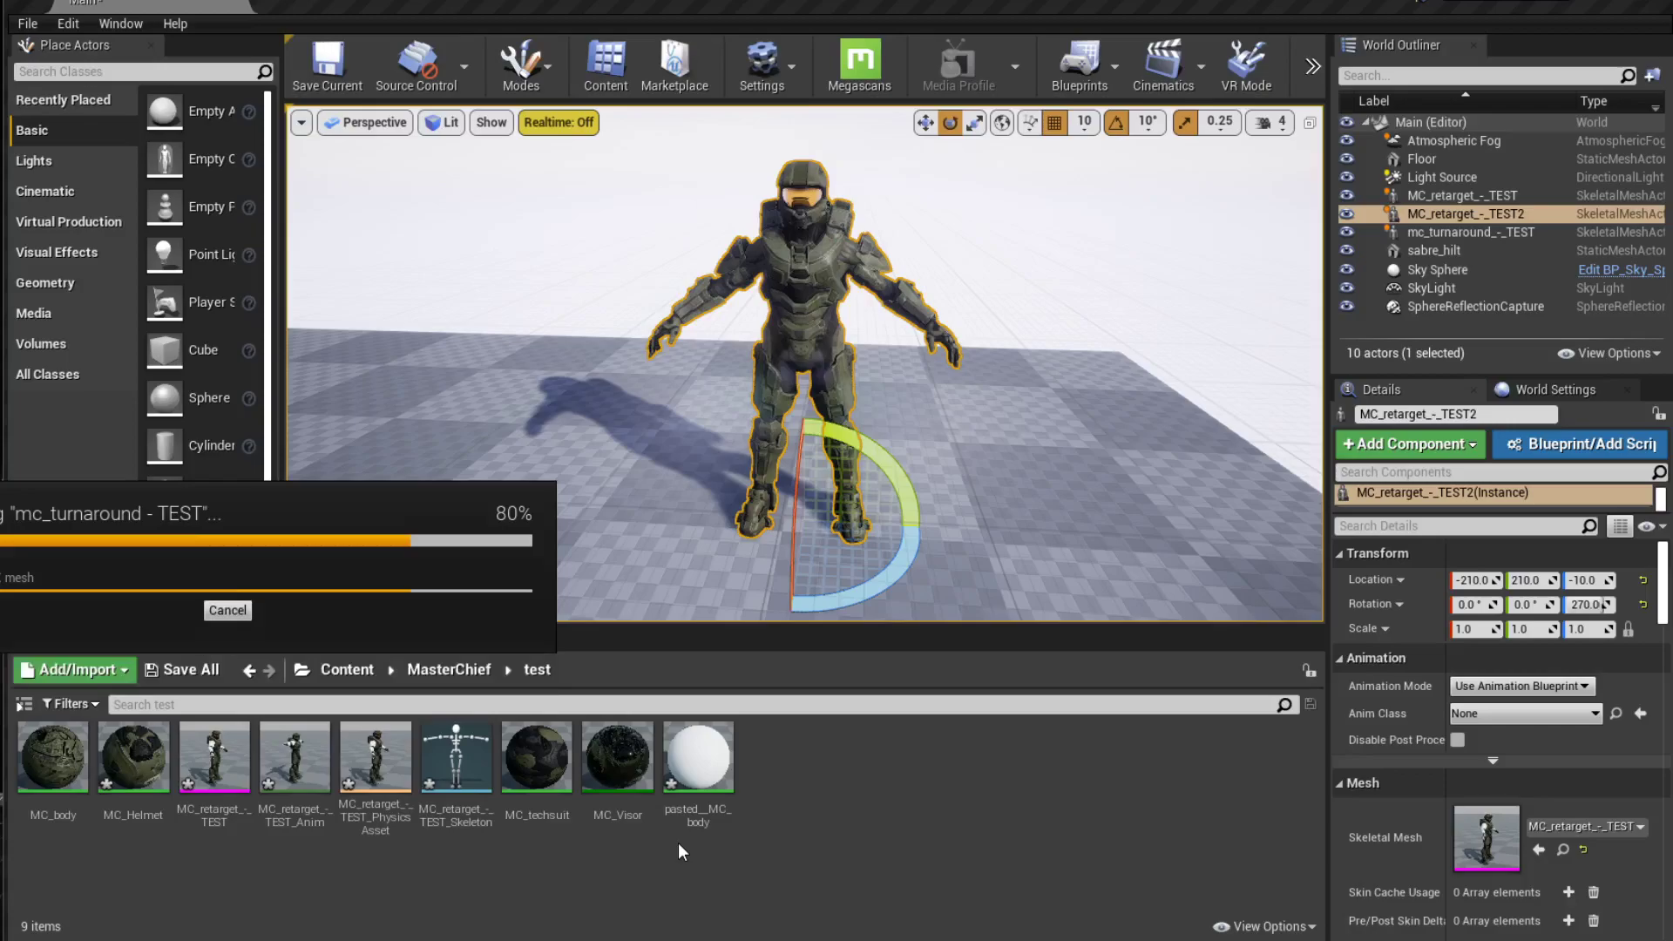
{"action": "left_click", "coordinate": [809, 886]}
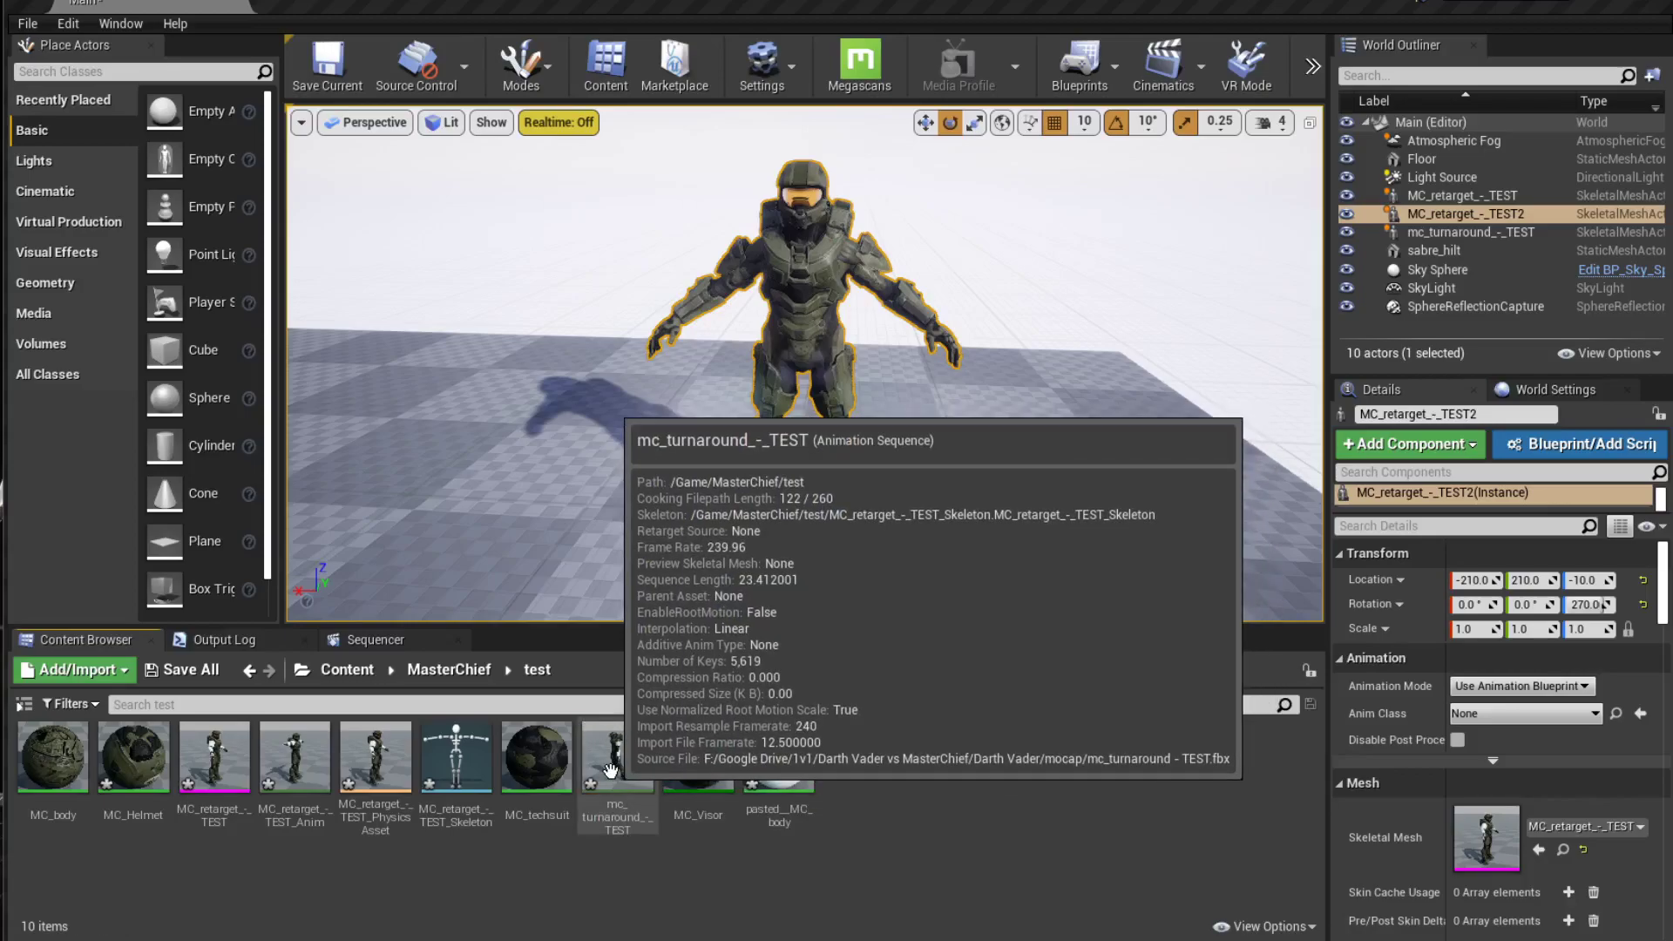
Place the mc_turnaround_-_TEST animation on the floor beside the posed character and apply MC_body to its white arm armor
{"action": "left_click_drag", "start_coordinate": [609, 770], "coordinate": [501, 593]}
{"action": "left_click", "coordinate": [473, 887]}
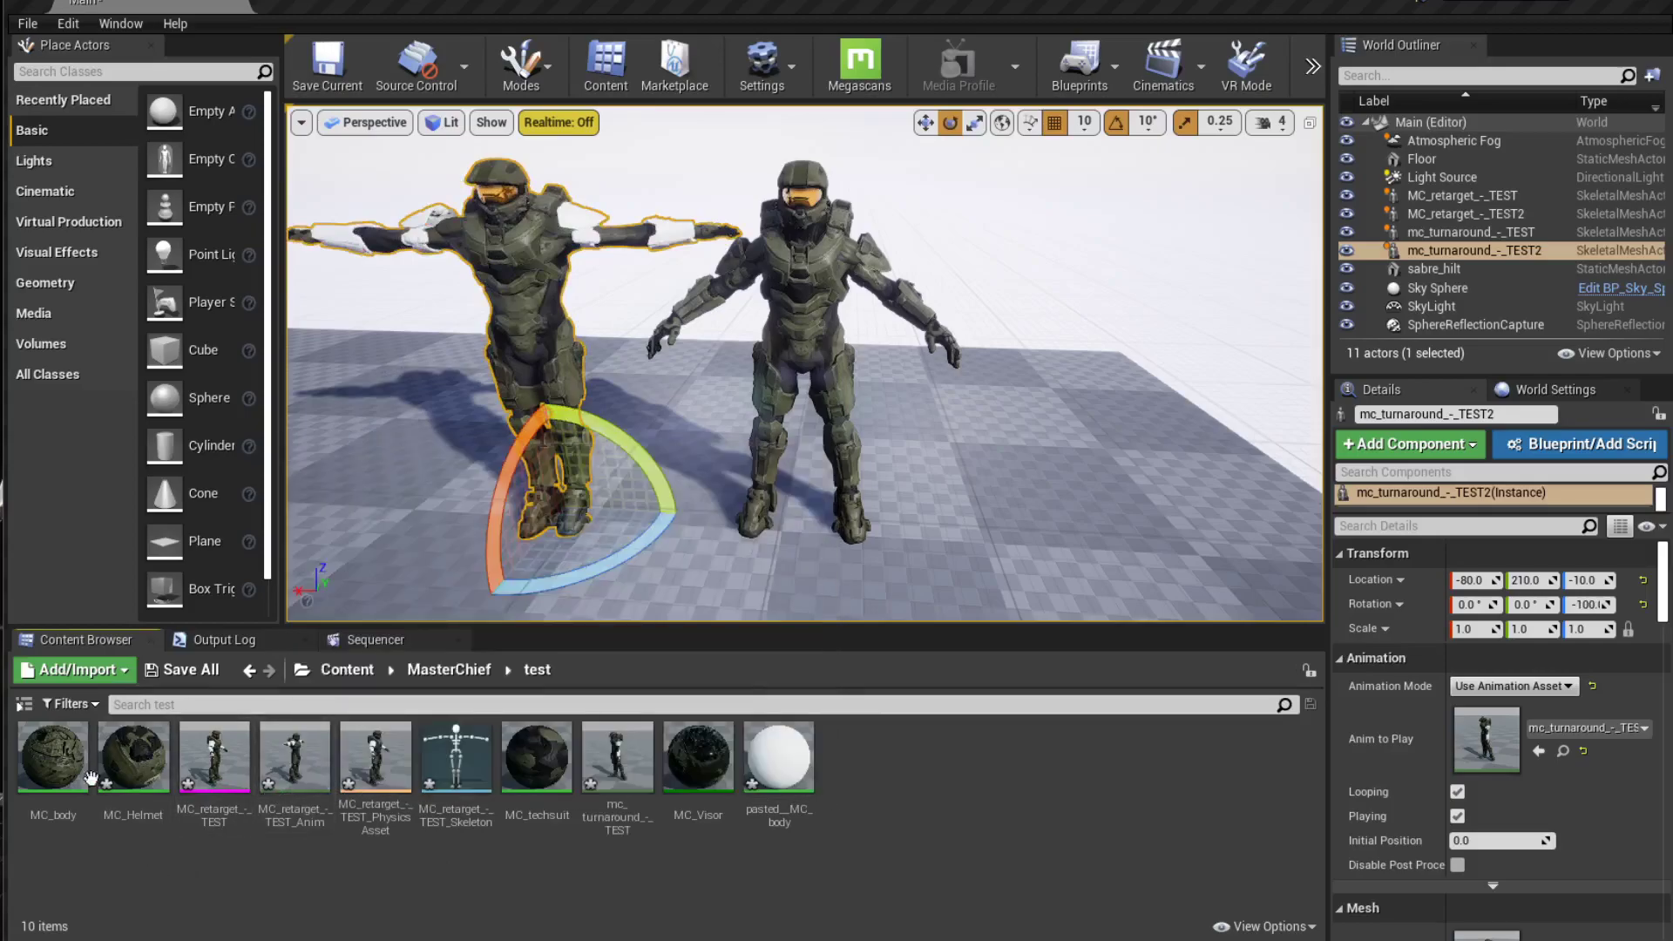
{"action": "left_click_drag", "start_coordinate": [52, 756], "coordinate": [331, 230]}
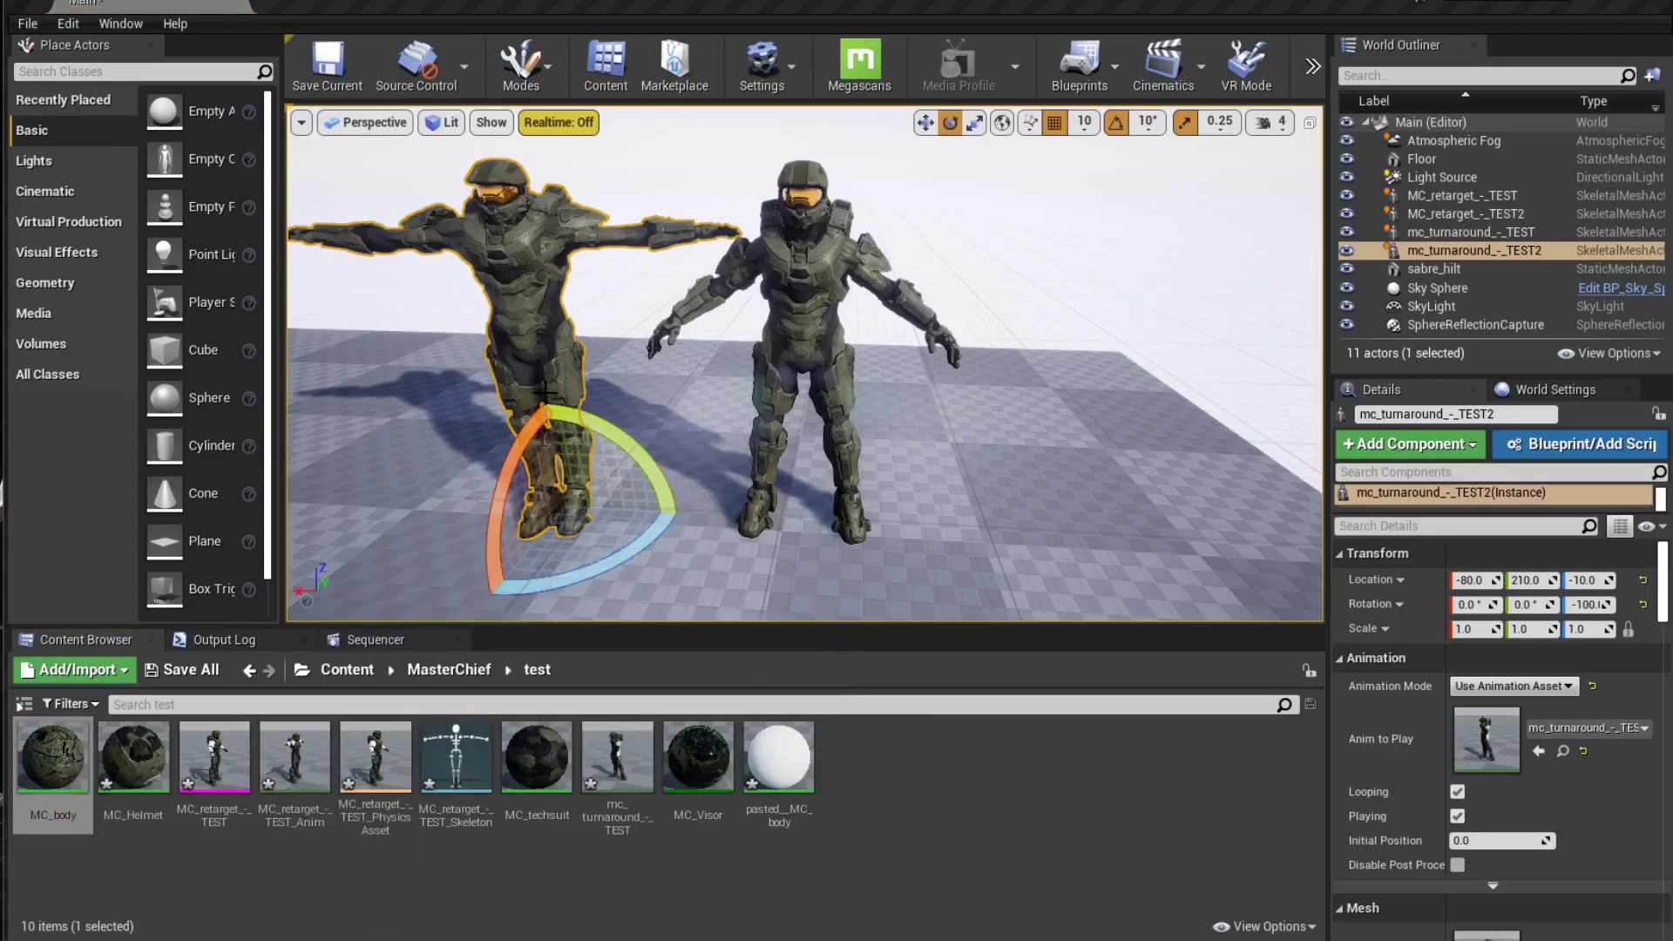
Play the level and examine the animated character's deformation from several sides and distances, then stop playback
{"action": "key", "text": "f"}
{"action": "scroll", "coordinate": [873, 335], "scroll_direction": "up", "scroll_amount": 3}
{"action": "scroll", "coordinate": [873, 358], "scroll_direction": "down", "scroll_amount": 3}
{"action": "left_click", "coordinate": [1311, 67]}
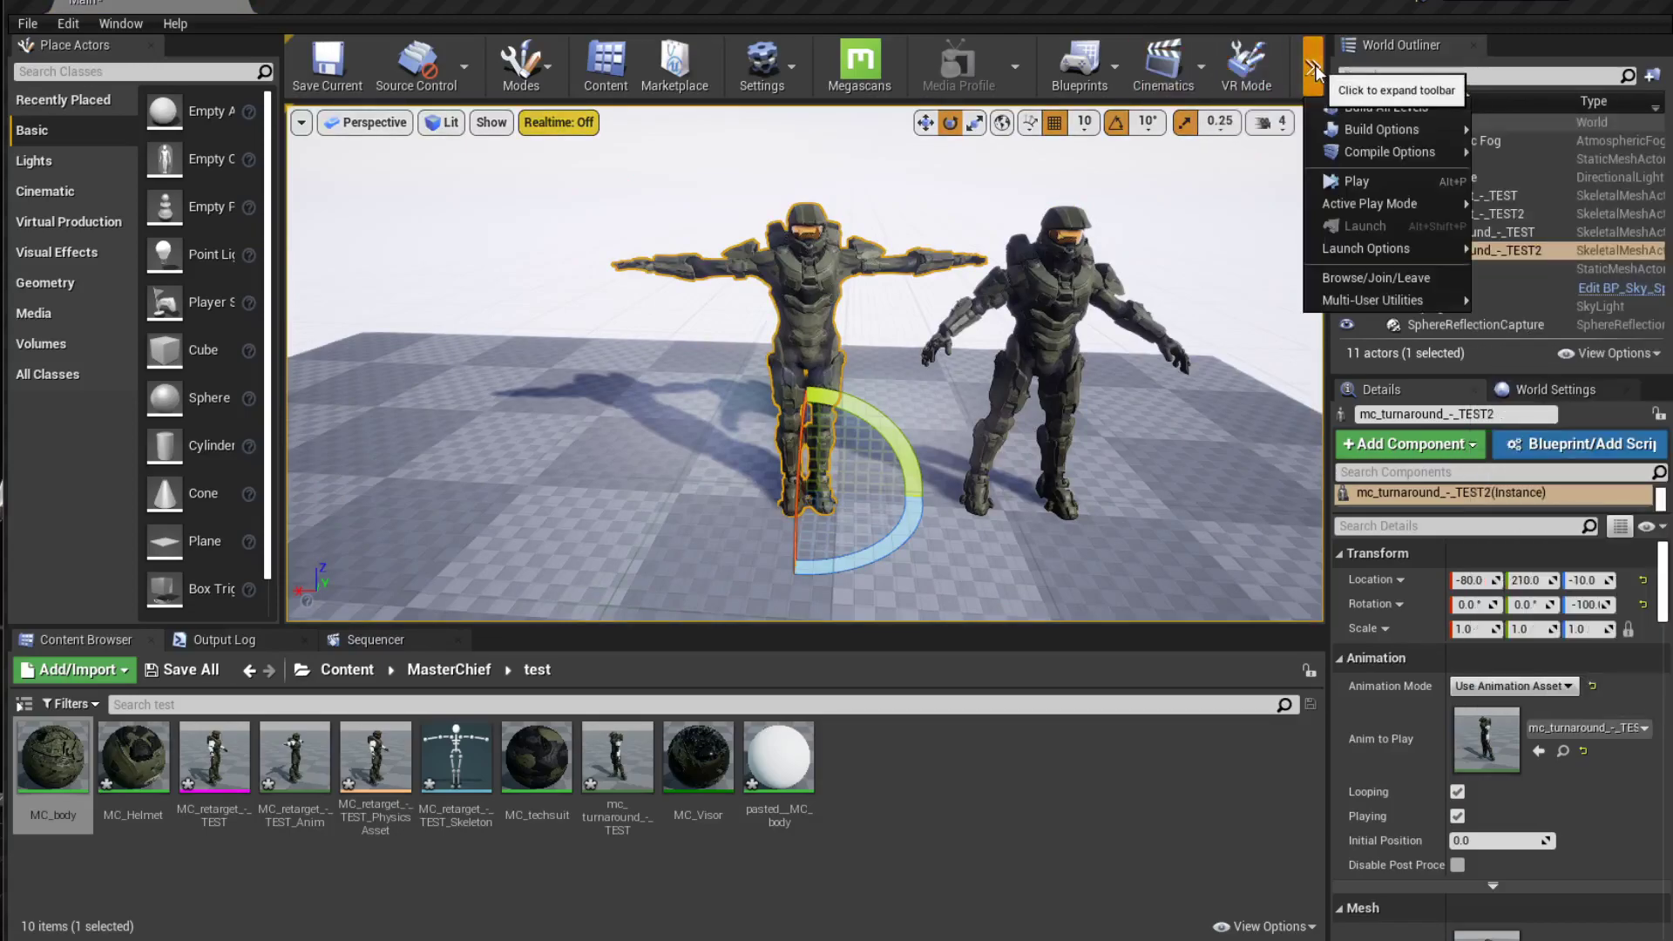
{"action": "left_click", "coordinate": [1356, 182]}
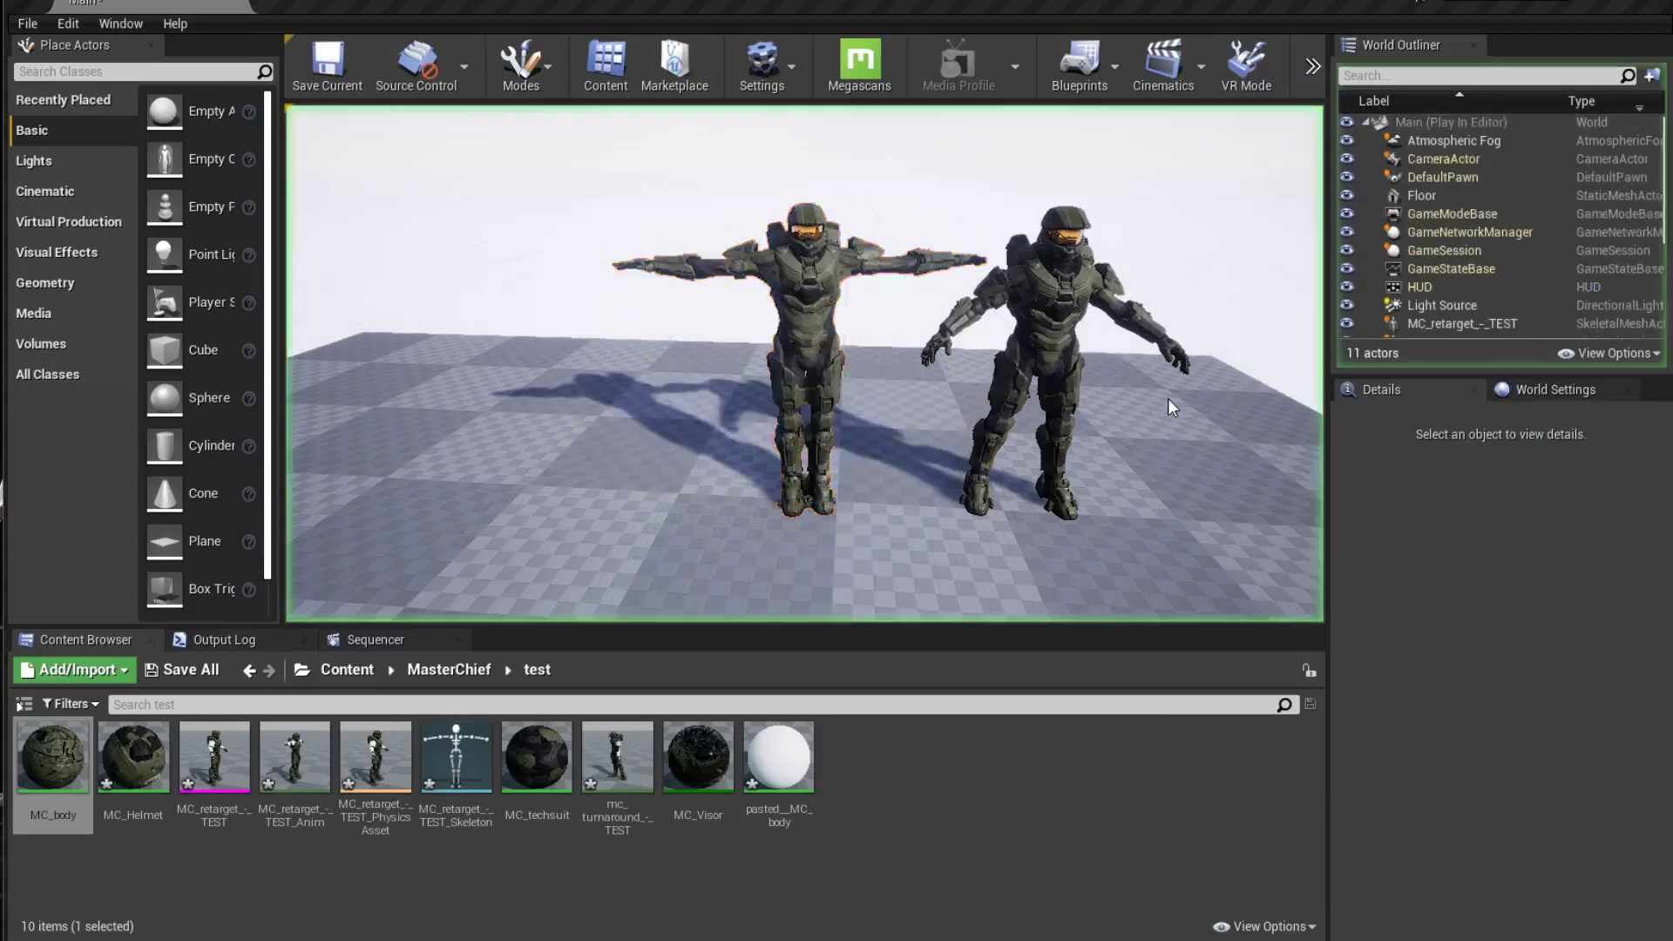
{"action": "key", "text": "w"}
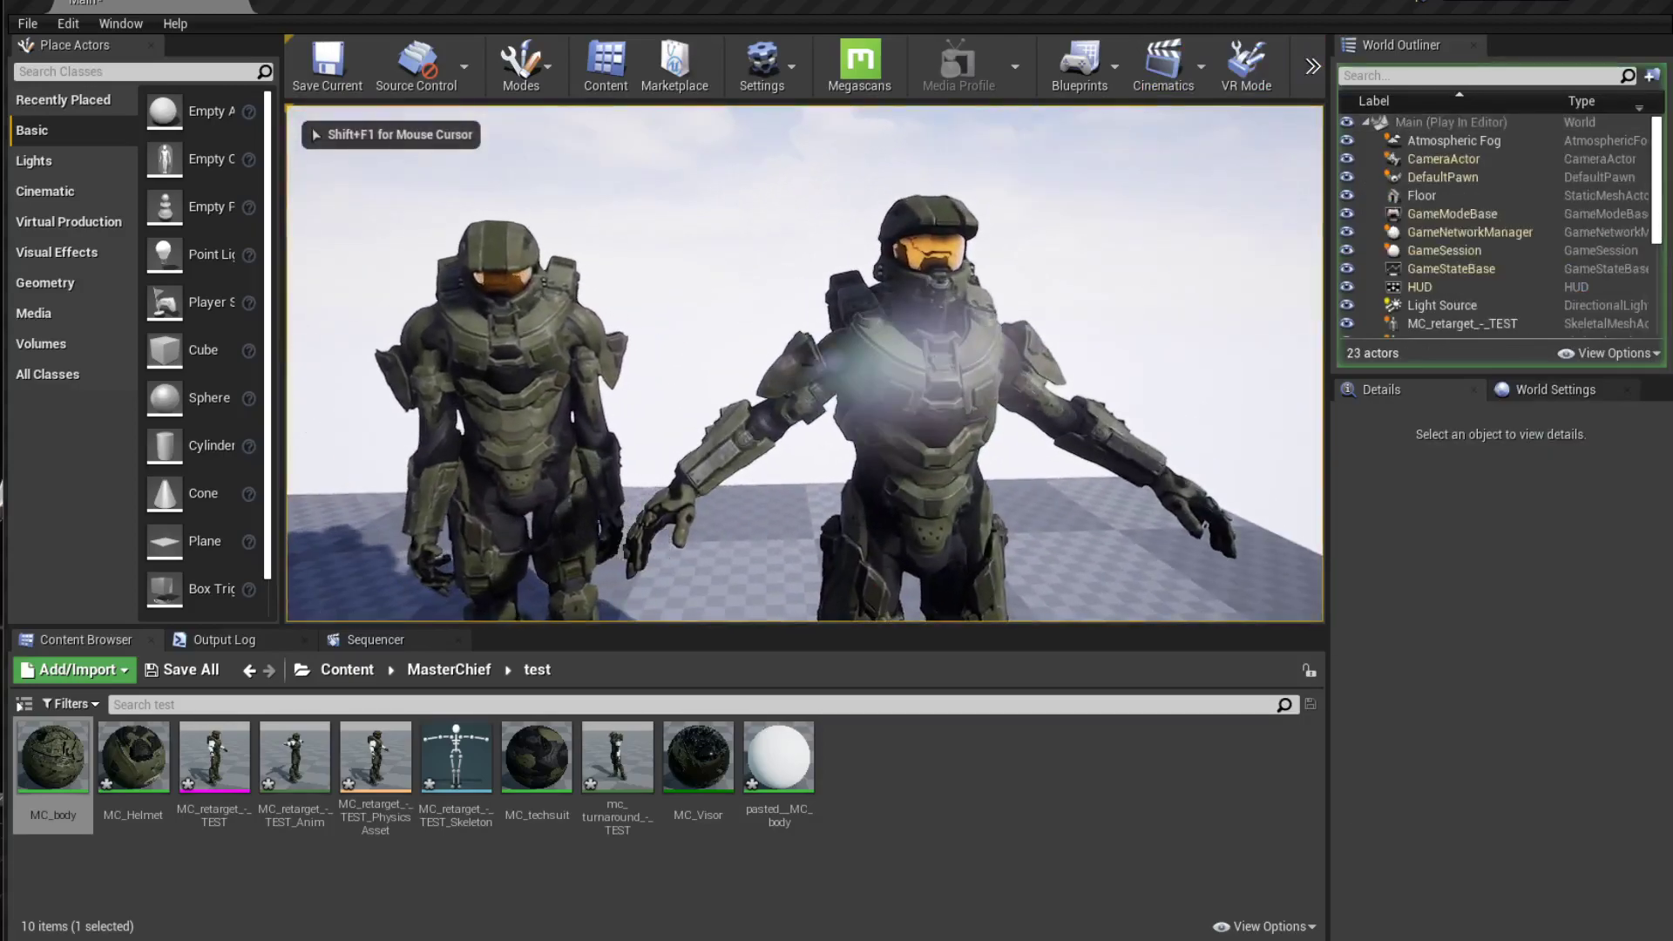
{"action": "key", "text": "w"}
{"action": "key", "text": "w"}
{"action": "key", "text": "s"}
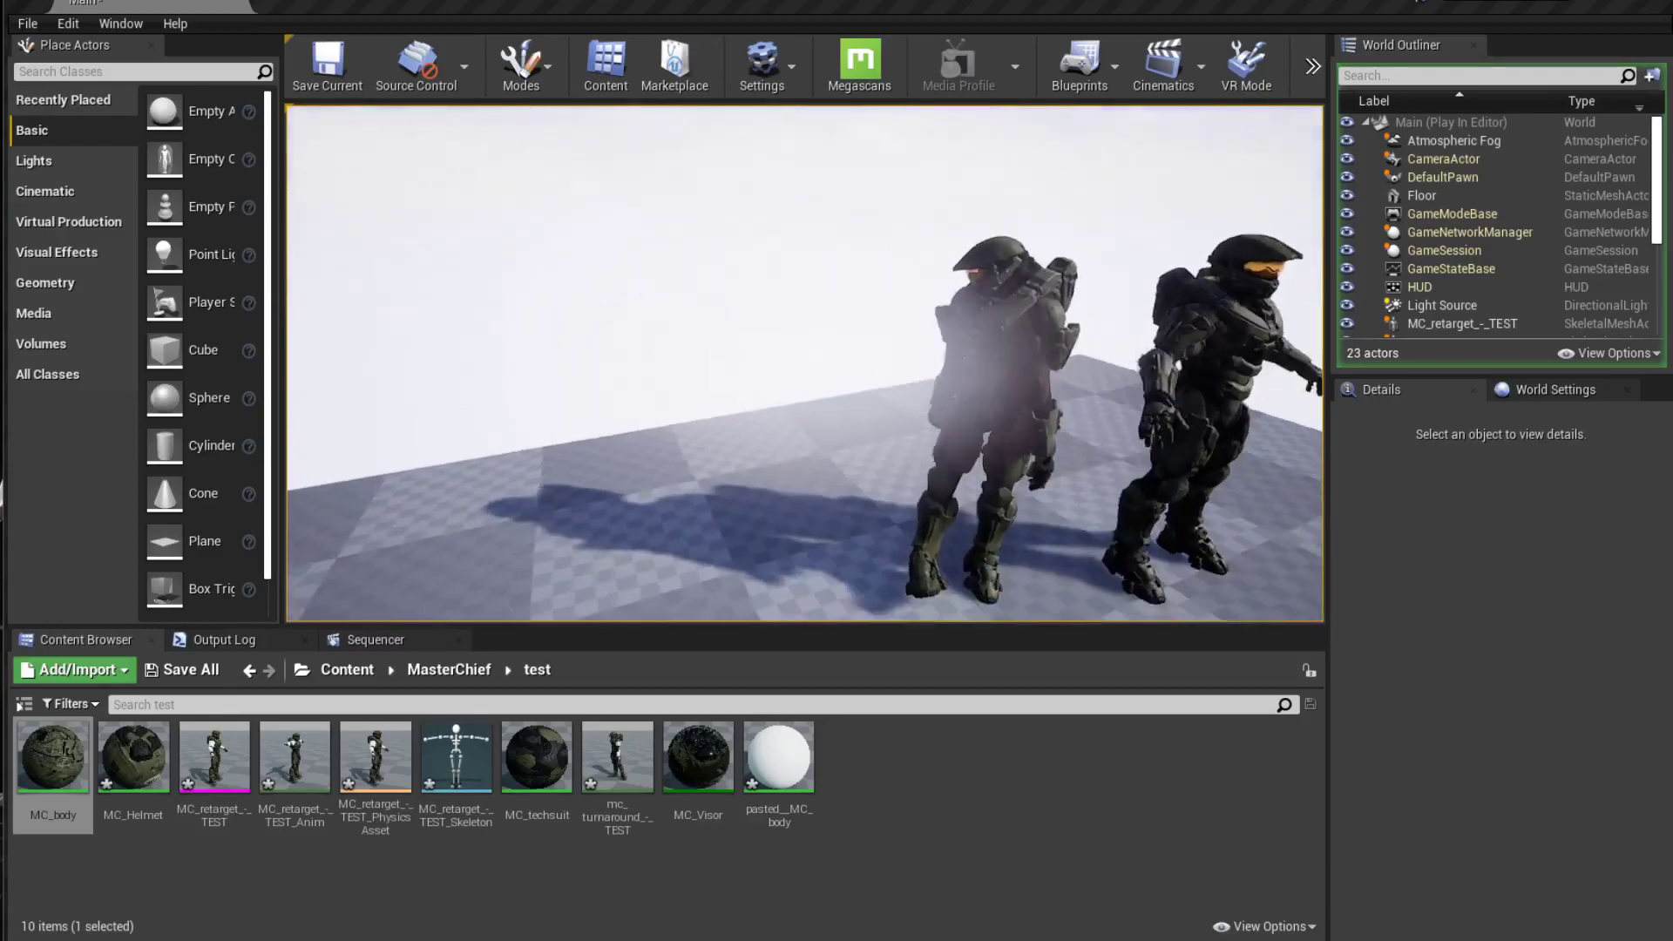
{"action": "key", "text": "w"}
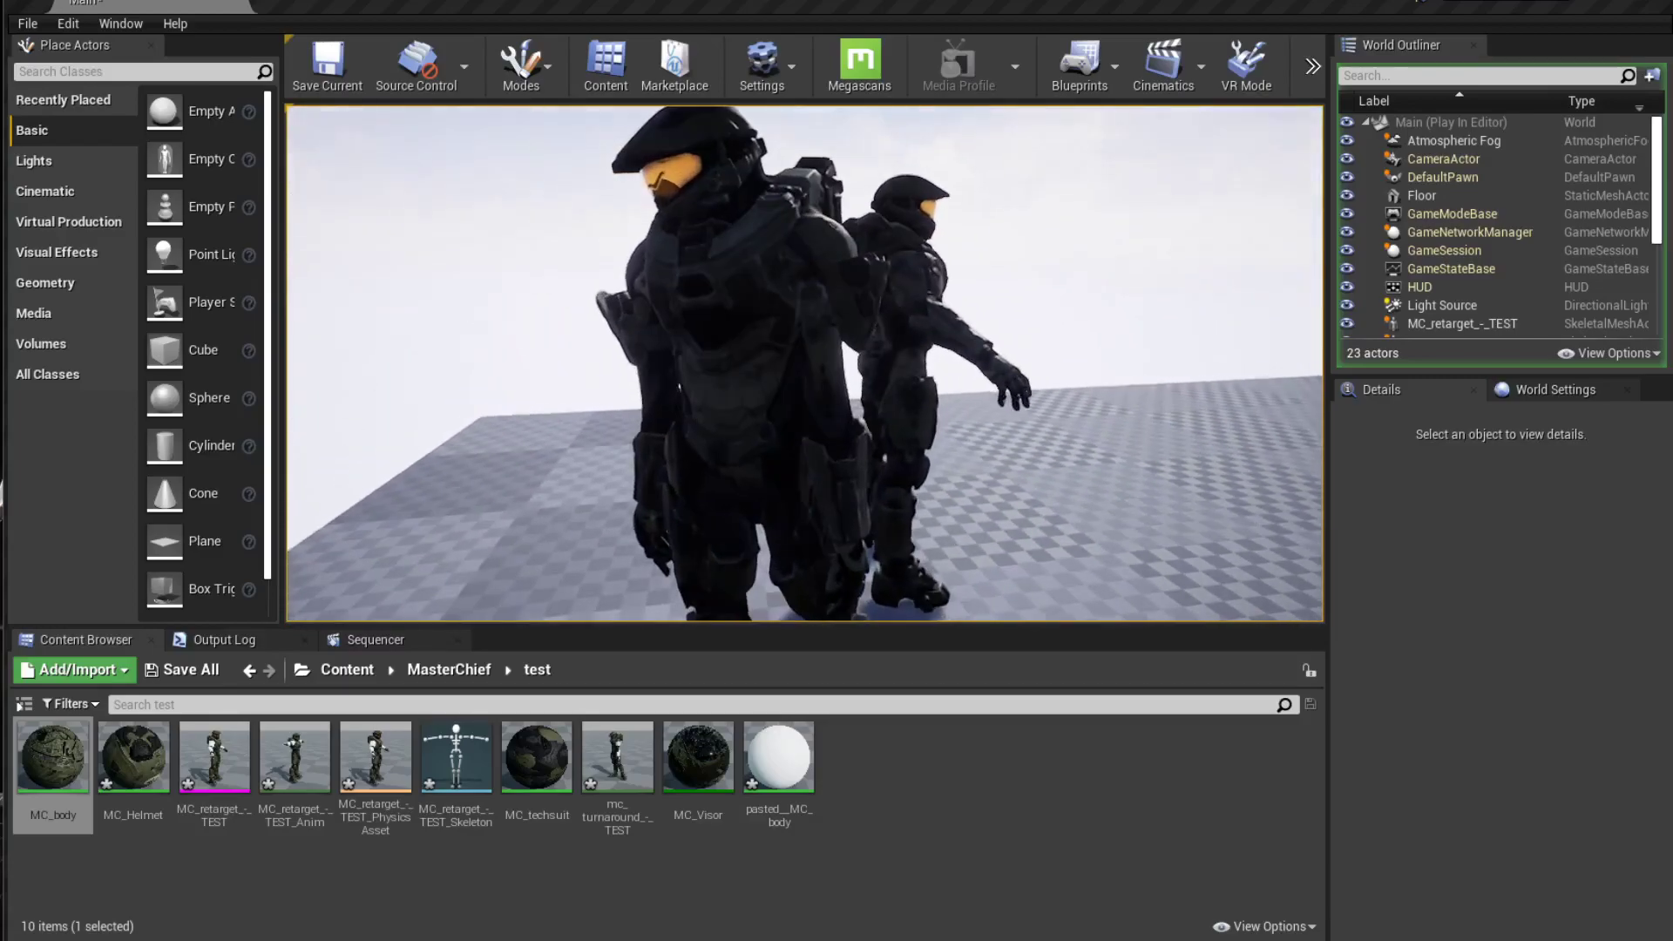
{"action": "key", "text": "a"}
{"action": "key", "text": "s"}
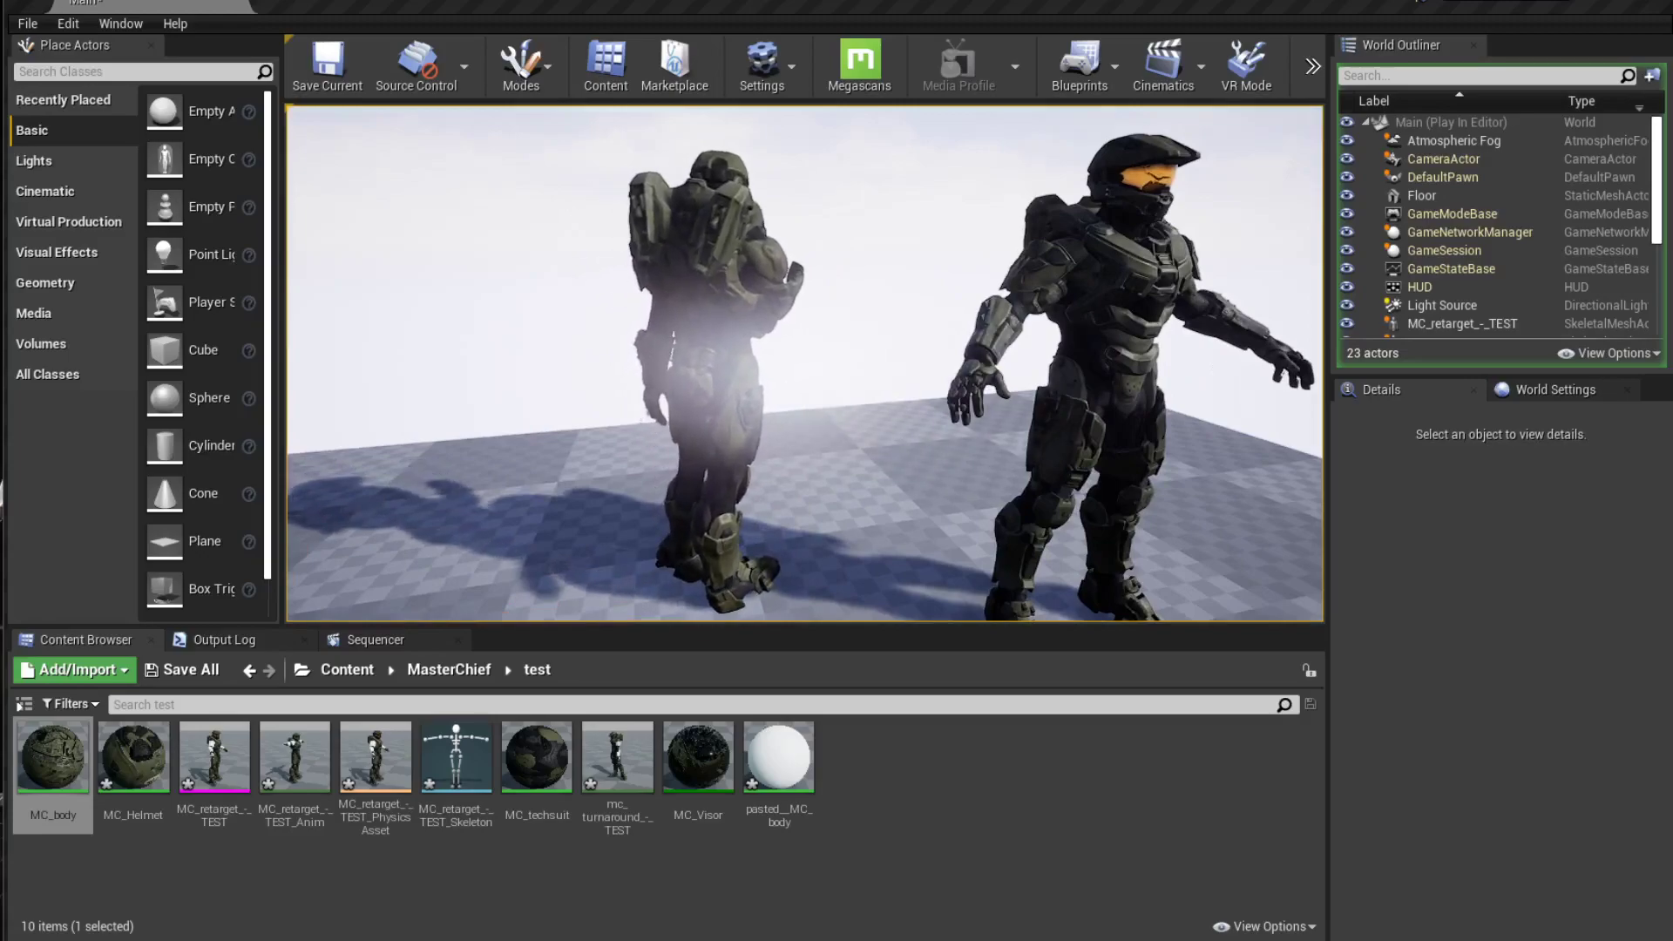
{"action": "key", "text": "s"}
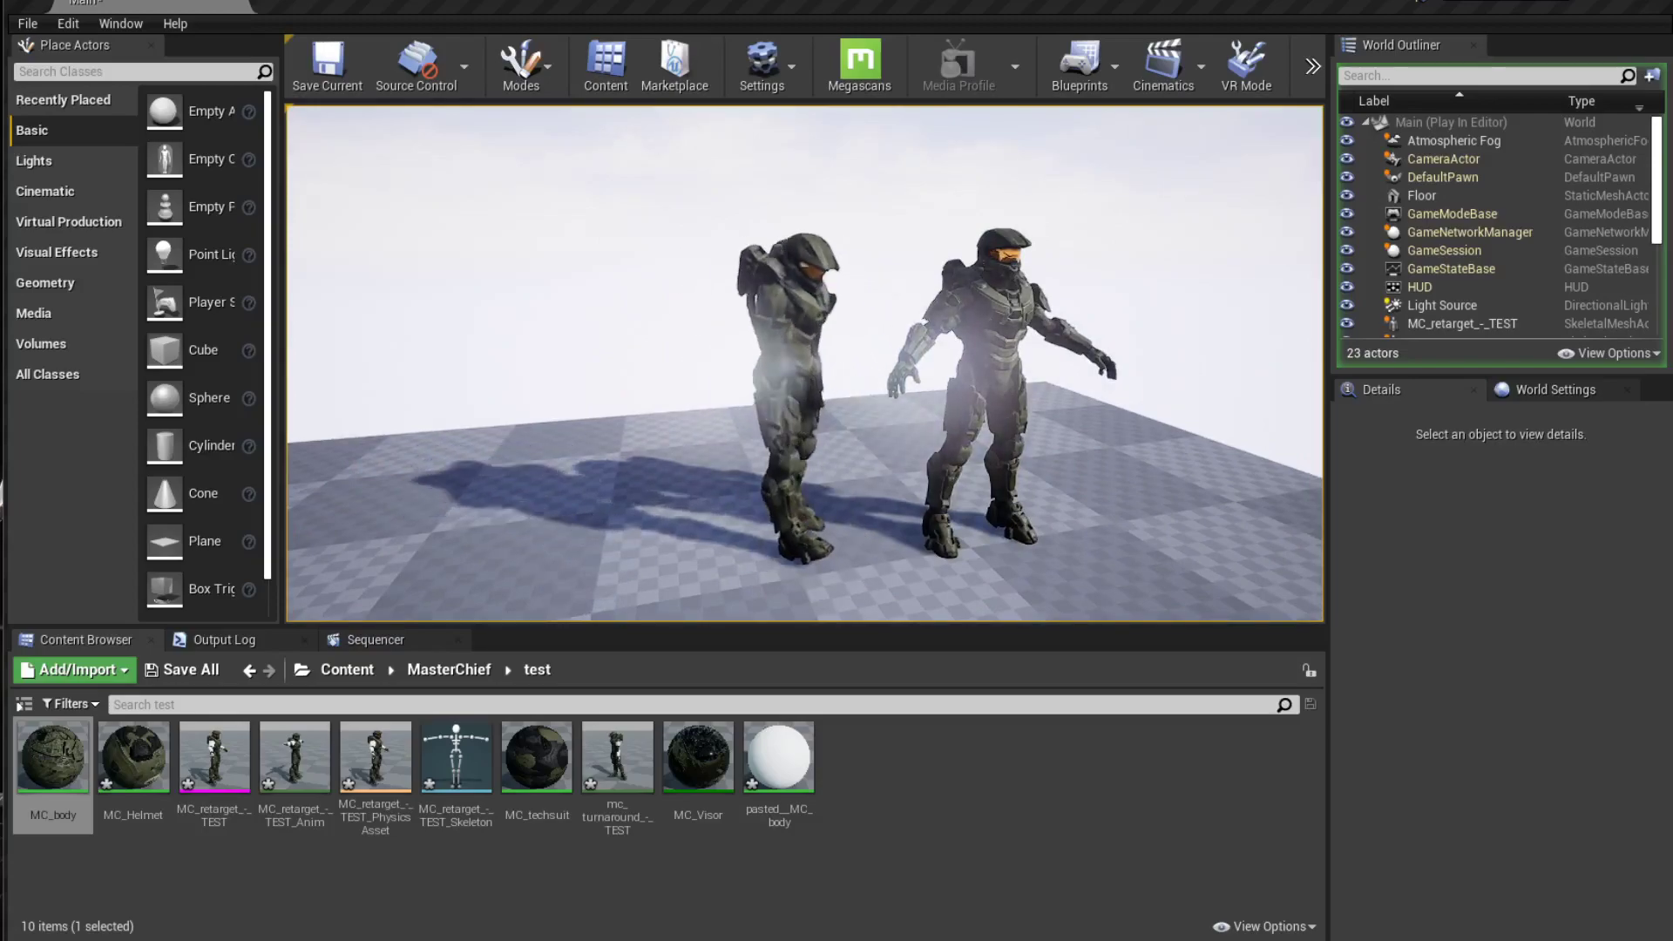
{"action": "key", "text": "w"}
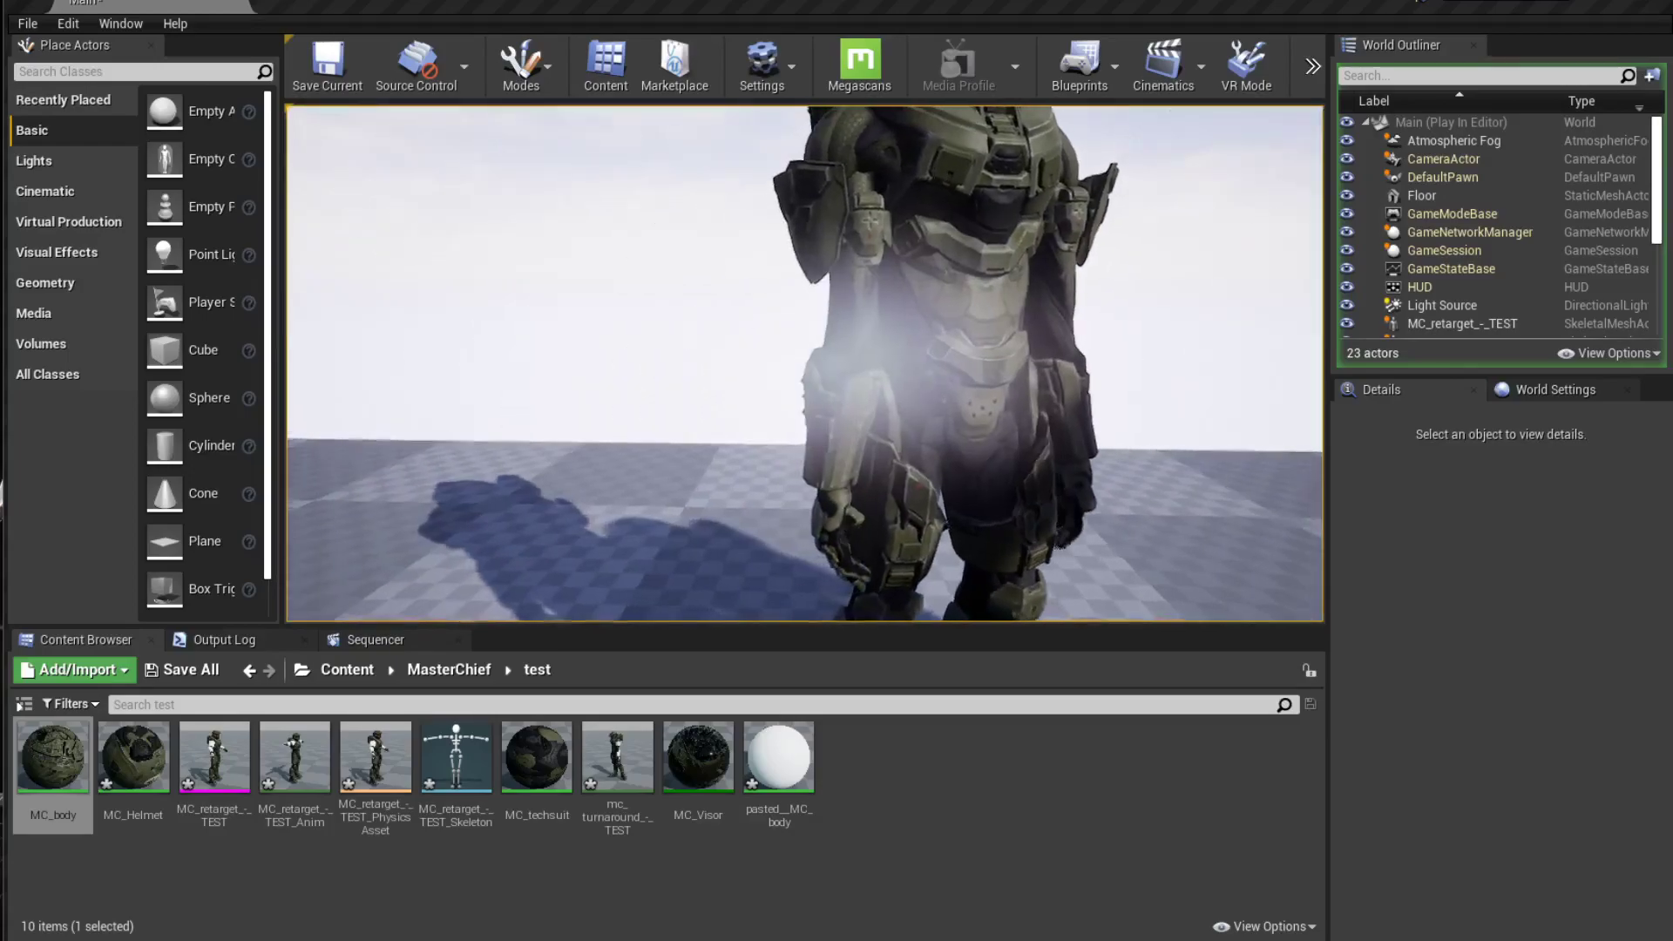
{"action": "key", "text": "s"}
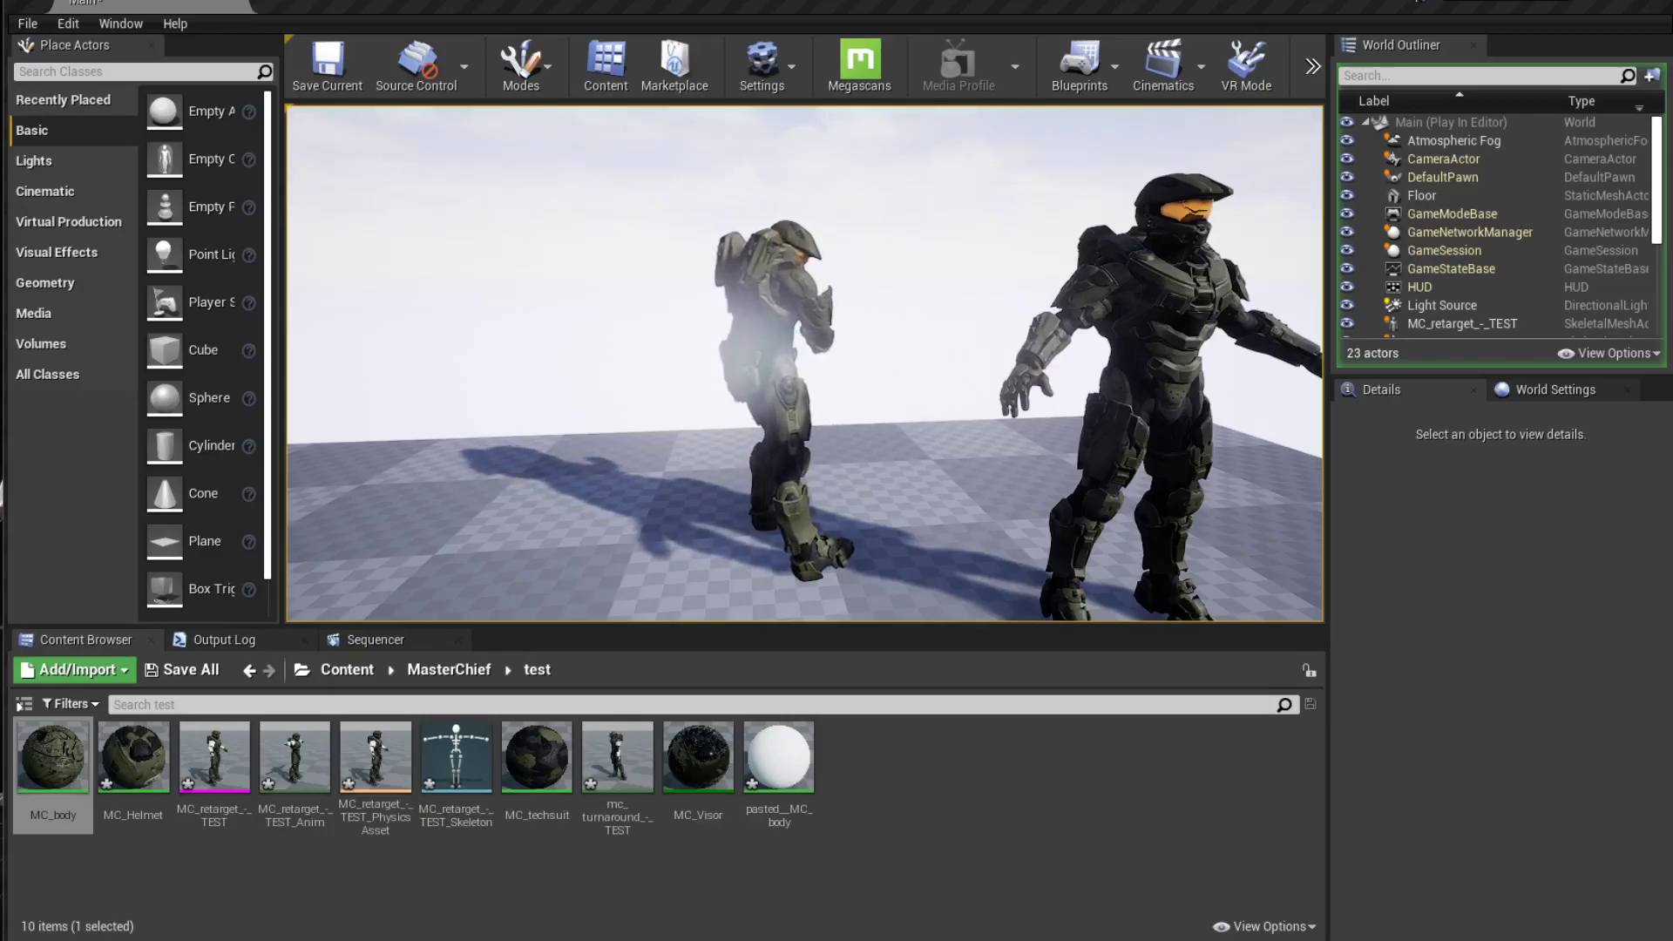
{"action": "key", "text": "w"}
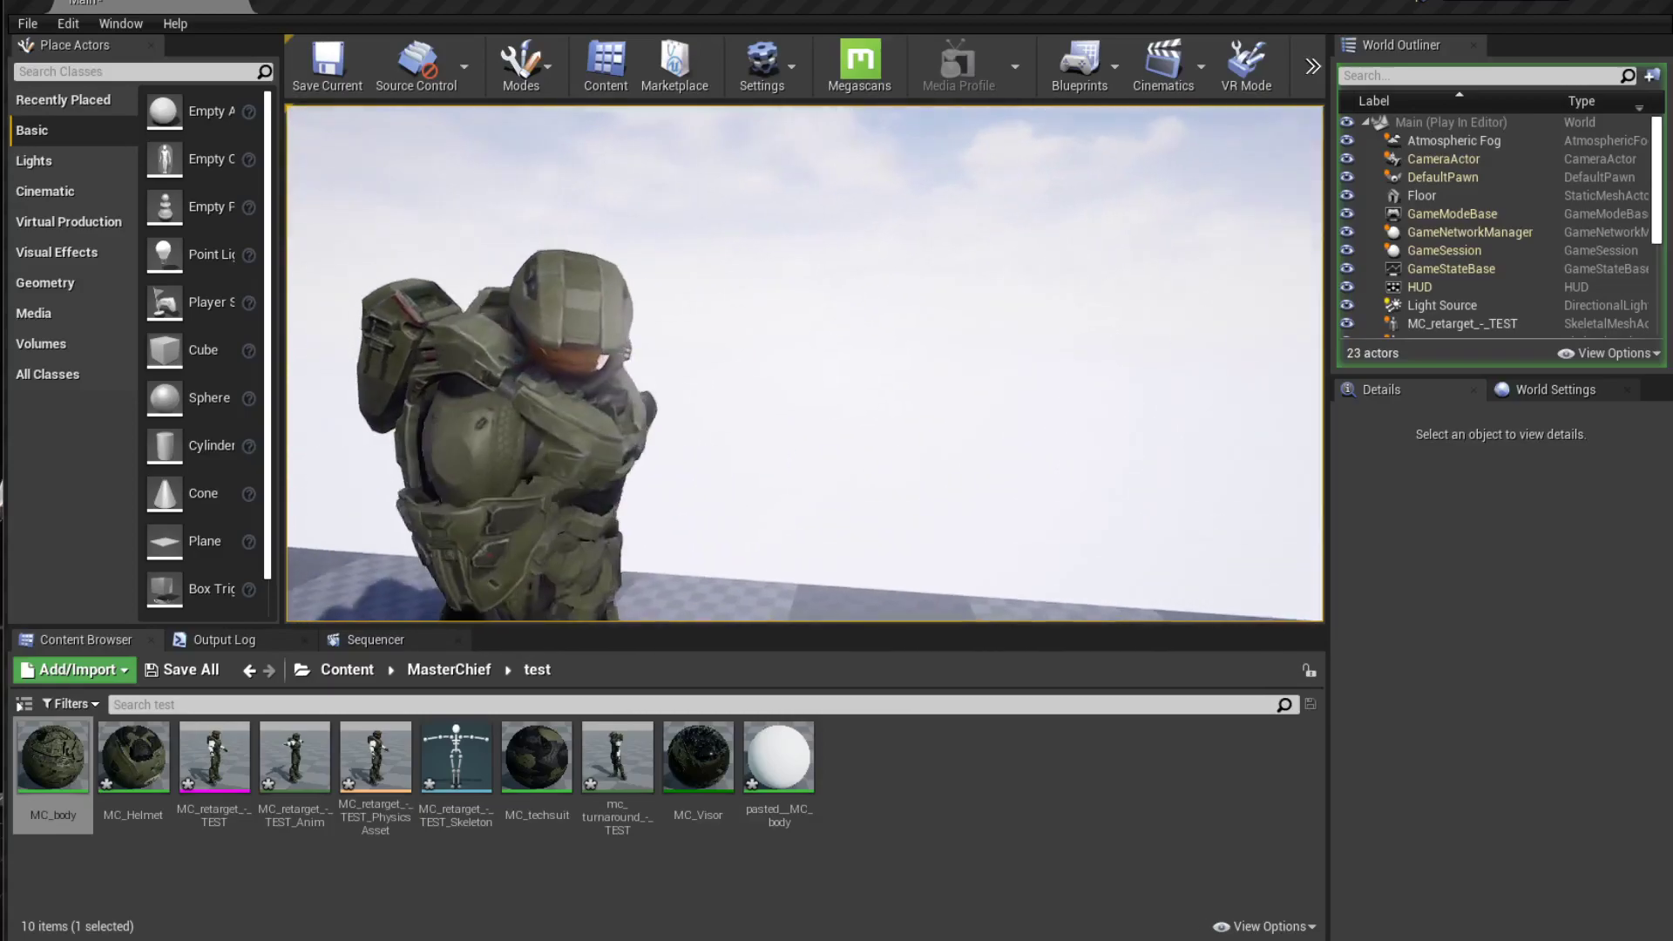
{"action": "key", "text": "s"}
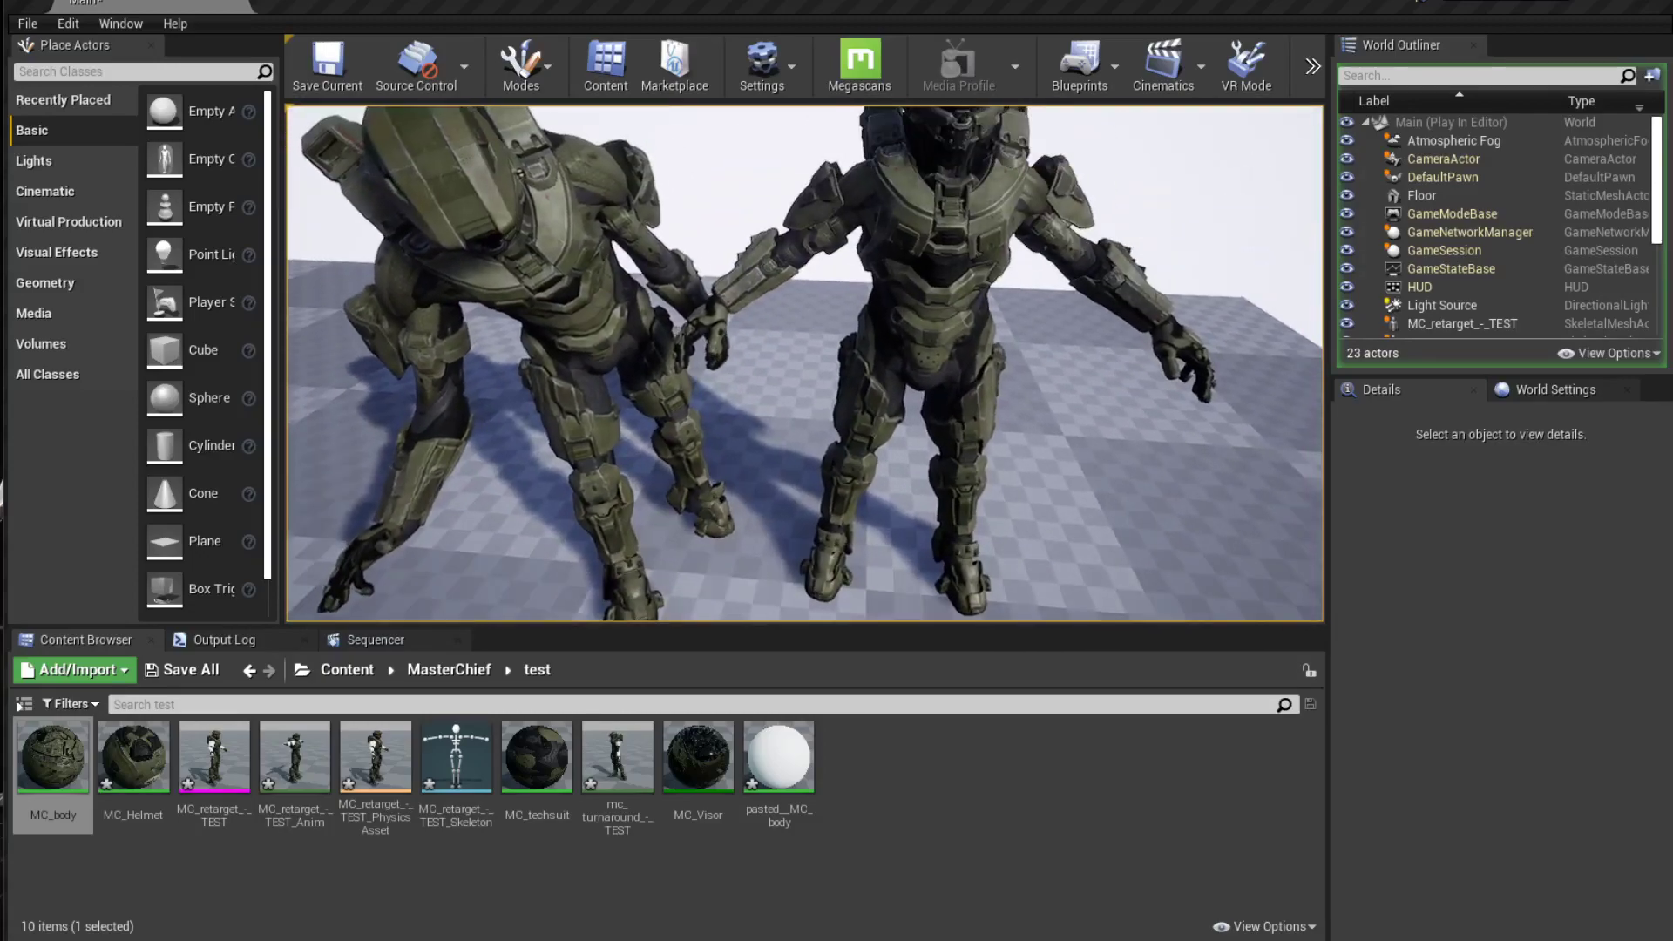
{"action": "key", "text": "Escape"}
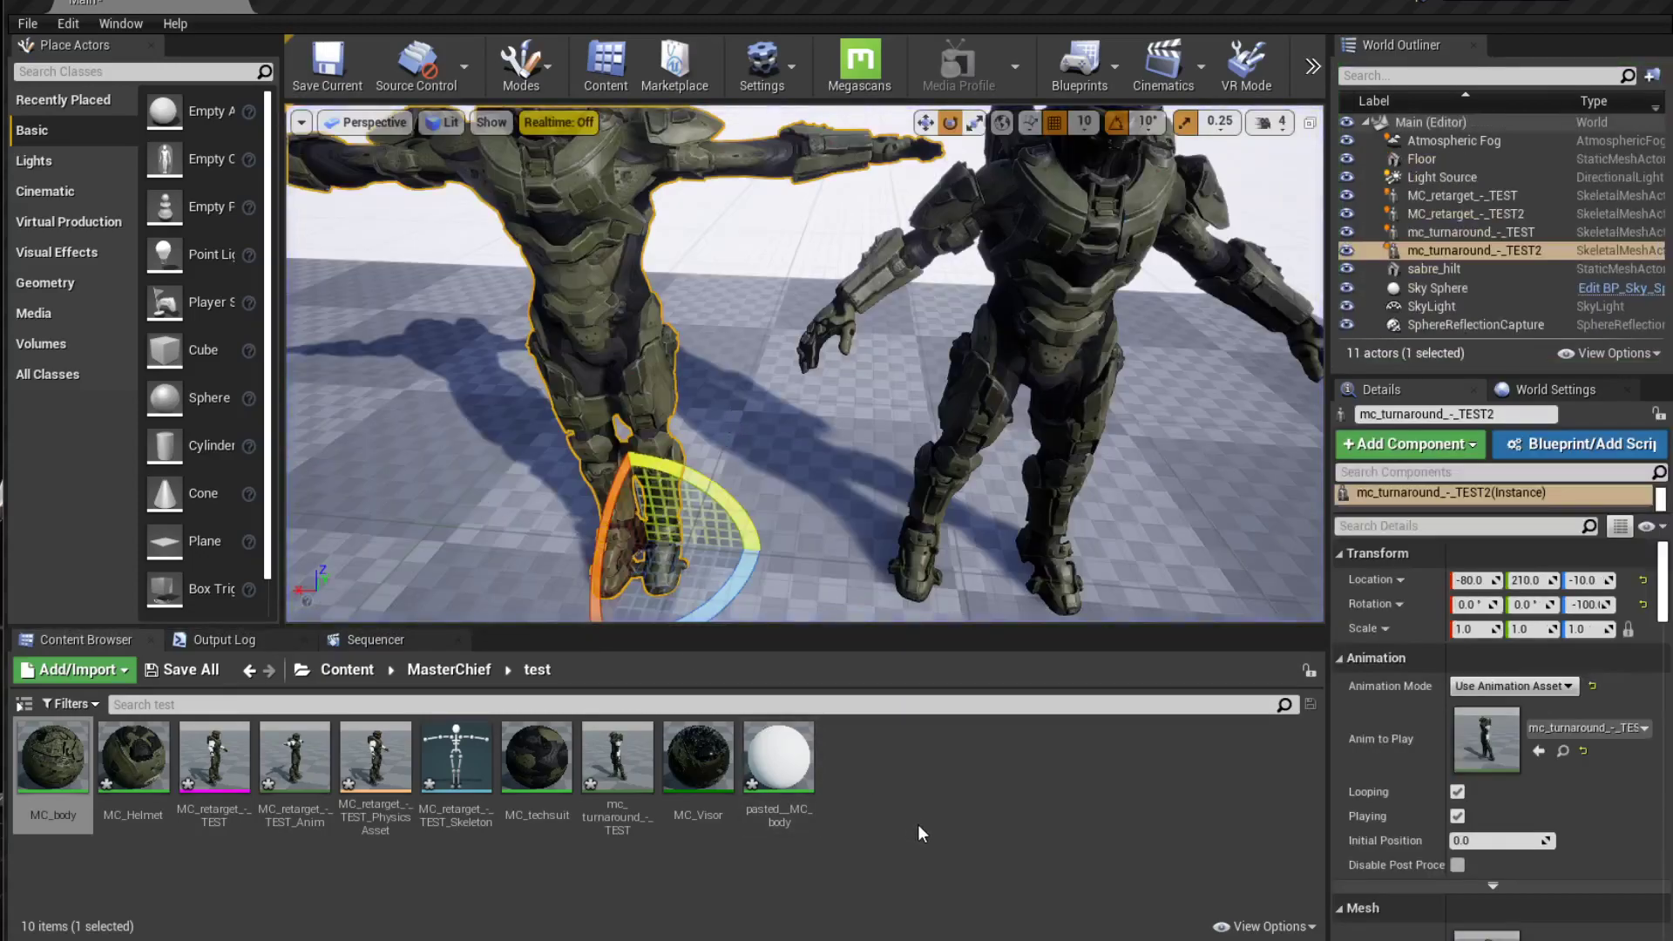
Open MC_retarget_-_TEST_Skeleton with its MC_retarget_-_TEST_Anim animation and enlarge the editor window
{"action": "double_click", "coordinate": [461, 760]}
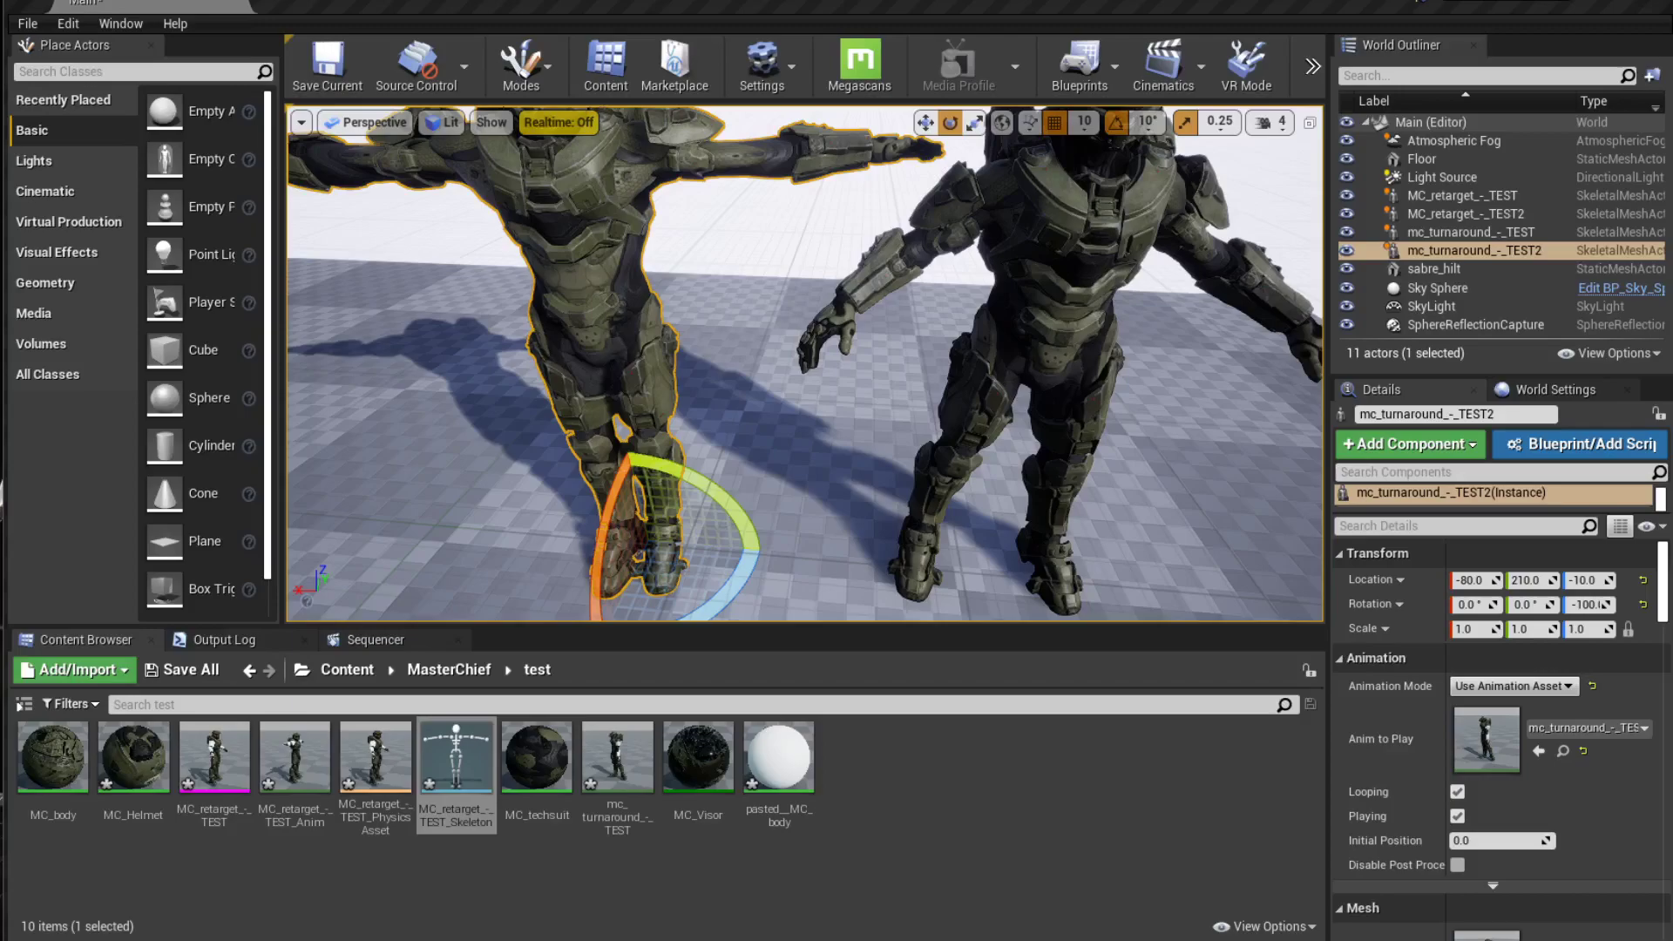
{"action": "left_click_drag", "start_coordinate": [1672, 49], "coordinate": [728, 34]}
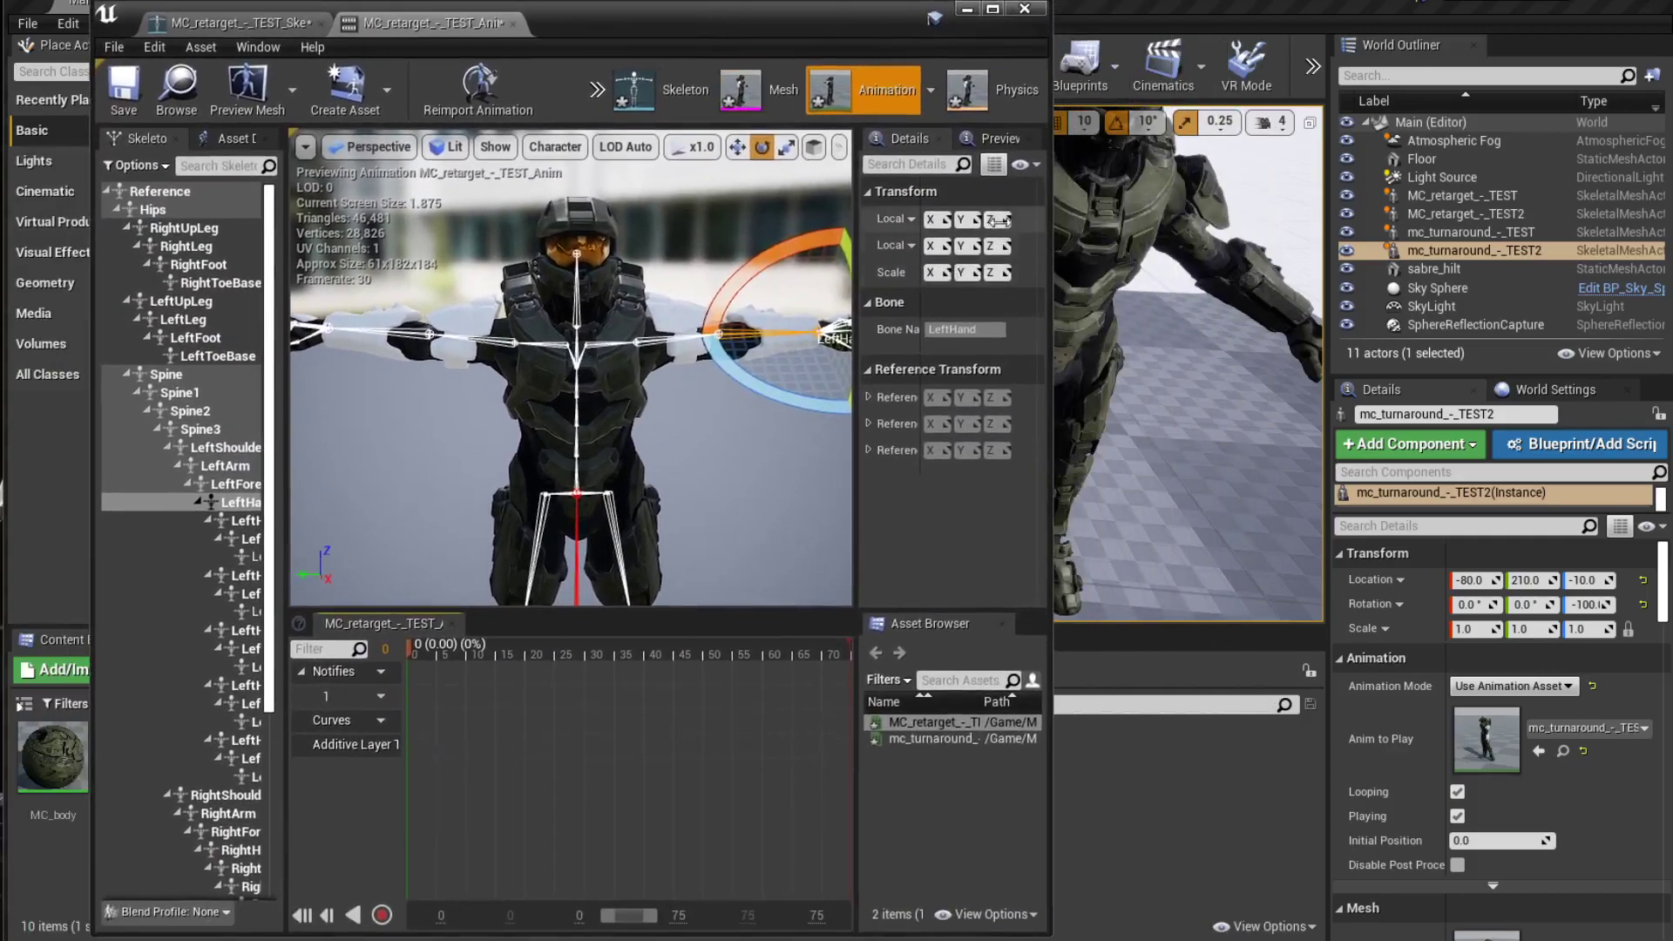
{"action": "left_click_drag", "start_coordinate": [1051, 218], "coordinate": [1474, 218]}
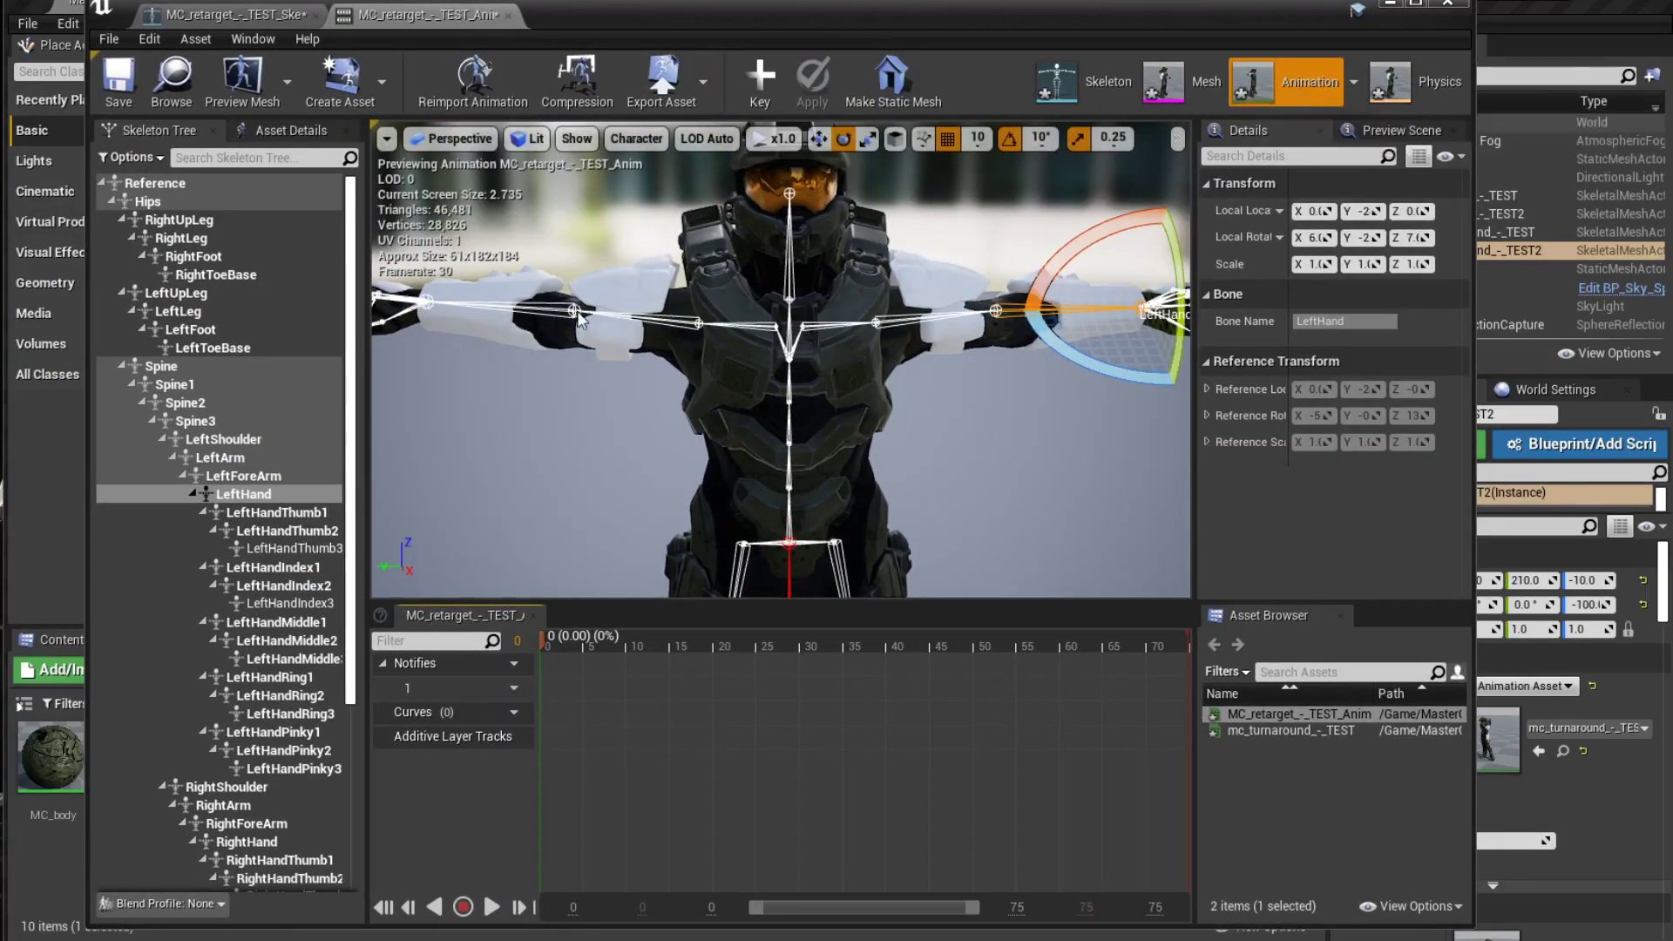
Shift the RightForeArm bone slightly toward the body along its length and add a key for it
{"action": "left_click", "coordinate": [576, 316]}
{"action": "key", "text": "w"}
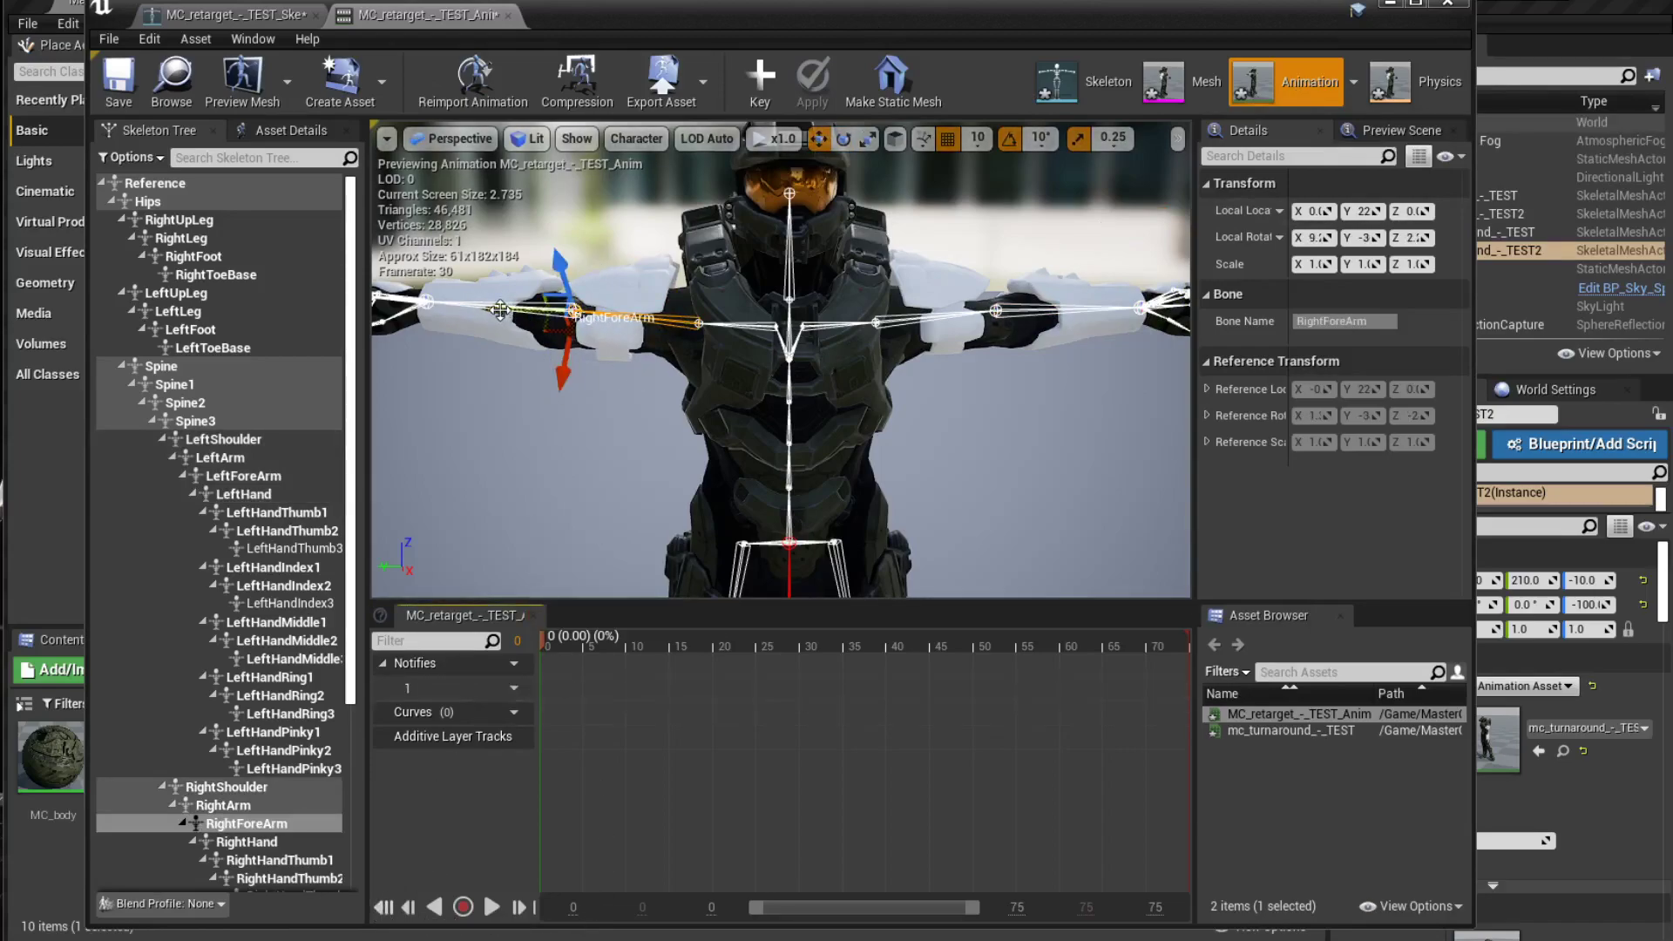
{"action": "left_click_drag", "start_coordinate": [500, 310], "coordinate": [509, 310]}
{"action": "mouse_move", "coordinate": [925, 430]}
{"action": "left_mouse_down", "text": "alt"}
{"action": "mouse_move", "coordinate": [557, 430]}
{"action": "mouse_move", "coordinate": [924, 430]}
{"action": "left_mouse_up", "text": "alt"}
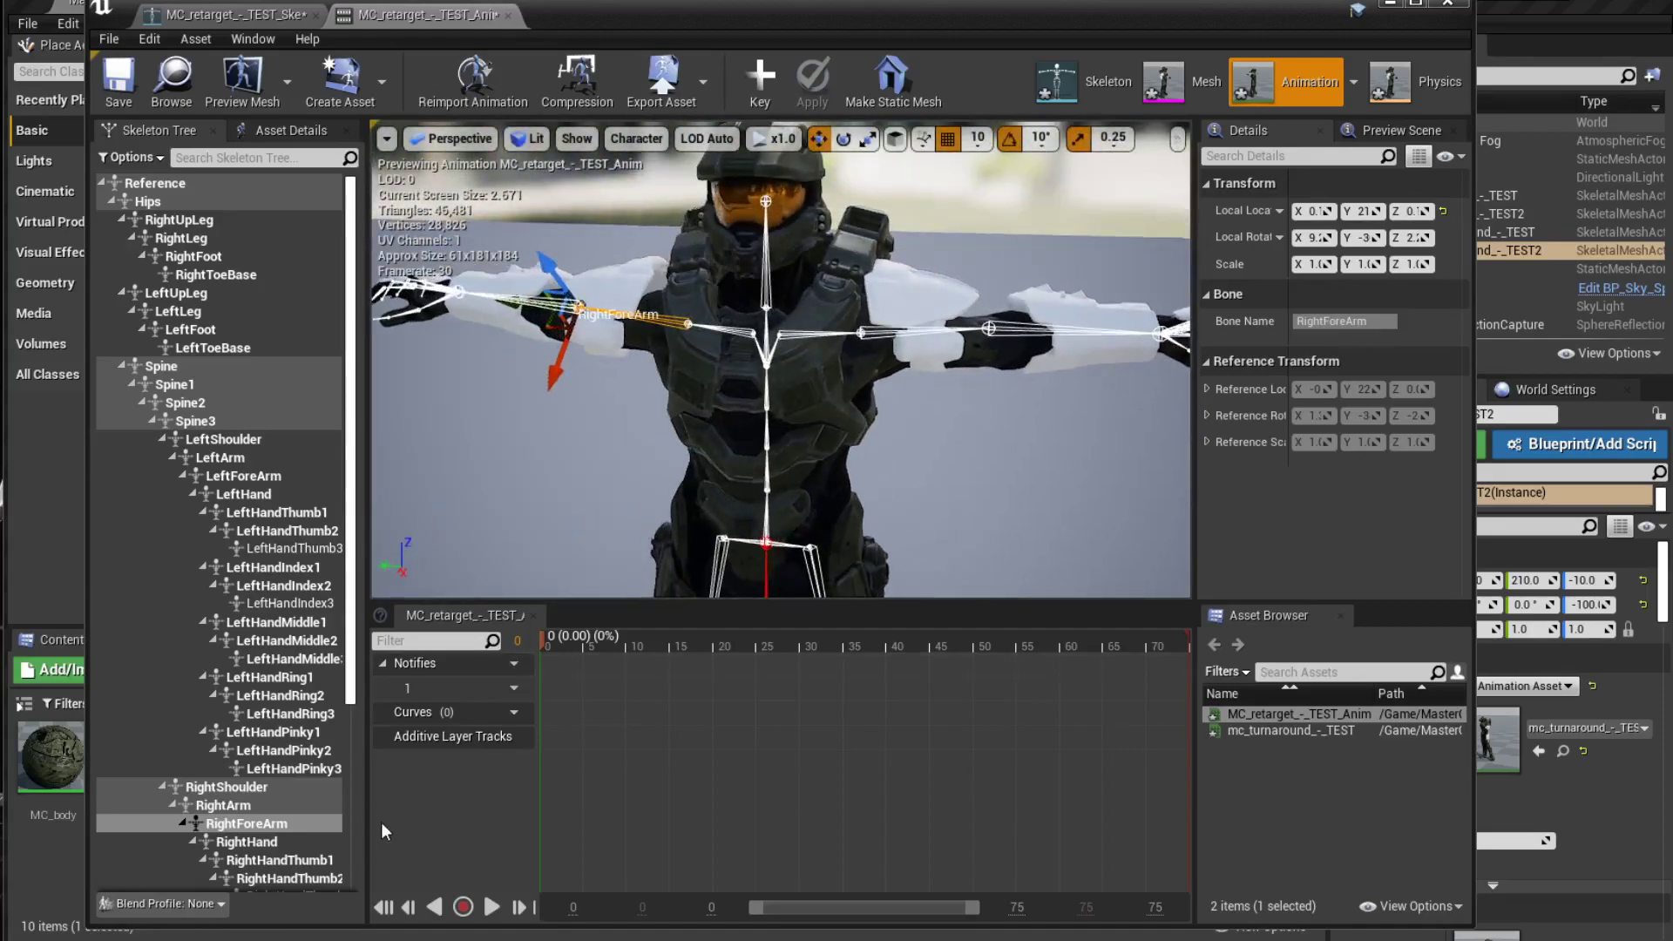
{"action": "left_click", "coordinate": [760, 79]}
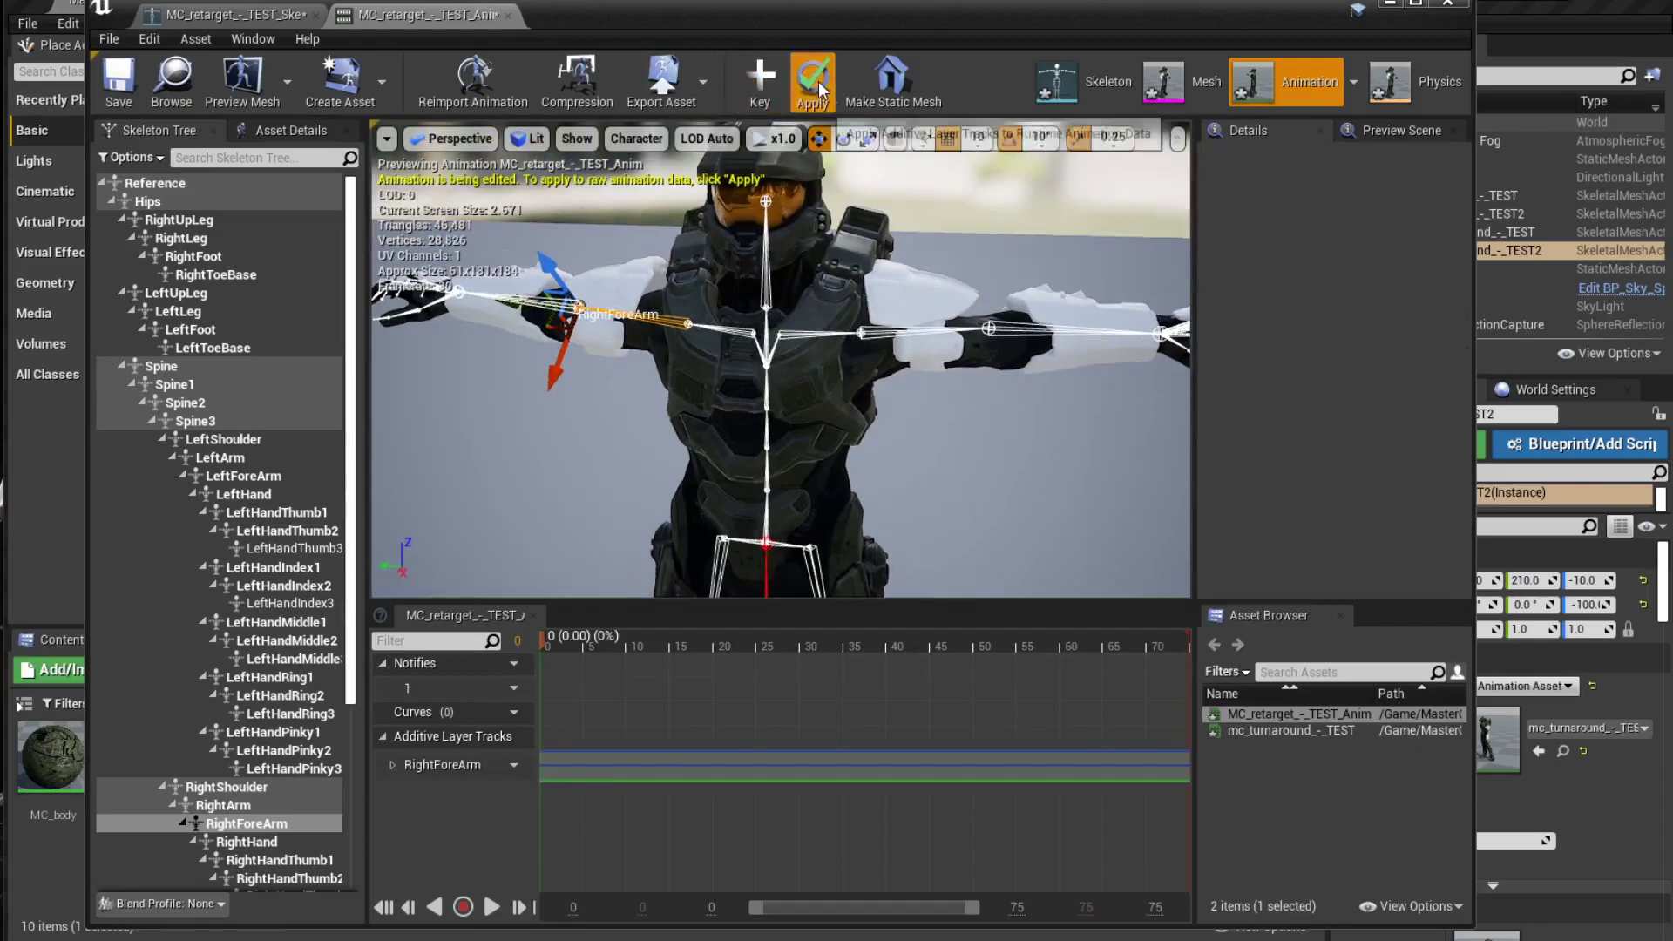
Shift the LeftHand bone slightly toward the body along the forearm
{"action": "left_click", "coordinate": [996, 336]}
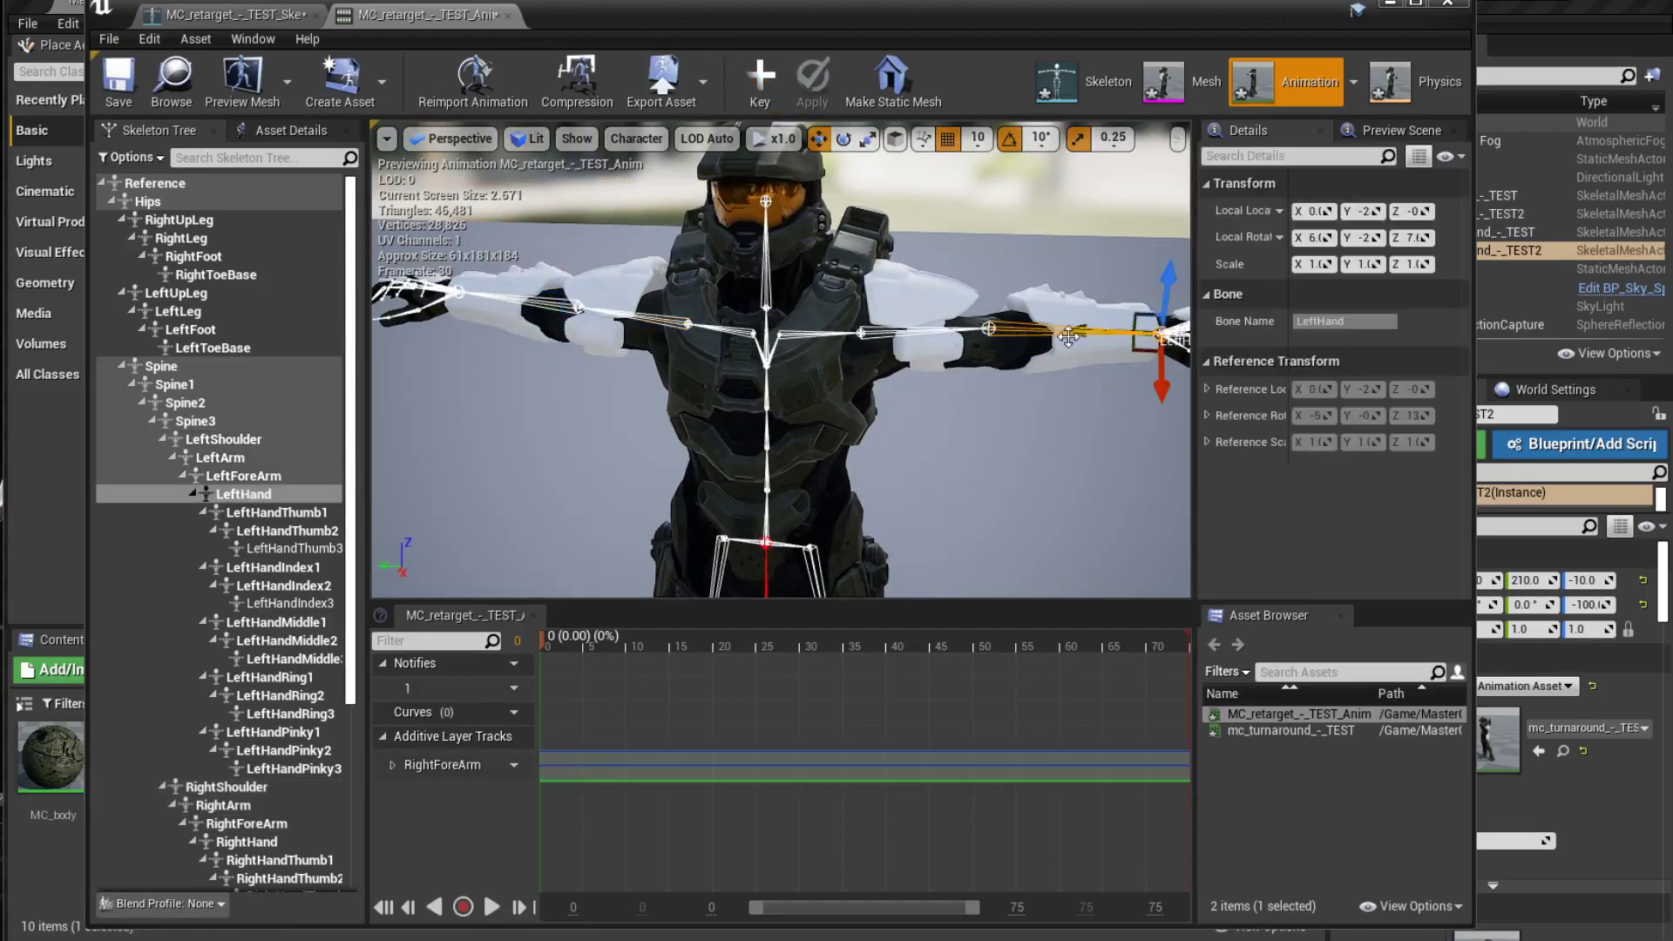
{"action": "left_click", "coordinate": [1001, 328]}
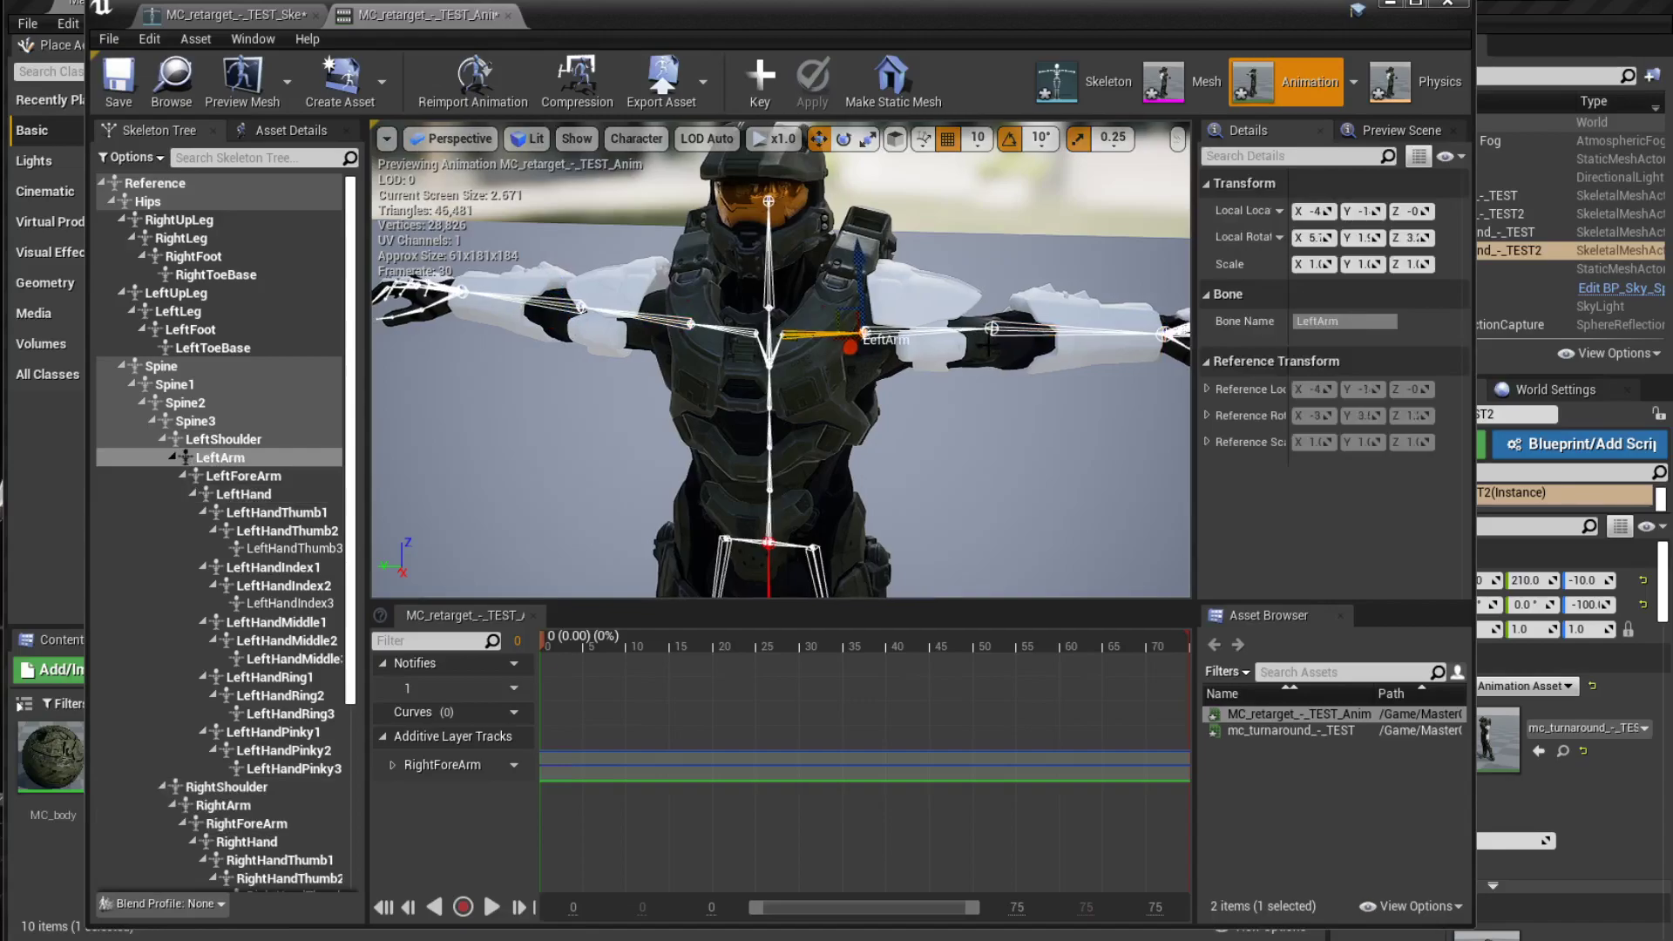
{"action": "left_click", "coordinate": [995, 335]}
{"action": "left_click", "coordinate": [1078, 332]}
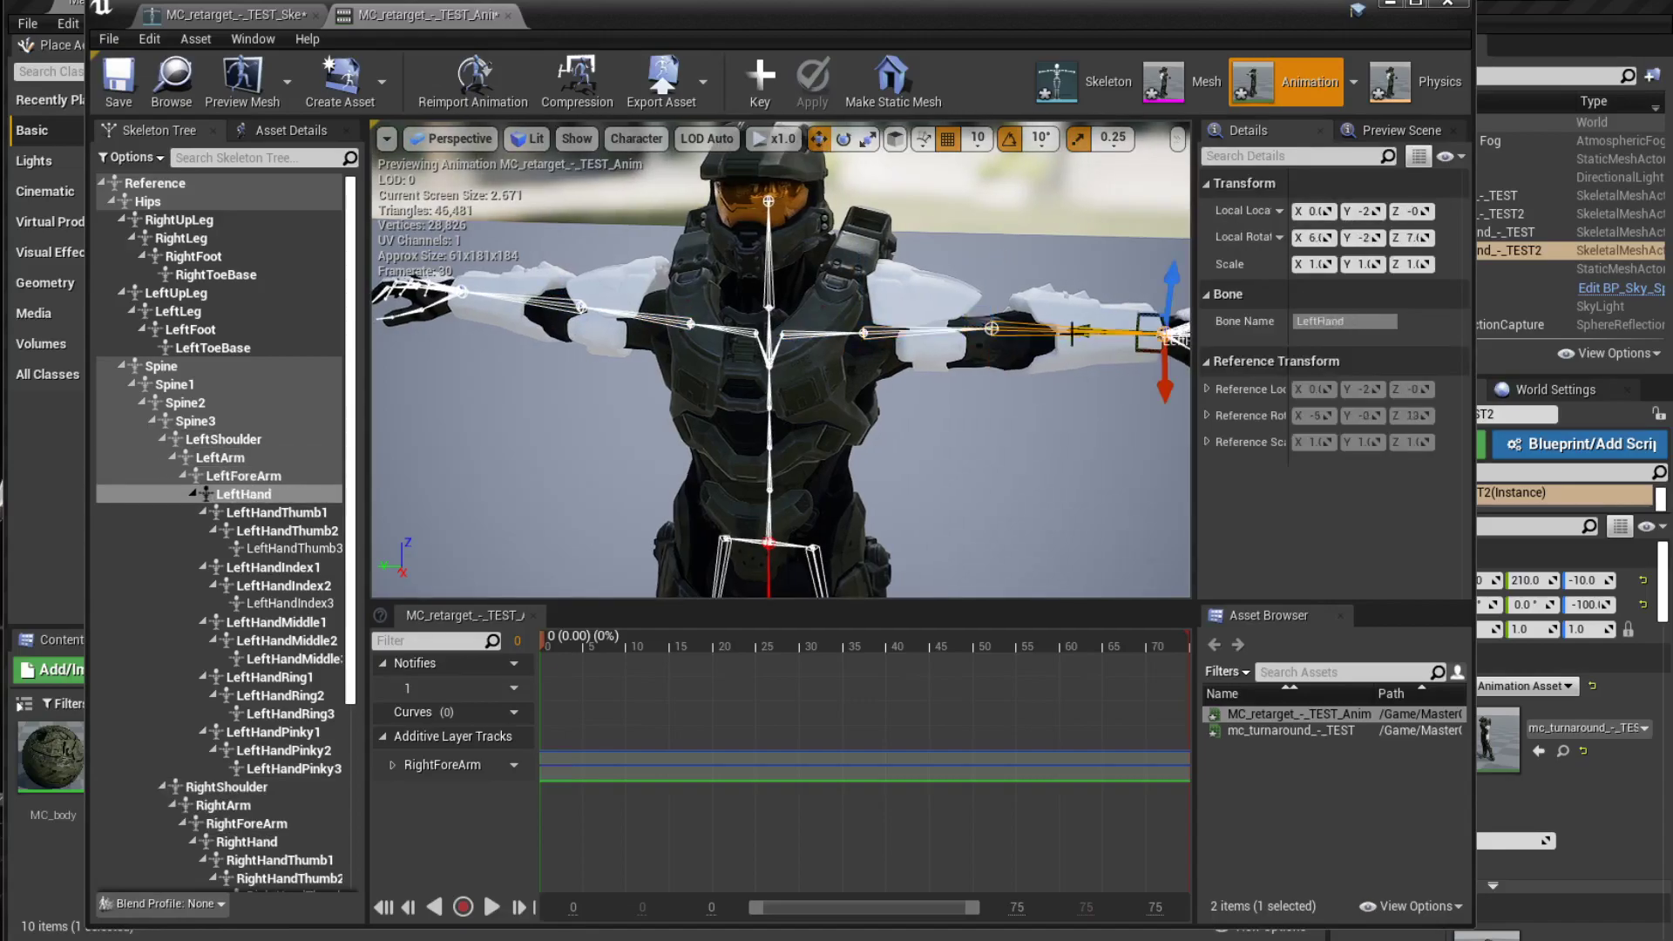
{"action": "left_click_drag", "start_coordinate": [1091, 330], "coordinate": [1080, 331]}
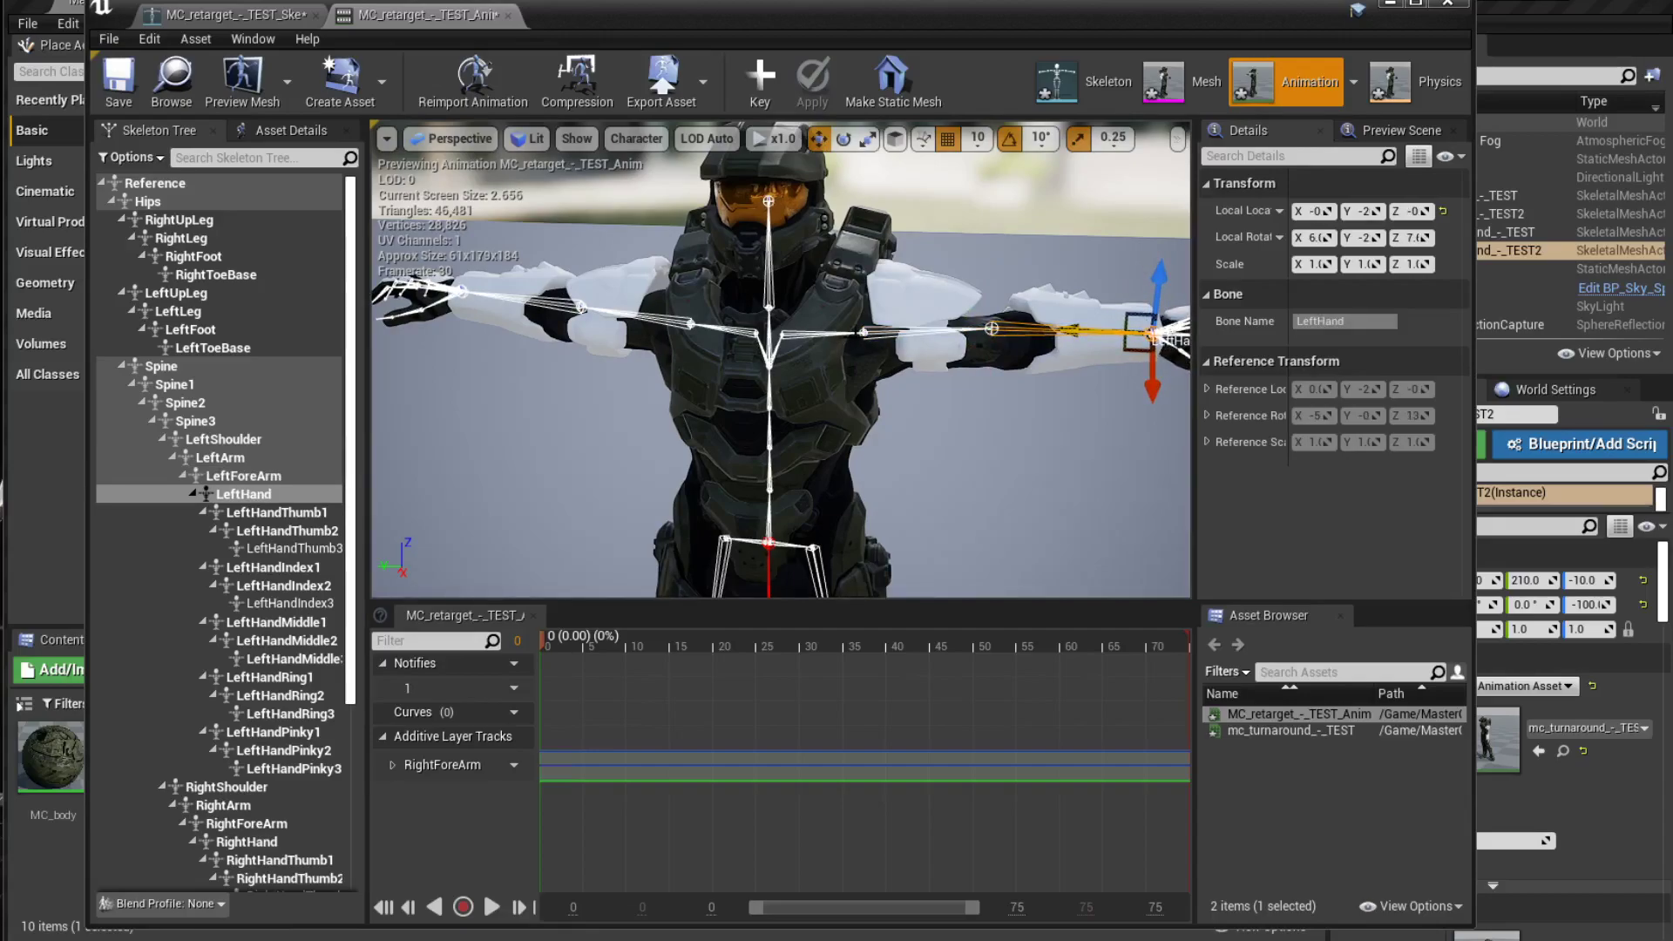
Shift the LeftForeArm bone toward the body along the upper arm and add keys for the adjusted left arm bones
{"action": "left_click", "coordinate": [1011, 435]}
{"action": "left_click", "coordinate": [989, 330]}
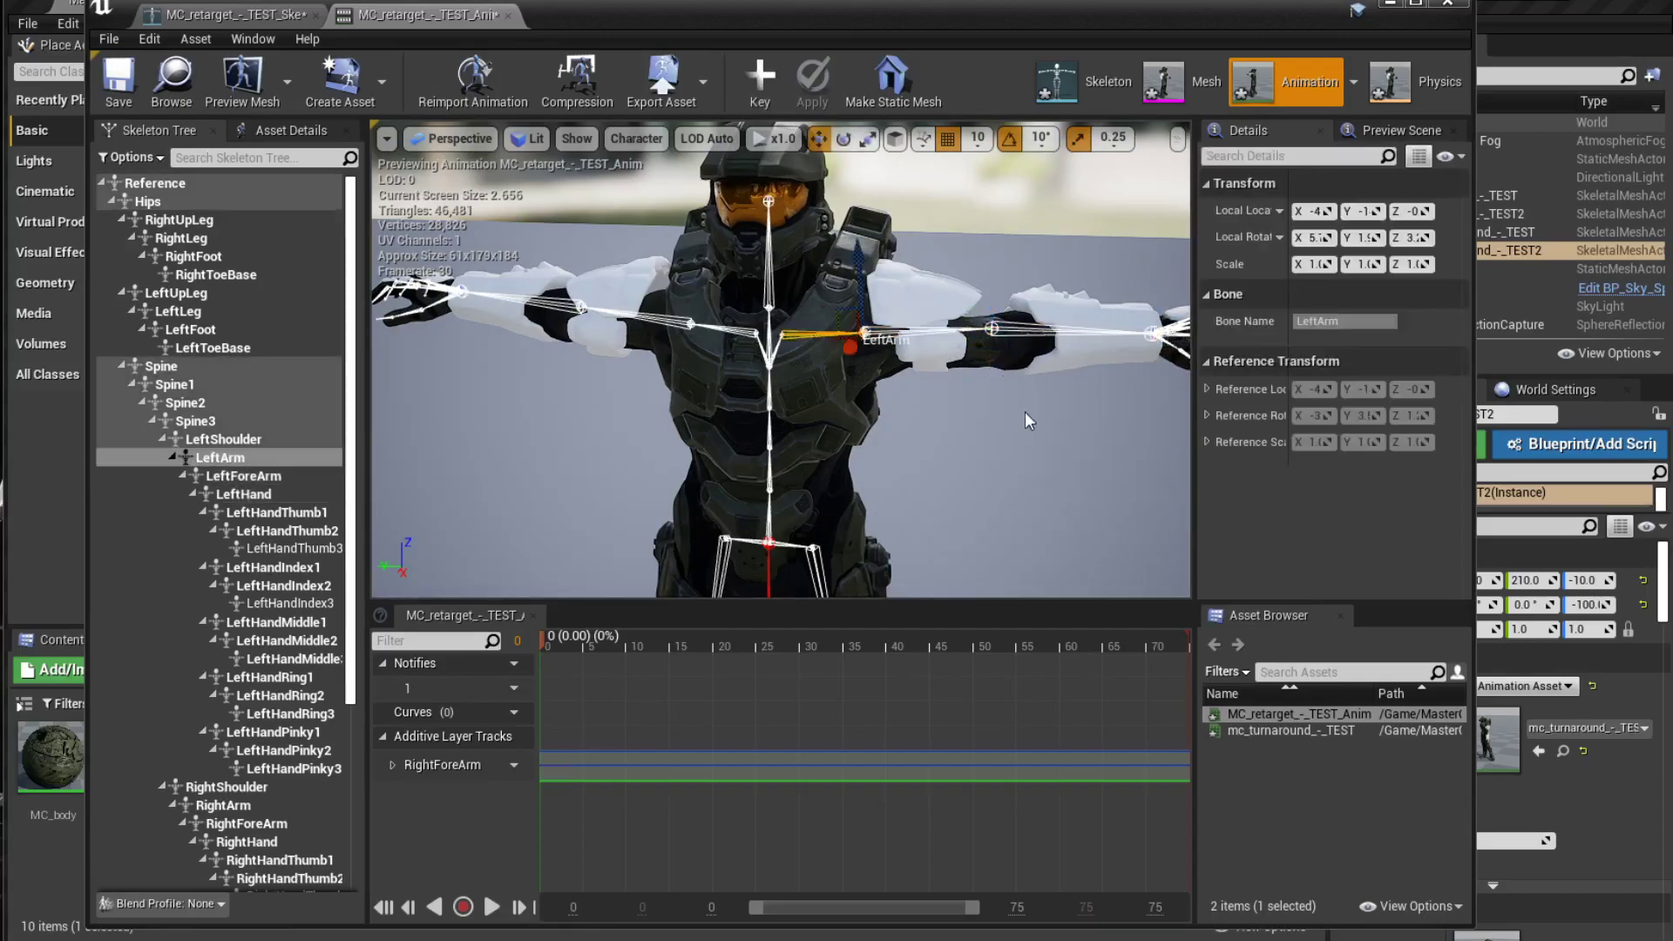
{"action": "key", "text": "f"}
{"action": "left_click", "coordinate": [925, 354]}
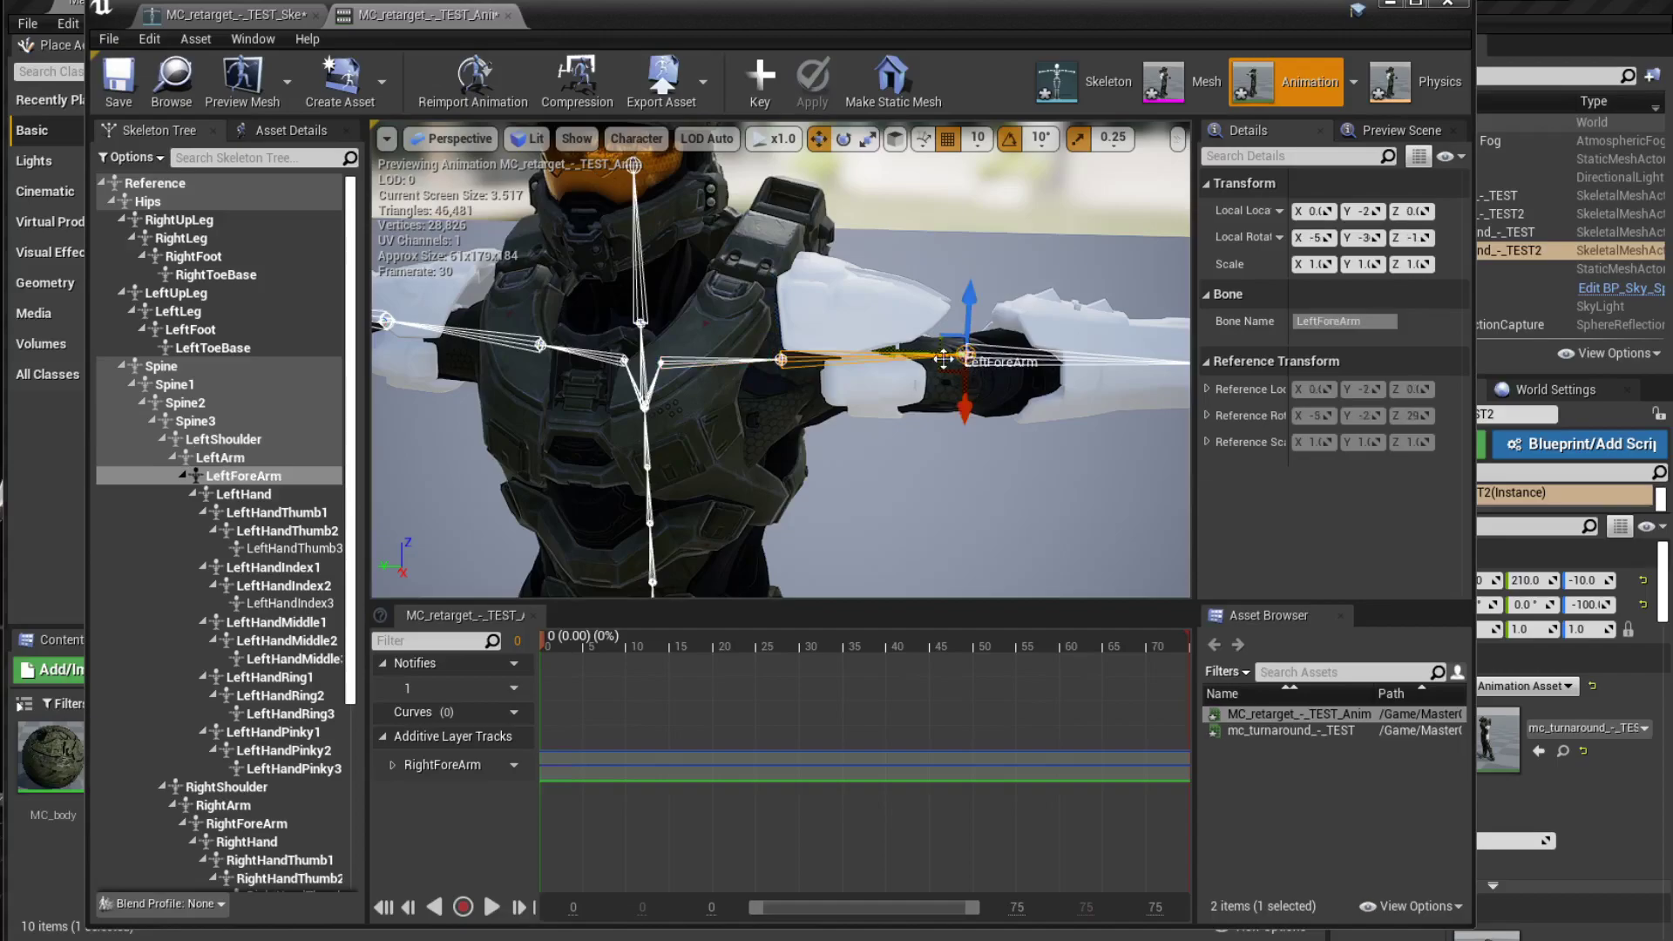
{"action": "left_click_drag", "start_coordinate": [910, 360], "coordinate": [875, 358]}
{"action": "left_click", "coordinate": [764, 94]}
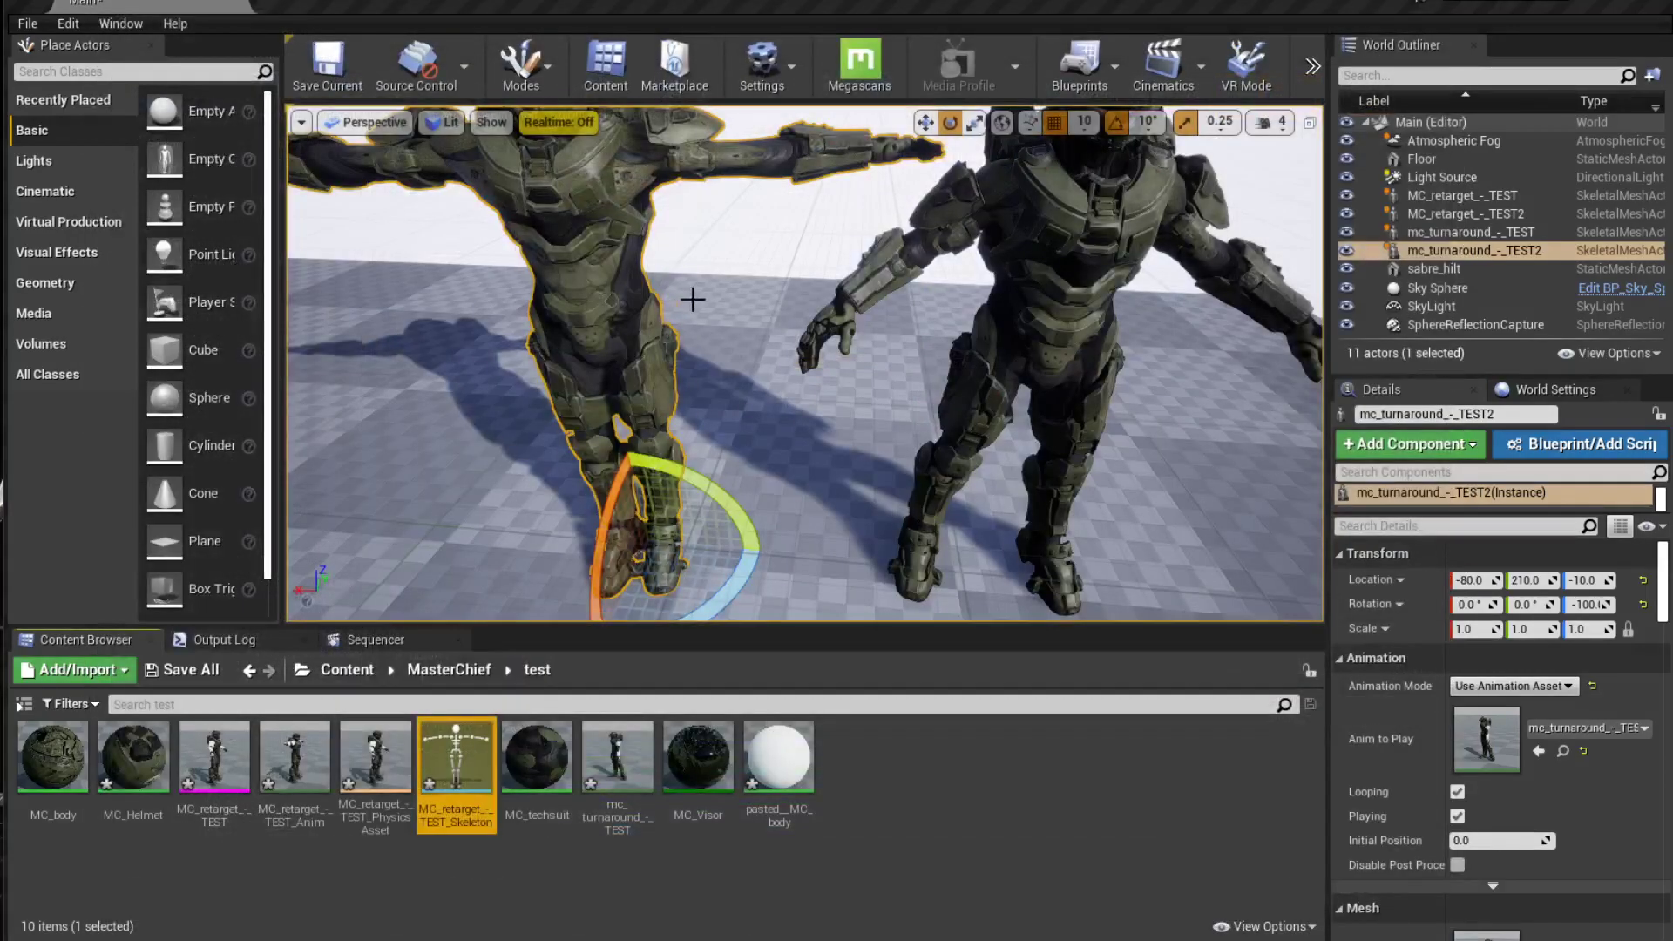
Return to the level and examine the T-posed character beside the posed one up close from another angle
{"action": "key", "text": "f"}
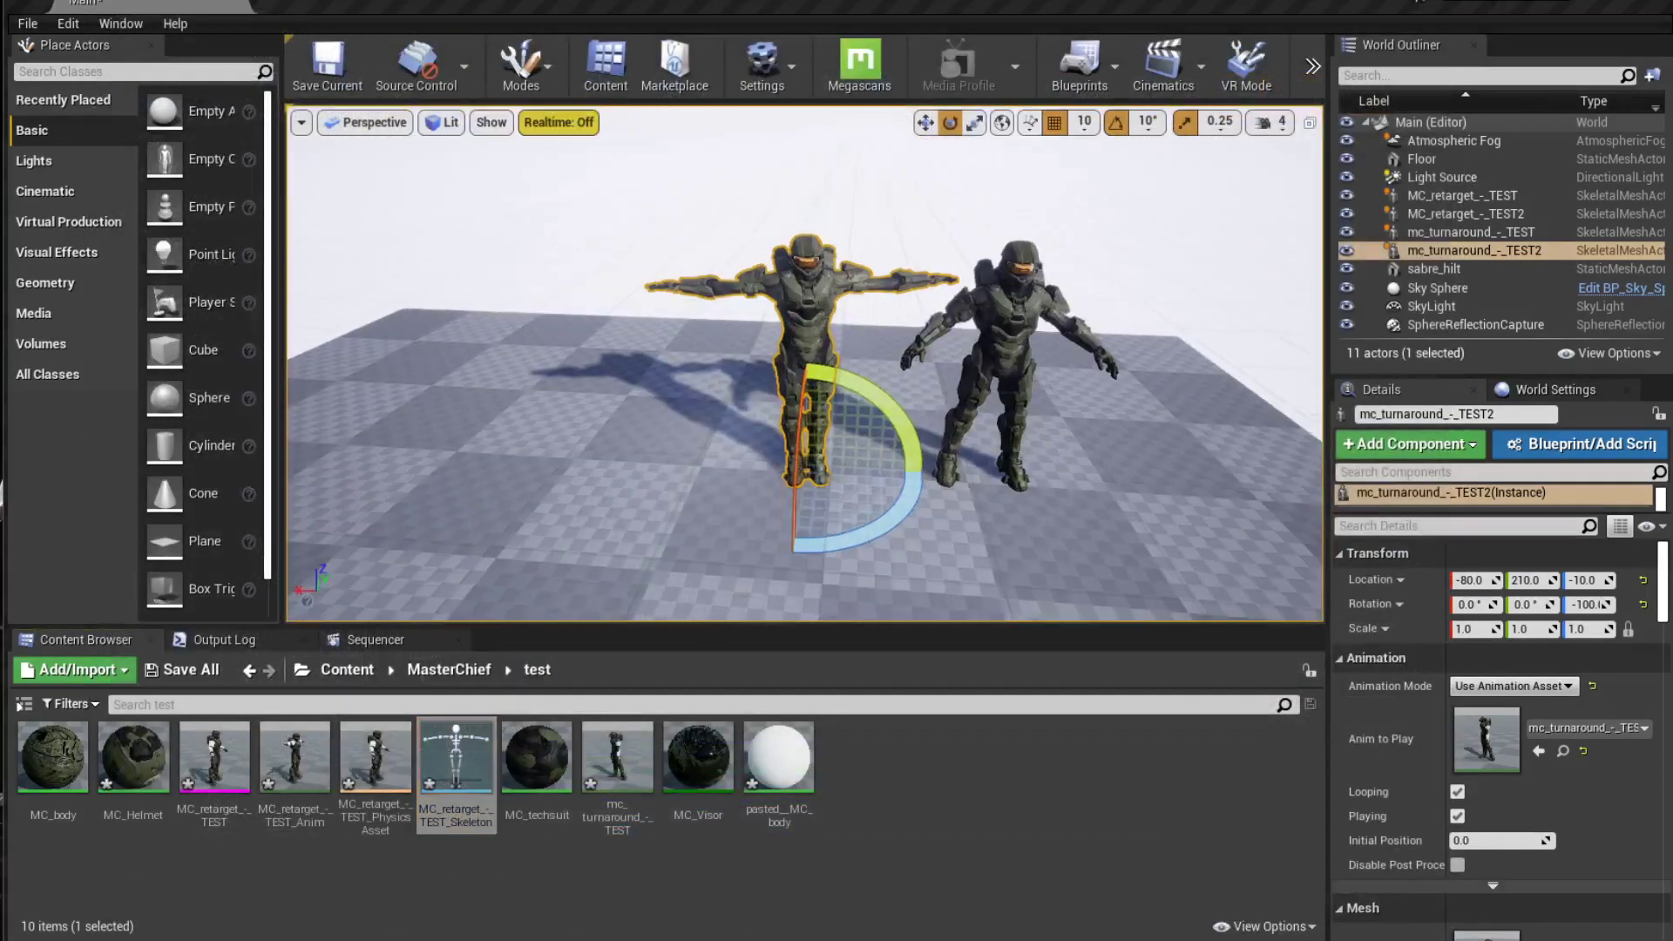
{"action": "scroll", "coordinate": [890, 327], "scroll_direction": "up", "scroll_amount": 3}
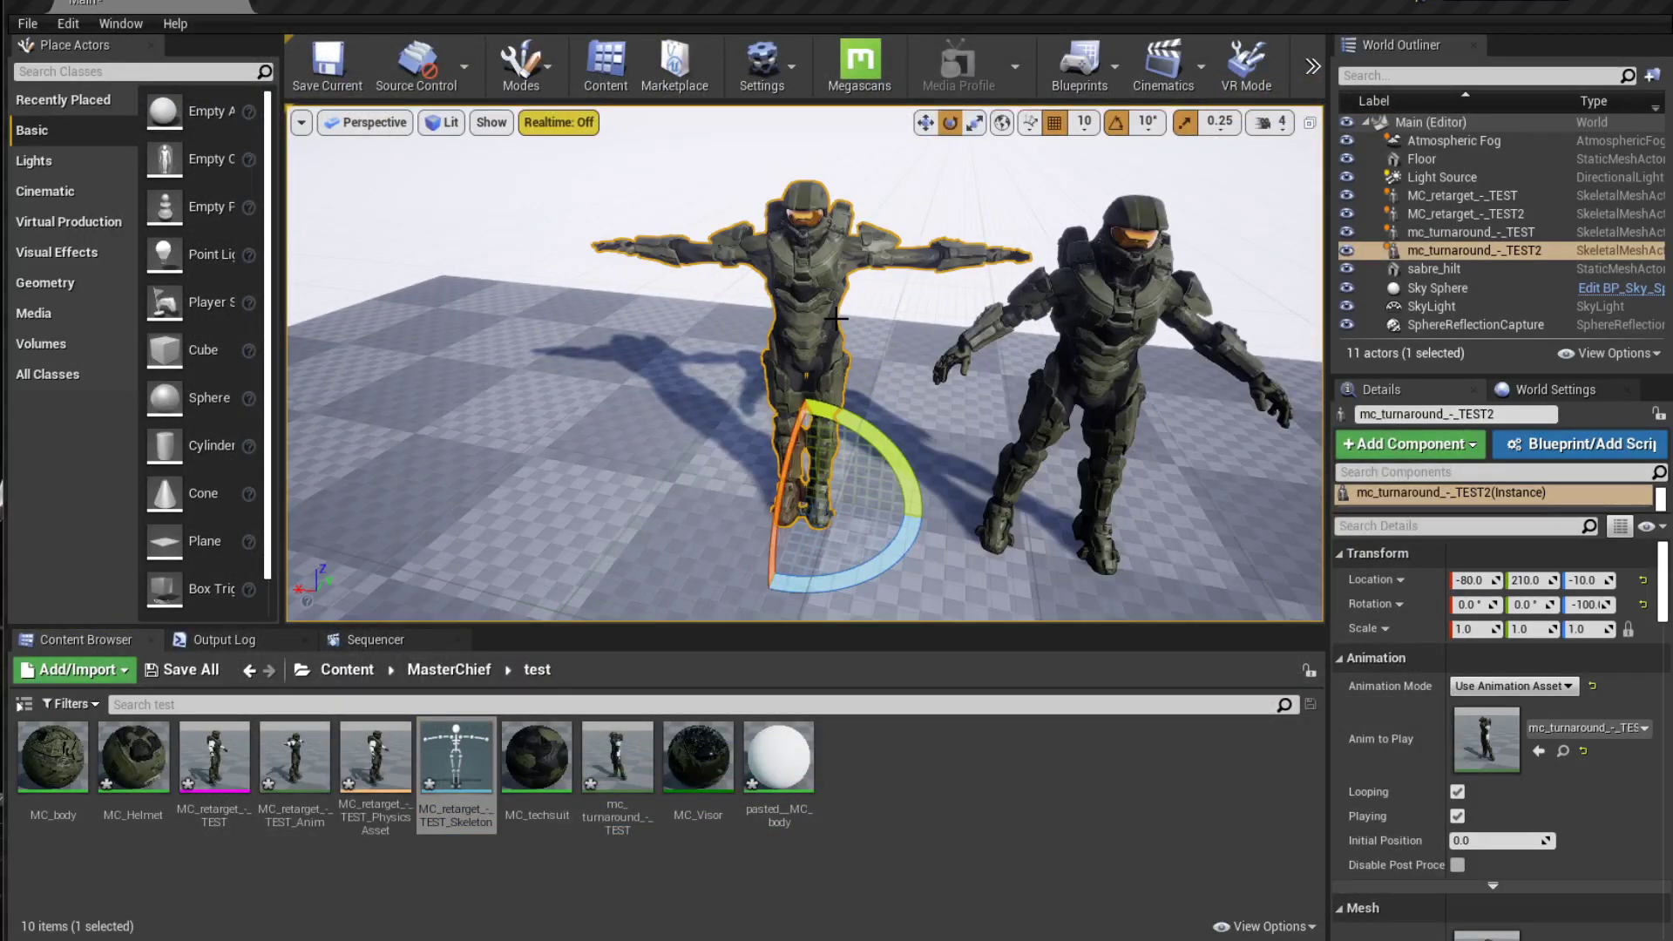
{"action": "left_click_drag", "start_coordinate": [890, 326], "coordinate": [754, 295], "text": "alt"}
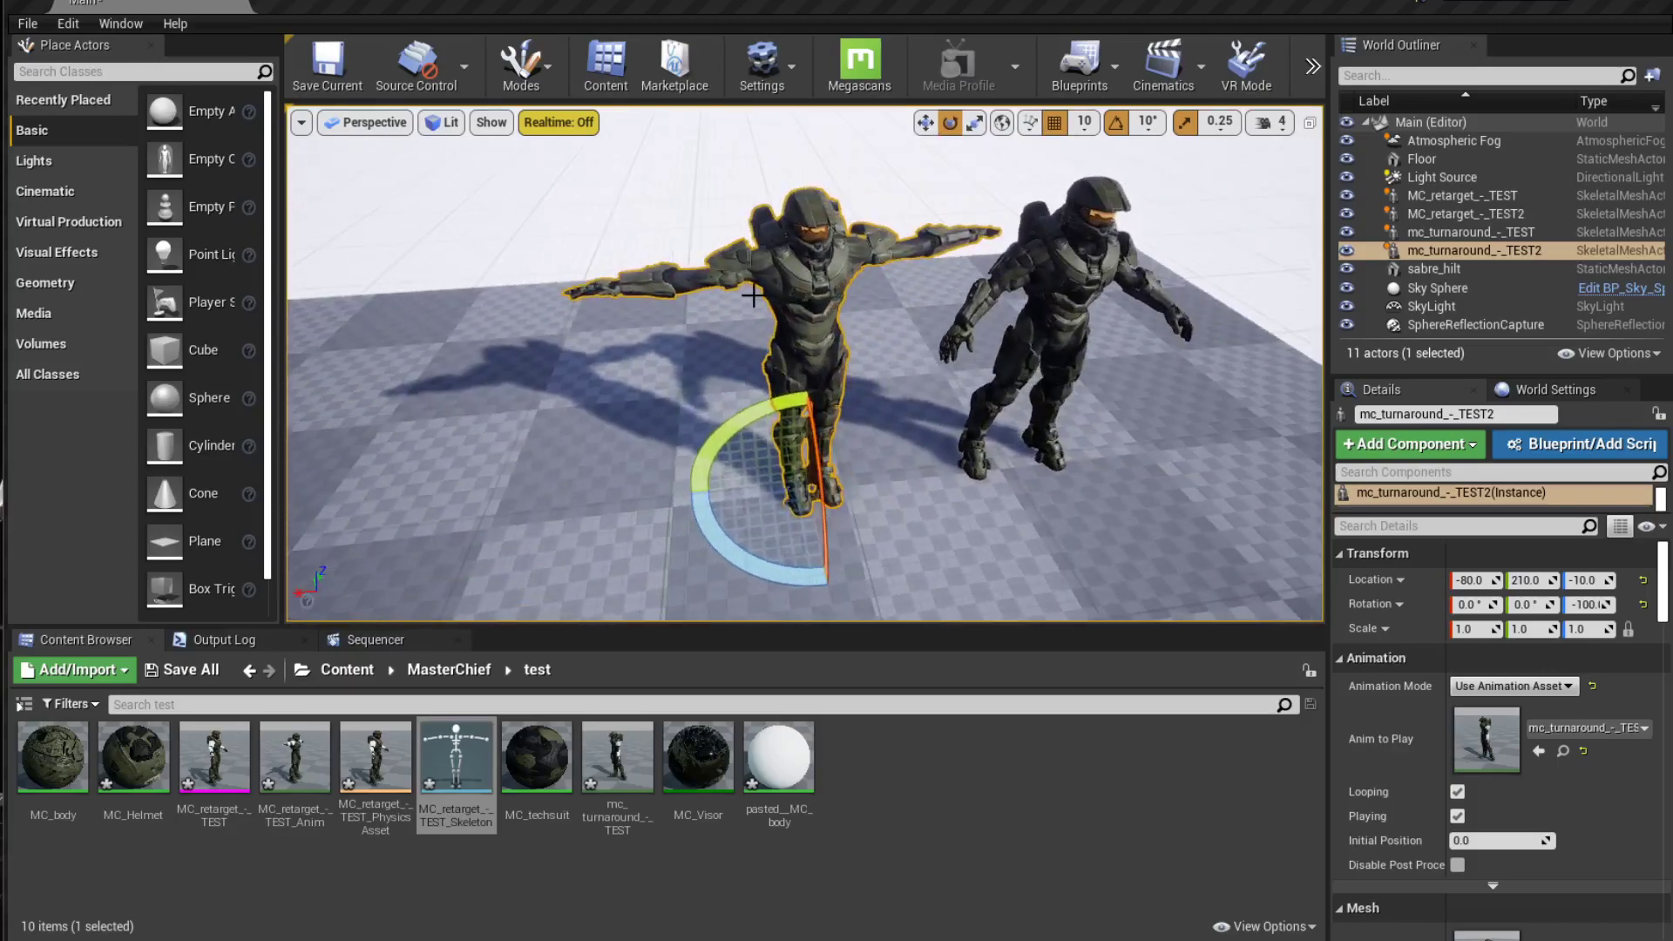